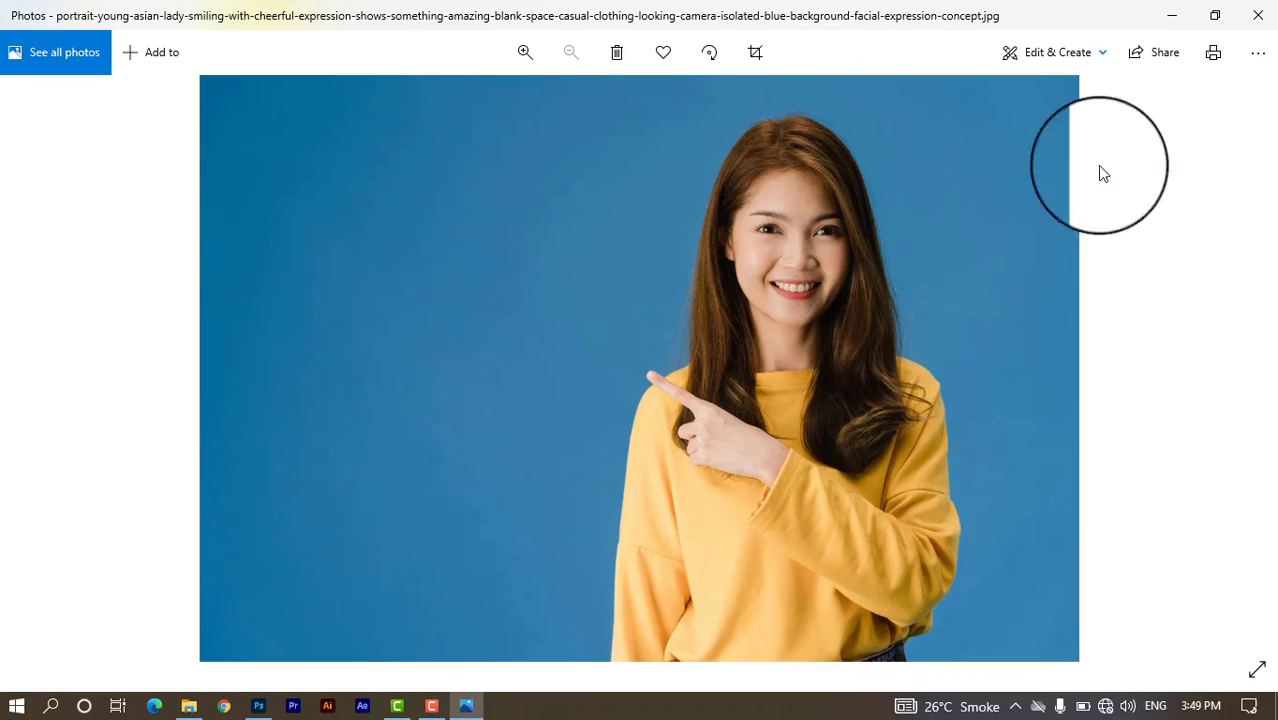
# Close the portrait preview and drag the smiling-woman photo into the Untitled-1 document.
pyautogui.click(1257, 15)
pyautogui.moveTo(462, 450); pyautogui.dragTo(473, 500)
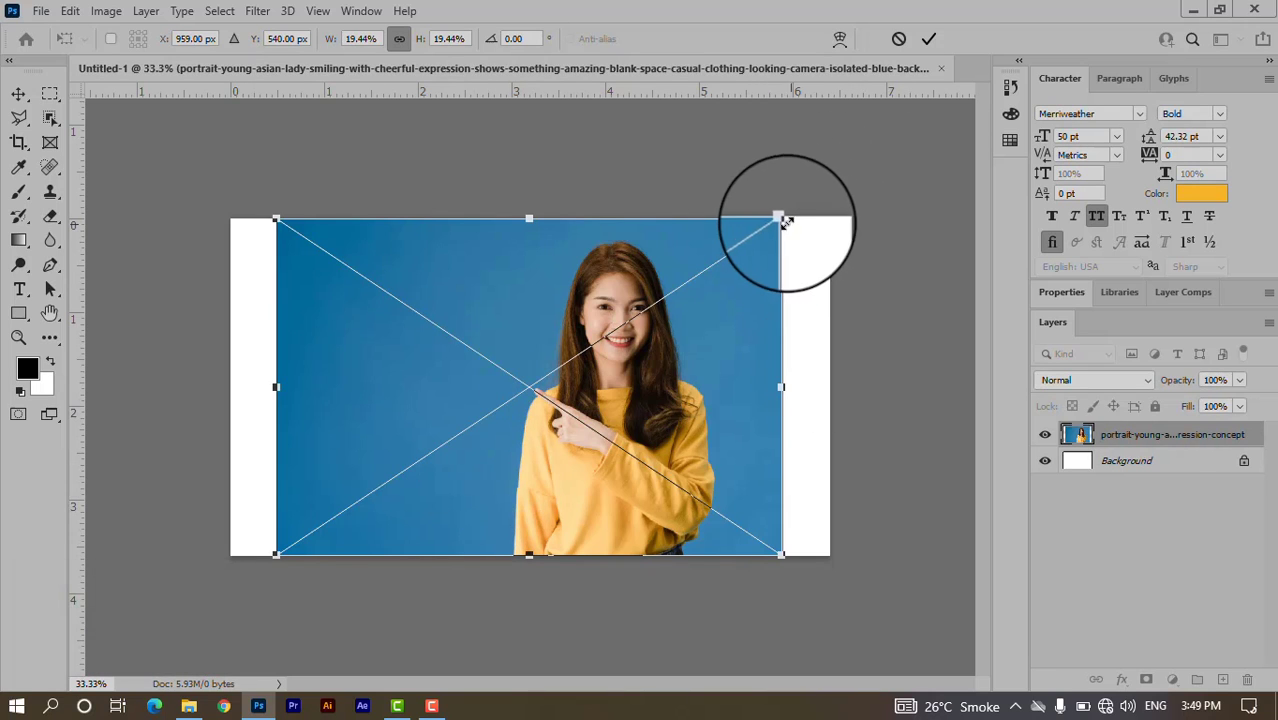
# Scale the portrait from its centre to fill the canvas, shift it lower, and commit.
pyautogui.moveTo(782, 218); pyautogui.dragTo(845, 195)
pyautogui.moveTo(790, 297); pyautogui.dragTo(772, 364)
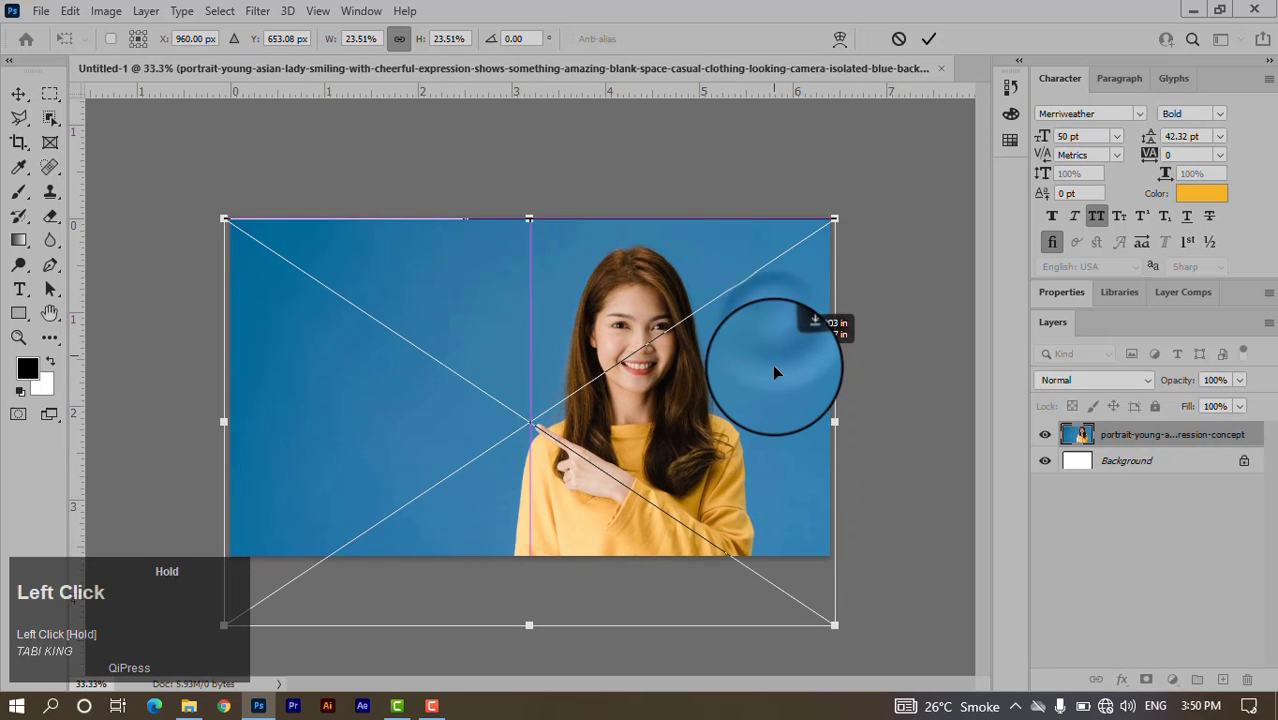
pyautogui.click(929, 39)
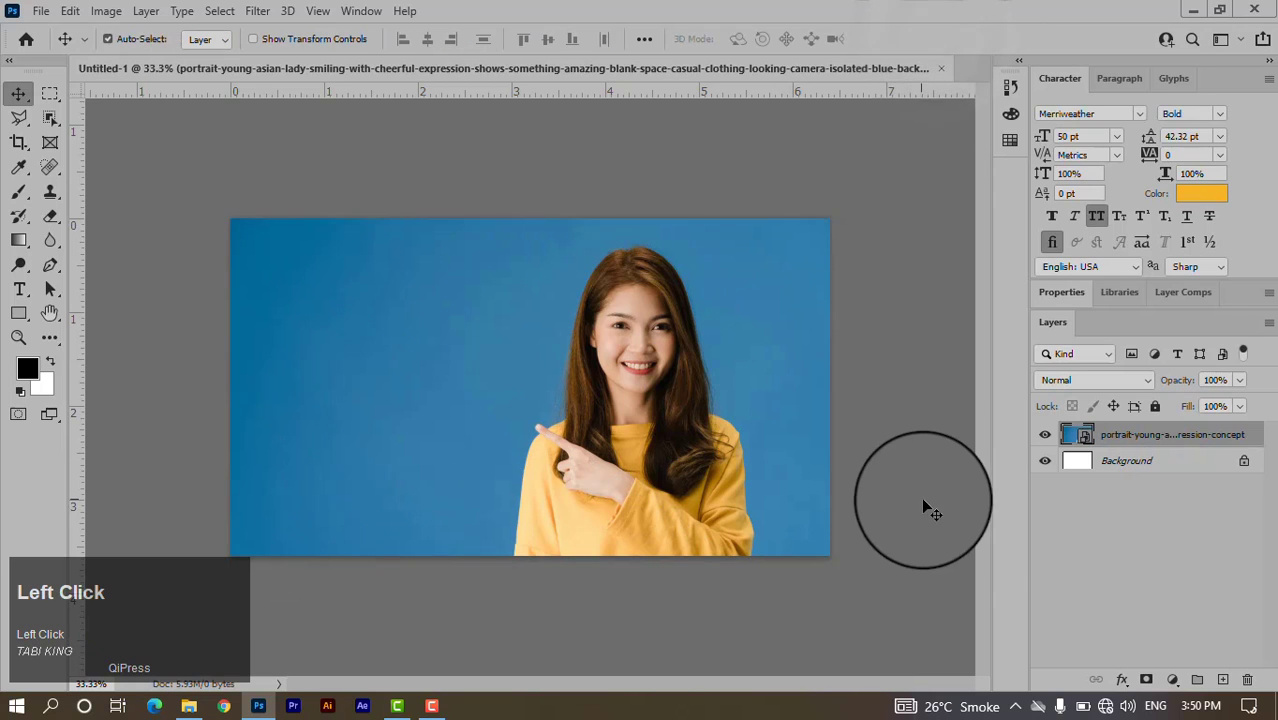
# Unlock and delete the white Background layer, then rename the portrait layer BG.
pyautogui.click(1186, 464)
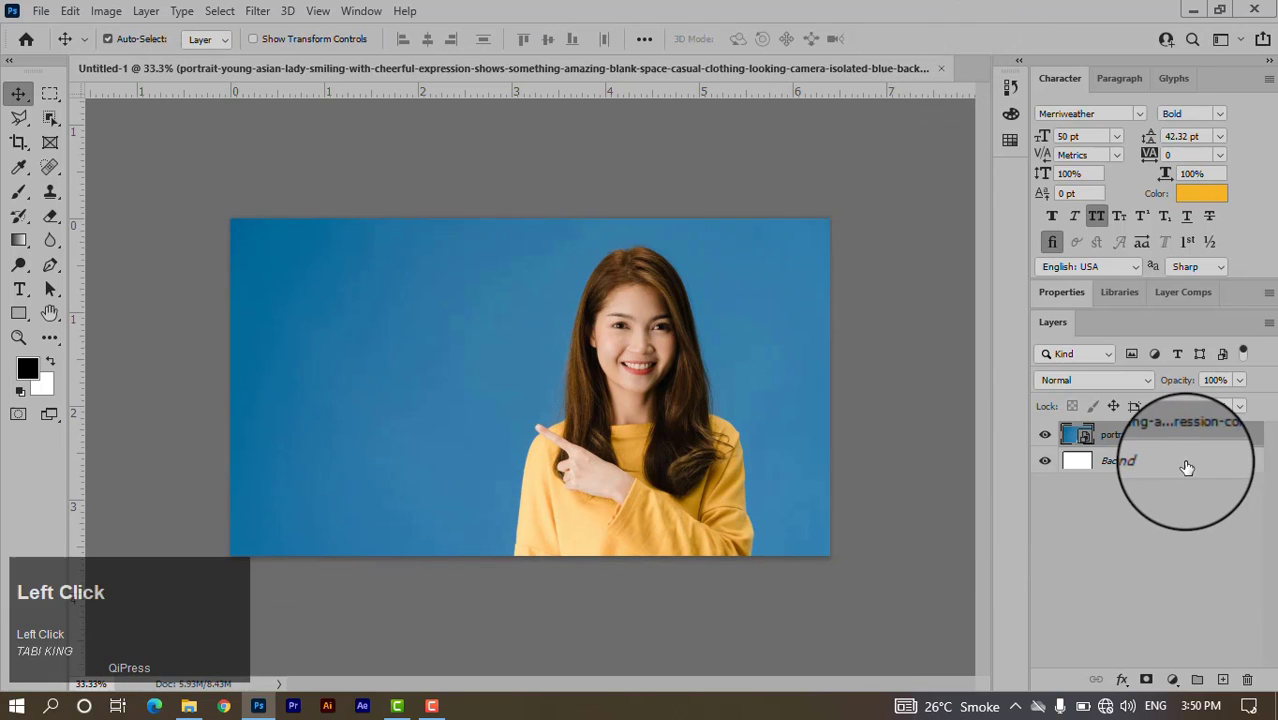
pyautogui.doubleClick(1186, 468)
pyautogui.click(804, 198)
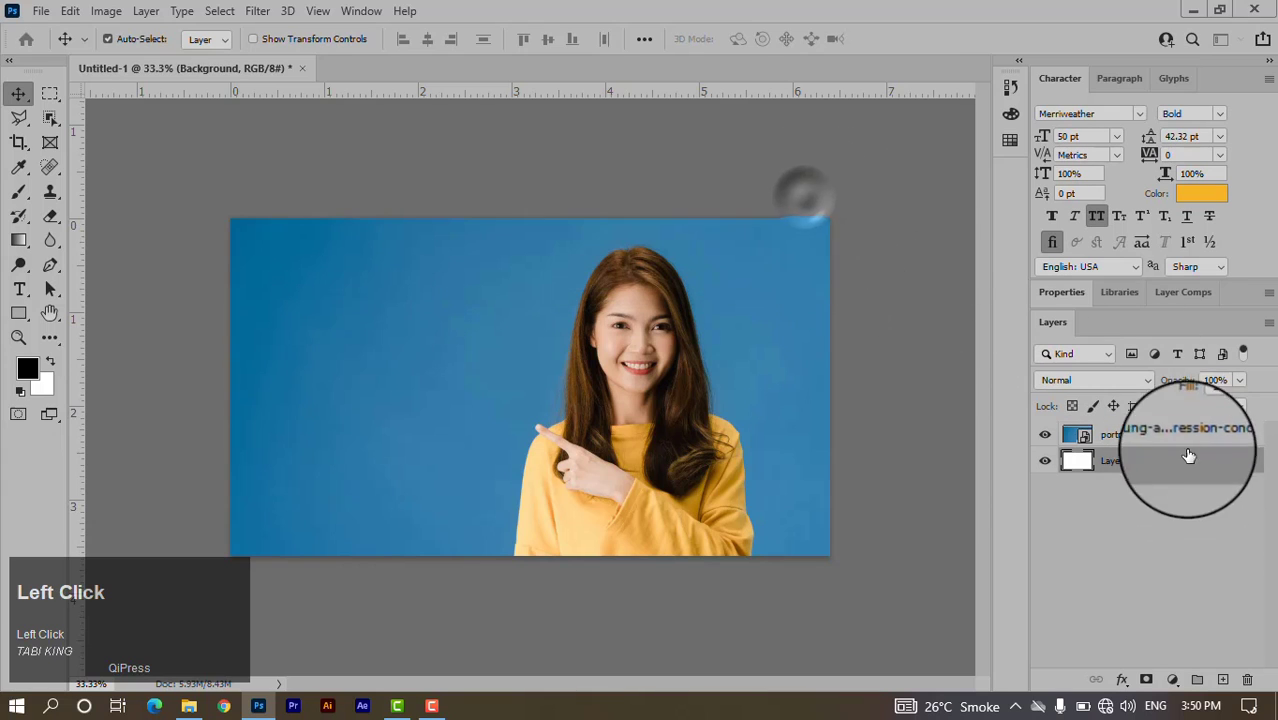
pyautogui.click(1201, 470)
pyautogui.press('Delete')
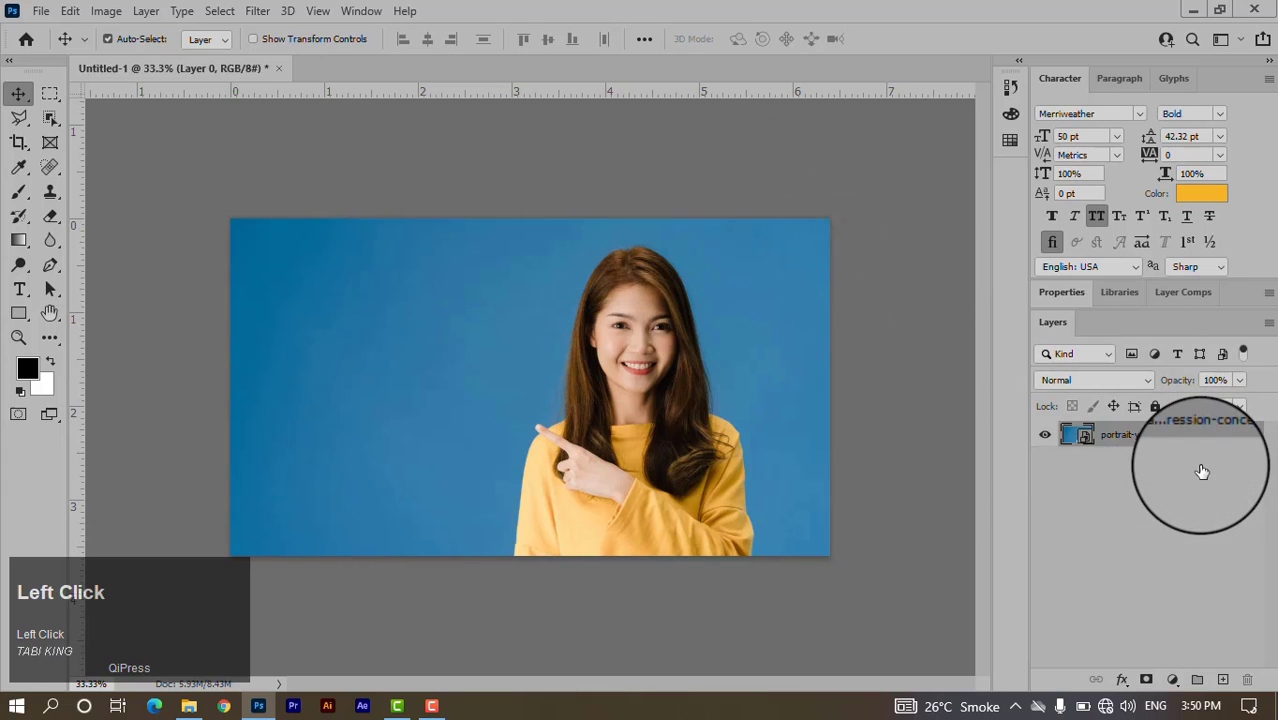
pyautogui.doubleClick(1164, 438)
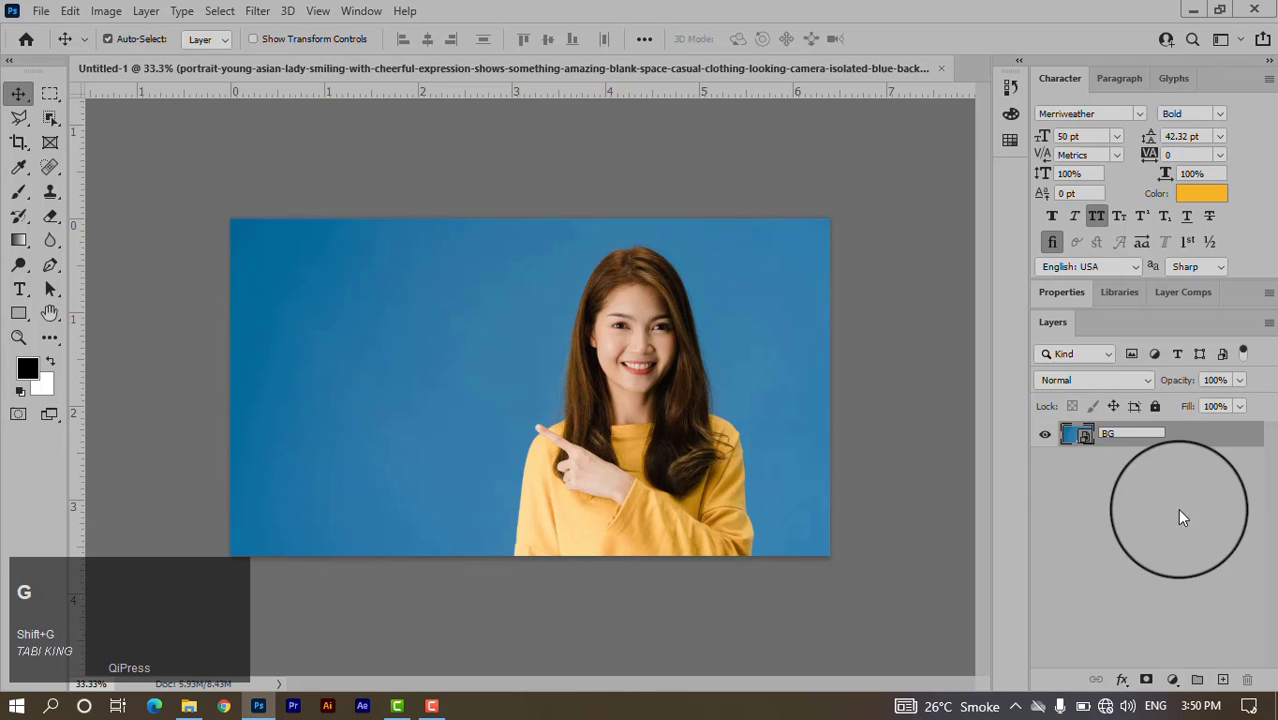
pyautogui.click(1146, 533)
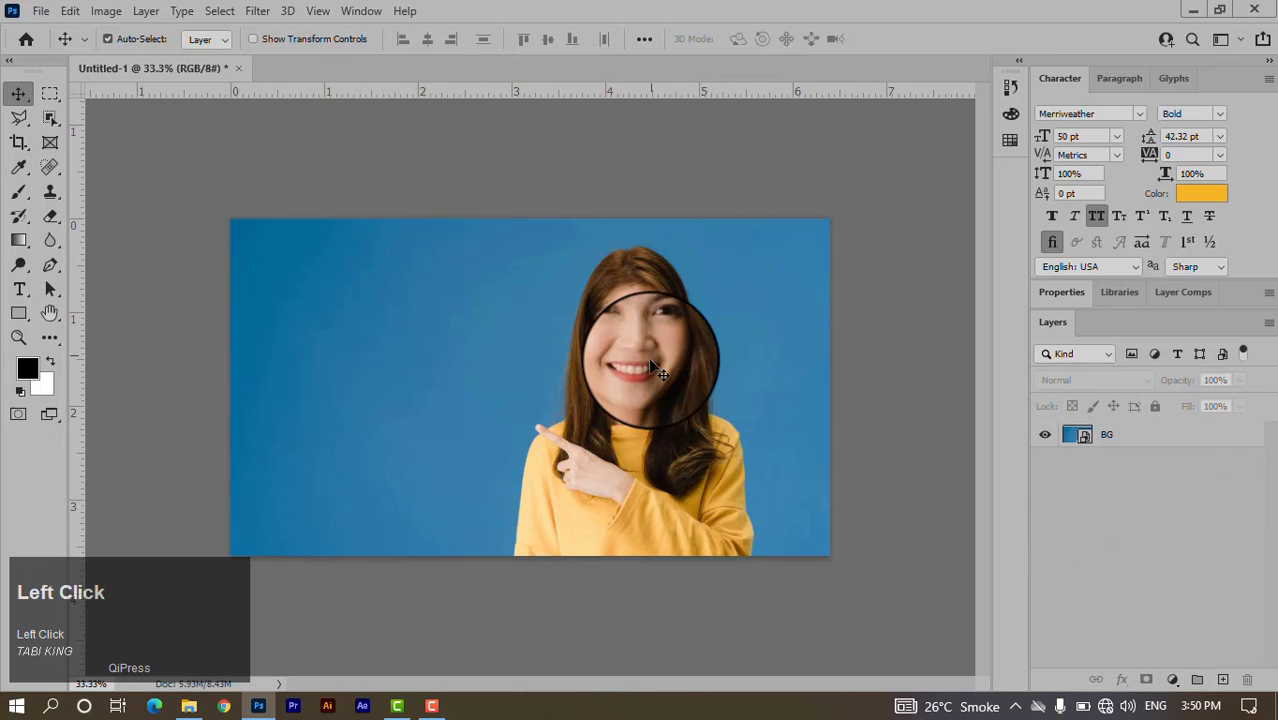
pyautogui.click(639, 425)
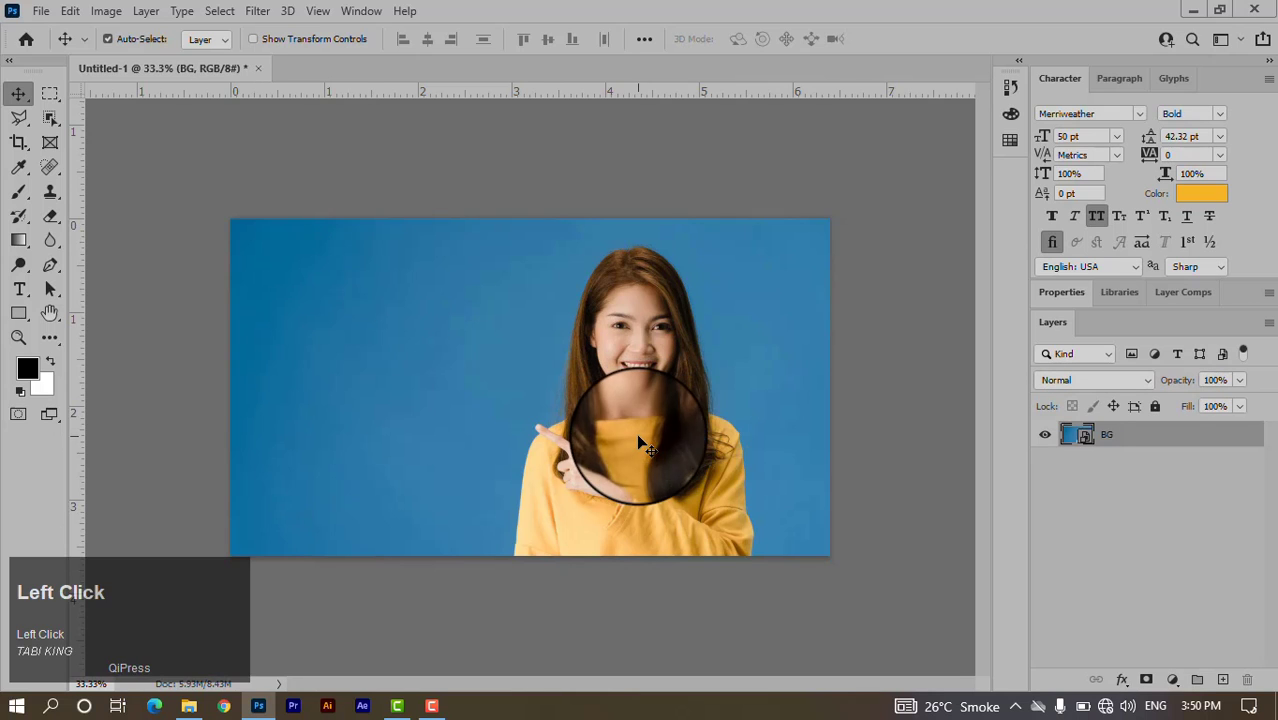
# Add a LOREM IPSUM placeholder text layer at 30 pt on the canvas.
pyautogui.click(22, 292)
pyautogui.click(78, 289)
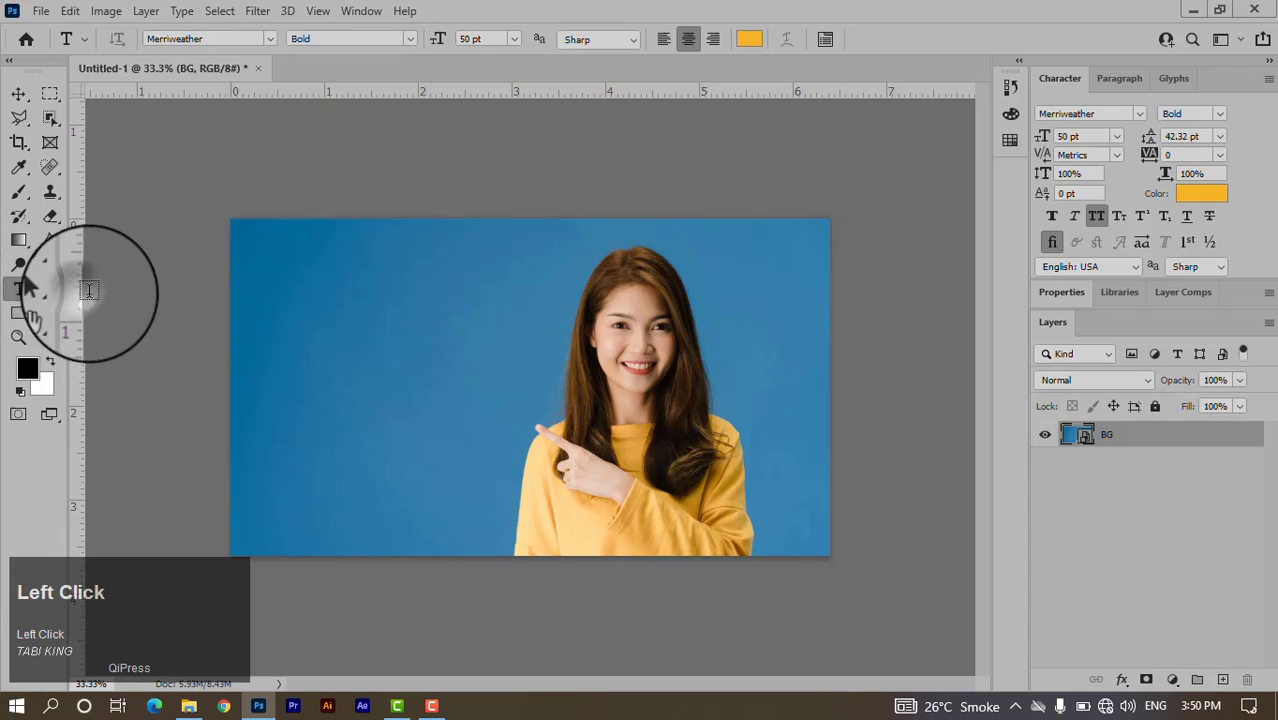
pyautogui.click(316, 316)
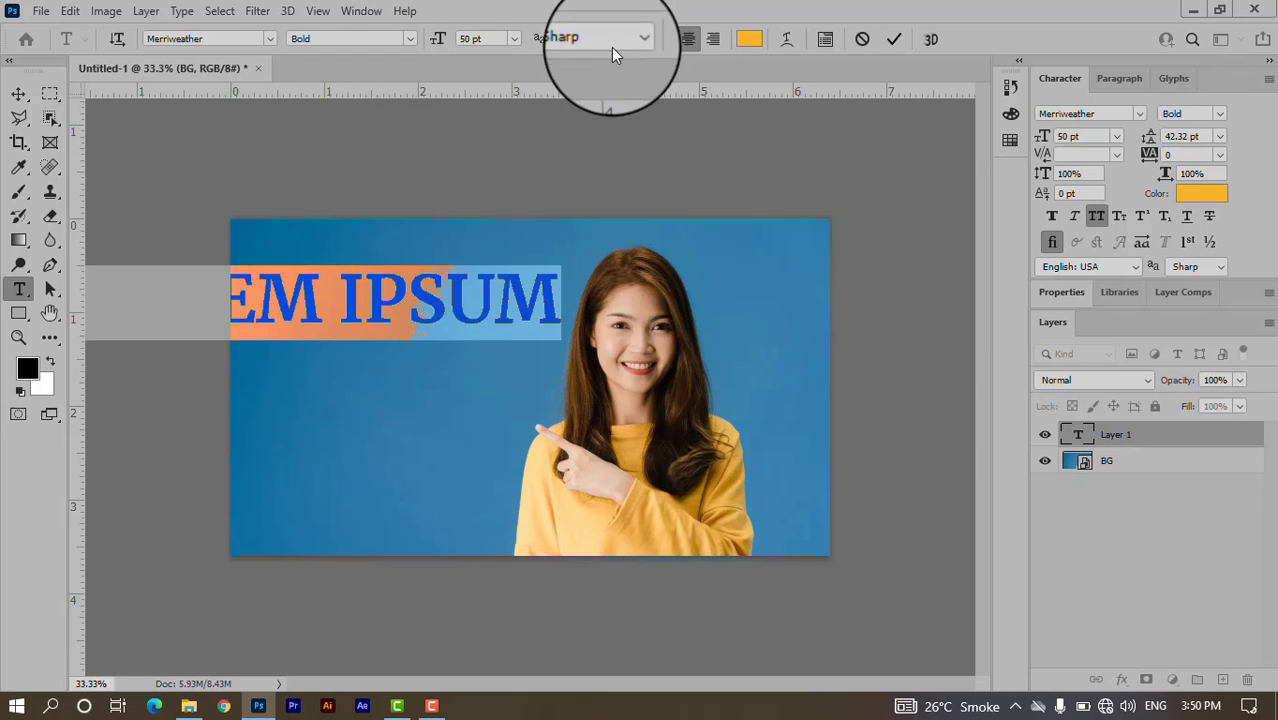
pyautogui.click(517, 38)
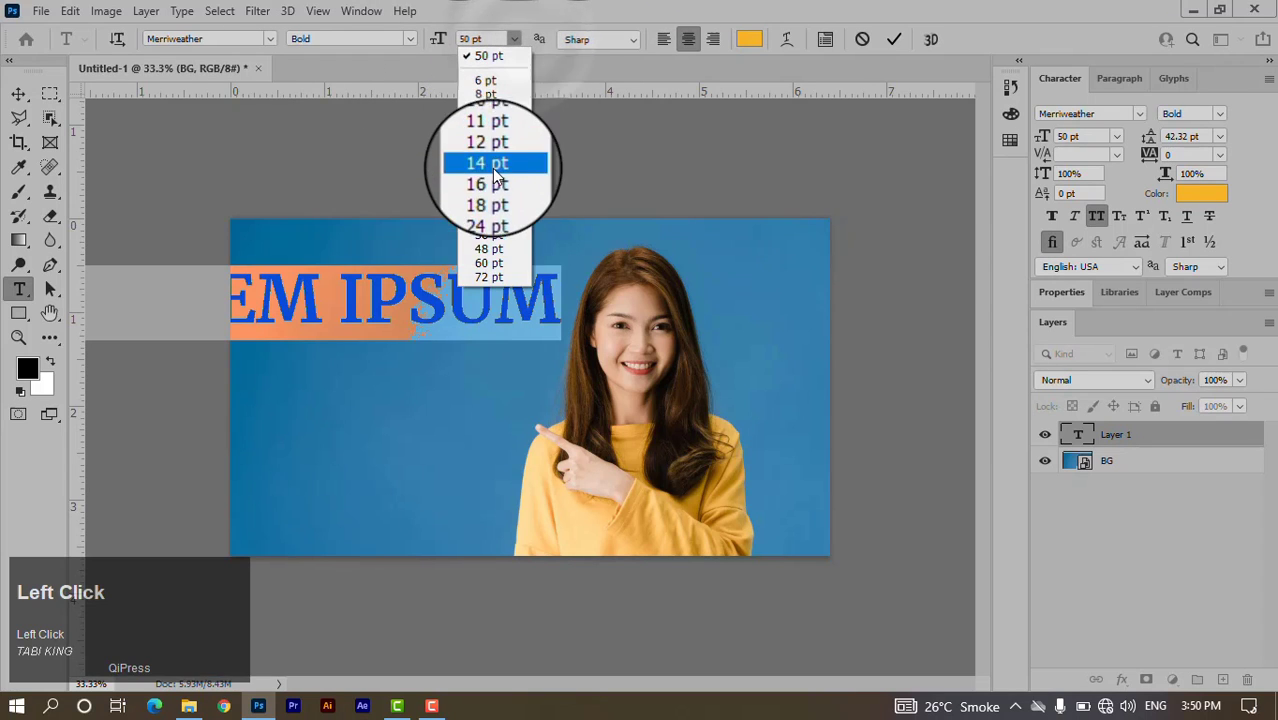
pyautogui.click(494, 221)
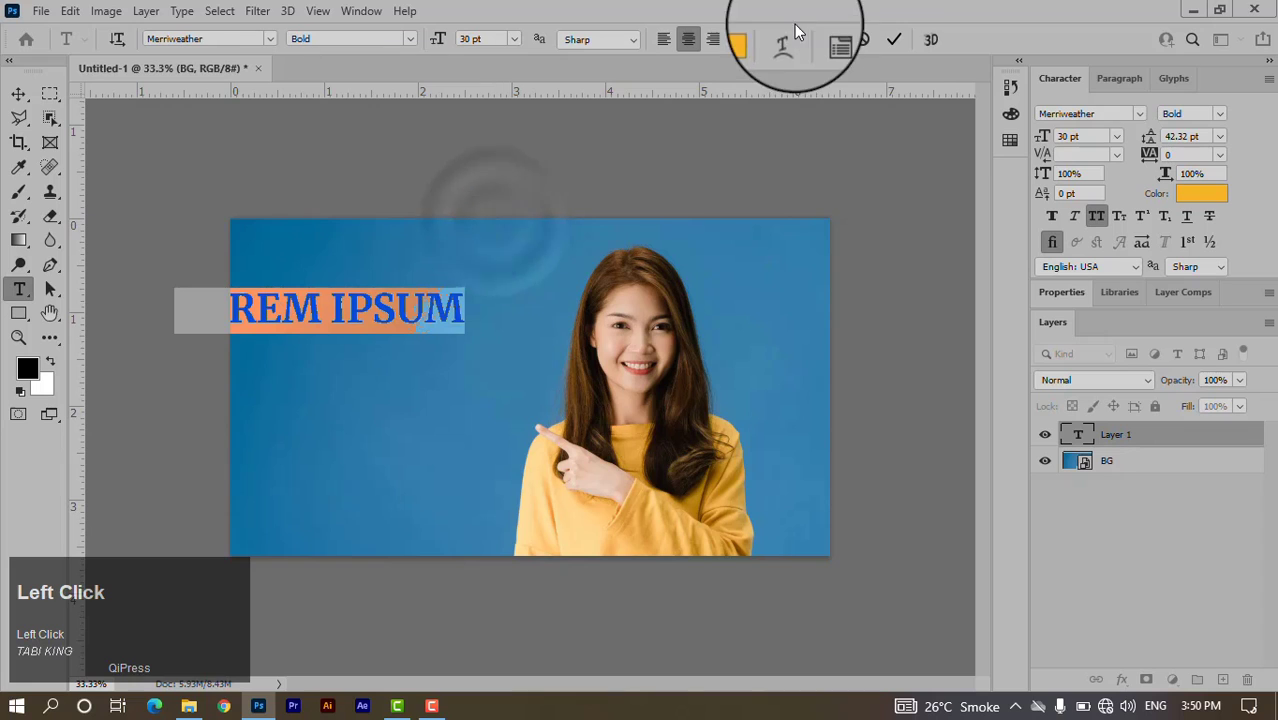
pyautogui.click(893, 40)
# Move the headline fully onto the canvas and change its font to GRIFTER.
pyautogui.click(18, 93)
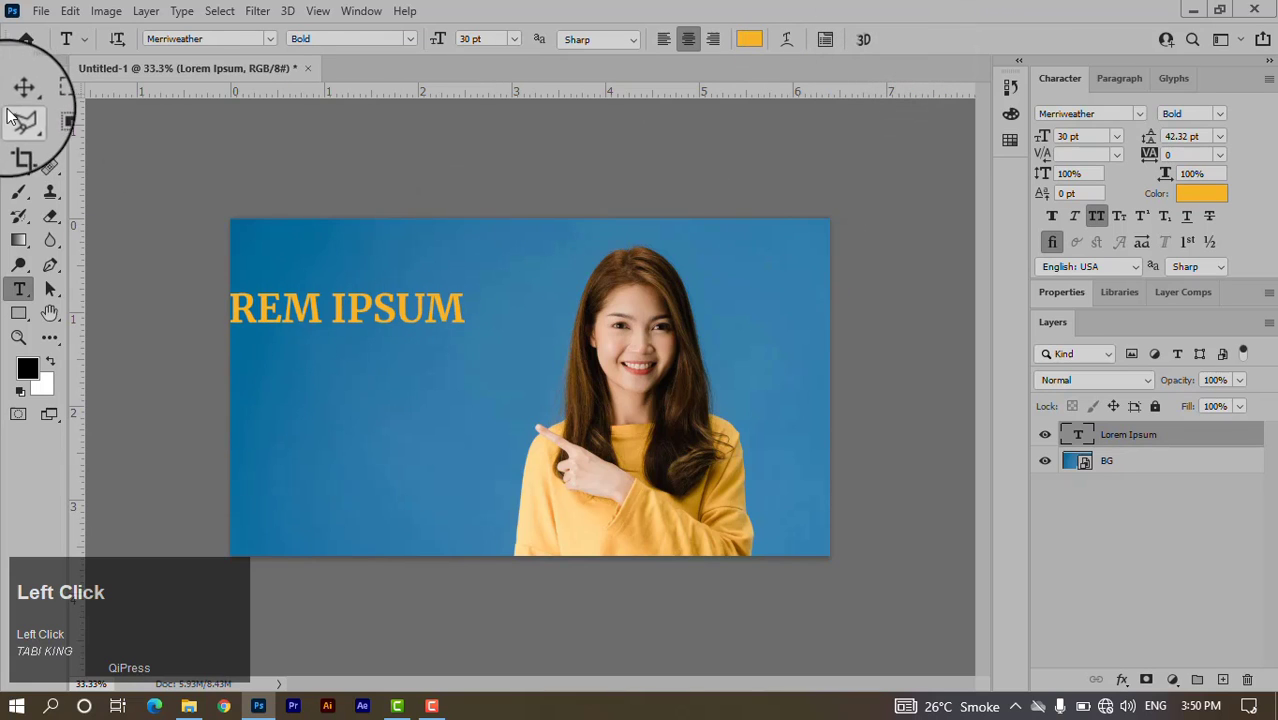
pyautogui.moveTo(314, 288); pyautogui.dragTo(390, 338)
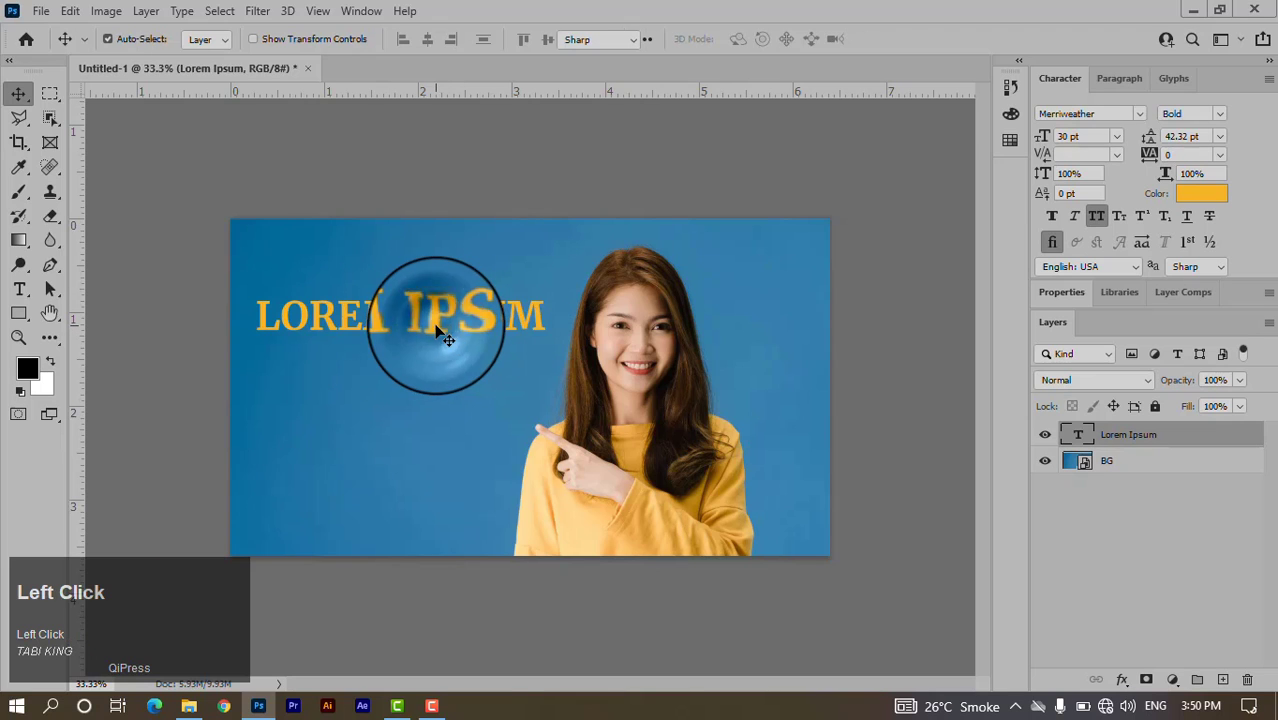
pyautogui.doubleClick(430, 330)
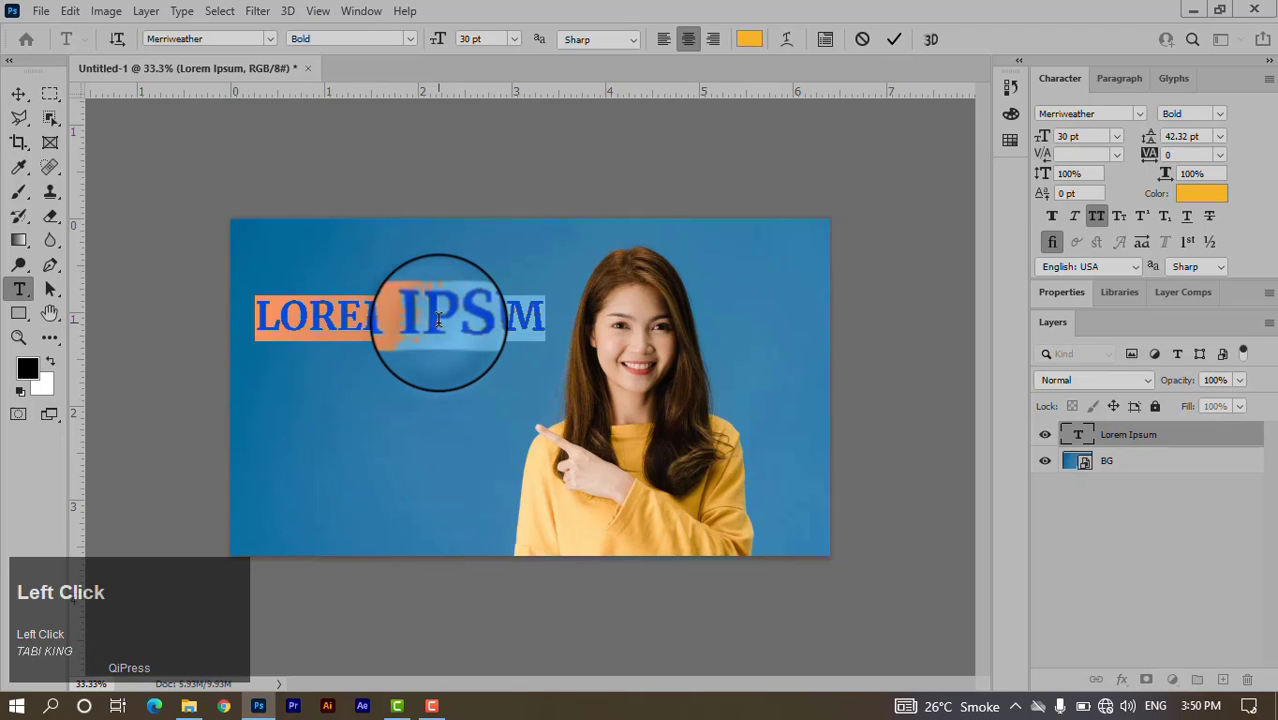
pyautogui.click(1138, 114)
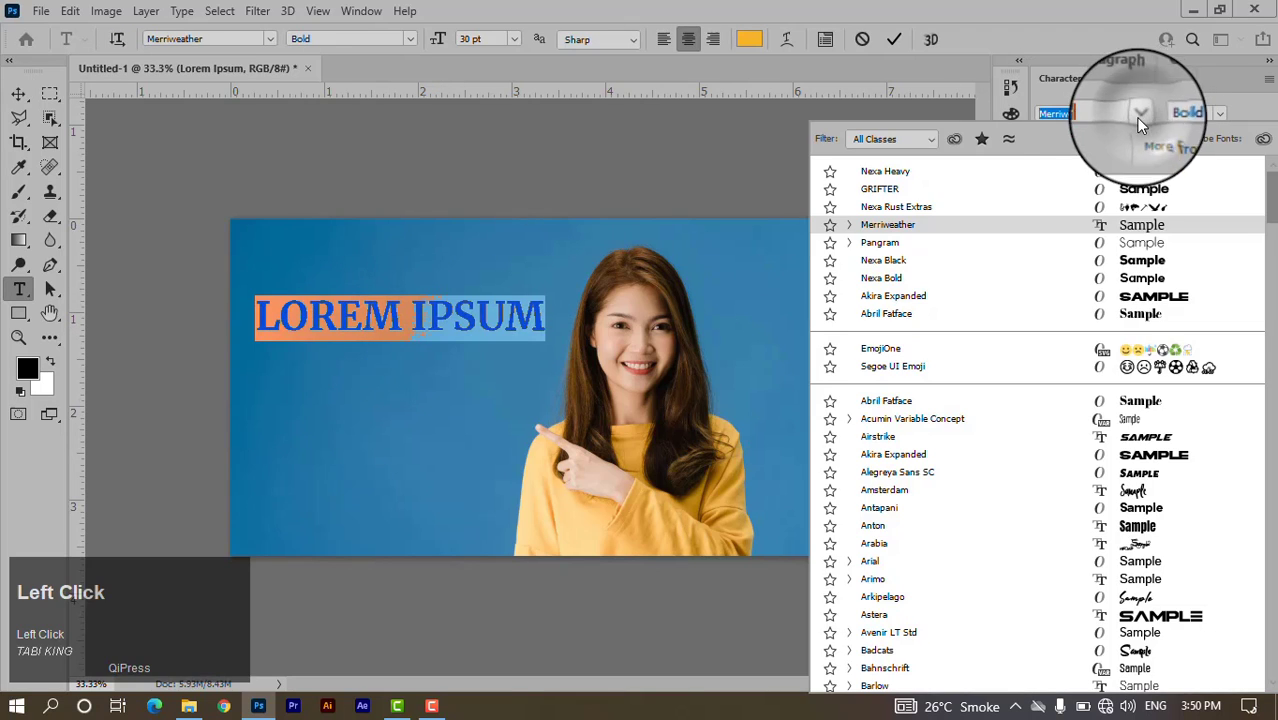
pyautogui.click(903, 193)
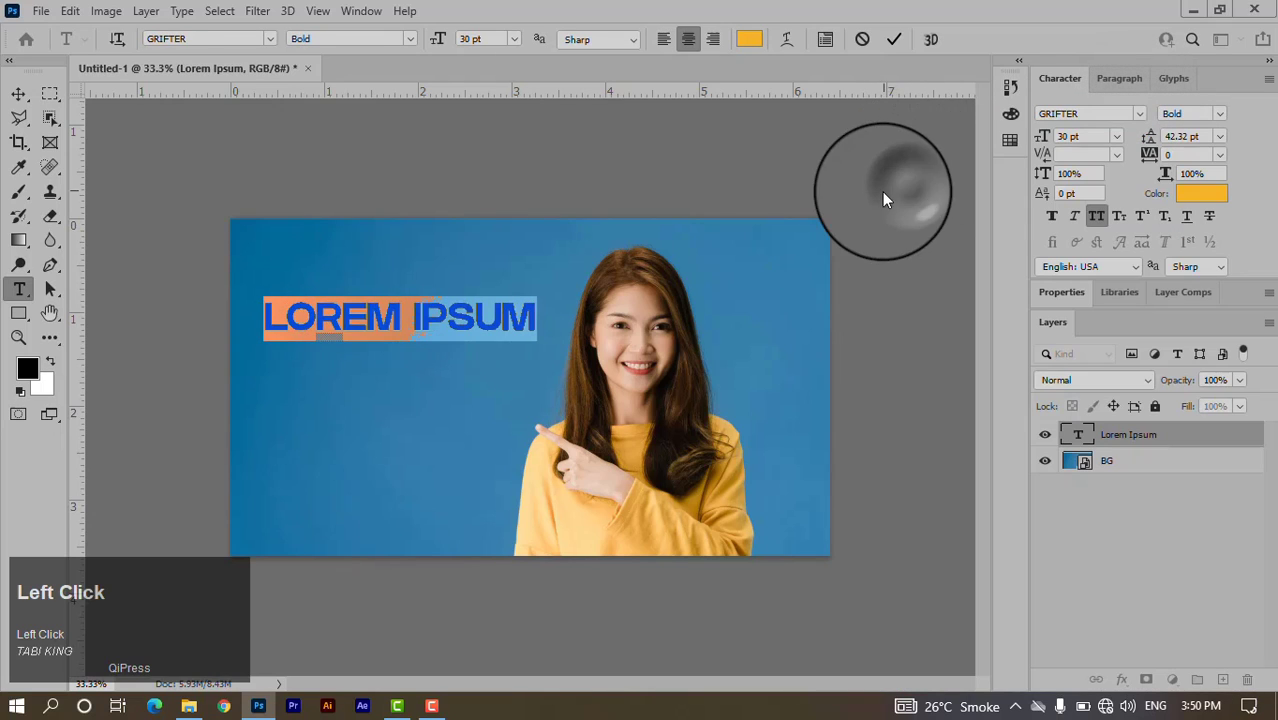
pyautogui.click(894, 39)
pyautogui.press('v')
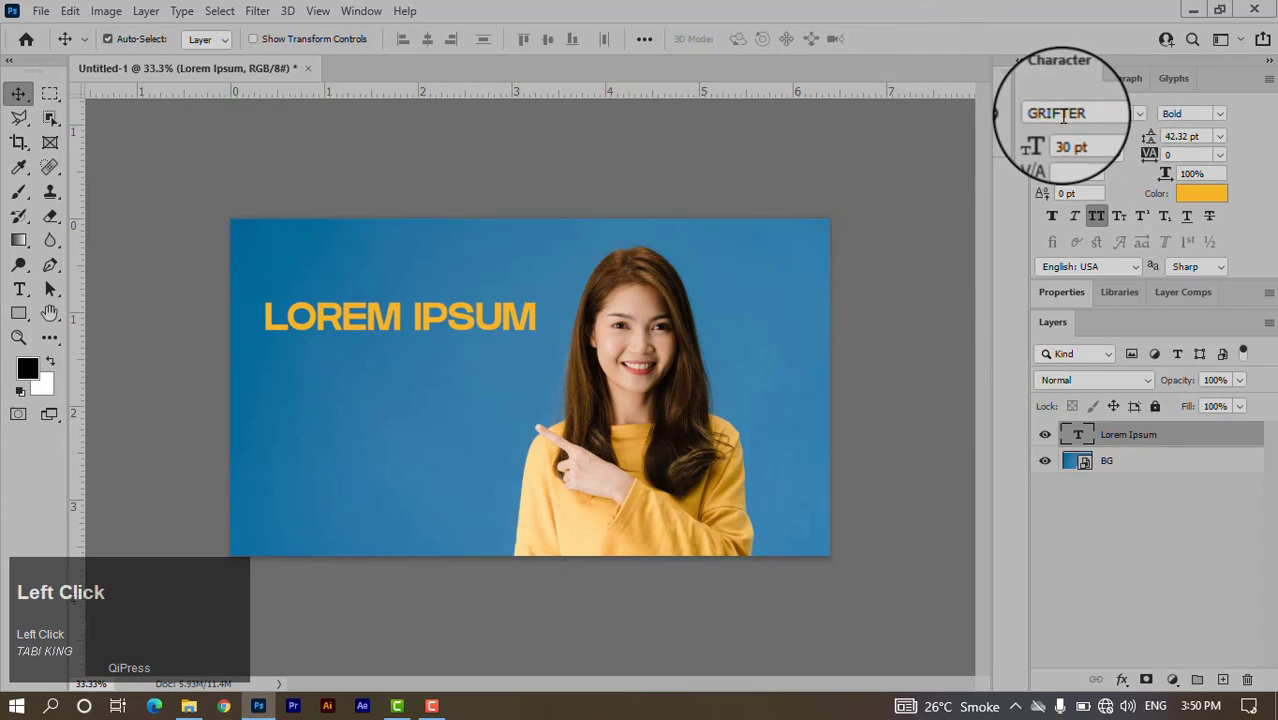
pyautogui.doubleClick(428, 330)
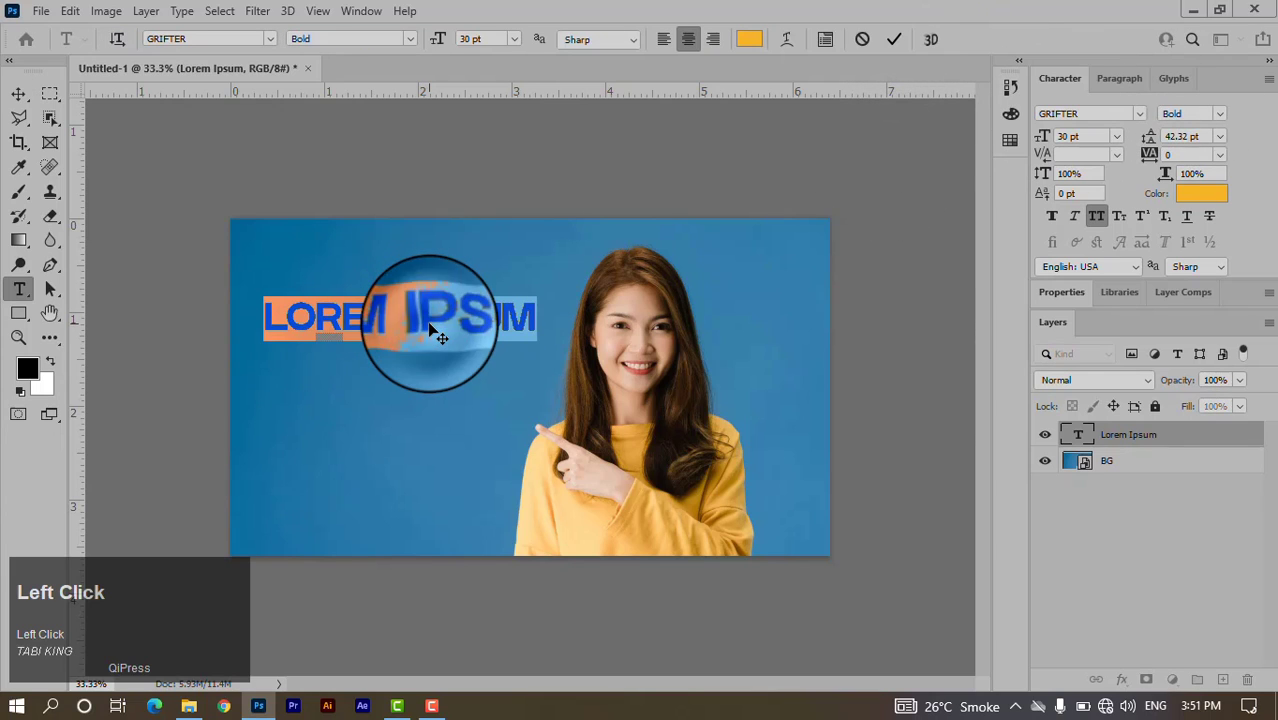
# Retype the headline as HOW, enlarge it to about double size, and nudge it right.
pyautogui.write('How')
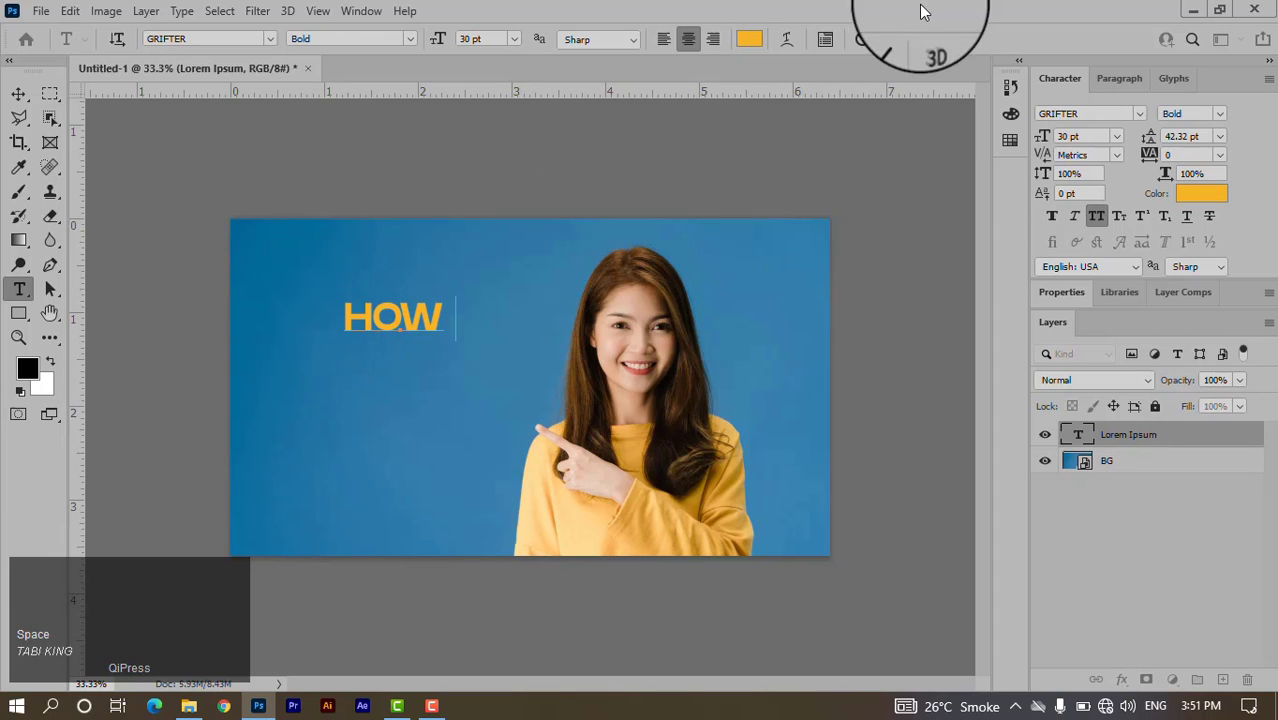
pyautogui.click(893, 38)
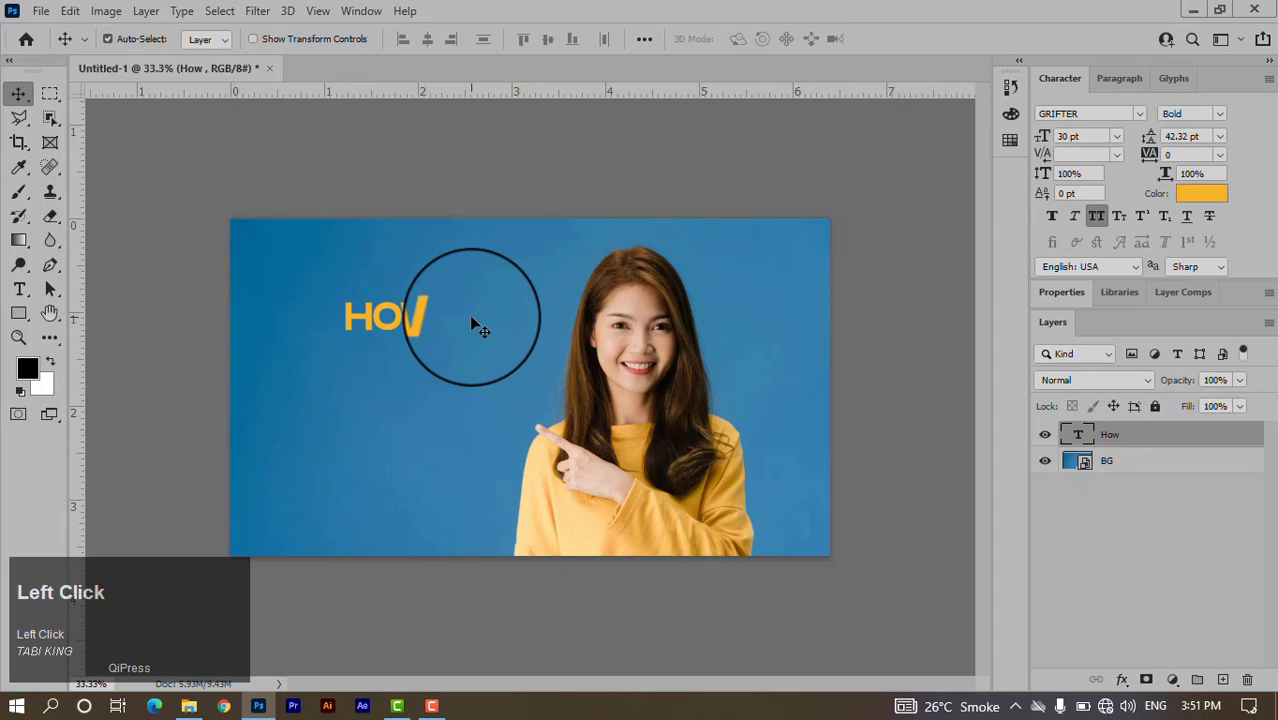
pyautogui.hotkey('ctrl', 't')
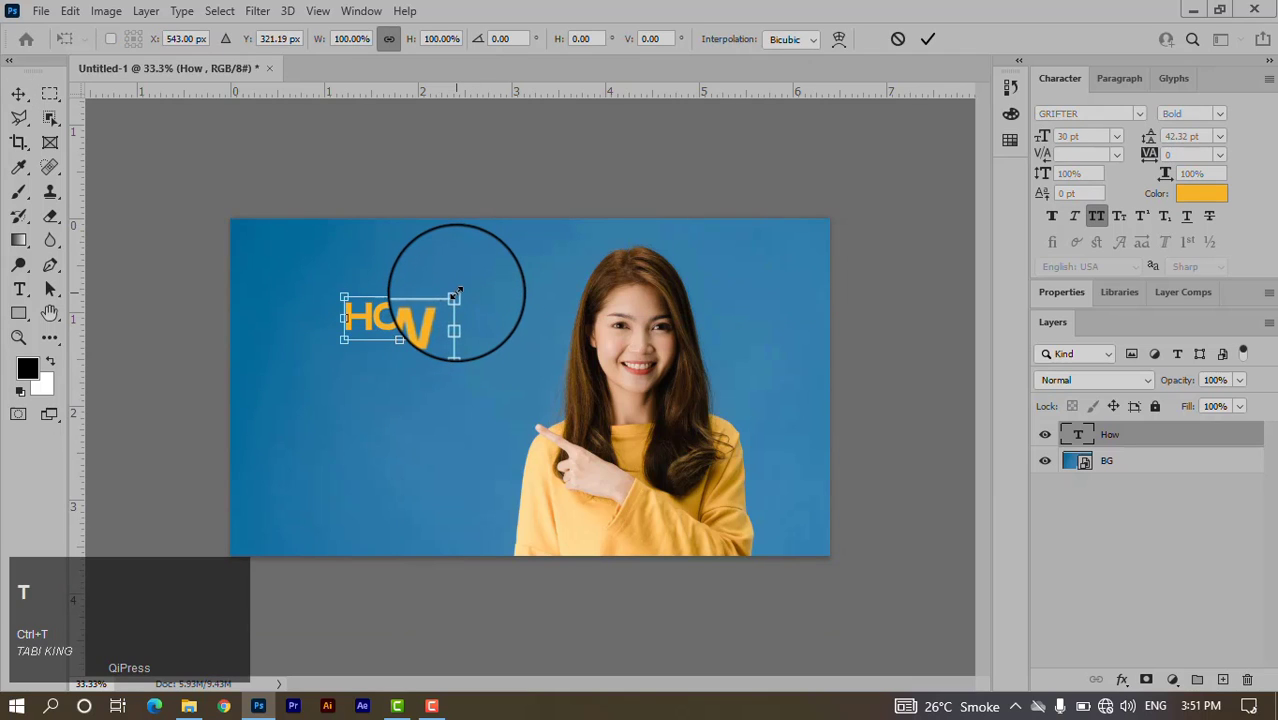
pyautogui.moveTo(455, 295); pyautogui.dragTo(517, 273)
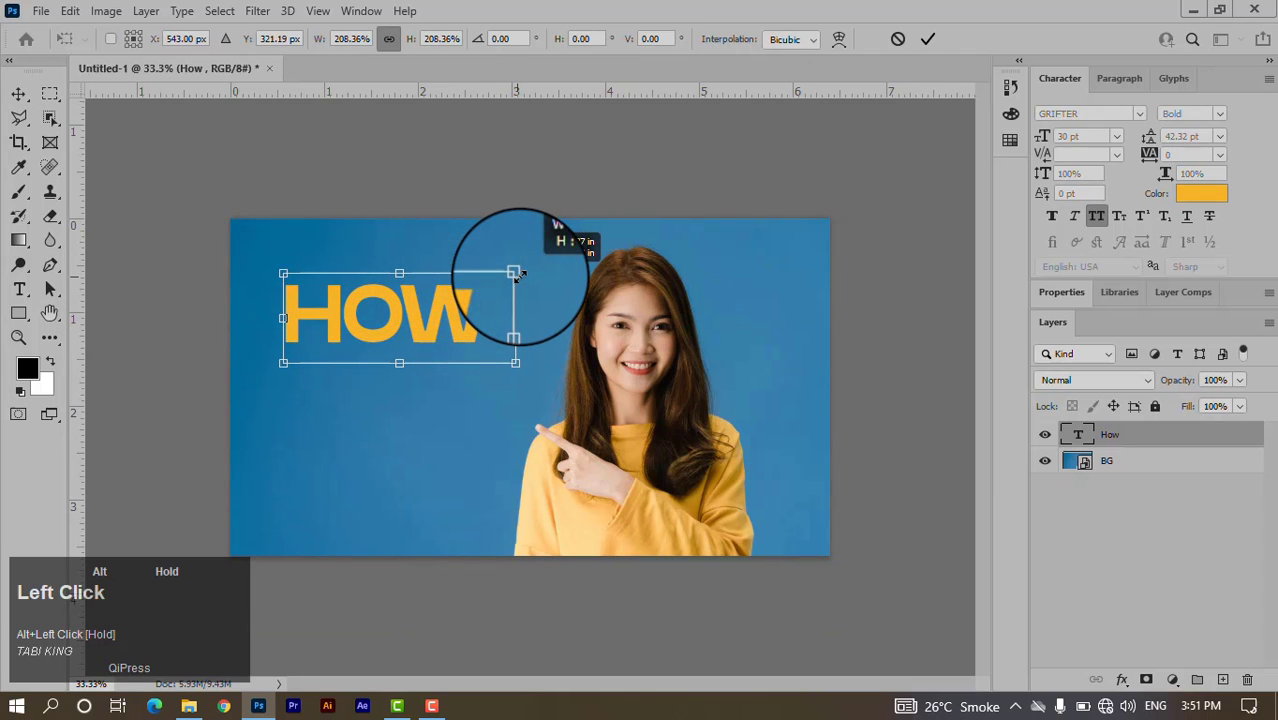
pyautogui.click(928, 38)
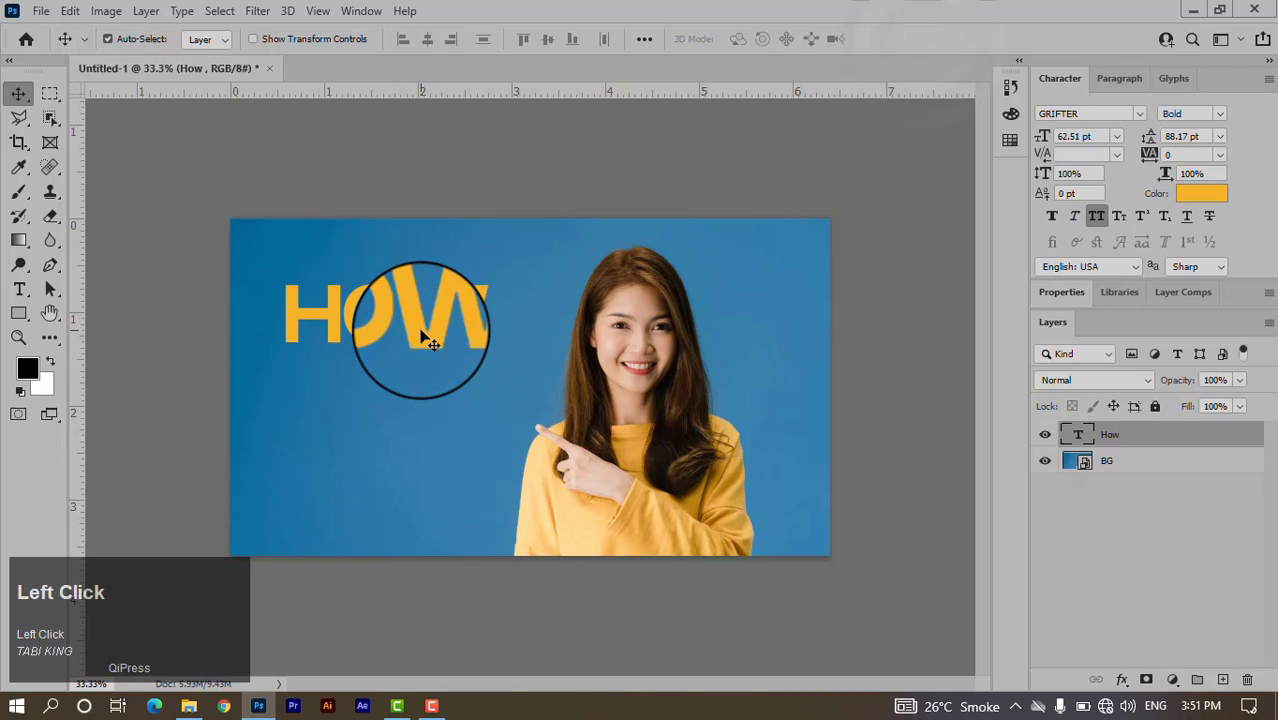
pyautogui.moveTo(430, 343); pyautogui.dragTo(436, 332)
# Duplicate HOW just below and retype the copy as TO.
pyautogui.click(886, 339)
pyautogui.click(481, 340)
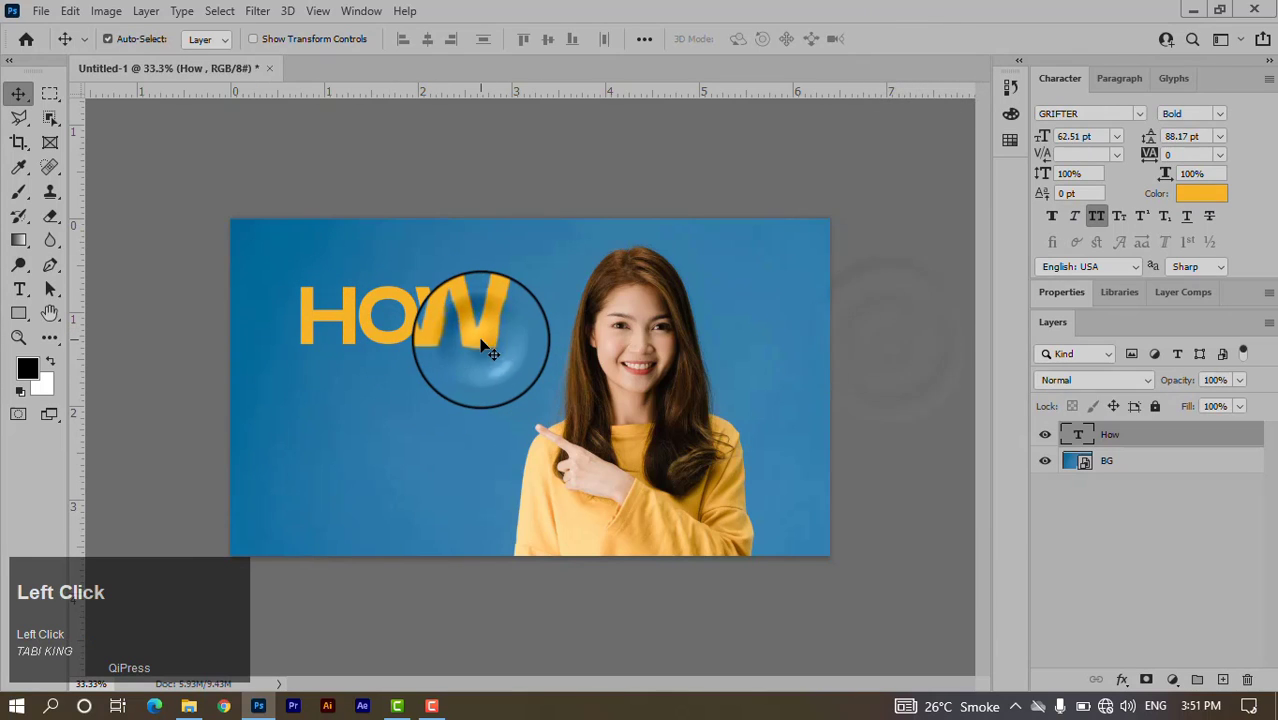
pyautogui.keyDown('alt'); pyautogui.moveTo(481, 341); pyautogui.dragTo(463, 412); pyautogui.keyUp('alt')
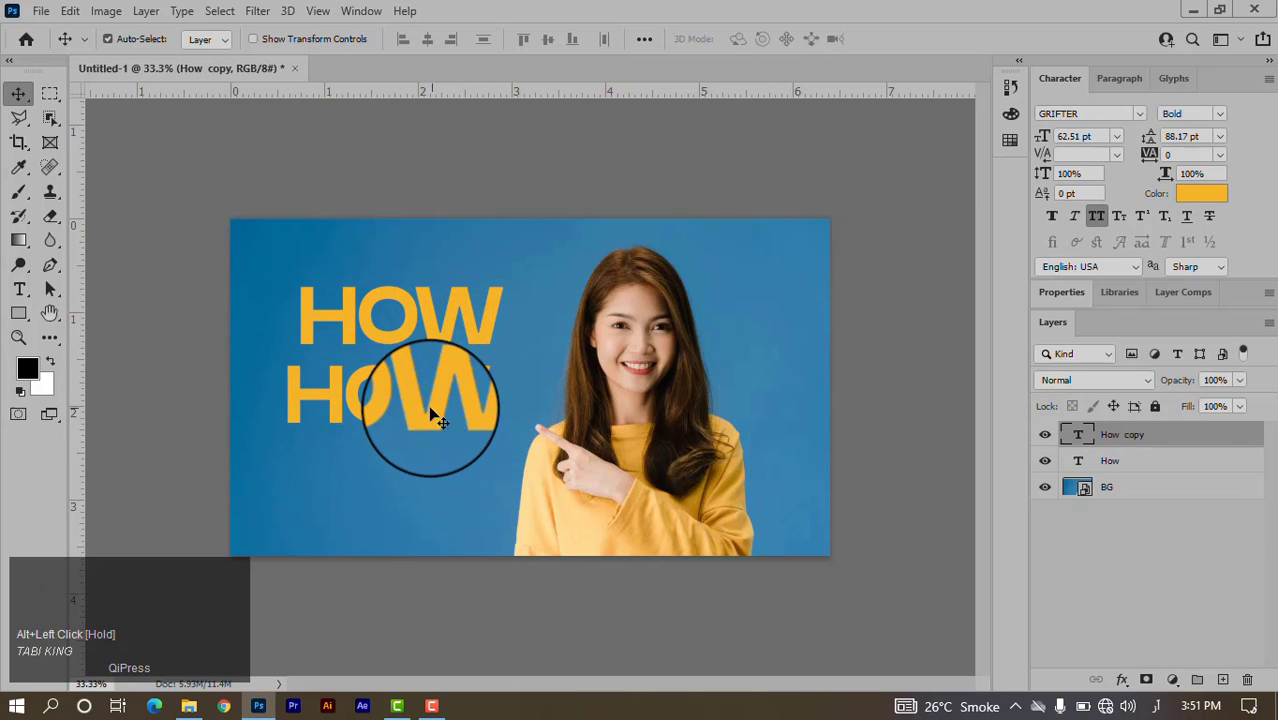
pyautogui.doubleClick(432, 420)
pyautogui.write('TO')
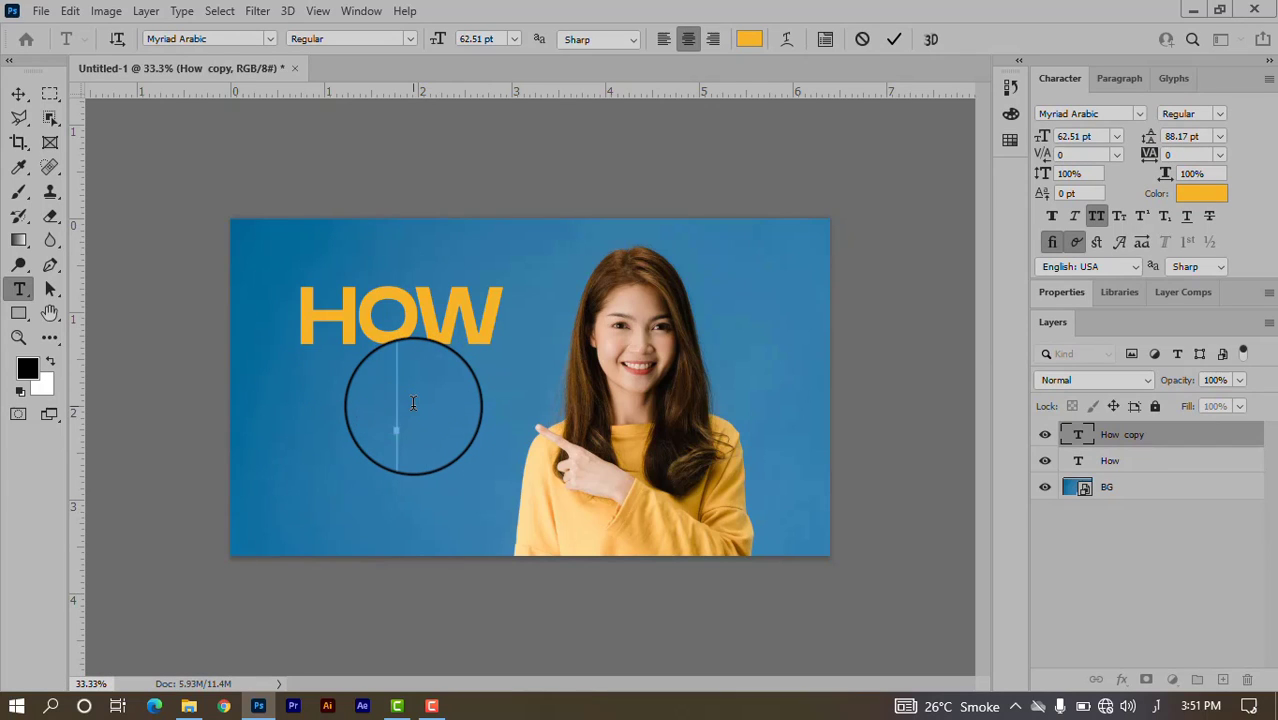
pyautogui.hotkey('shift', 'alt')
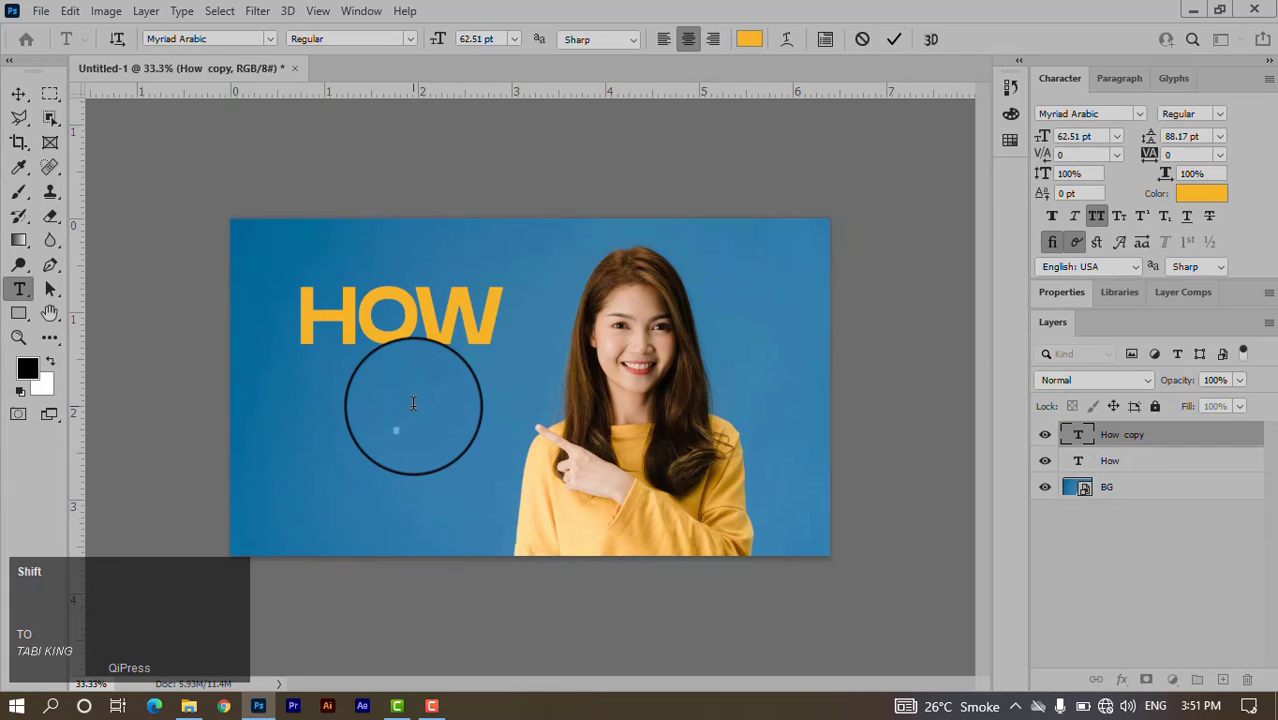
pyautogui.write('O')
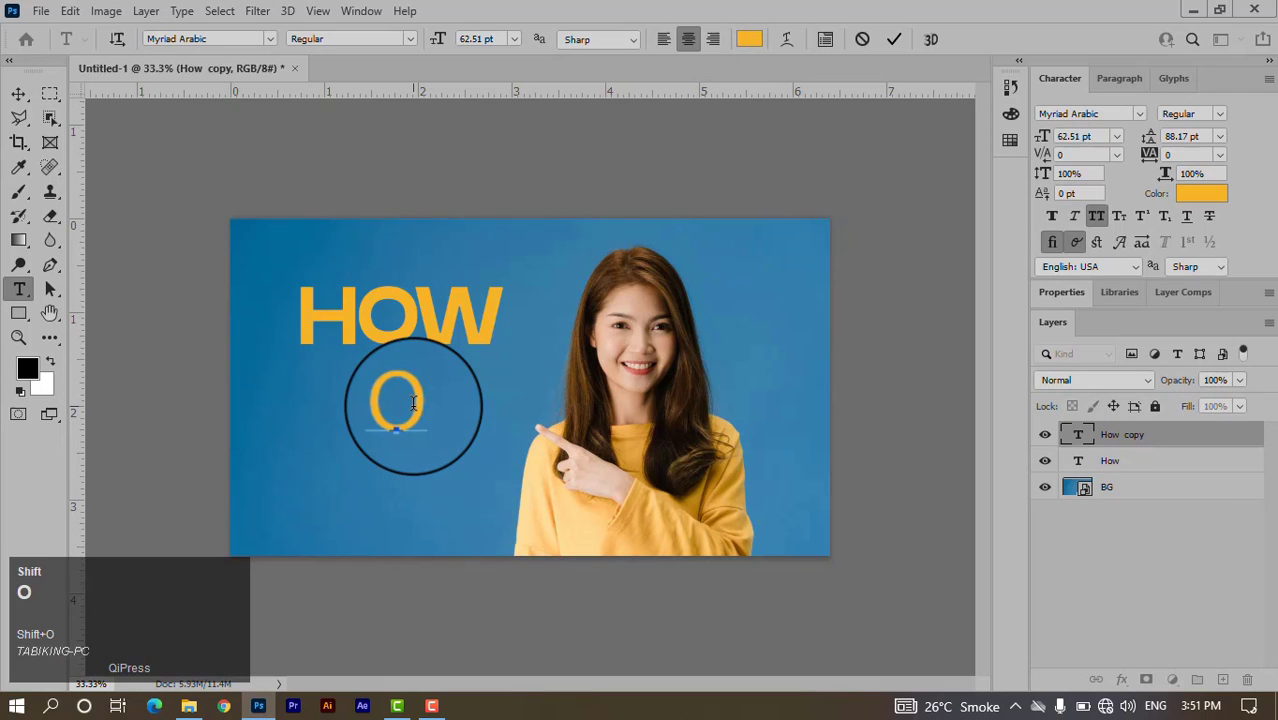
pyautogui.keyDown('shift'); pyautogui.click(893, 38); pyautogui.keyUp('shift')
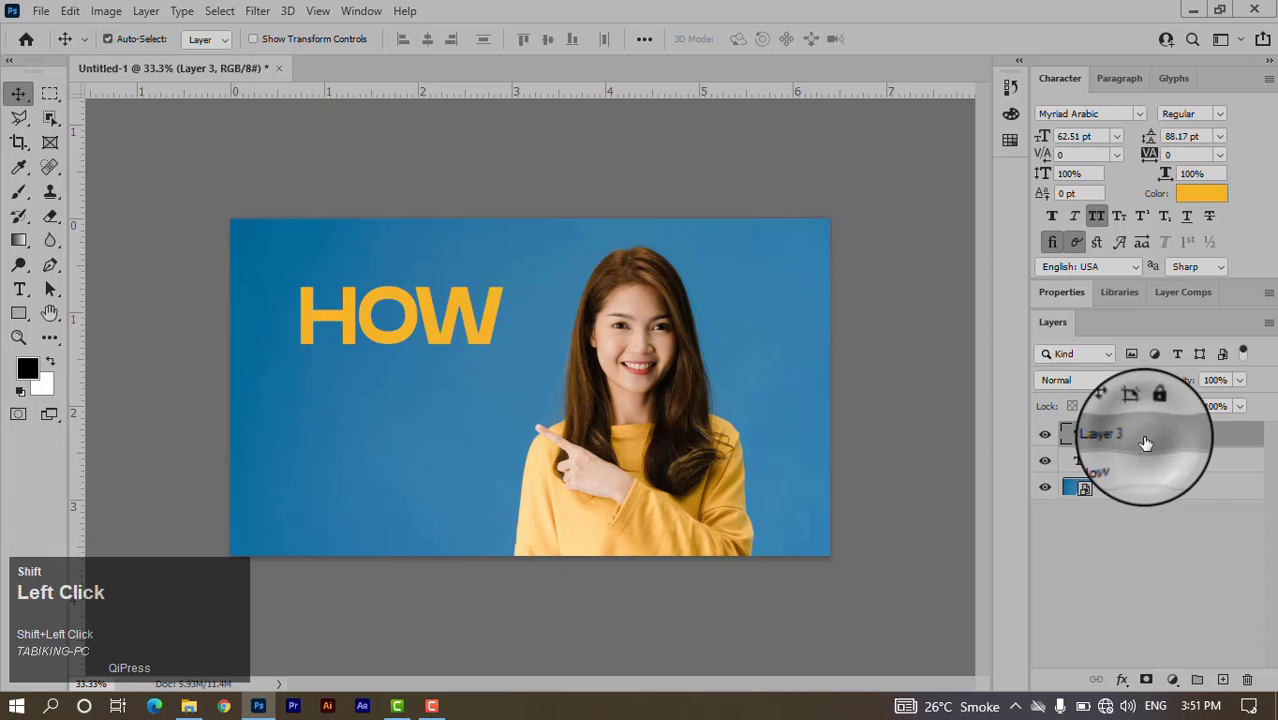
# Add a TO text line under HOW, then duplicate HOW beneath it.
pyautogui.keyDown('shift'); pyautogui.click(20, 290); pyautogui.keyUp('shift')
pyautogui.keyDown('shift'); pyautogui.click(314, 390); pyautogui.keyUp('shift')
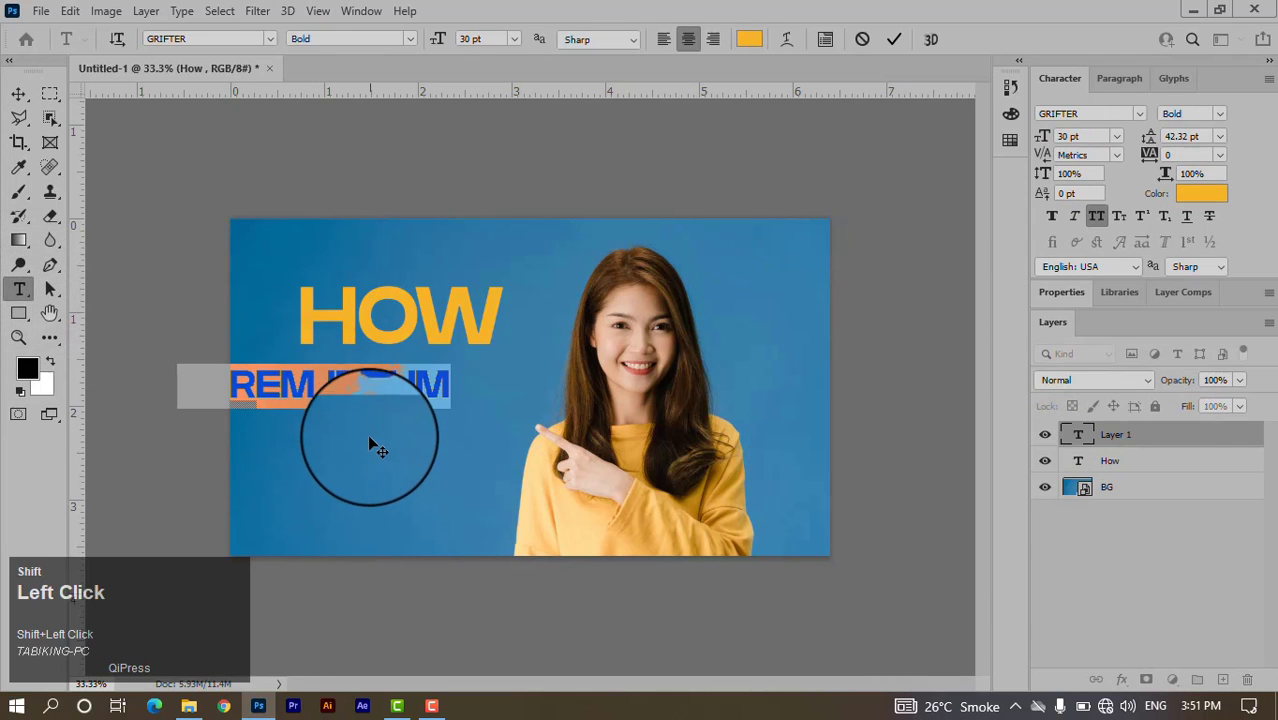
pyautogui.write('TO')
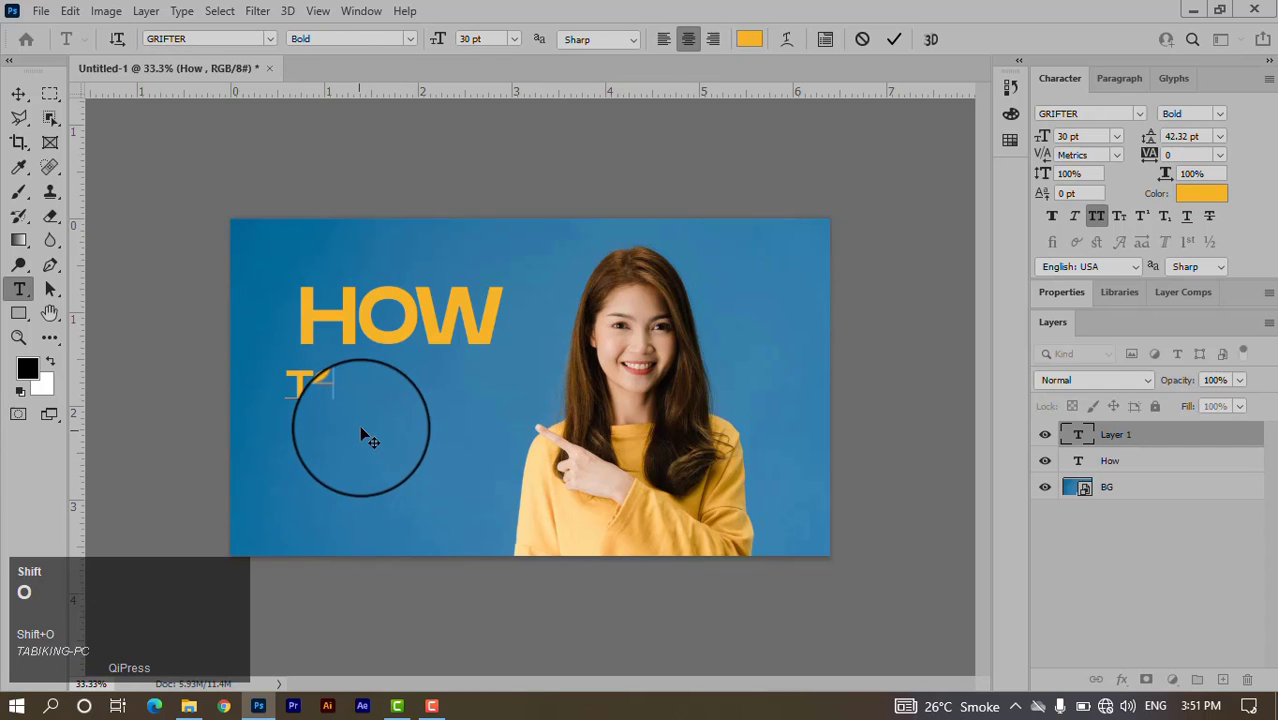
pyautogui.click(892, 40)
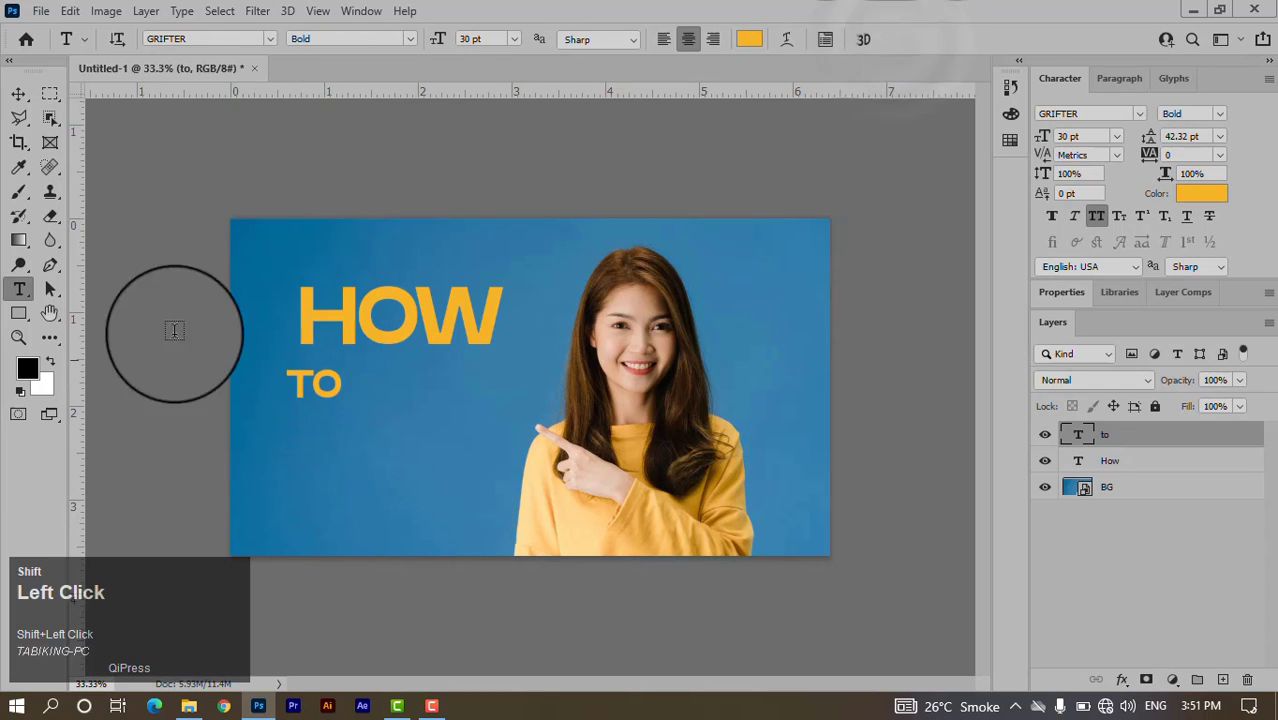
pyautogui.keyDown('shift'); pyautogui.click(20, 97); pyautogui.keyUp('shift')
pyautogui.moveTo(322, 393); pyautogui.dragTo(399, 394)
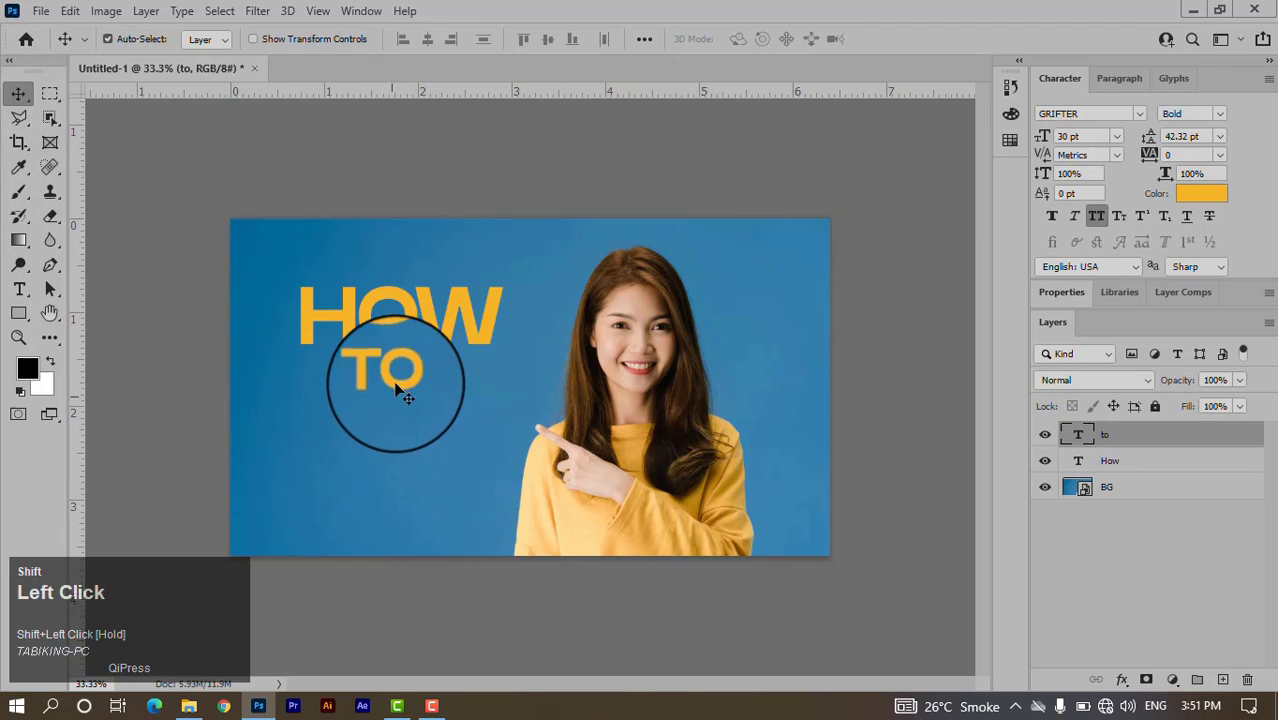
pyautogui.keyDown('shift'); pyautogui.click(437, 340); pyautogui.keyUp('shift')
pyautogui.moveTo(441, 343); pyautogui.dragTo(437, 454)
# Retype the HOW copy as CREATE, shrink it to about 64%, and centre it under TO.
pyautogui.doubleClick(437, 454)
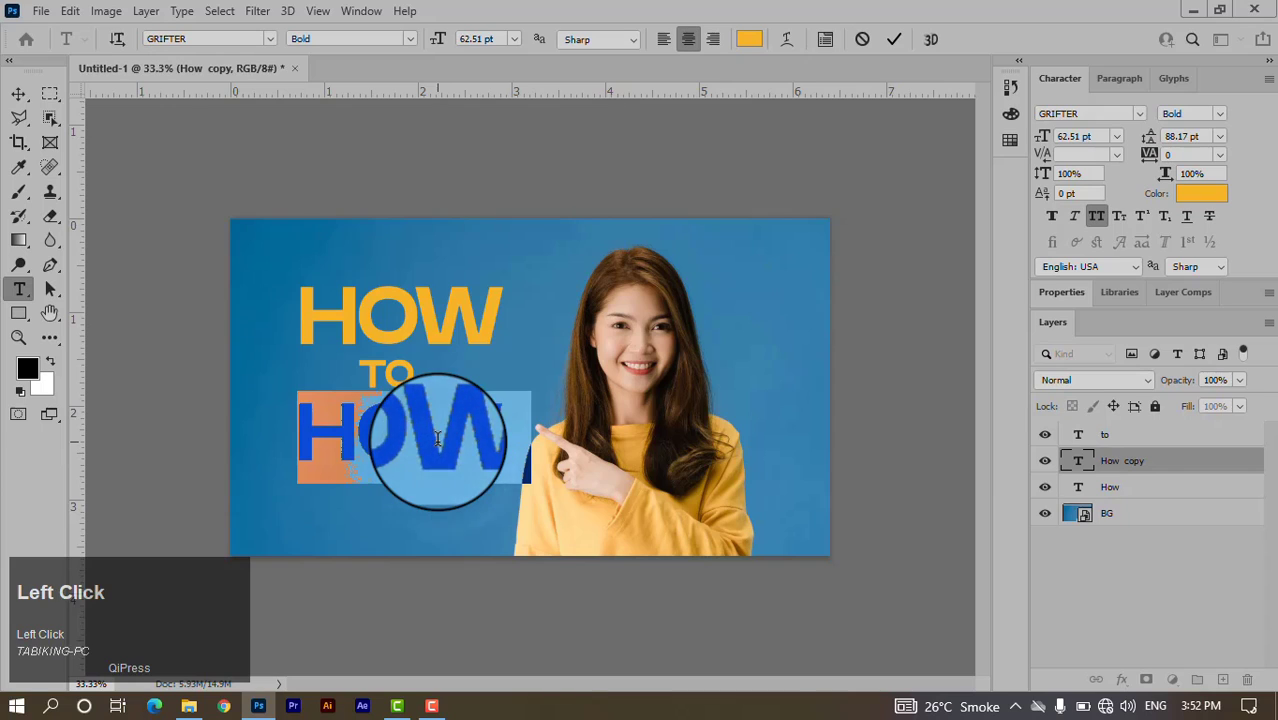
pyautogui.write('CREATE')
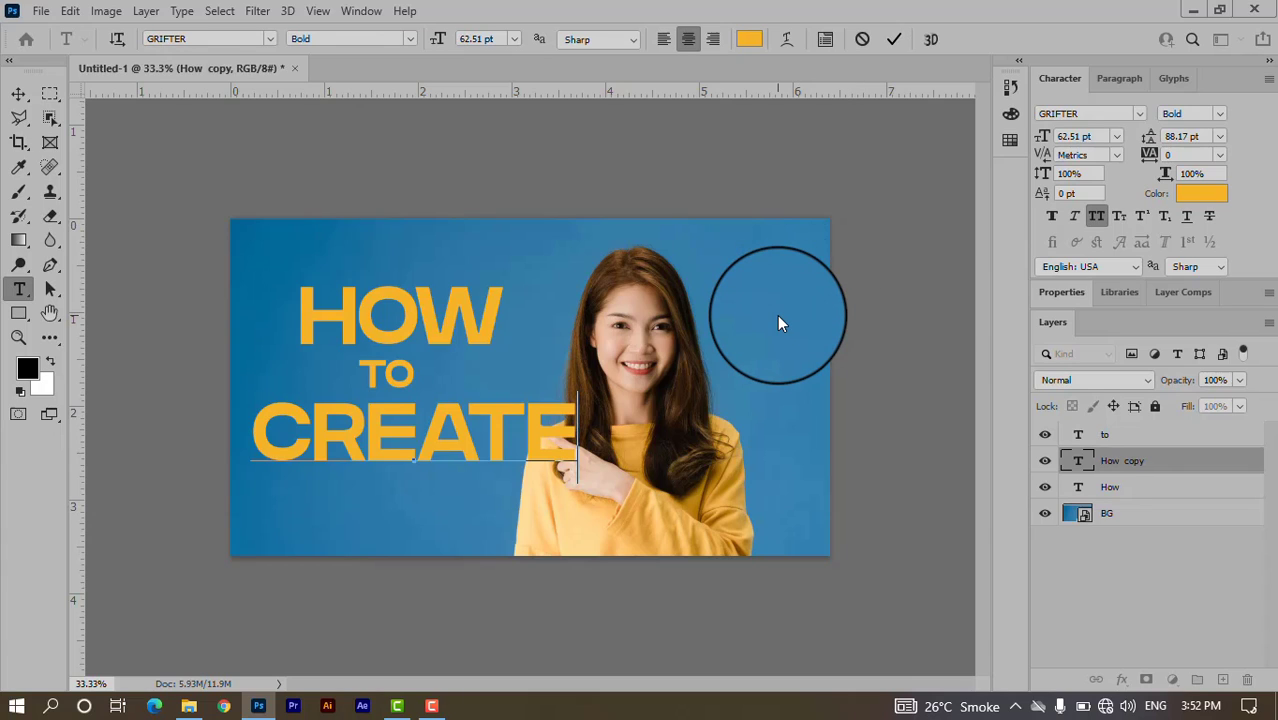
pyautogui.press('Return')
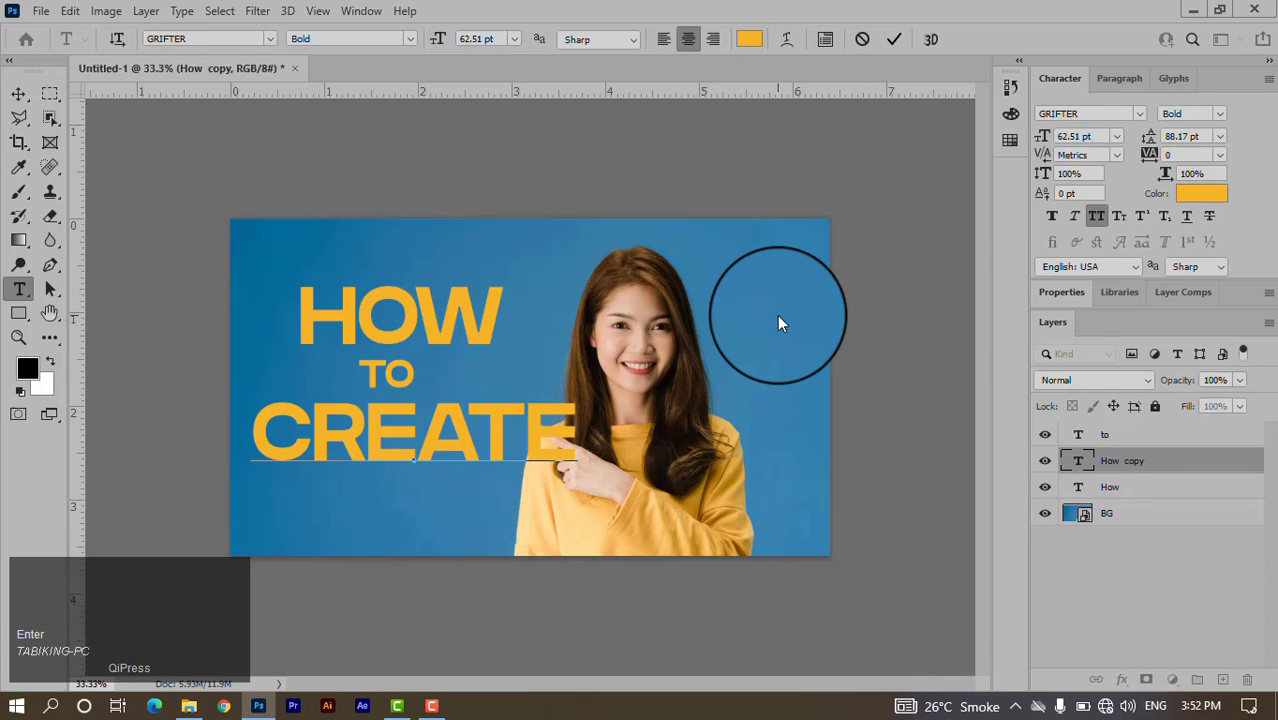
pyautogui.click(893, 39)
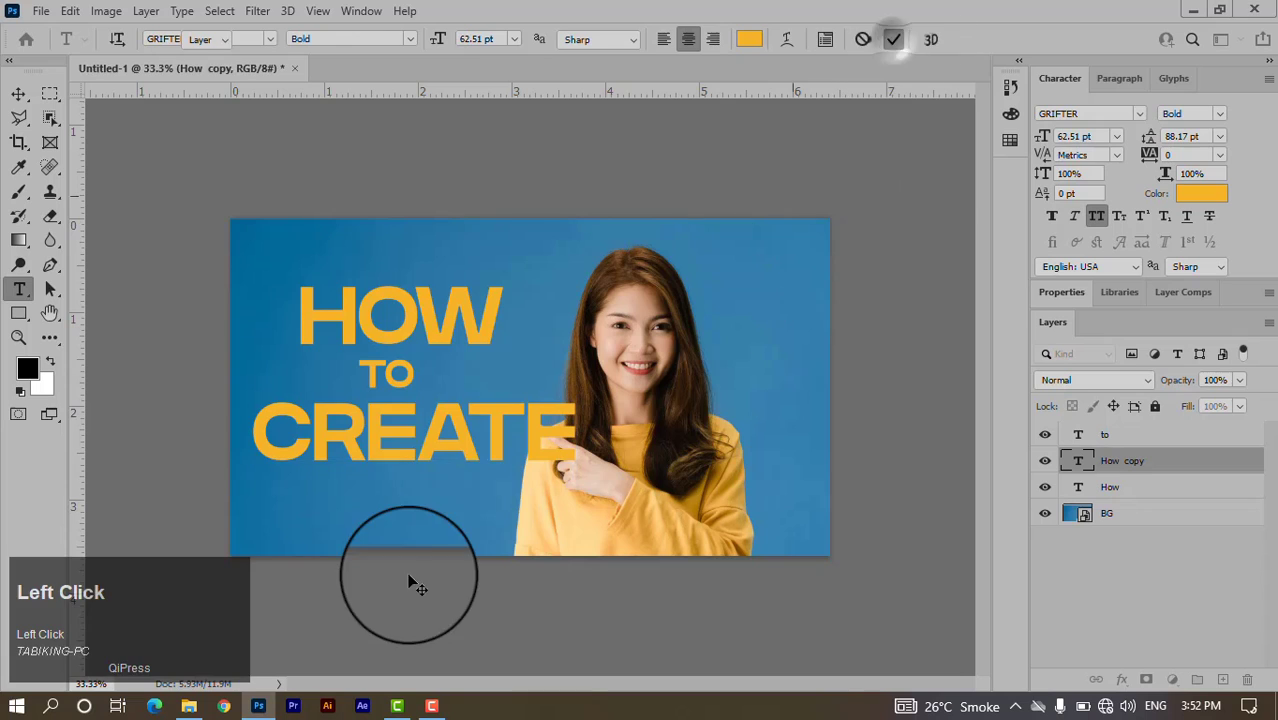
pyautogui.hotkey('ctrl', 't')
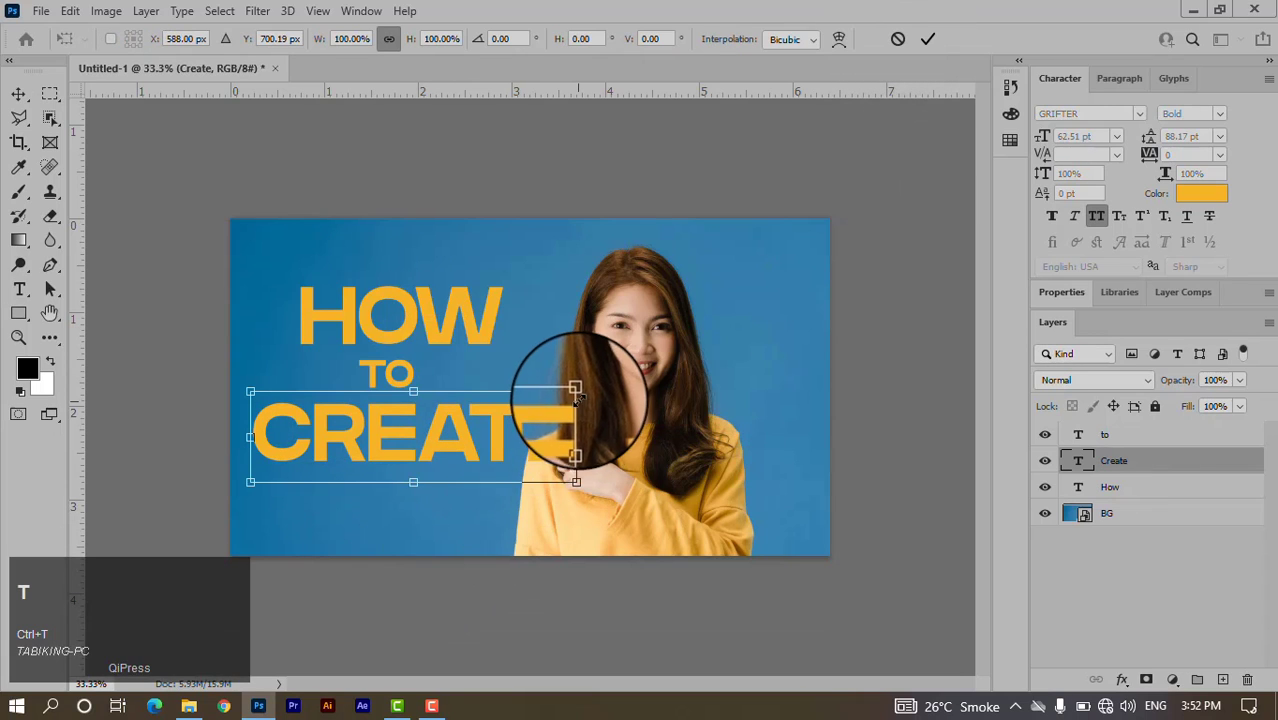
pyautogui.moveTo(576, 391); pyautogui.dragTo(518, 407)
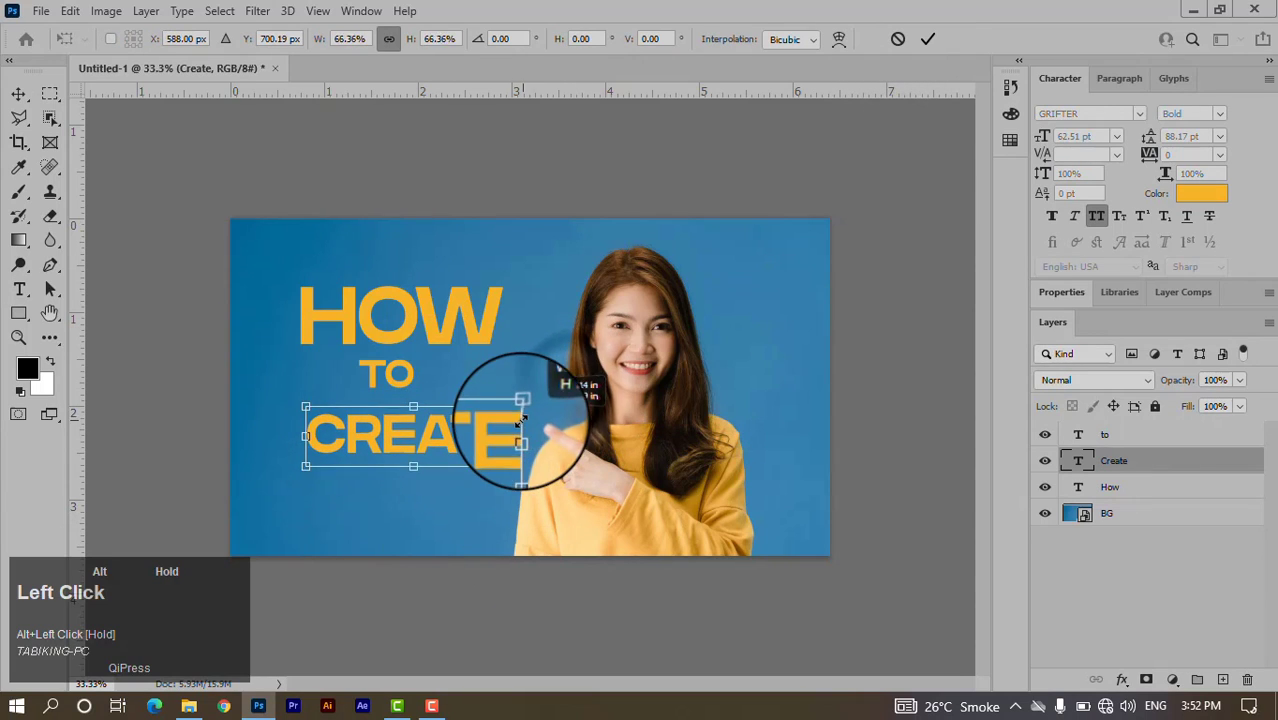
pyautogui.moveTo(465, 450); pyautogui.dragTo(439, 420)
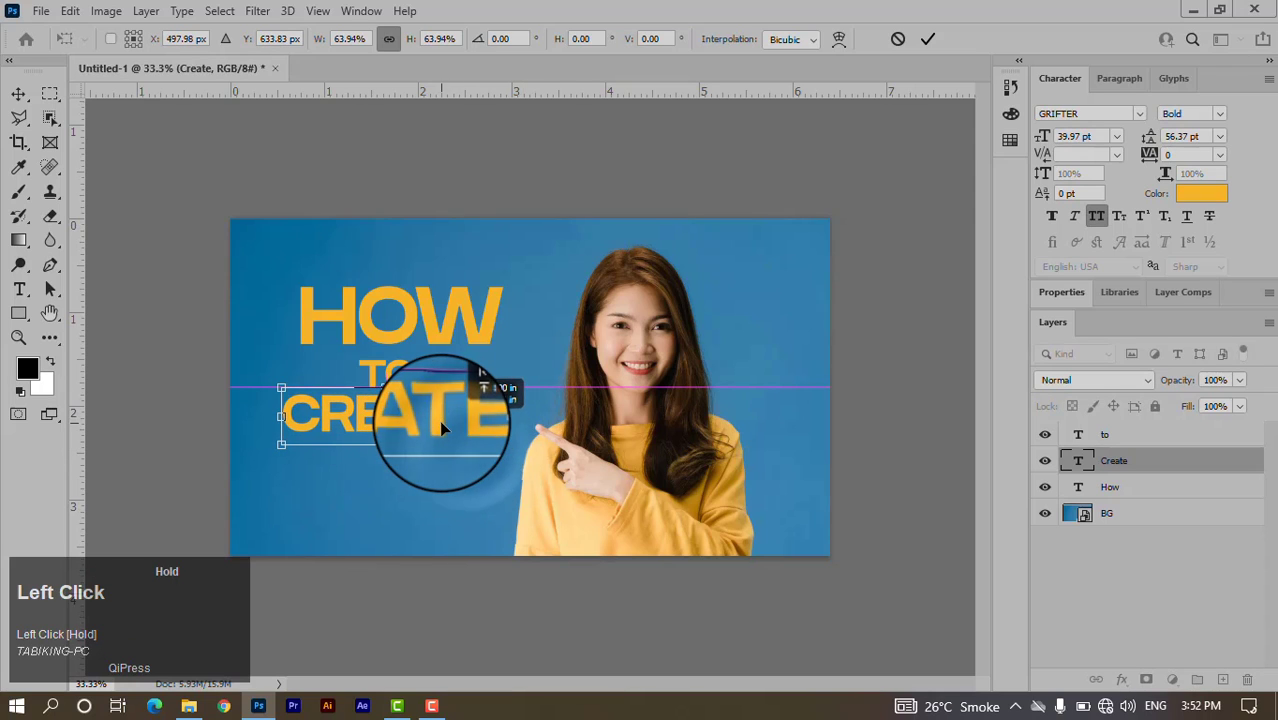
pyautogui.click(937, 39)
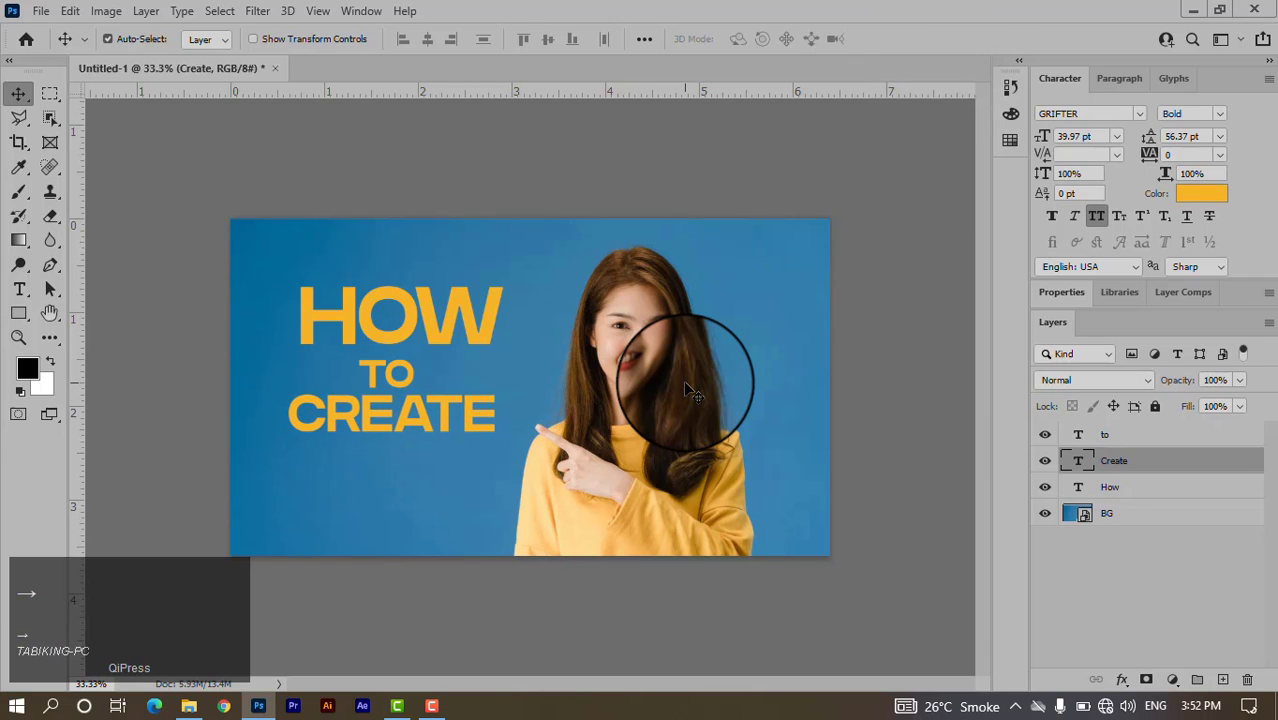
pyautogui.click(442, 419)
# Duplicate CREATE below itself and begin retyping the copy as YOUTUBE.
pyautogui.moveTo(442, 422); pyautogui.dragTo(440, 490)
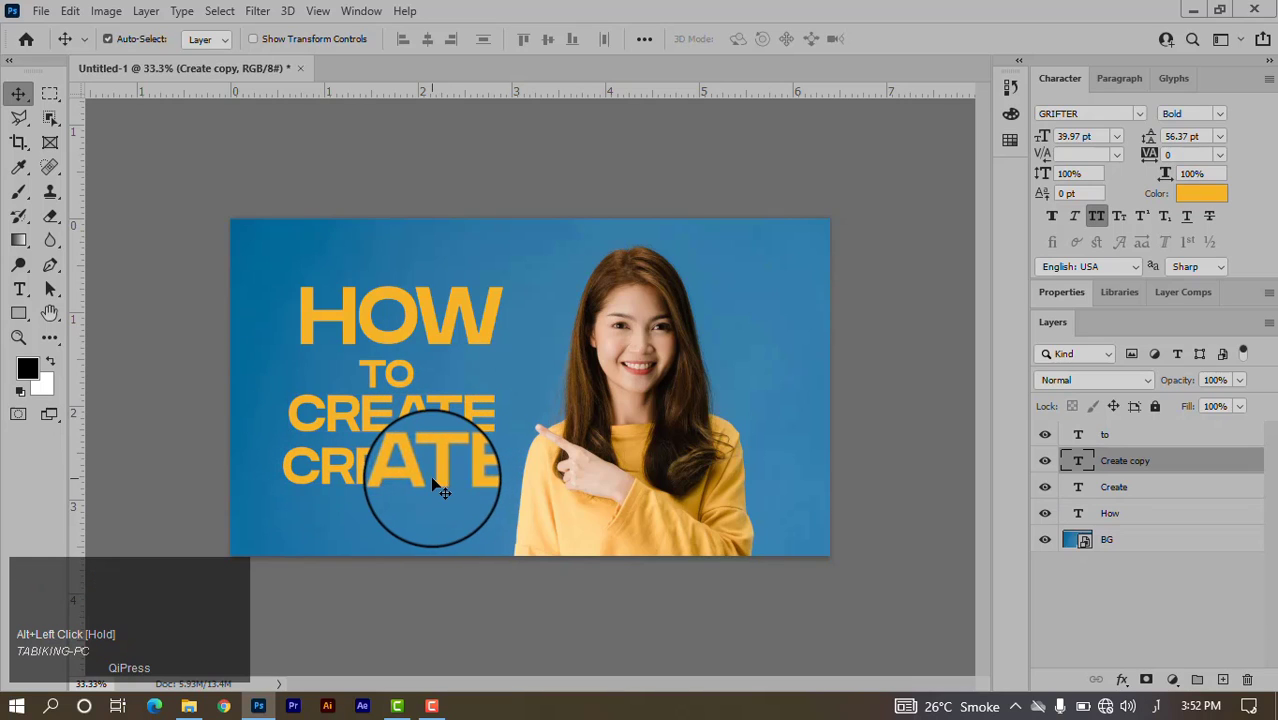
pyautogui.doubleClick(456, 492)
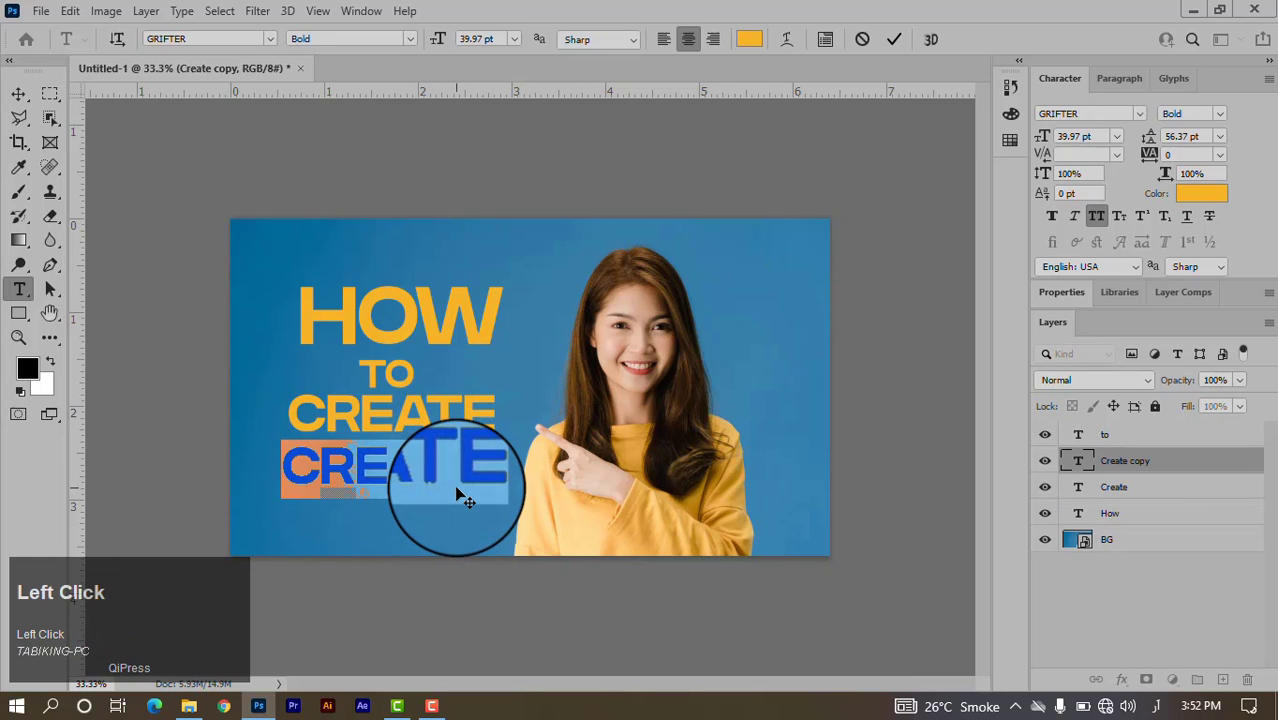
pyautogui.write('YO')
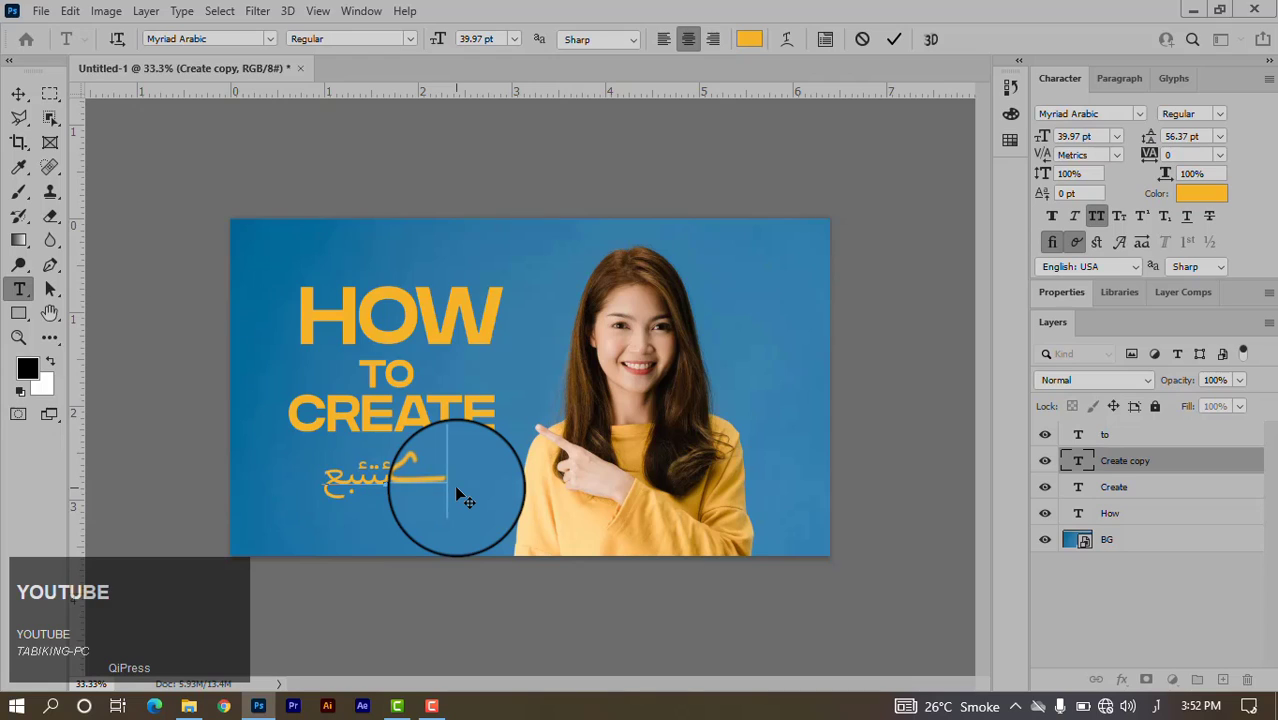
pyautogui.press('BackSpace')
pyautogui.press('Left')
pyautogui.press('Left')
pyautogui.press('Left')
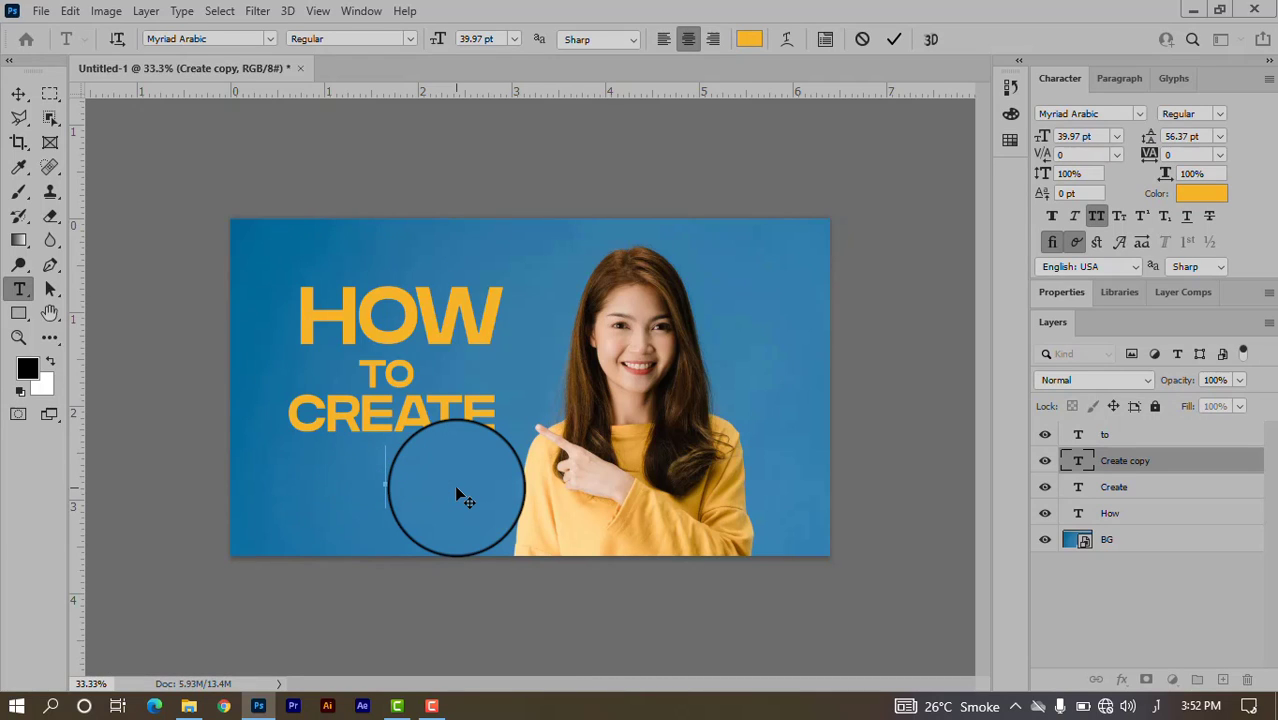
pyautogui.press('shift')
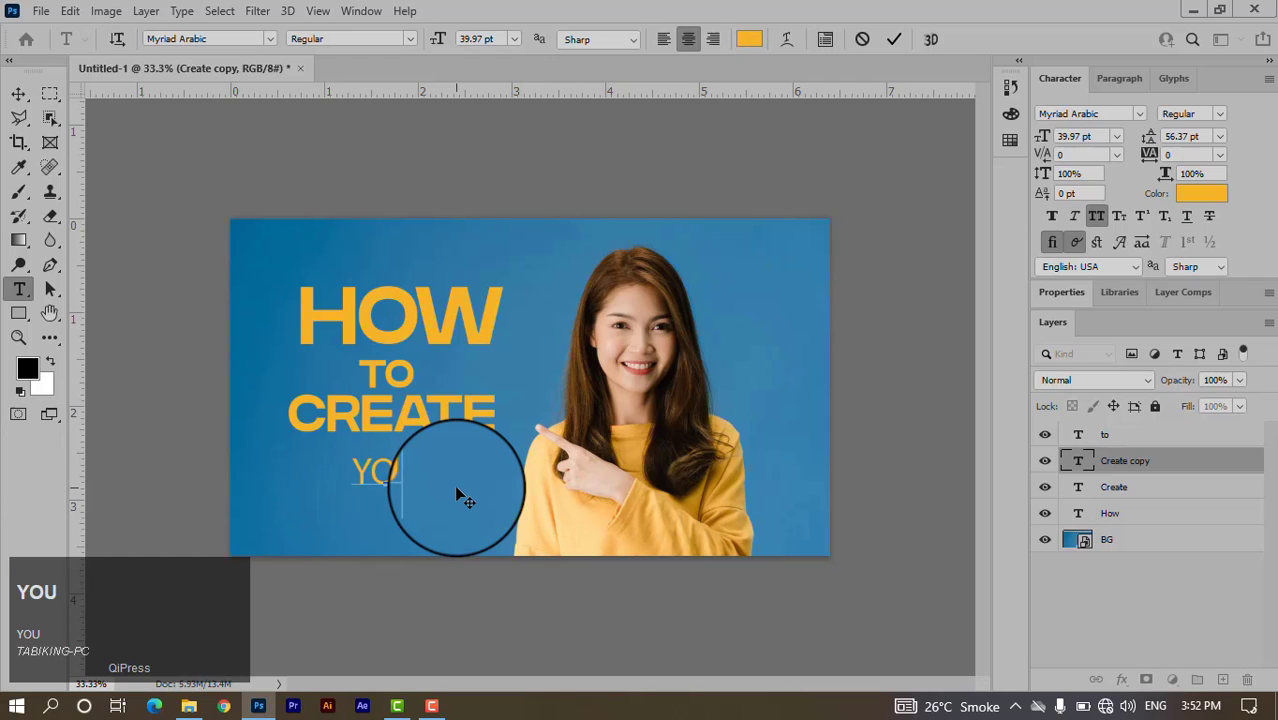
pyautogui.write('TUBE')
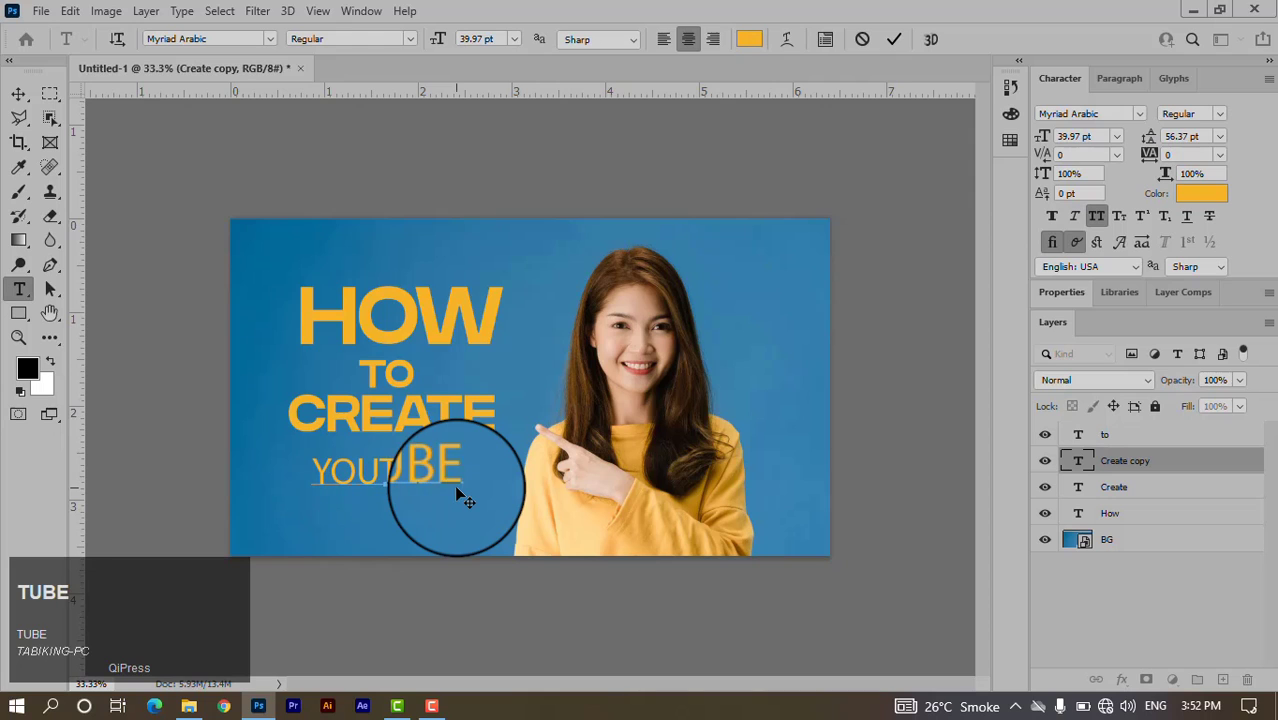
# Commit the YOUTUBE text, set it in Nexa Bold, and move it under CREATE.
pyautogui.click(894, 40)
pyautogui.press('v')
pyautogui.click(1110, 114)
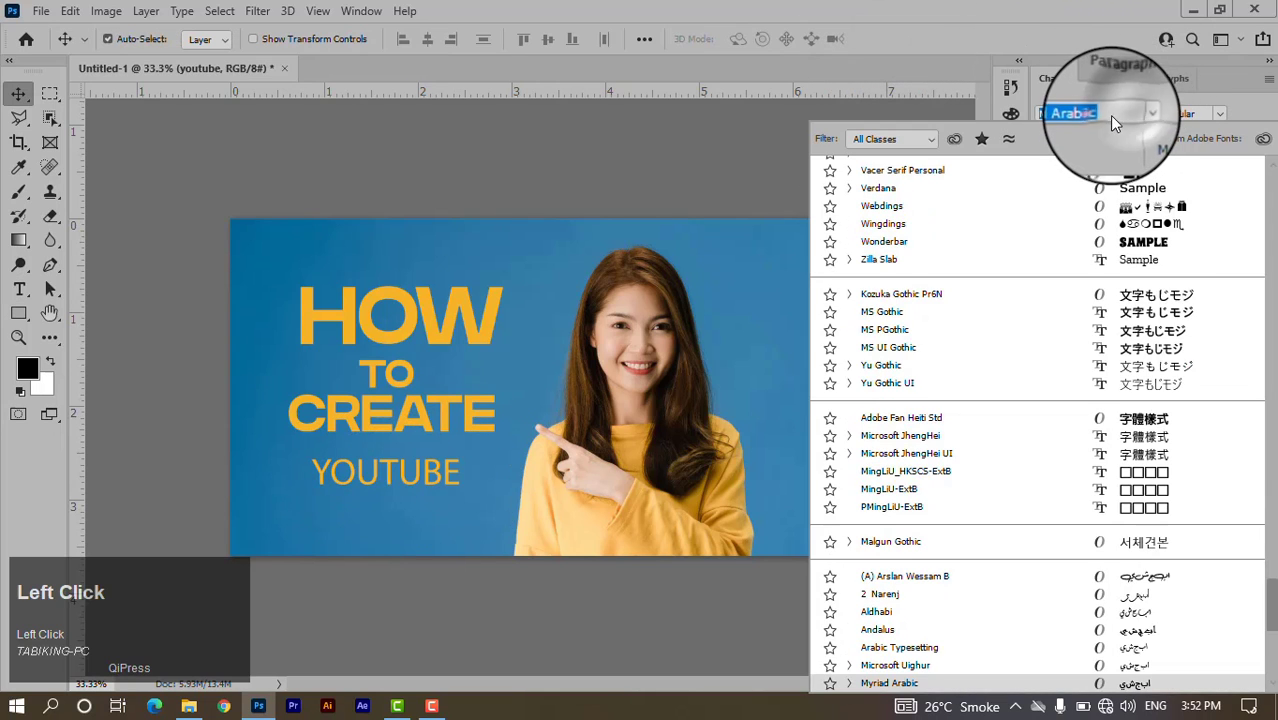
pyautogui.scroll(15, 1066, 212)
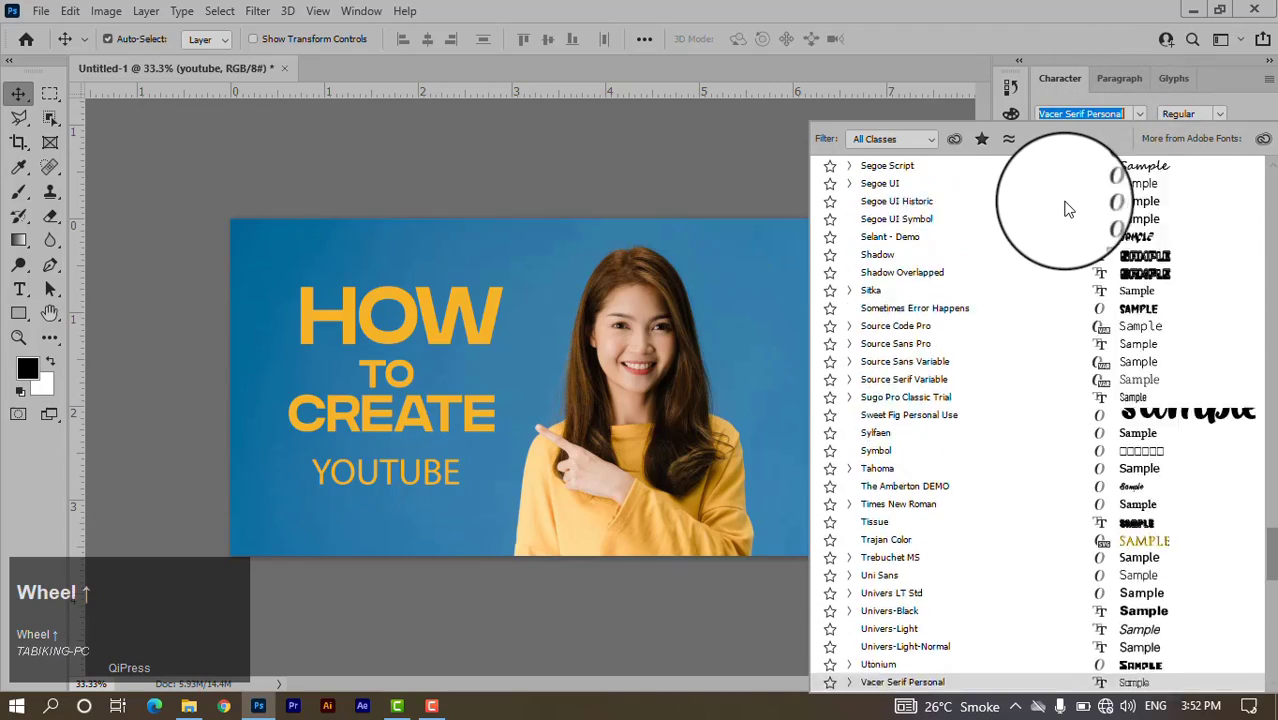
pyautogui.scroll(5, 1268, 465)
pyautogui.moveTo(1272, 490); pyautogui.dragTo(1272, 180)
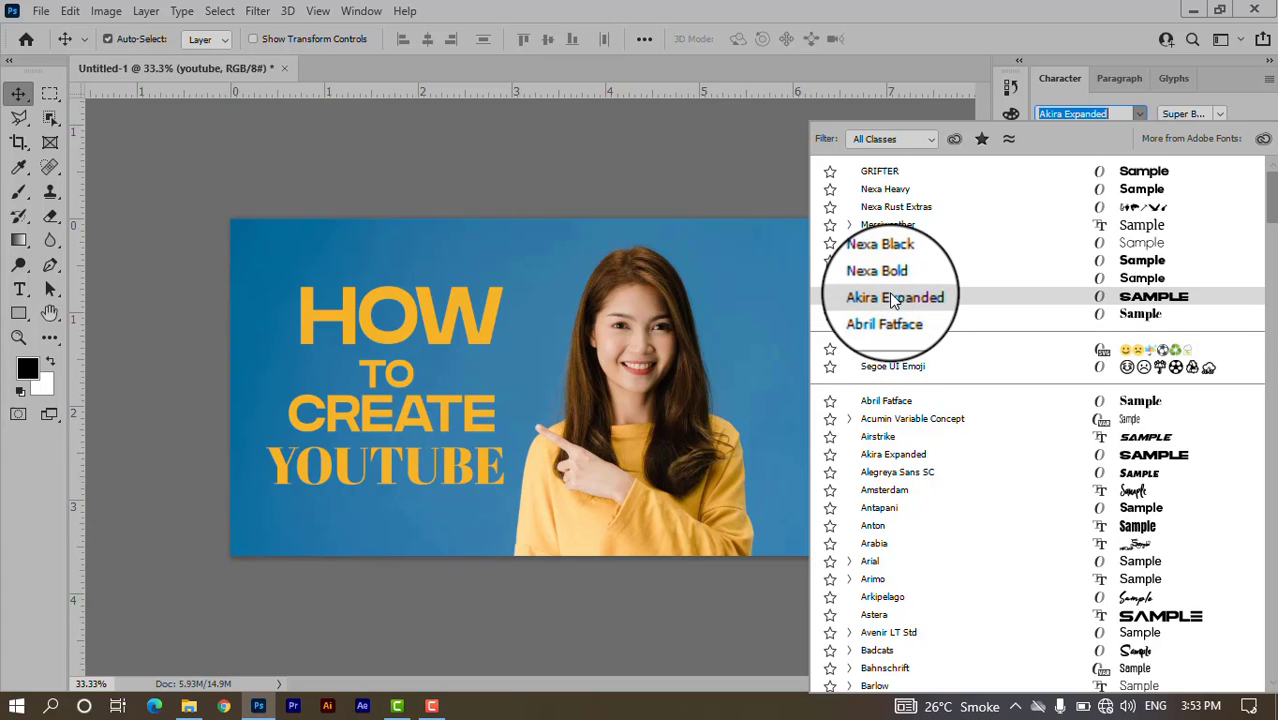
pyautogui.click(889, 277)
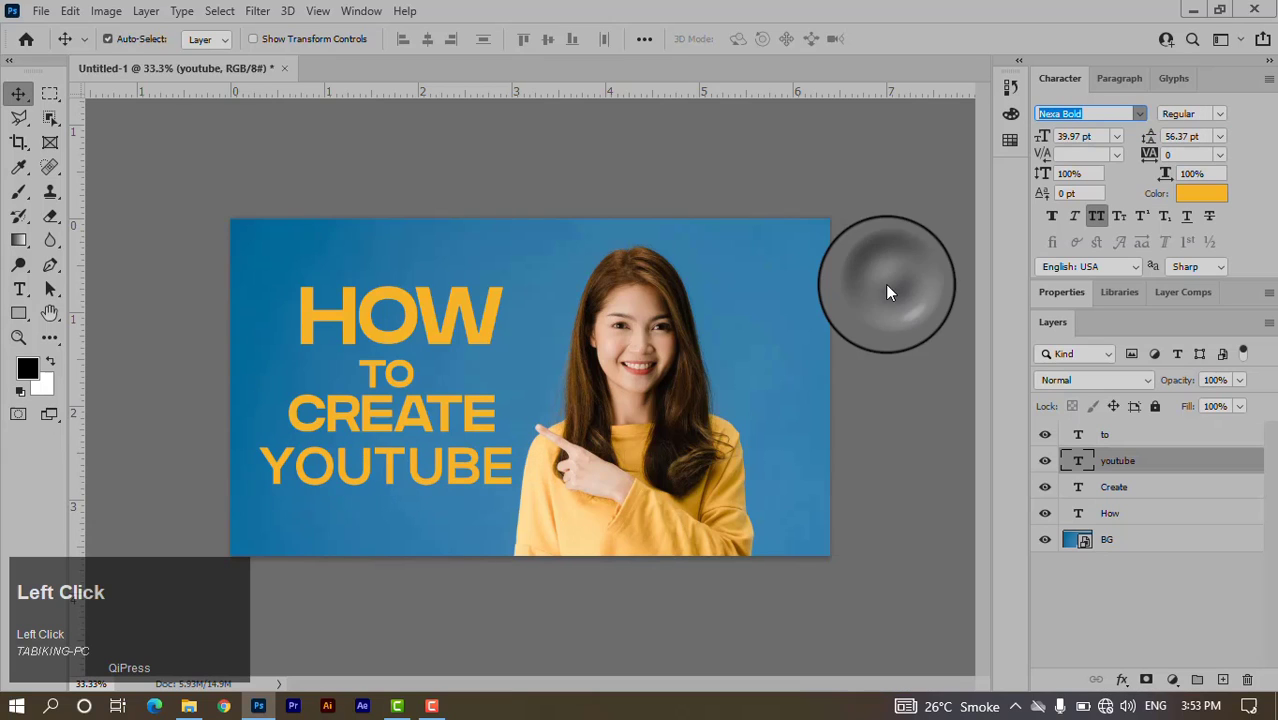
pyautogui.moveTo(434, 479); pyautogui.dragTo(432, 482)
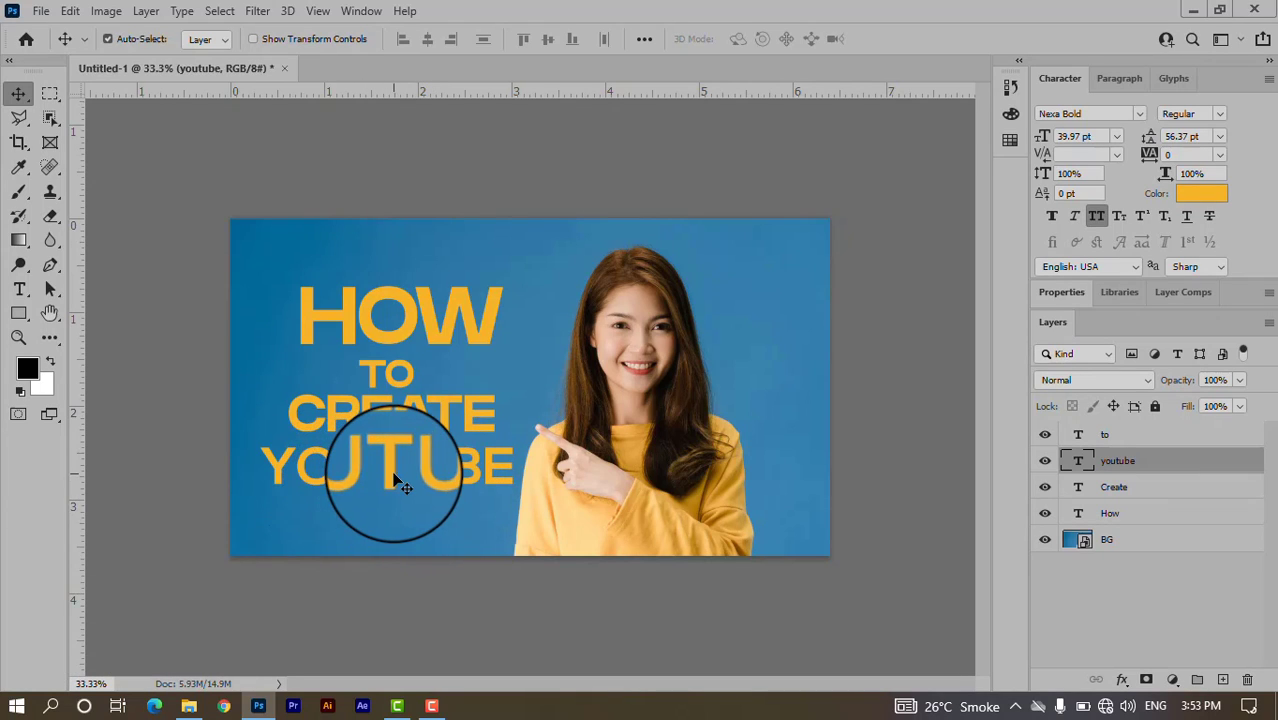
# Duplicate YOUTUBE below itself and retype the copy as THUMBNAIL.
pyautogui.click(391, 476)
pyautogui.moveTo(392, 480); pyautogui.dragTo(386, 524)
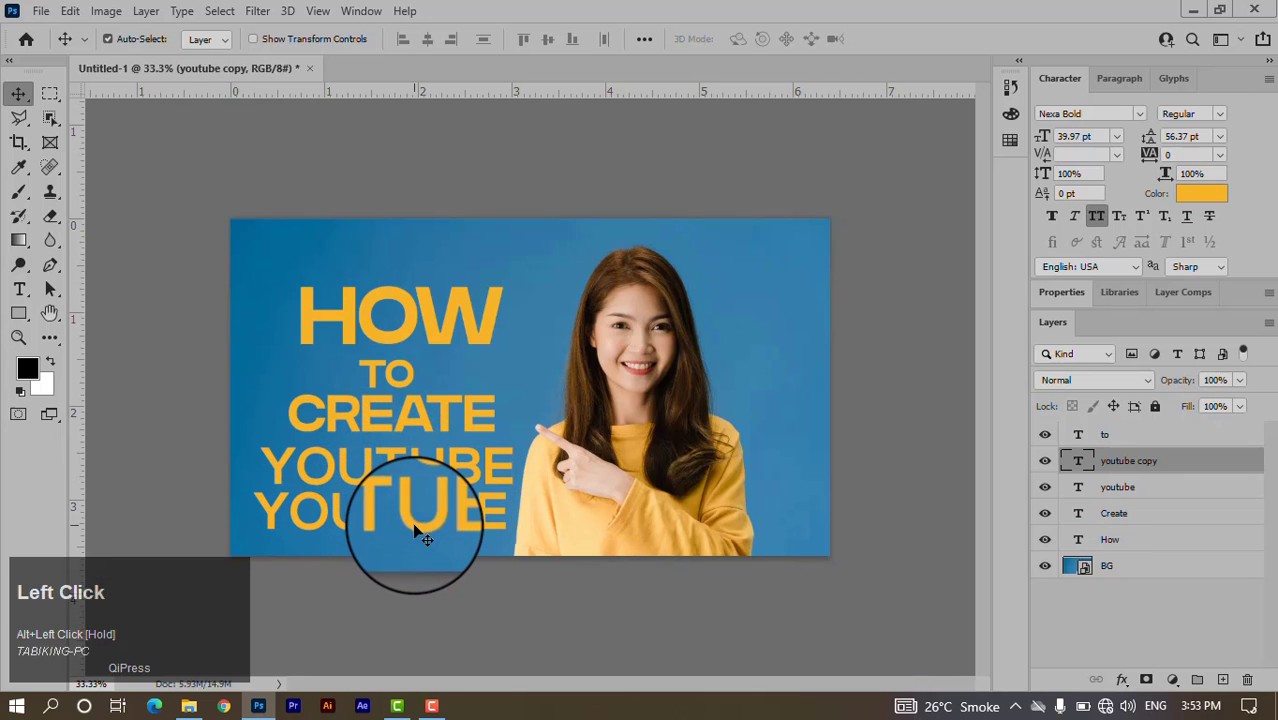
pyautogui.doubleClick(420, 532)
pyautogui.click(420, 530)
pyautogui.write('TH')
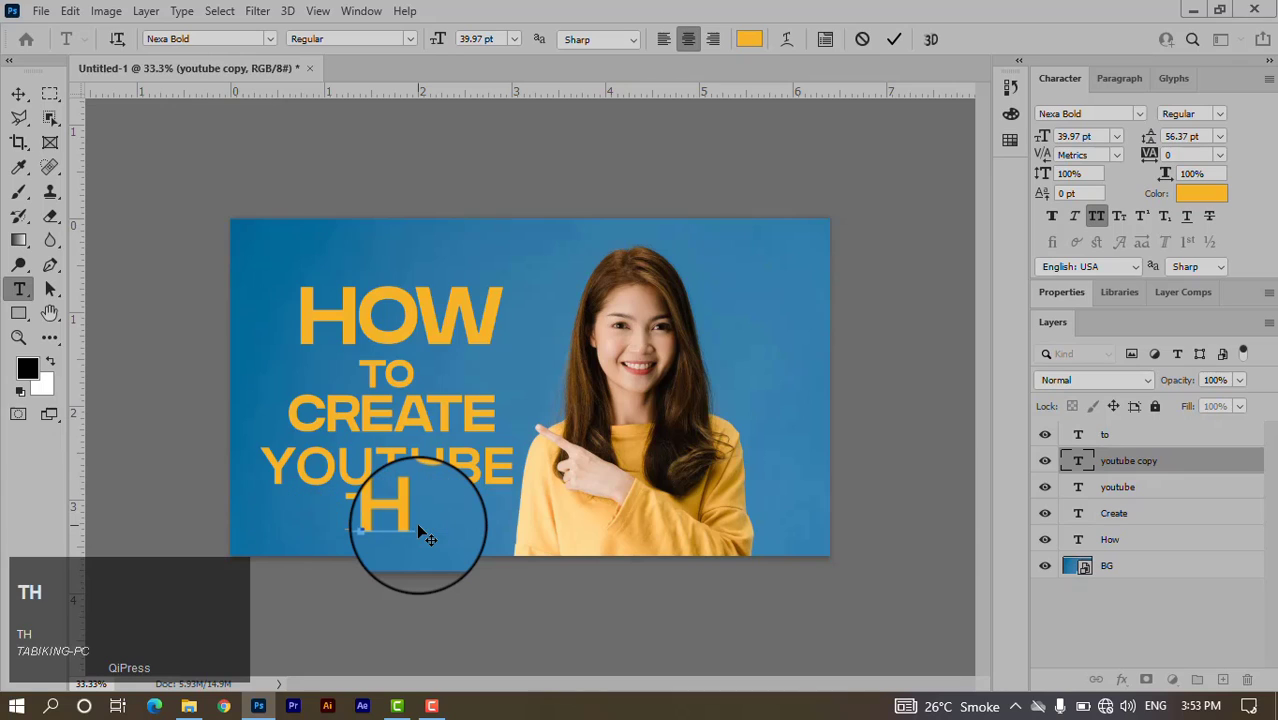
pyautogui.write('UMB')
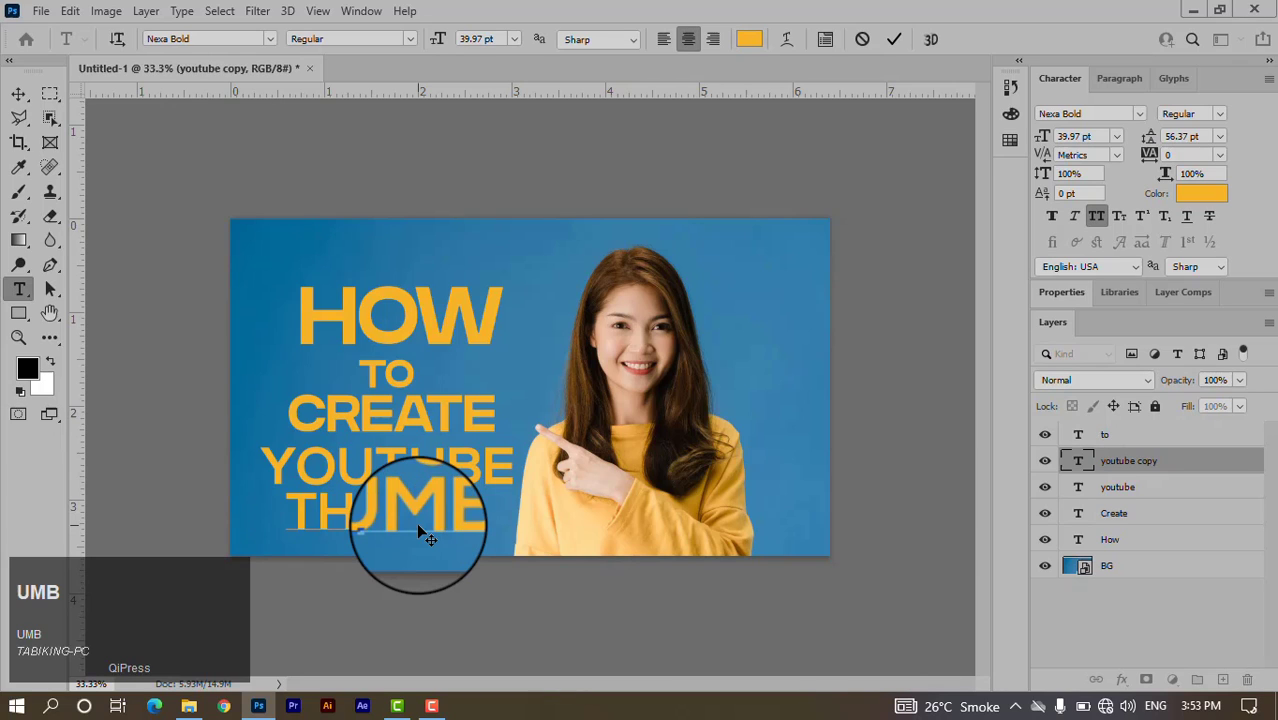
pyautogui.write('NAIL')
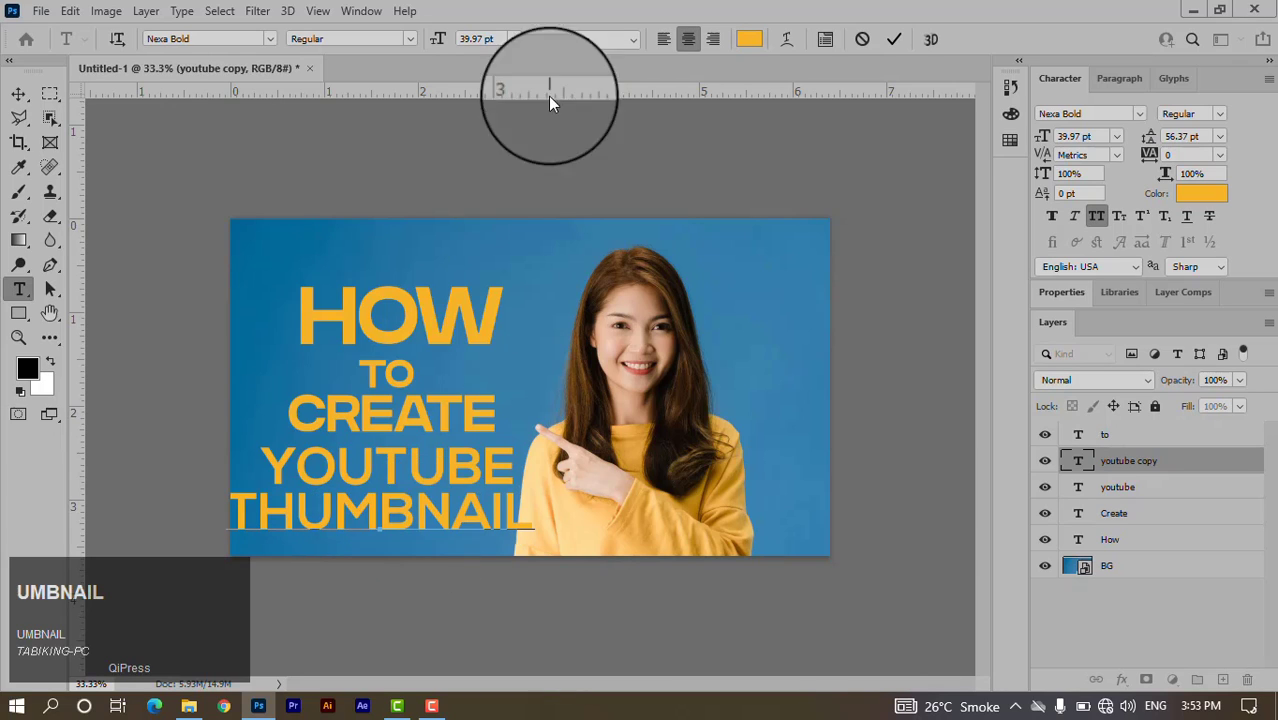
pyautogui.click(893, 39)
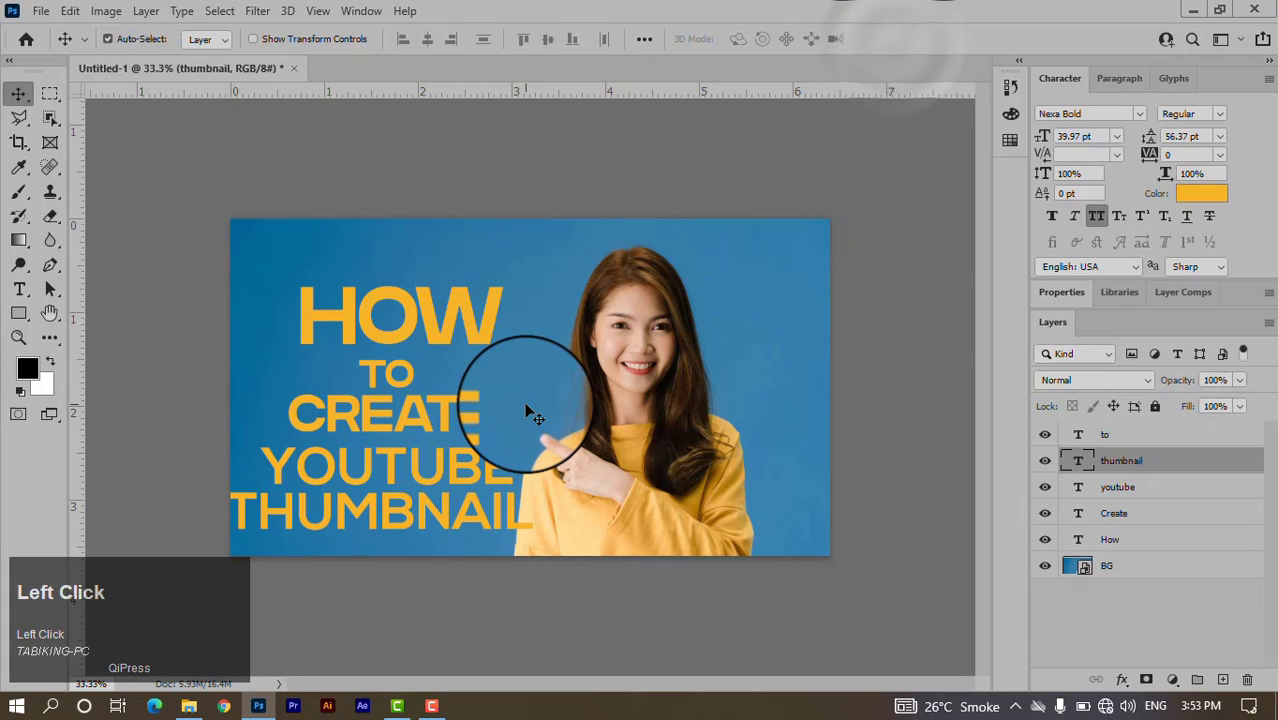
# Move HOW up slightly and shrink it to about three-quarter size.
pyautogui.click(118, 309)
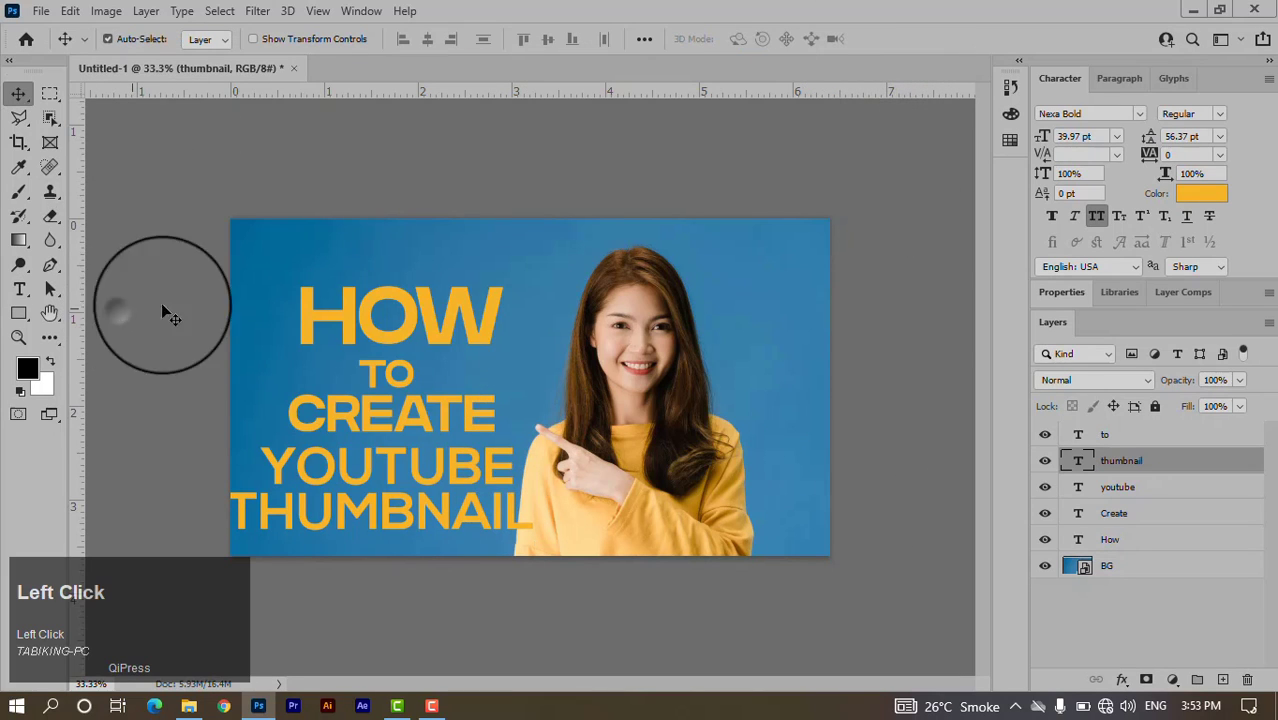
pyautogui.moveTo(440, 338); pyautogui.dragTo(443, 310)
pyautogui.hotkey('ctrl', 't')
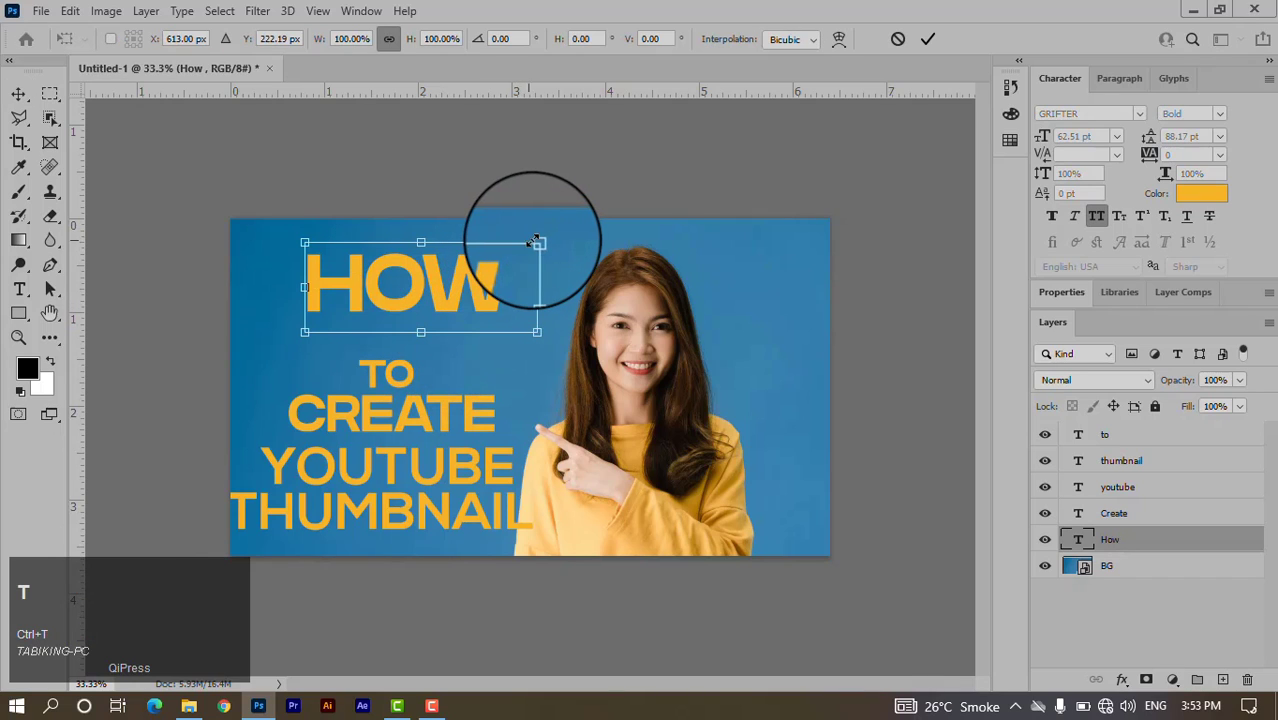
pyautogui.moveTo(537, 242); pyautogui.dragTo(508, 254)
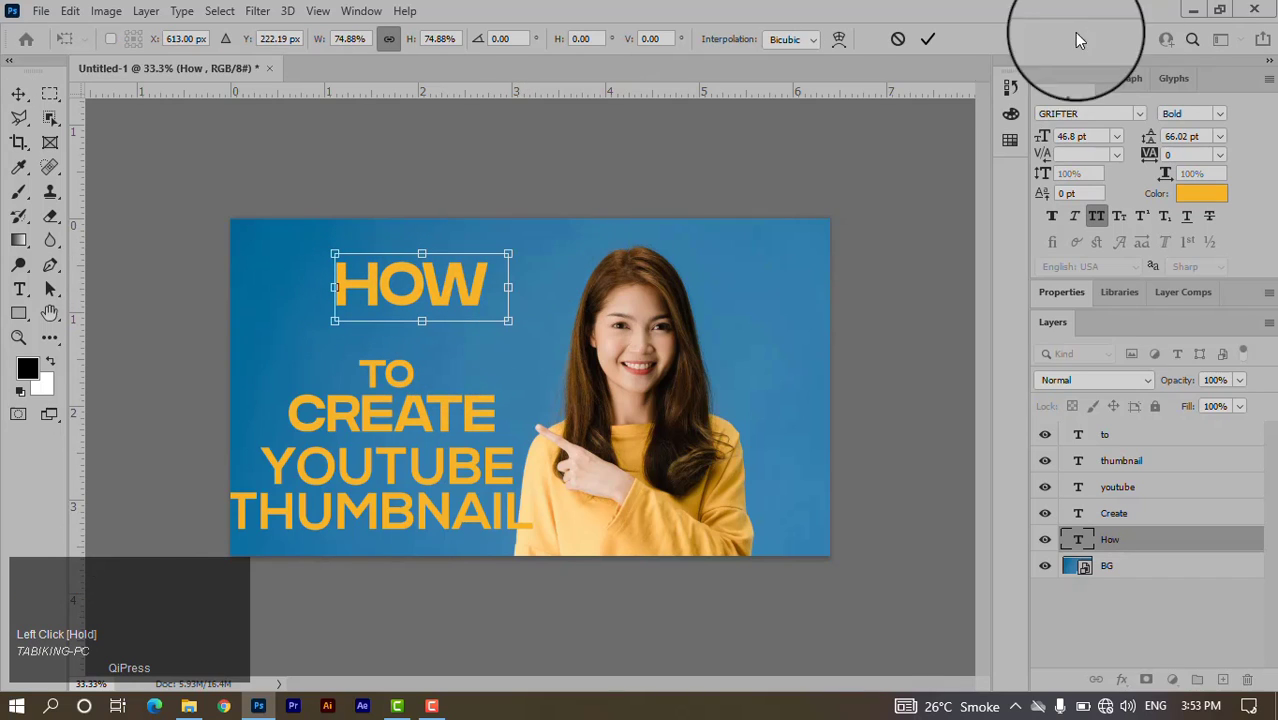
pyautogui.click(928, 39)
# Move TO up under HOW, shrink it to about 72%, and nudge it centred.
pyautogui.moveTo(418, 366); pyautogui.dragTo(428, 337)
pyautogui.hotkey('ctrl', 't')
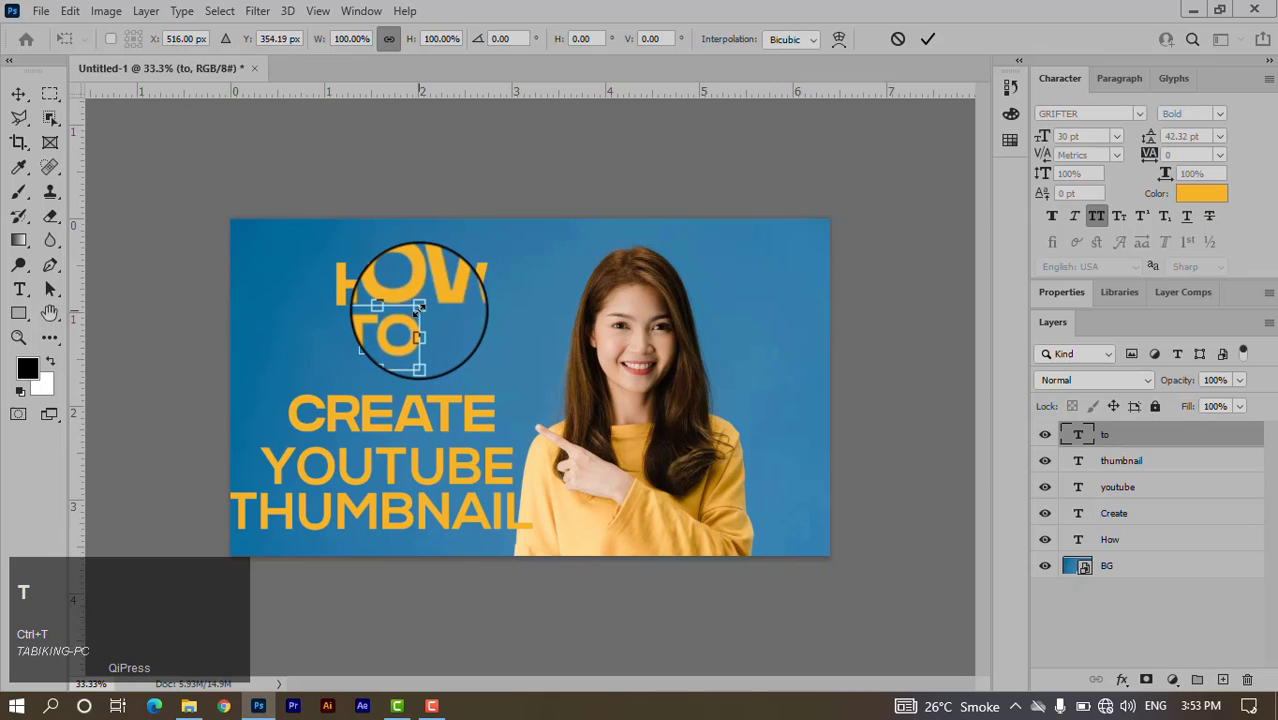
pyautogui.moveTo(418, 307); pyautogui.dragTo(416, 328)
pyautogui.click(927, 38)
pyautogui.press('Up')
pyautogui.press('Up')
pyautogui.press('Left')
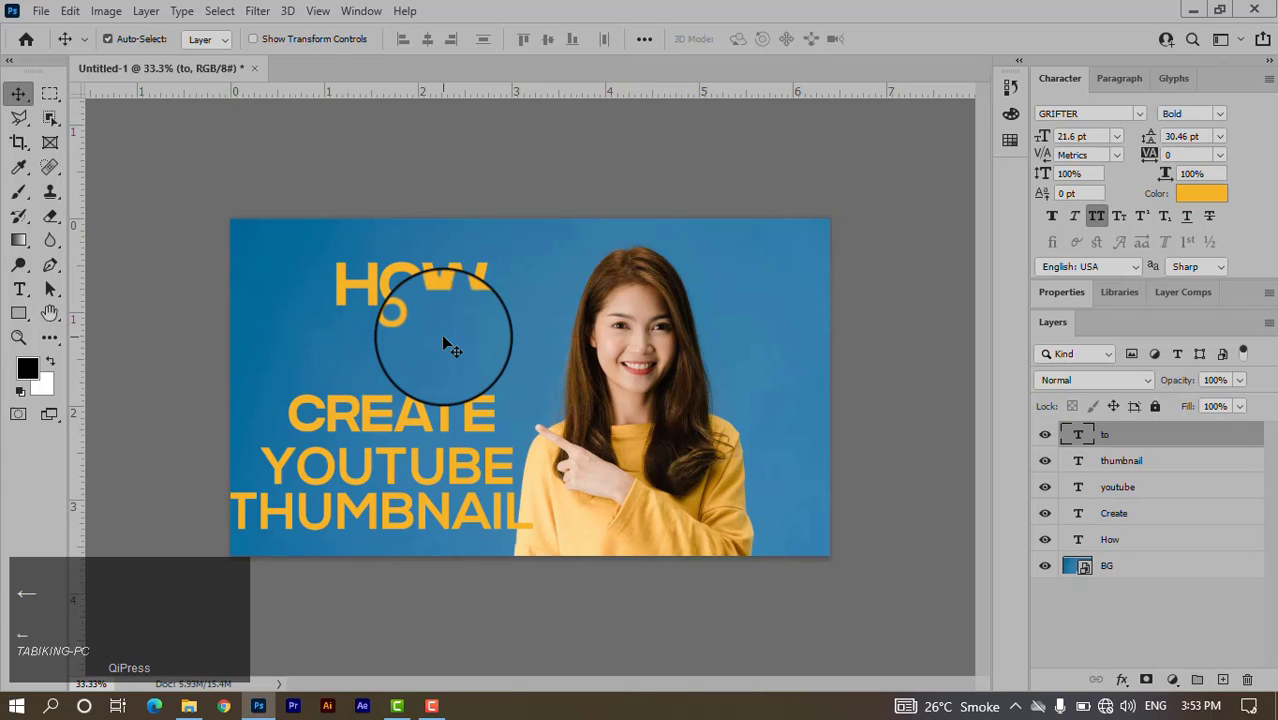
pyautogui.press('Right')
# Move CREATE up under TO, shrink it to about 74%, and nudge it into place.
pyautogui.doubleClick(449, 428)
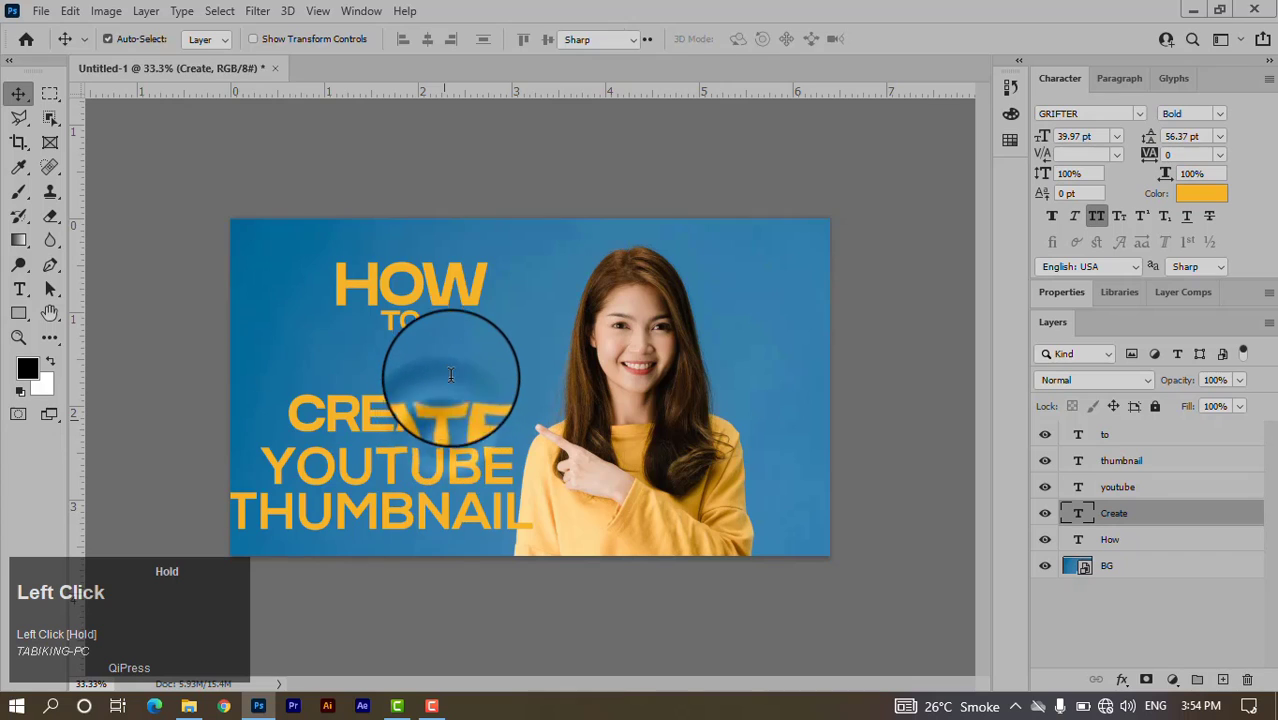
pyautogui.click(895, 40)
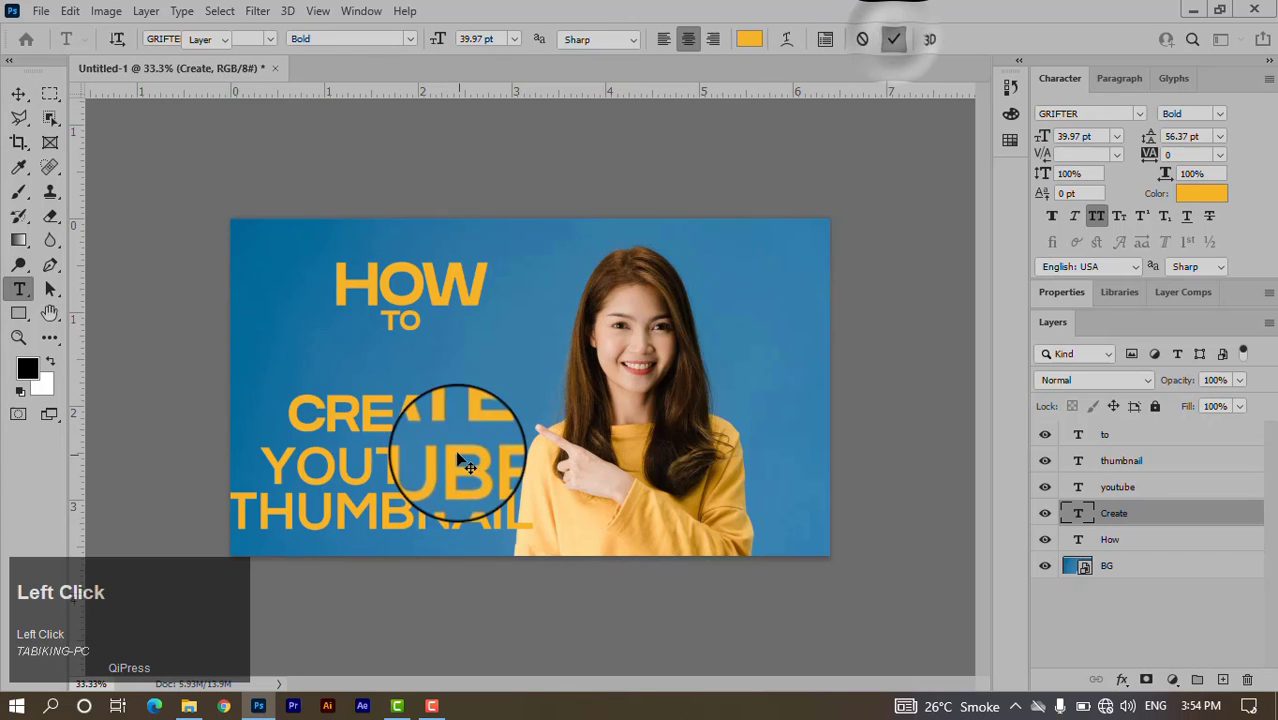
pyautogui.moveTo(448, 420); pyautogui.dragTo(454, 365)
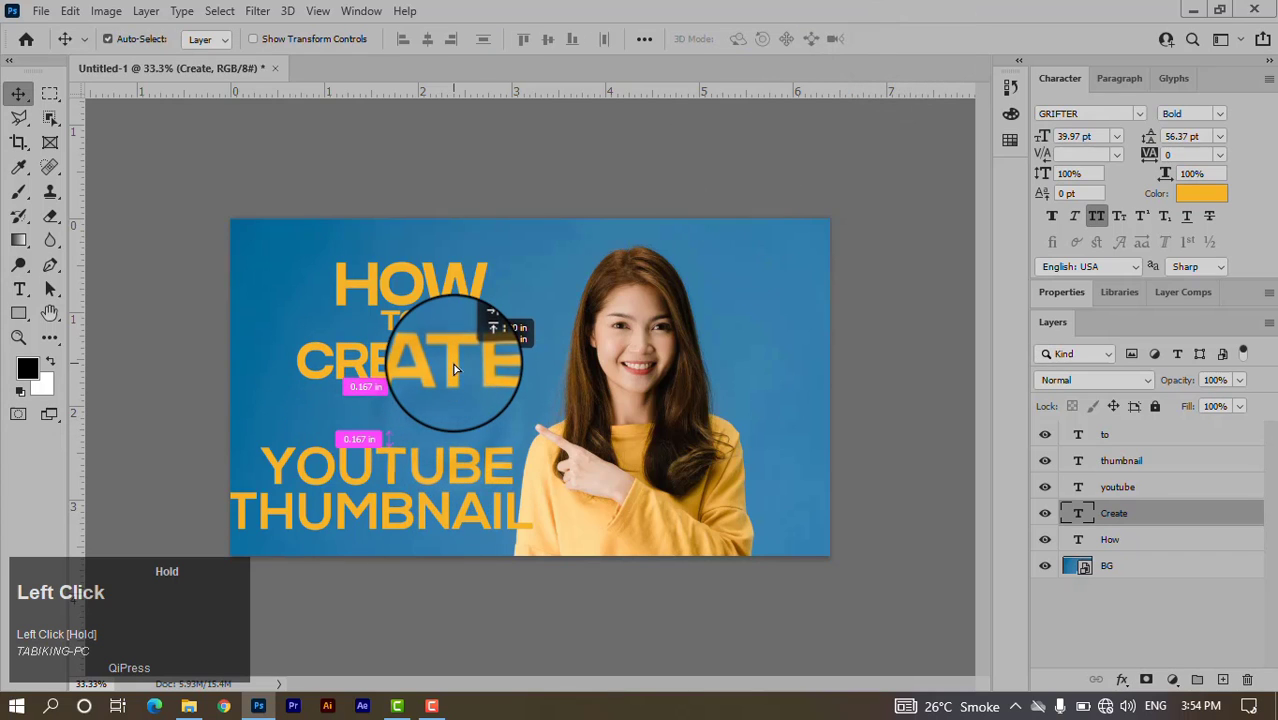
pyautogui.hotkey('ctrl', 't')
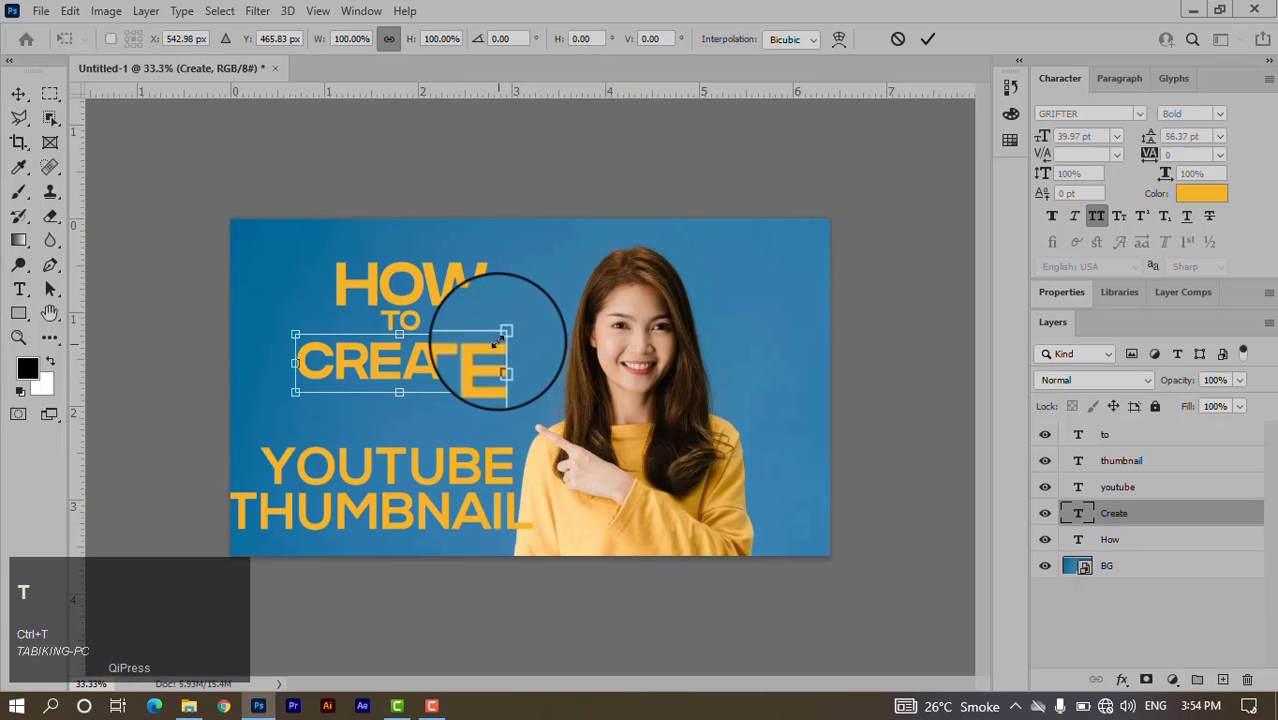
pyautogui.moveTo(503, 333); pyautogui.dragTo(484, 357)
pyautogui.click(928, 39)
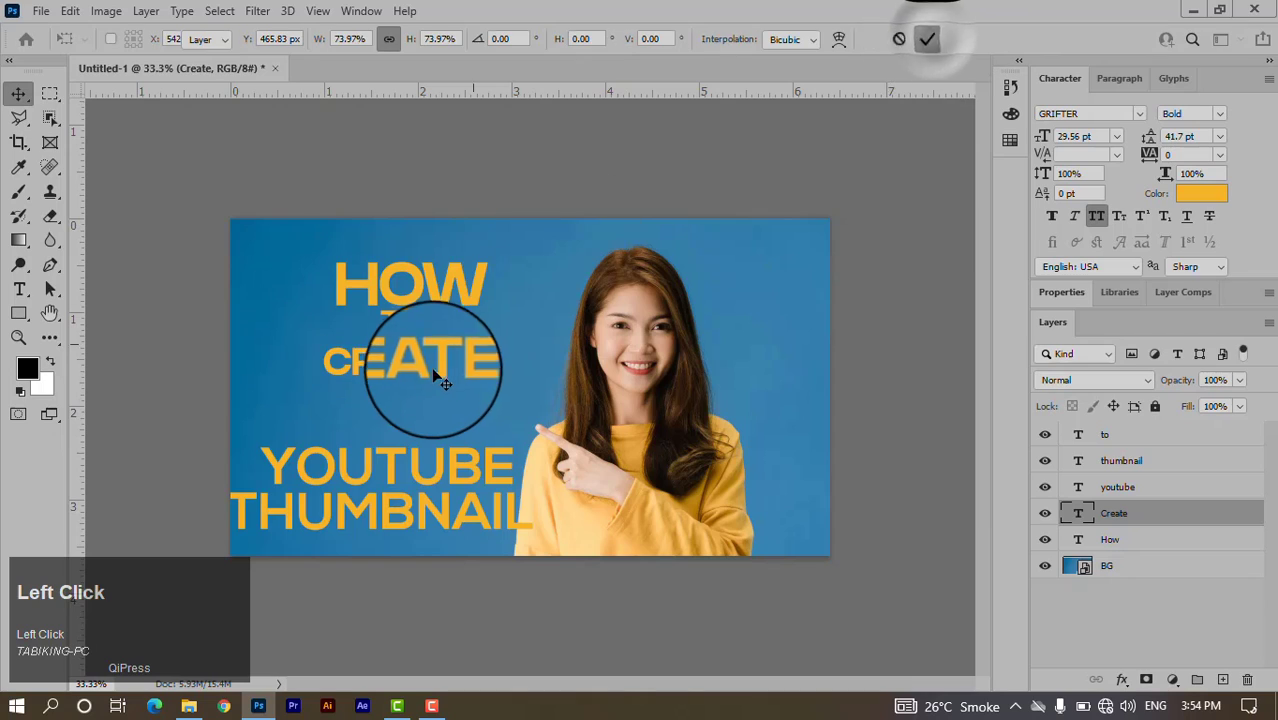
pyautogui.press('Up')
pyautogui.press('Up')
pyautogui.press('Up')
pyautogui.press('Up')
pyautogui.press('Up')
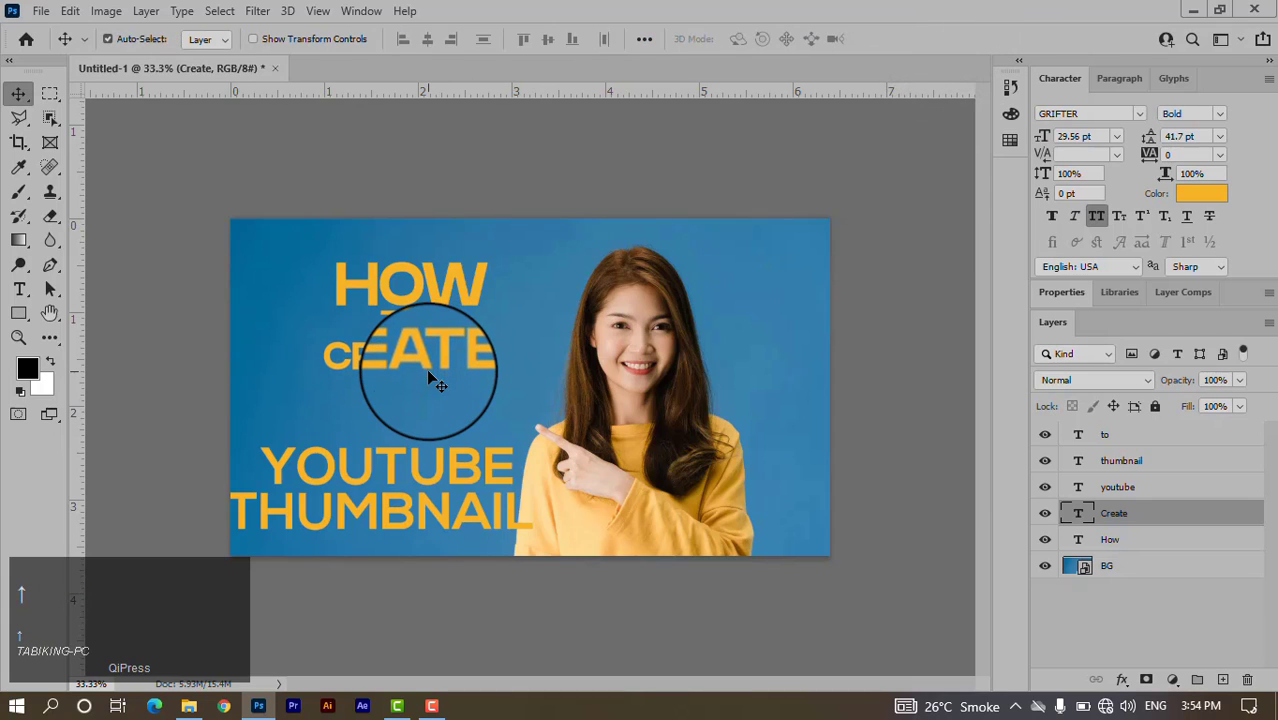
pyautogui.press('Right')
pyautogui.press('Right')
pyautogui.press('Up')
pyautogui.press('Up')
pyautogui.press('Up')
pyautogui.press('Up')
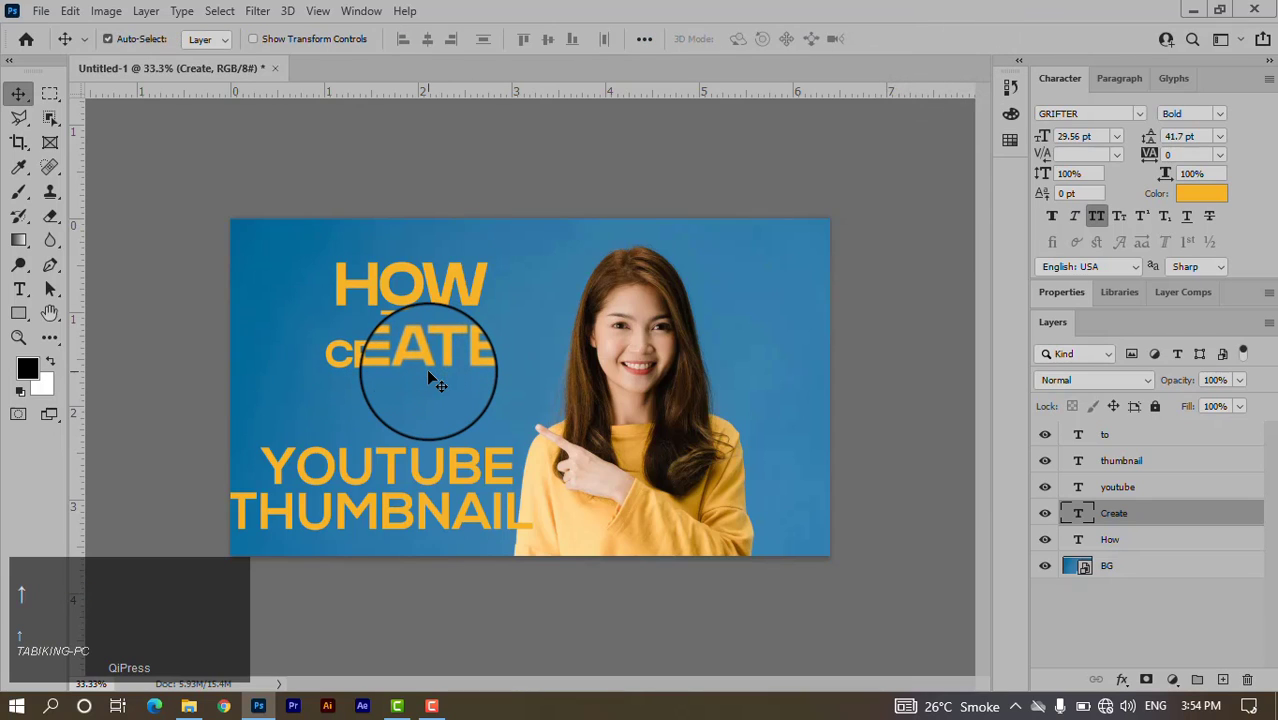
# Move YOUTUBE up under CREATE and shrink it to 83%.
pyautogui.moveTo(444, 464); pyautogui.dragTo(447, 405)
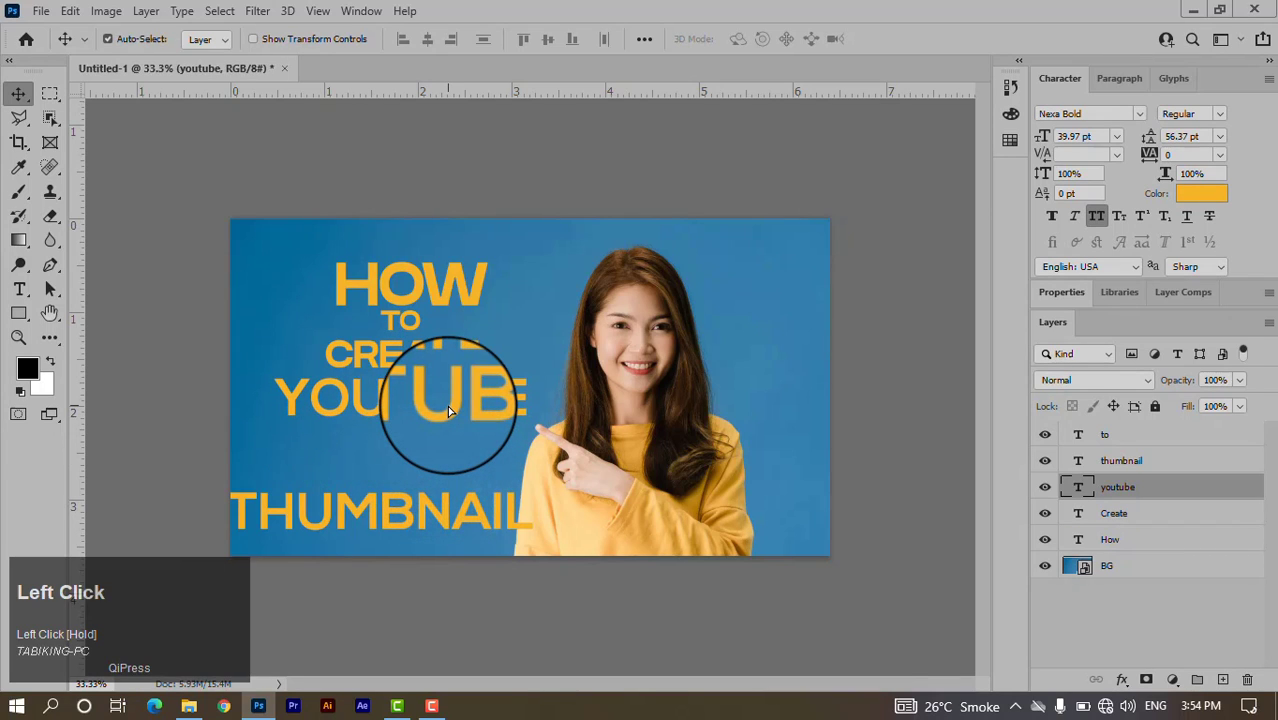
pyautogui.hotkey('ctrl', 't')
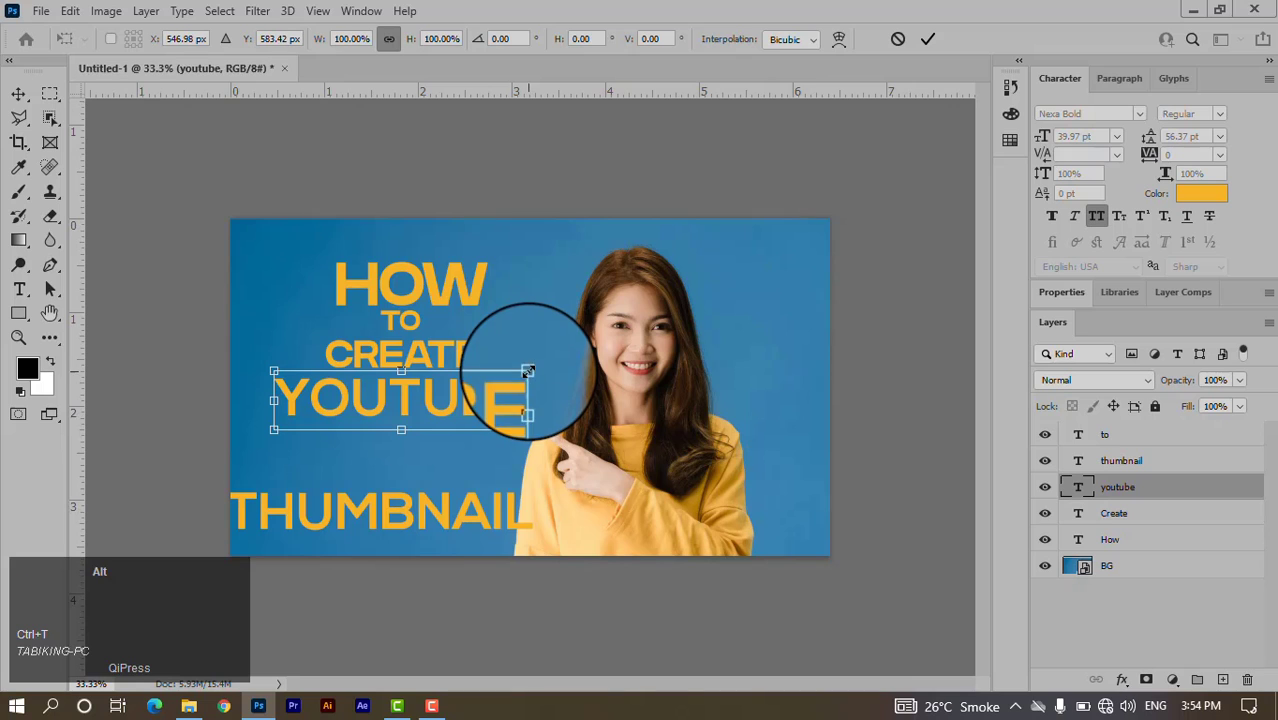
pyautogui.moveTo(528, 371); pyautogui.dragTo(510, 393)
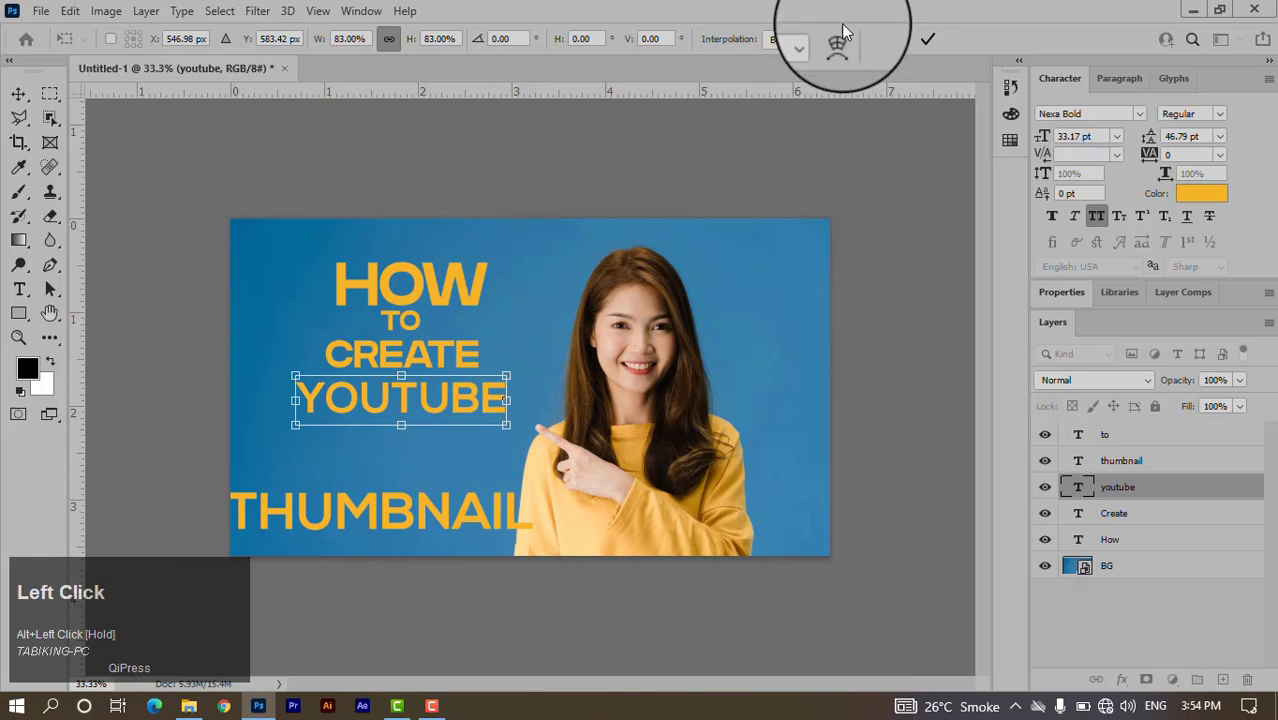
pyautogui.click(925, 40)
# Shrink THUMBNAIL to 25.93 pt and tuck it under YOUTUBE.
pyautogui.keyDown('ctrl'); pyautogui.click(448, 522); pyautogui.keyUp('ctrl')
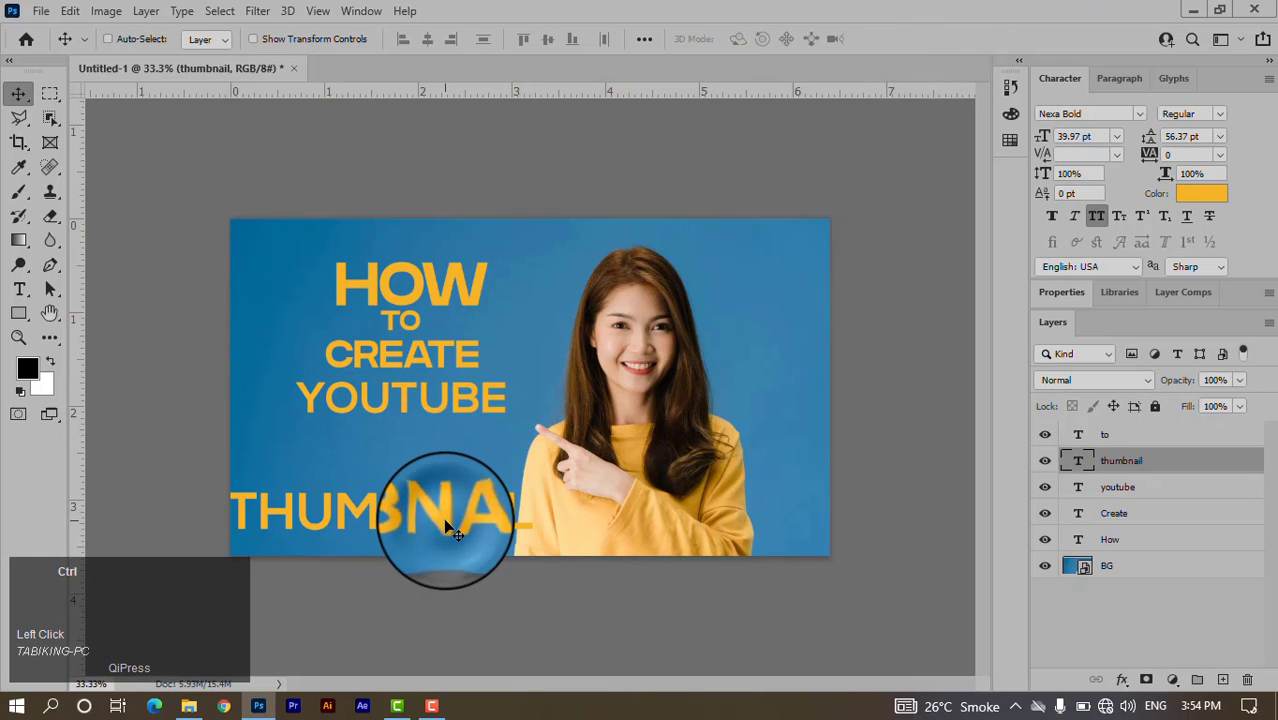
pyautogui.hotkey('ctrl', 't')
pyautogui.moveTo(535, 513); pyautogui.dragTo(433, 449)
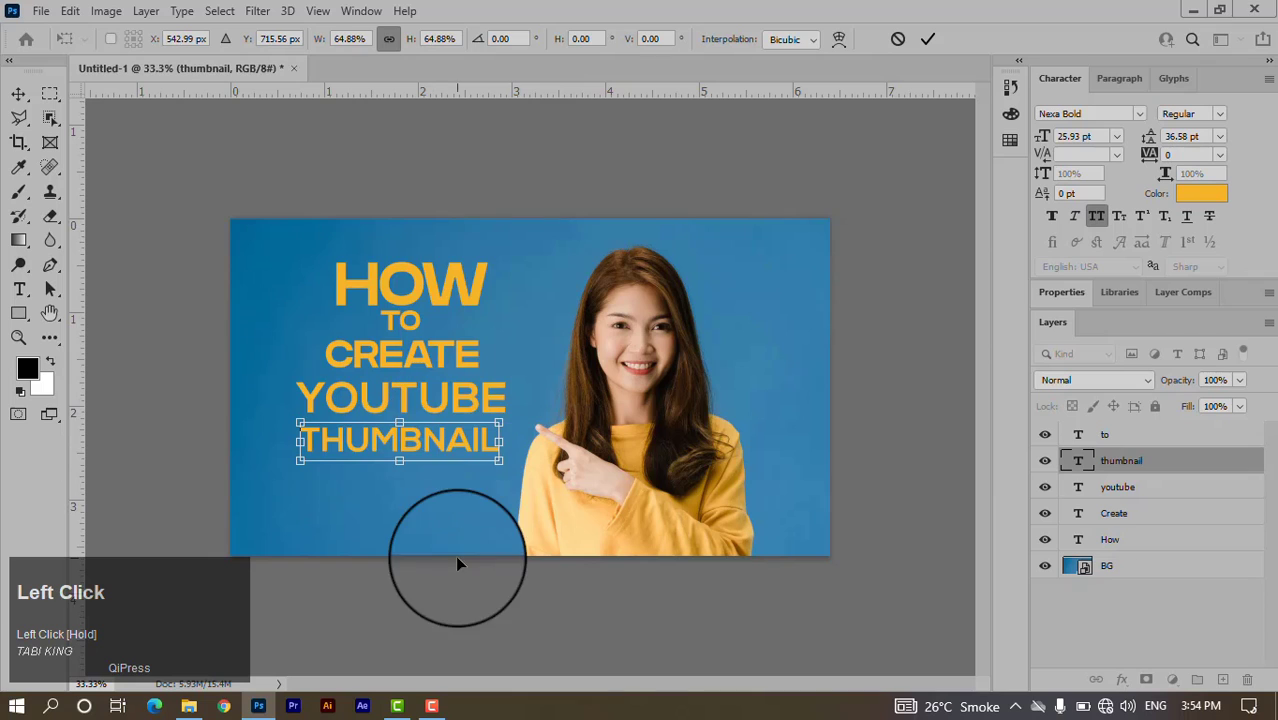
pyautogui.click(927, 40)
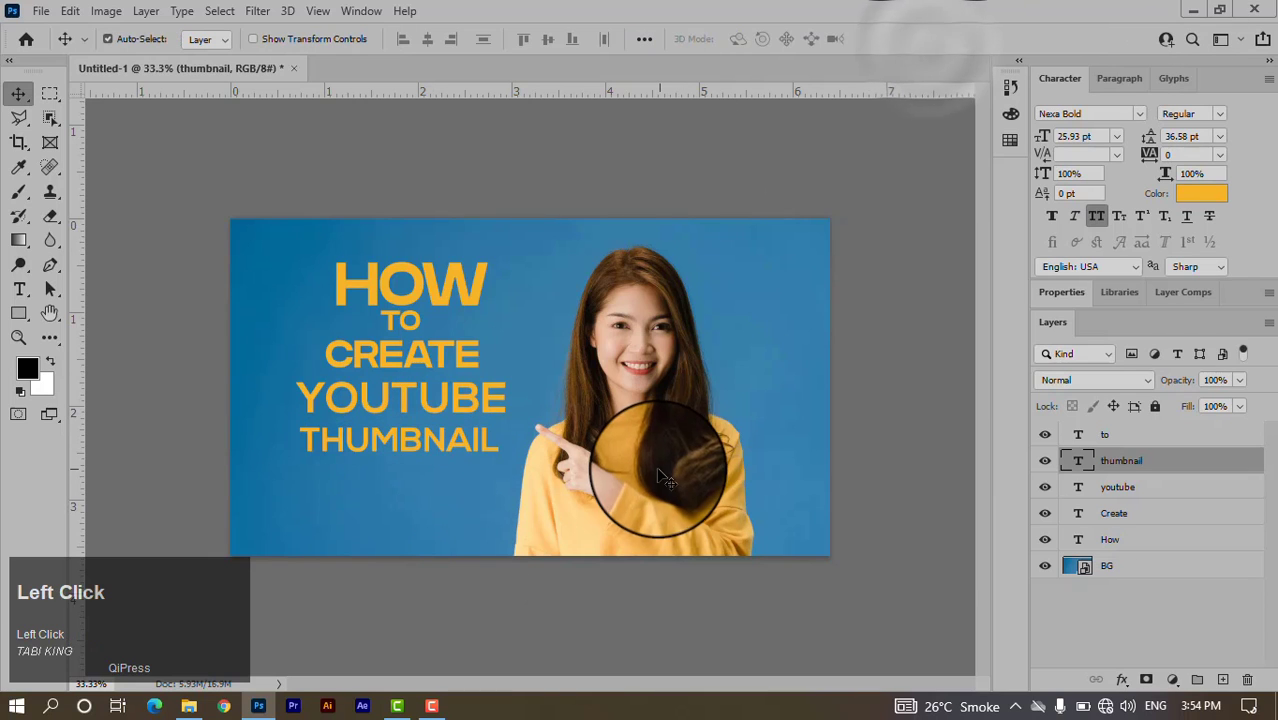
pyautogui.click(472, 285)
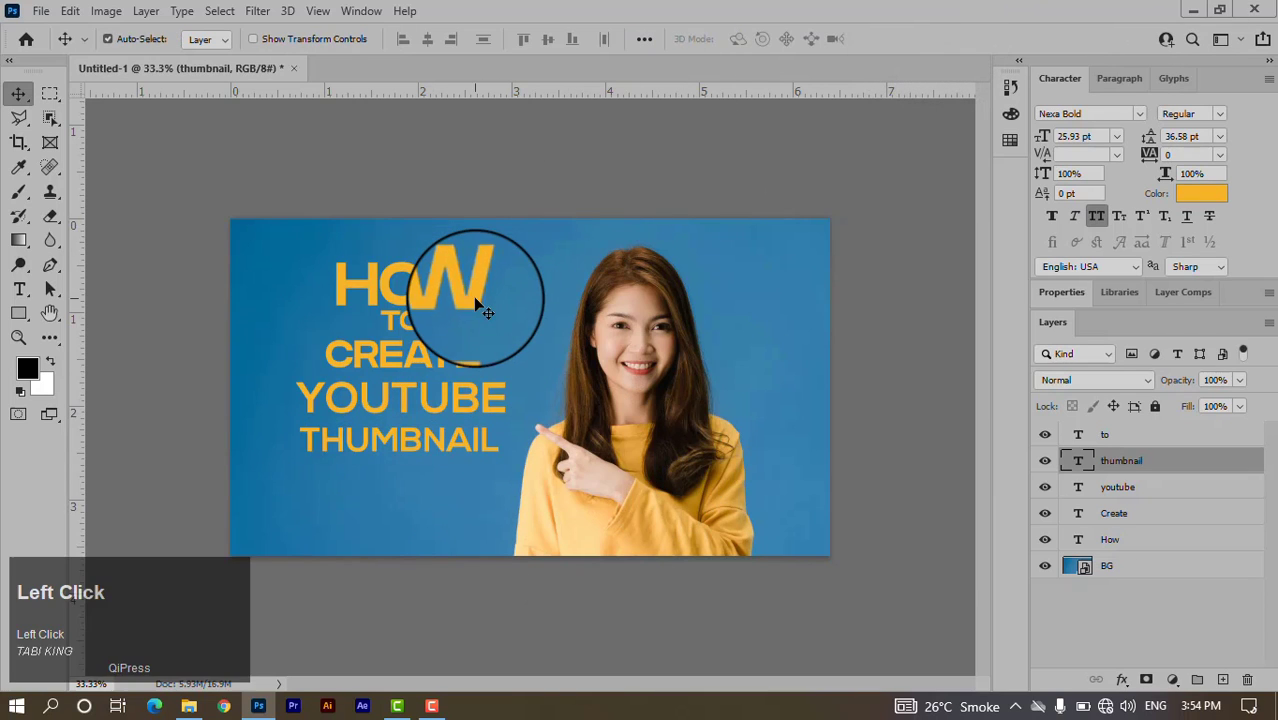
# Add a drop shadow and a stroke to HOW, and make its fill transparent so only the outline shows.
pyautogui.click(1216, 545)
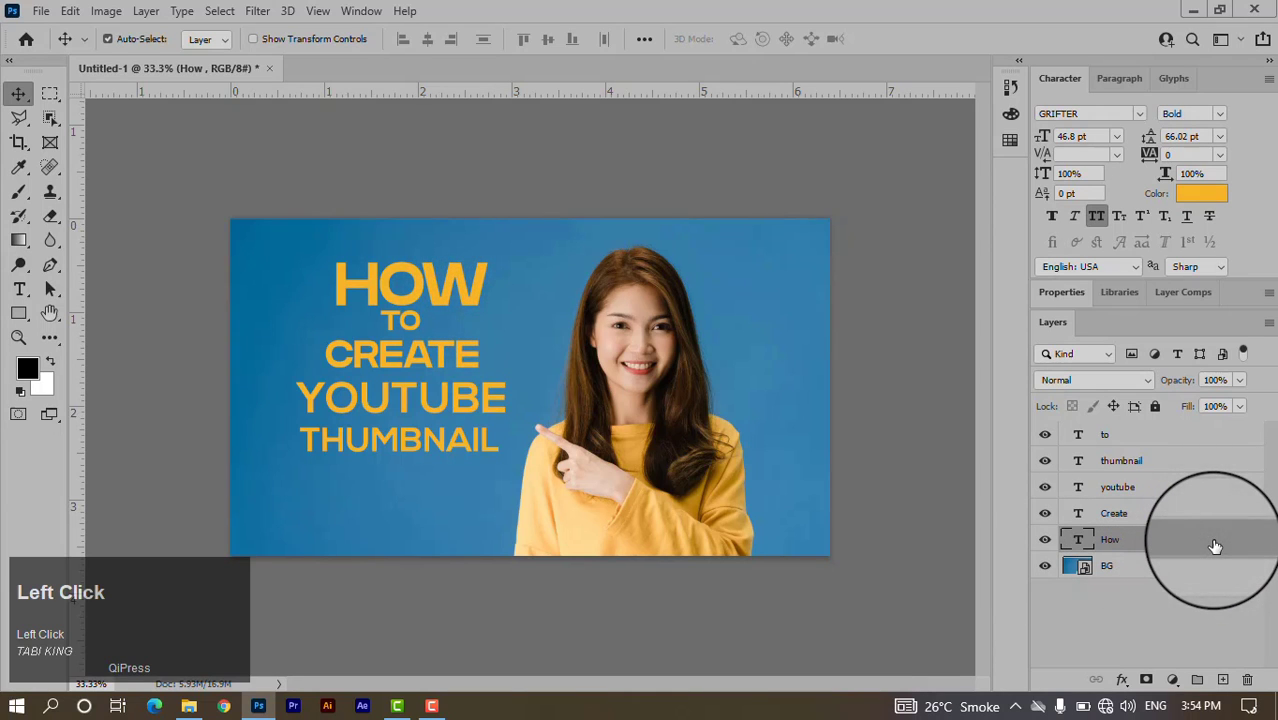
pyautogui.doubleClick(1215, 546)
pyautogui.moveTo(729, 63); pyautogui.dragTo(876, 78)
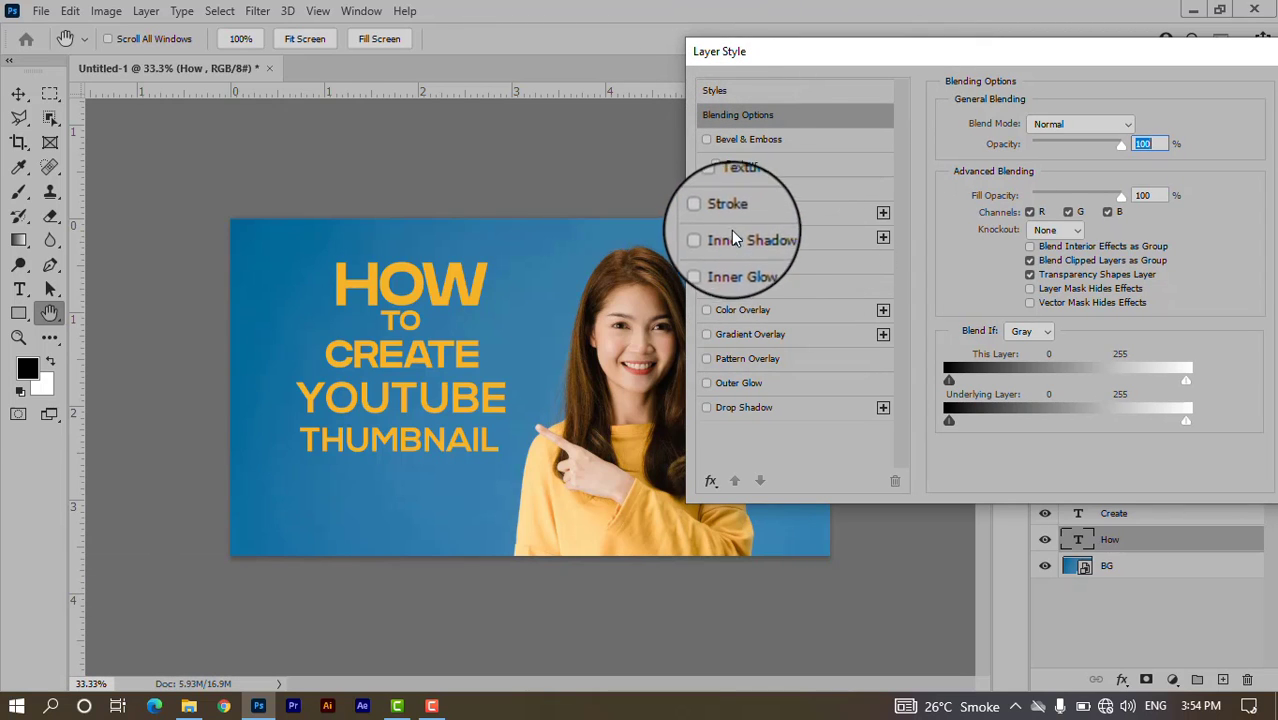
pyautogui.click(757, 414)
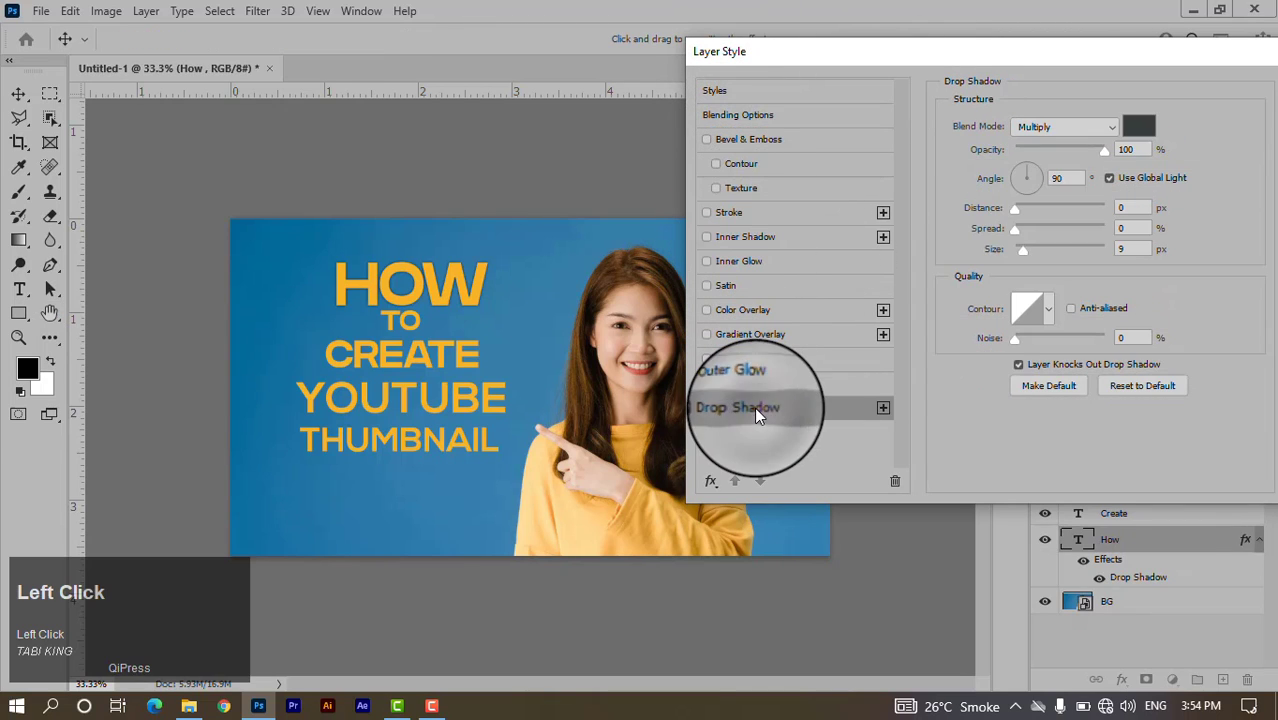
pyautogui.click(744, 211)
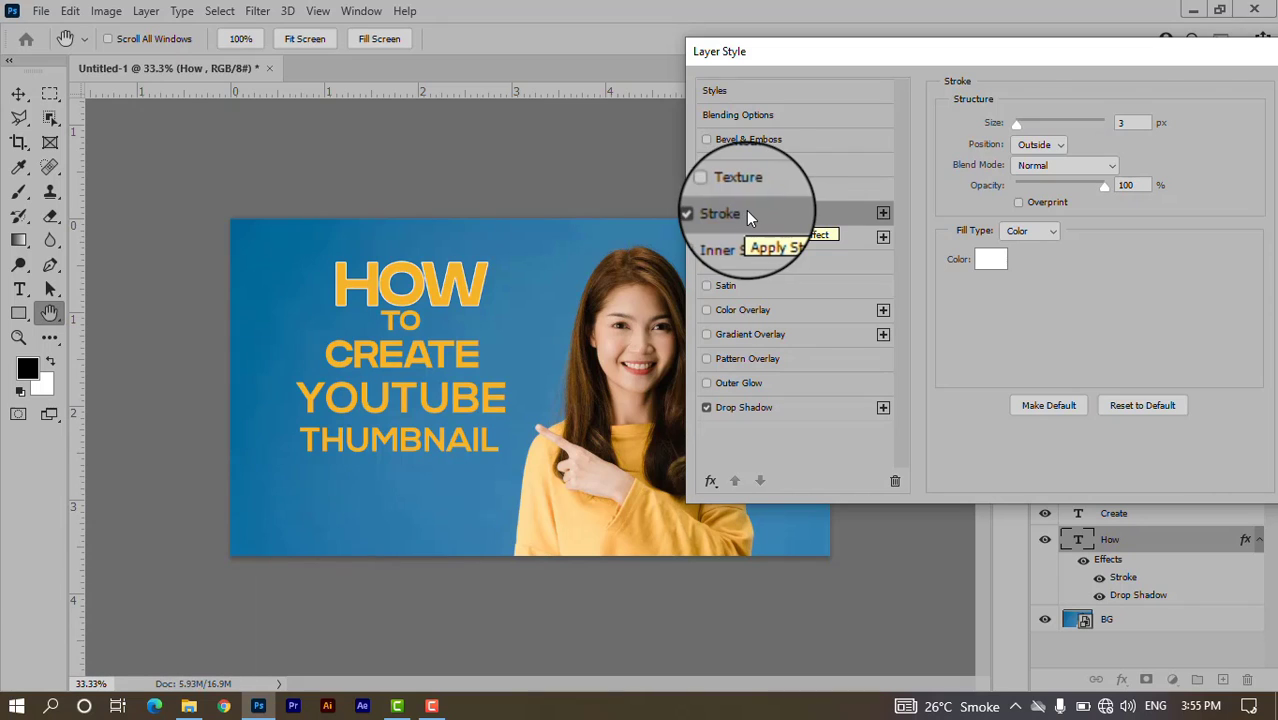
pyautogui.click(990, 259)
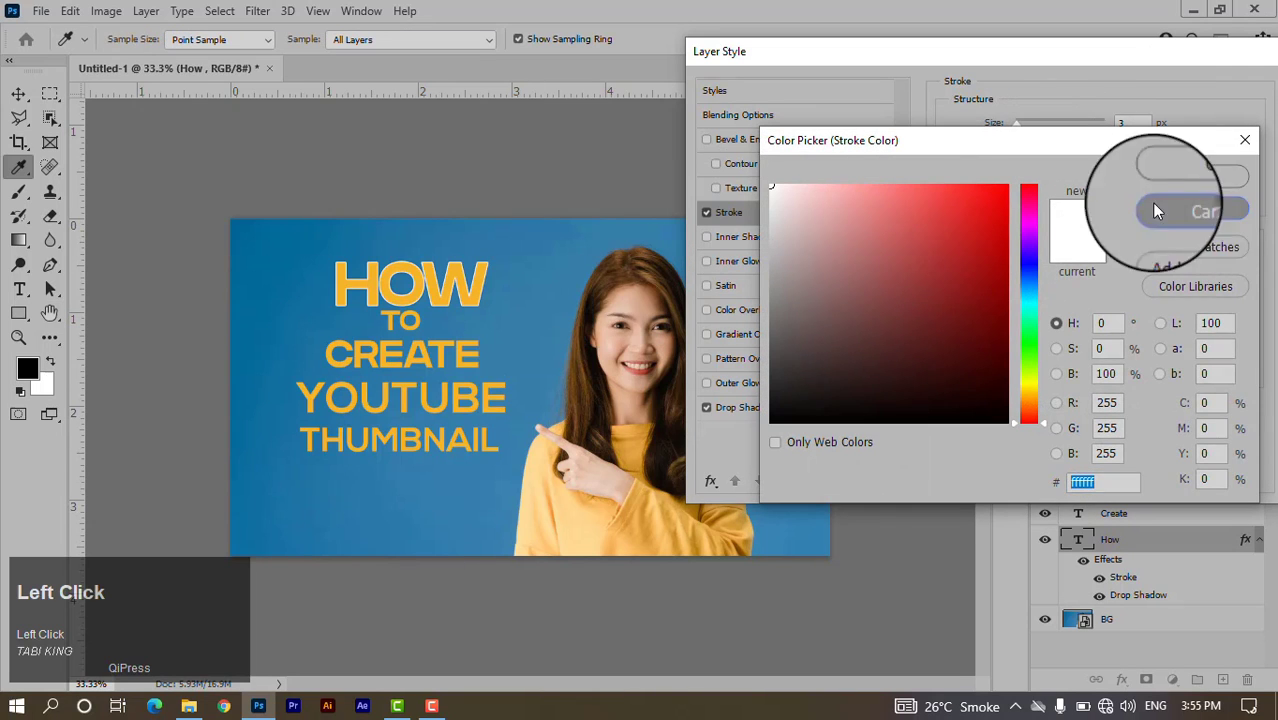
pyautogui.click(1155, 210)
pyautogui.click(747, 115)
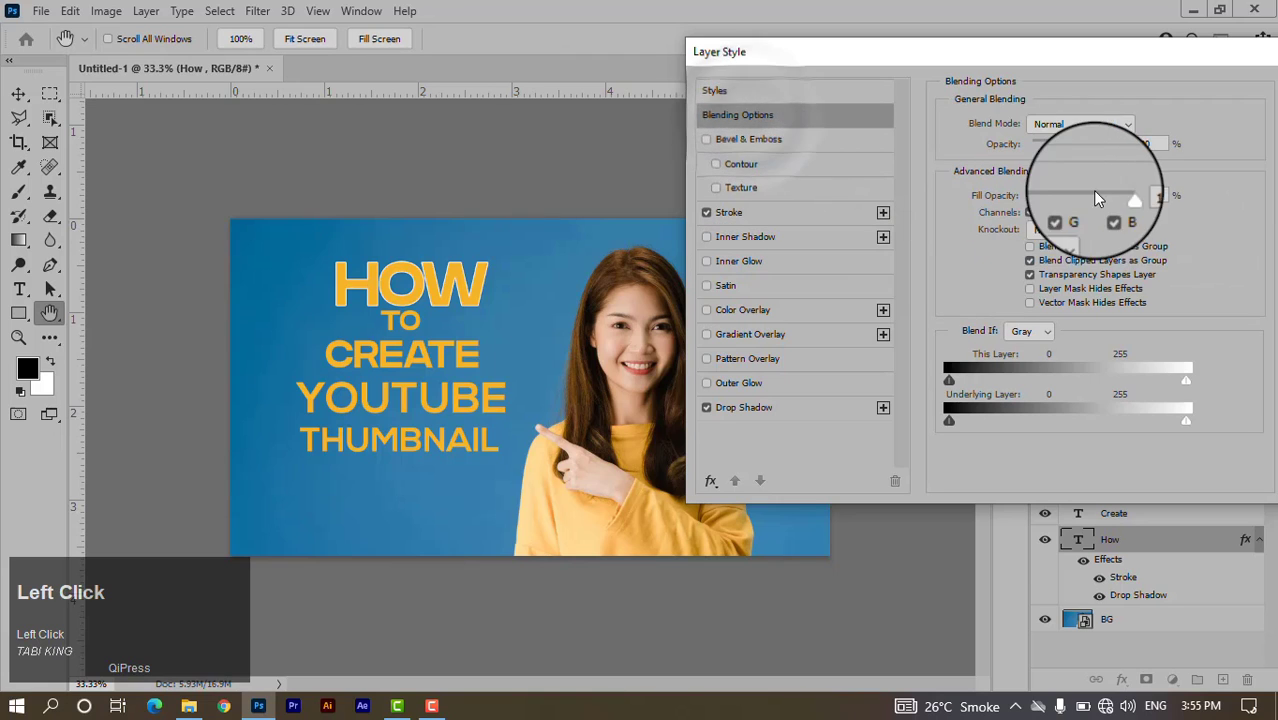
pyautogui.moveTo(1120, 199)
pyautogui.mouseDown()
pyautogui.moveTo(989, 203)
pyautogui.moveTo(981, 233)
pyautogui.mouseUp()
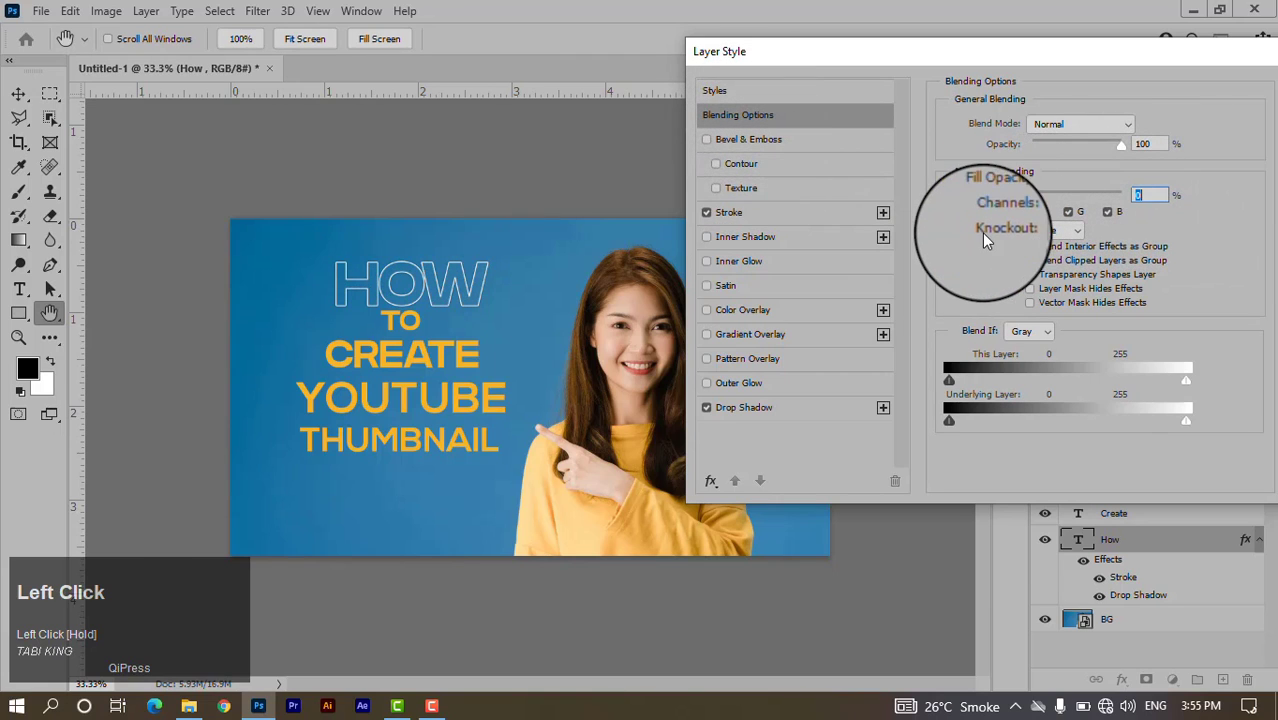
# Set HOW's stroke colour to white and its size to 6 px, then apply the style.
pyautogui.click(731, 213)
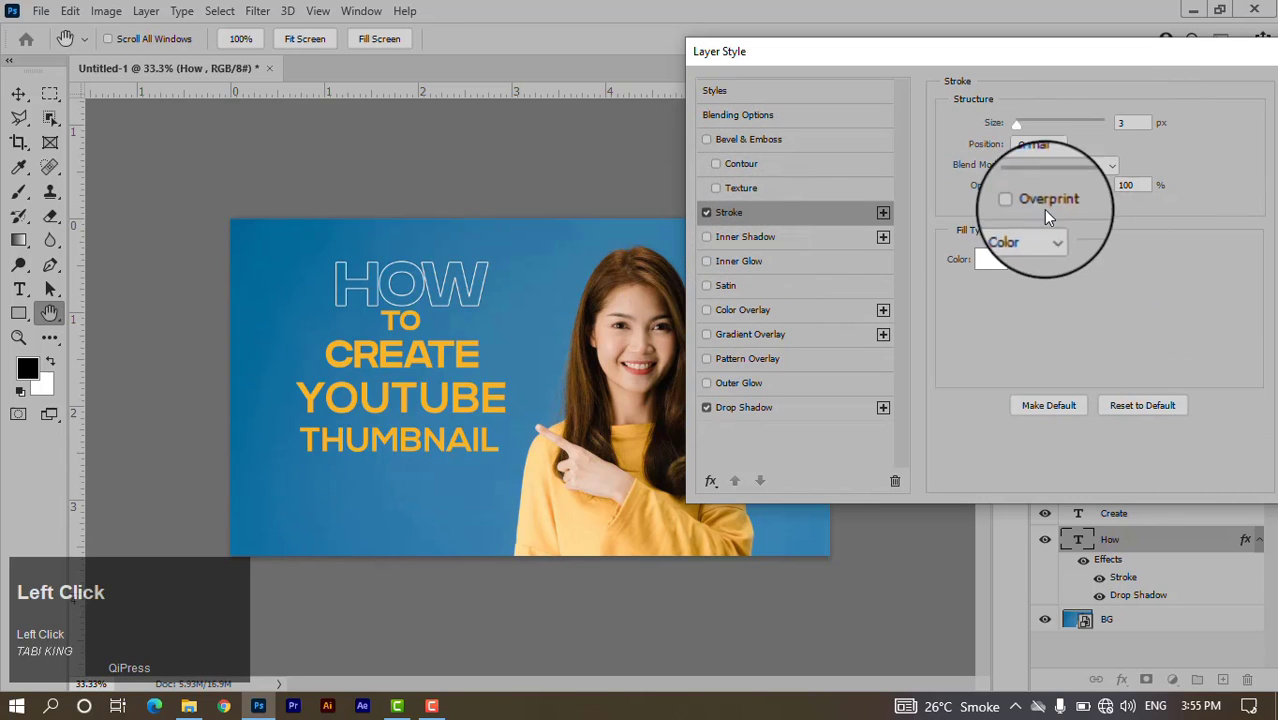
pyautogui.click(992, 262)
pyautogui.click(632, 470)
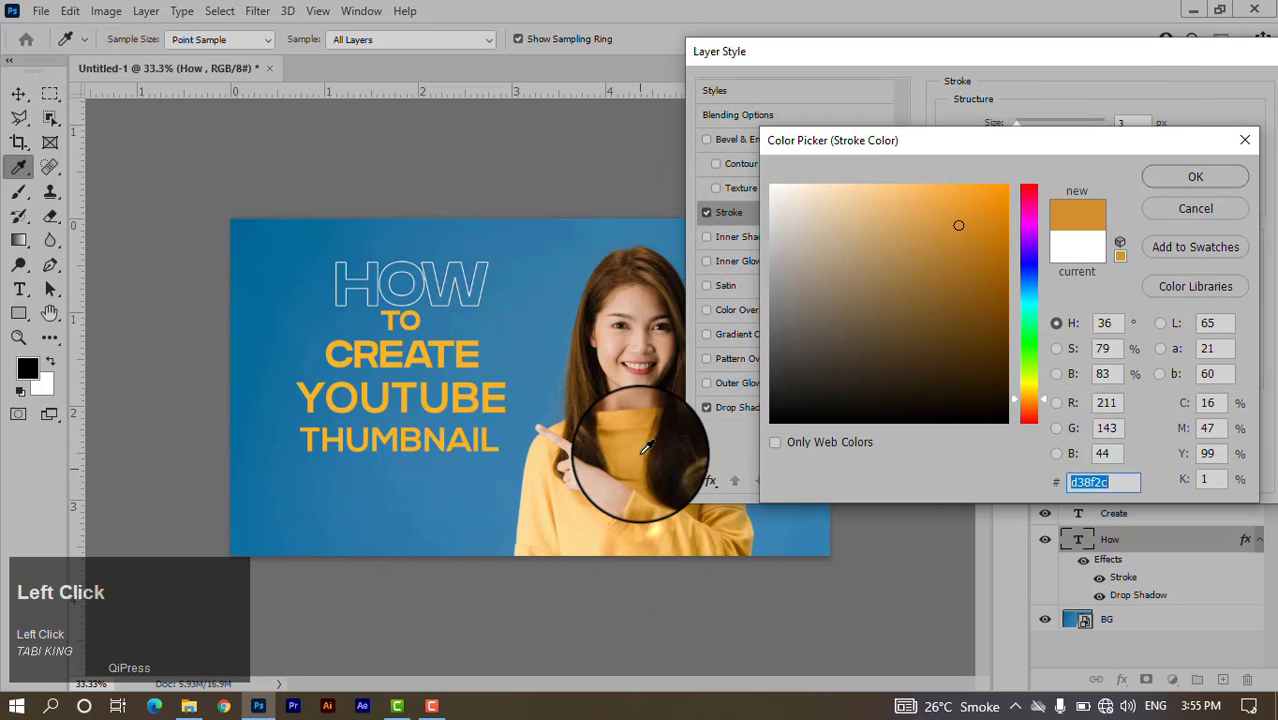
pyautogui.click(1195, 176)
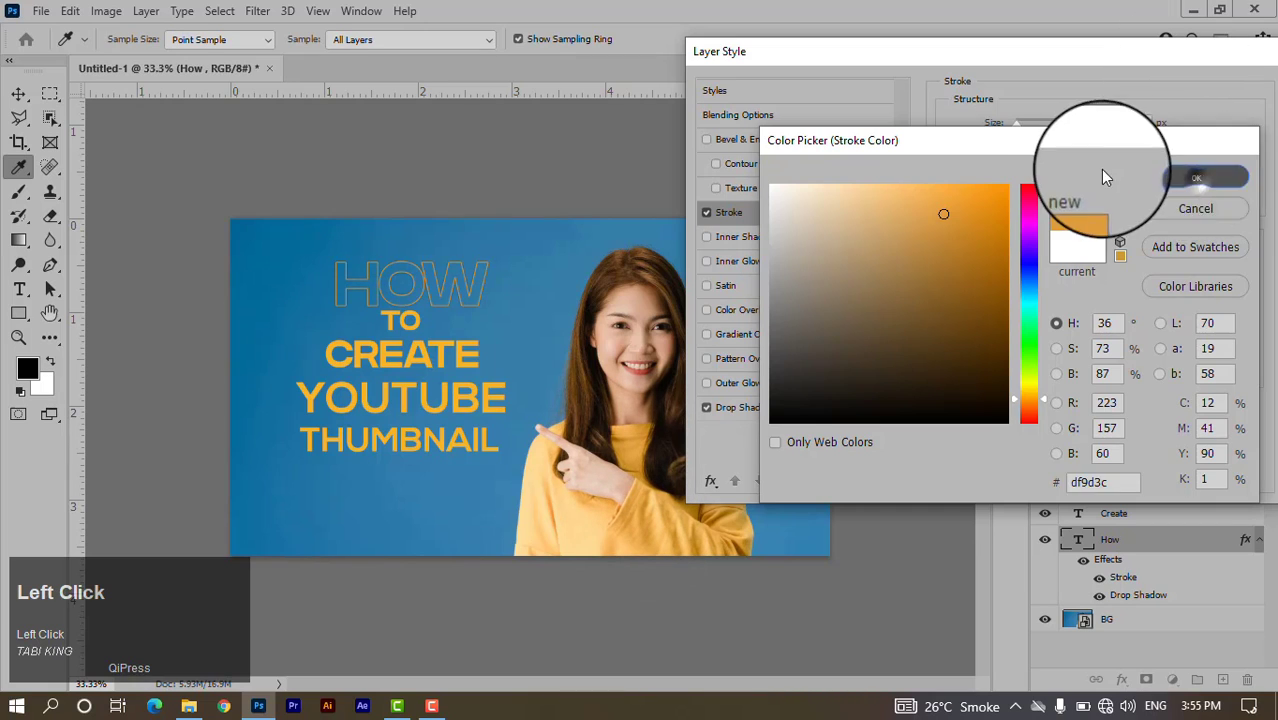
pyautogui.moveTo(1135, 124); pyautogui.dragTo(1094, 124)
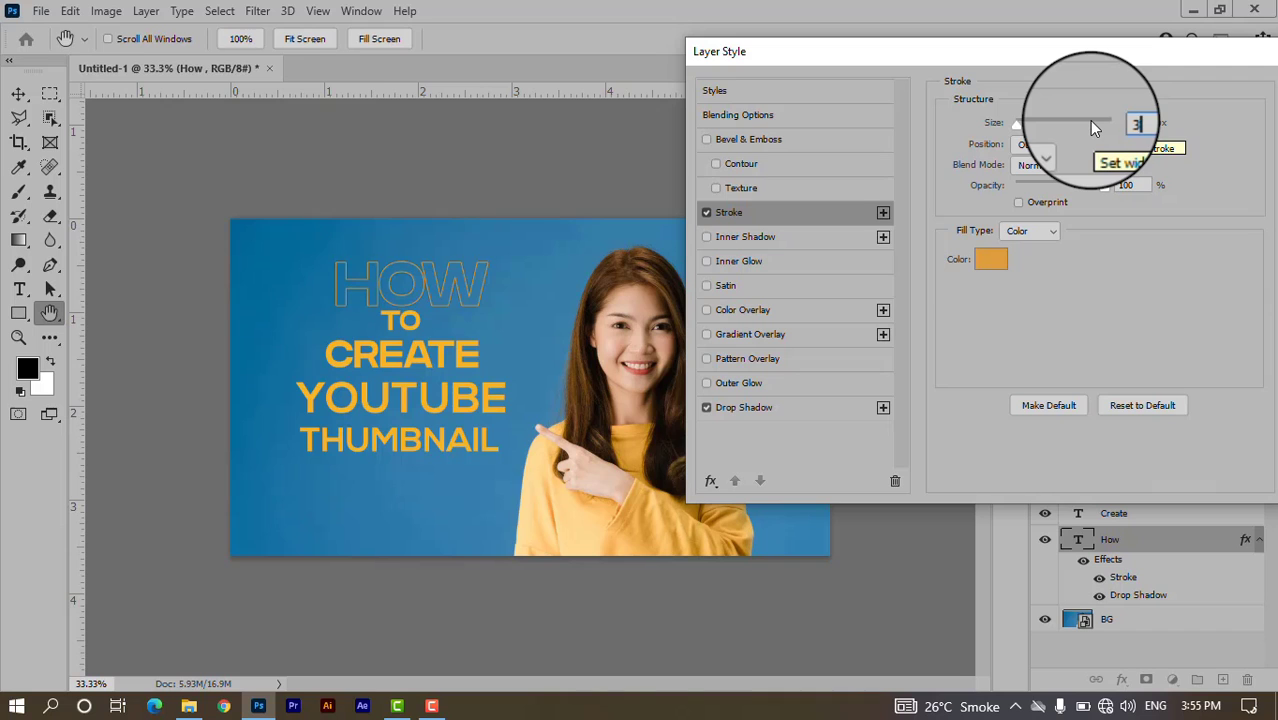
pyautogui.click(991, 259)
pyautogui.moveTo(827, 257); pyautogui.dragTo(728, 128)
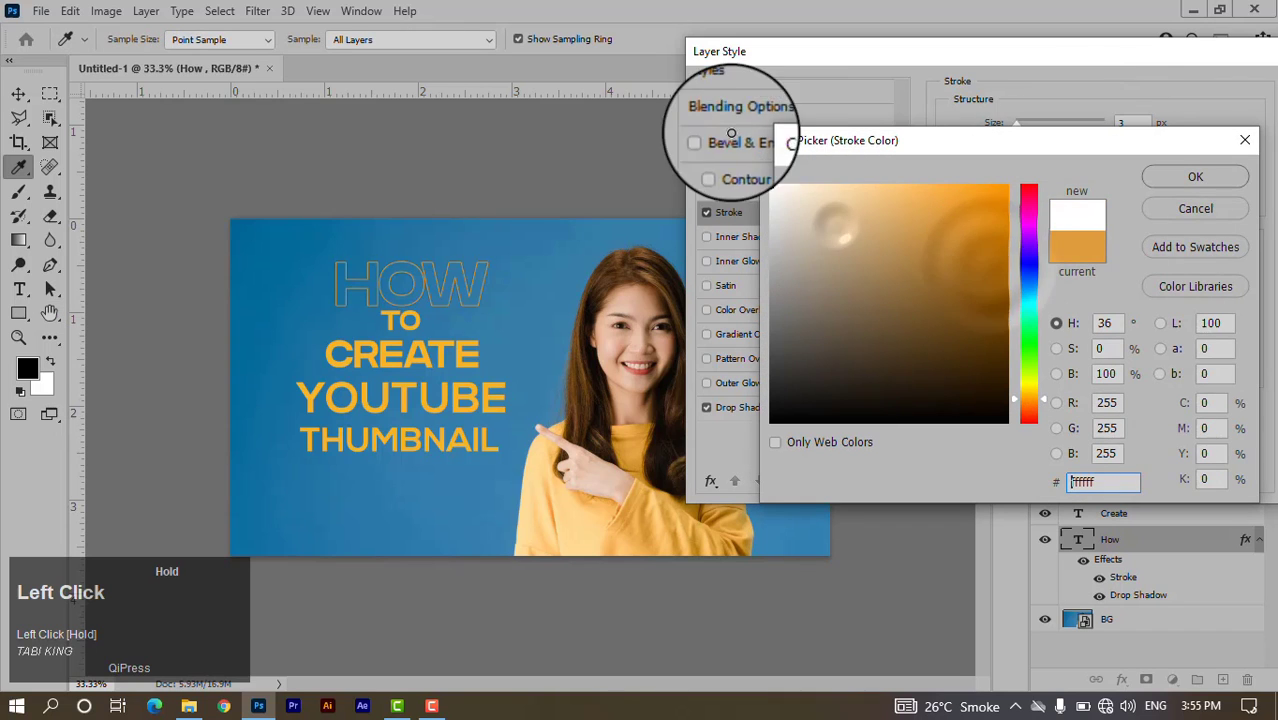
pyautogui.click(1197, 180)
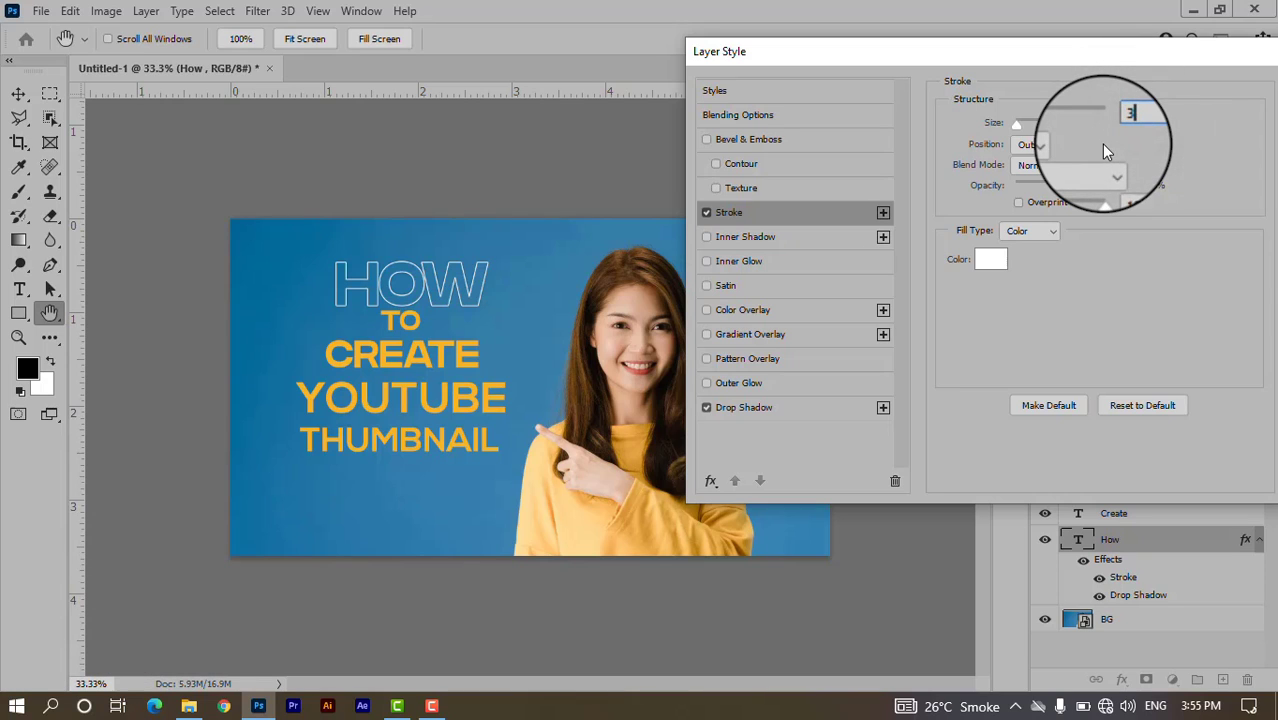
pyautogui.write('6')
pyautogui.moveTo(1136, 122)
pyautogui.mouseDown()
pyautogui.moveTo(1058, 120)
pyautogui.moveTo(1067, 161)
pyautogui.mouseUp()
pyautogui.write('6')
pyautogui.moveTo(1128, 61); pyautogui.dragTo(1017, 57)
pyautogui.click(1216, 92)
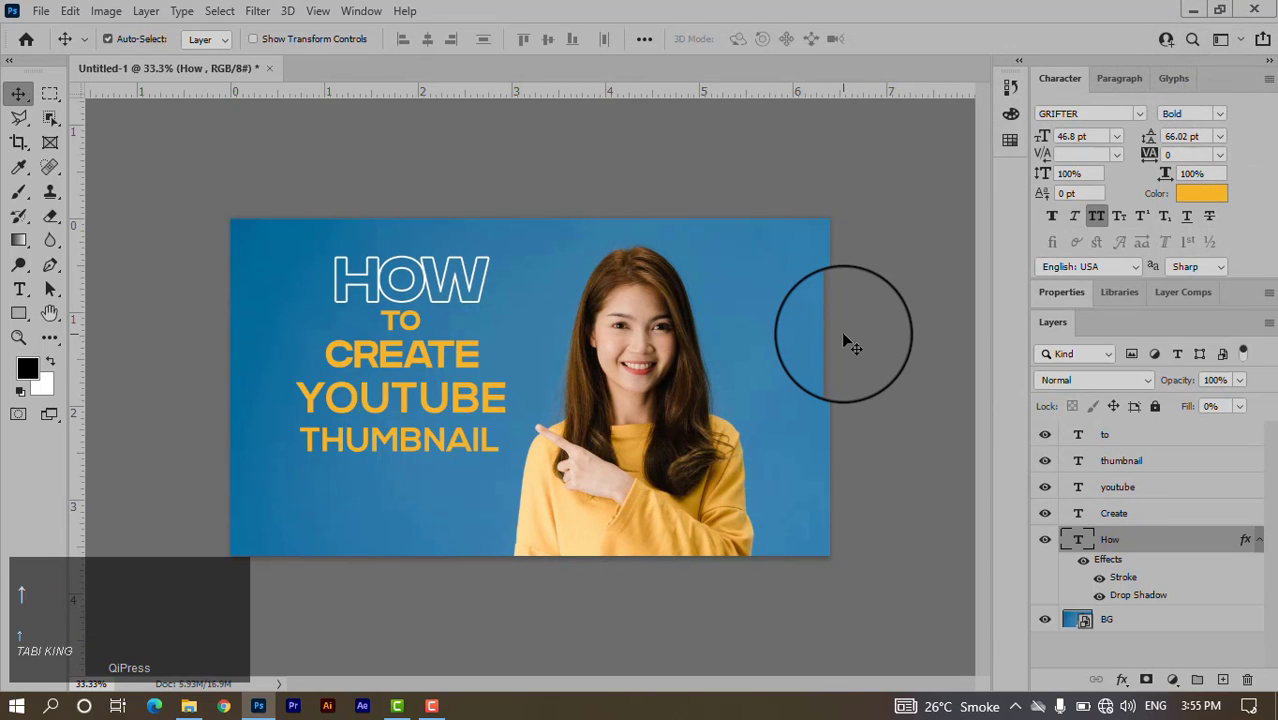
# Change the TO text colour to pure white.
pyautogui.click(402, 322)
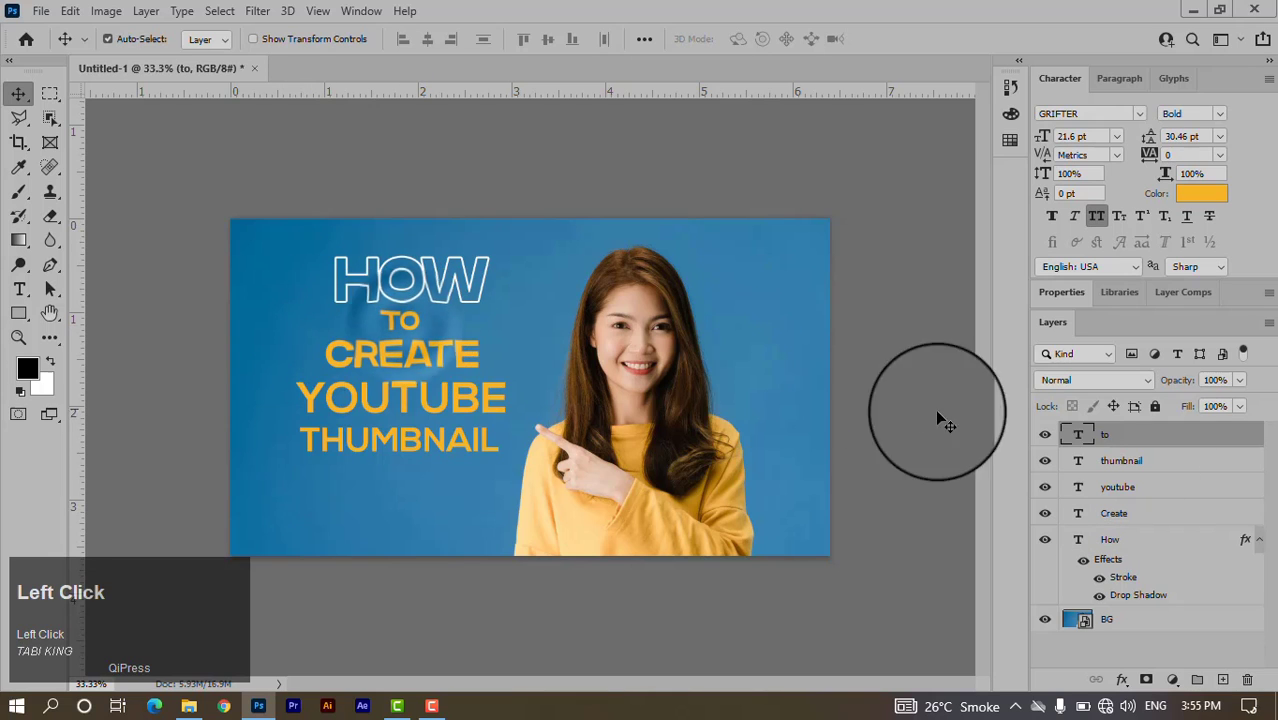
pyautogui.click(1210, 203)
pyautogui.moveTo(850, 230); pyautogui.dragTo(770, 187)
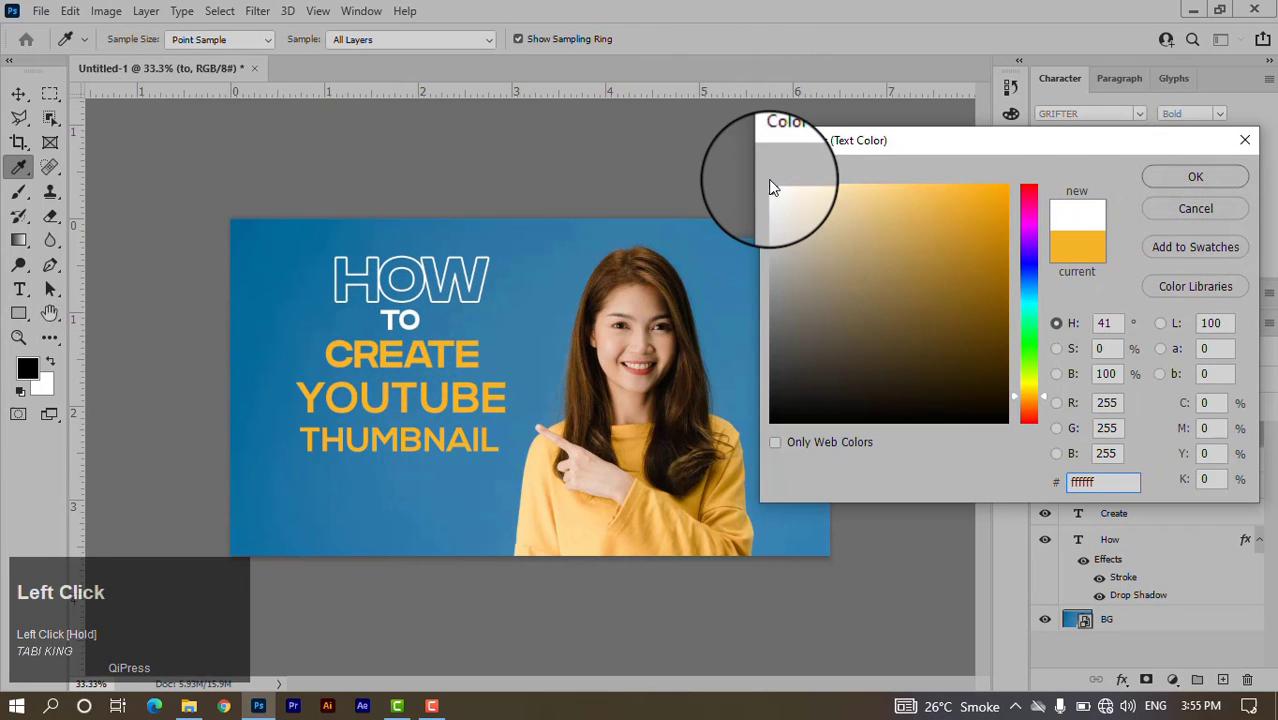
pyautogui.click(1198, 179)
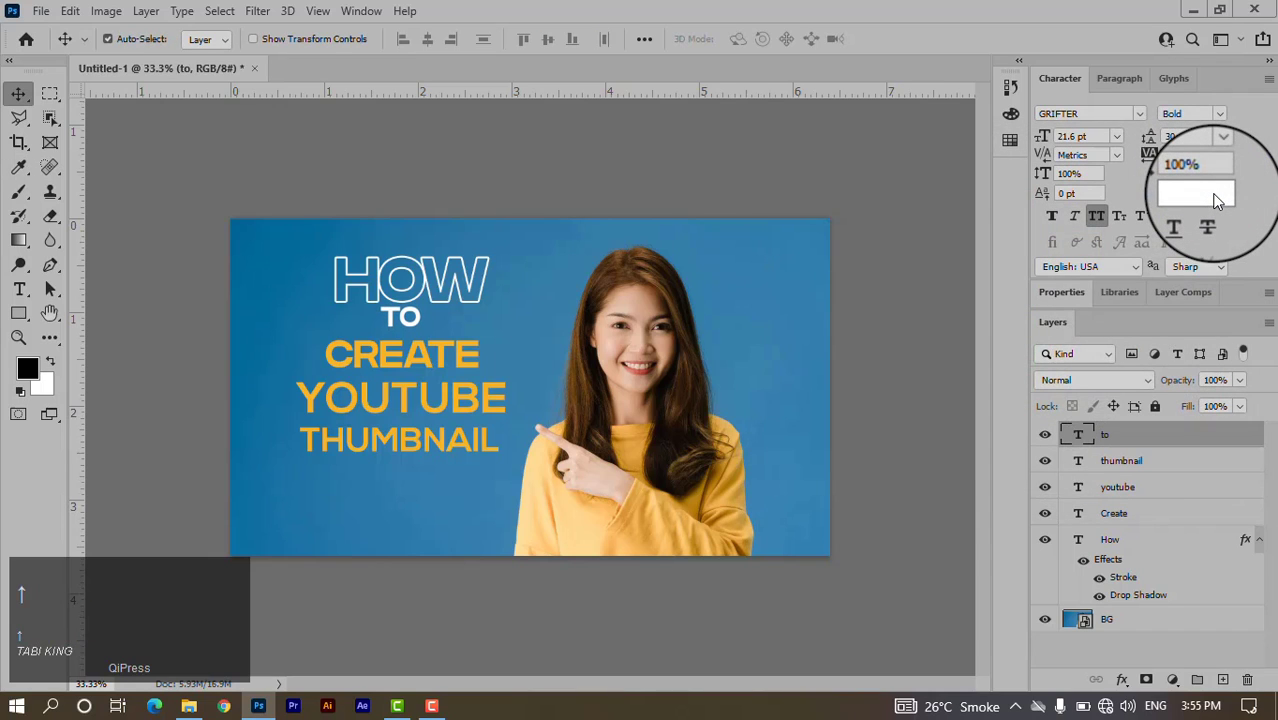
# Nudge the YOUTUBE text layer slightly upward.
pyautogui.click(443, 360)
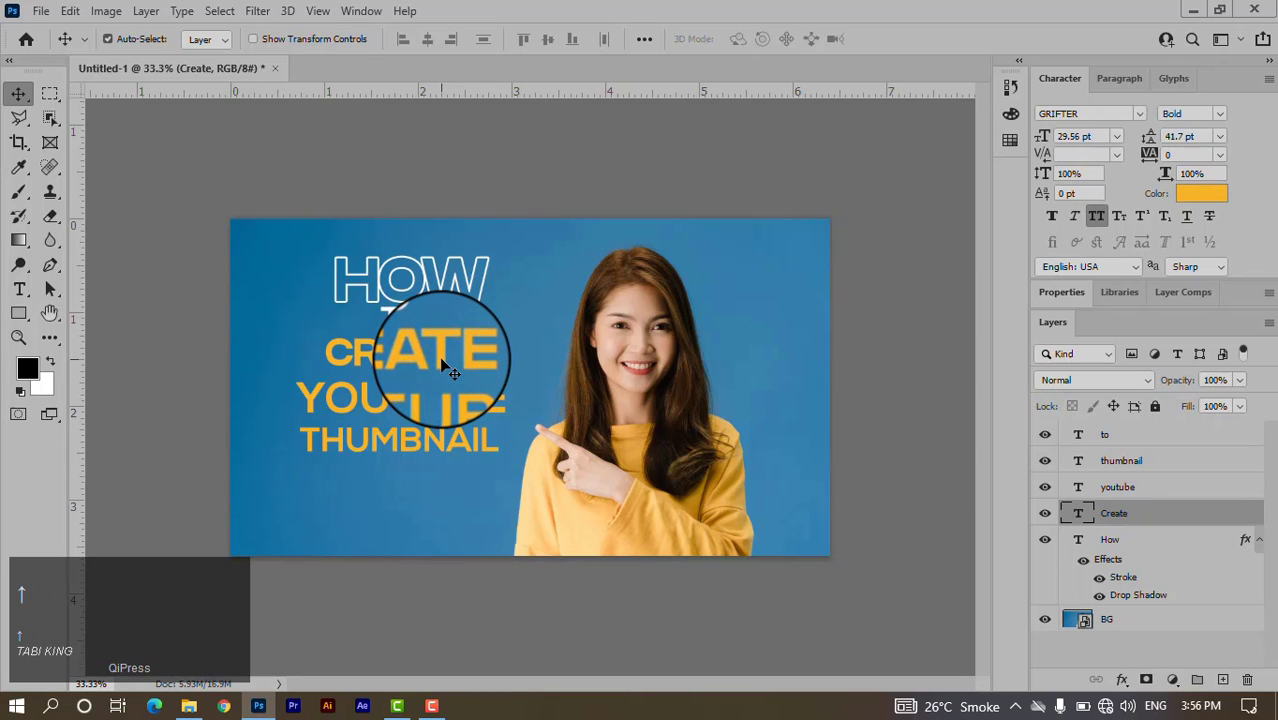
pyautogui.click(446, 412)
pyautogui.press('Up')
pyautogui.press('Up')
pyautogui.press('Up')
pyautogui.press('Up')
pyautogui.press('Up')
pyautogui.press('Up')
pyautogui.press('Up')
pyautogui.press('Up')
pyautogui.press('Up')
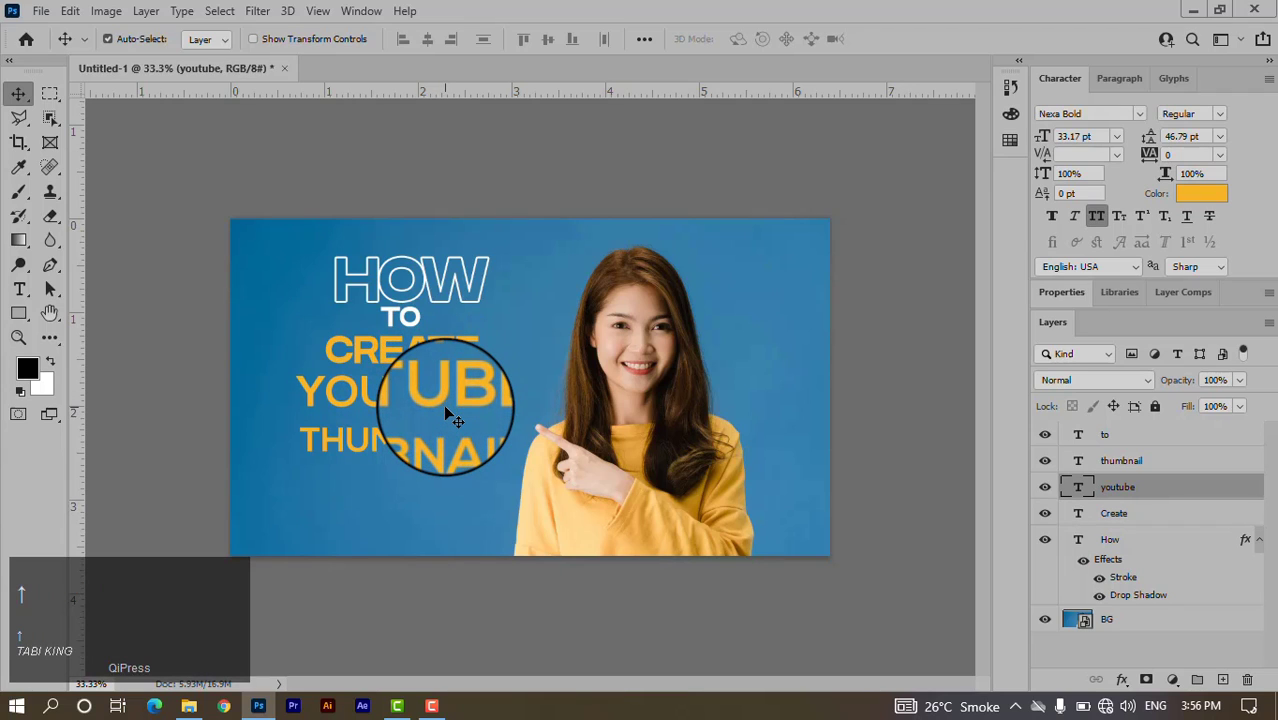
# Draw a red-filled rectangle bar across the YOUTUBE line.
pyautogui.click(19, 313)
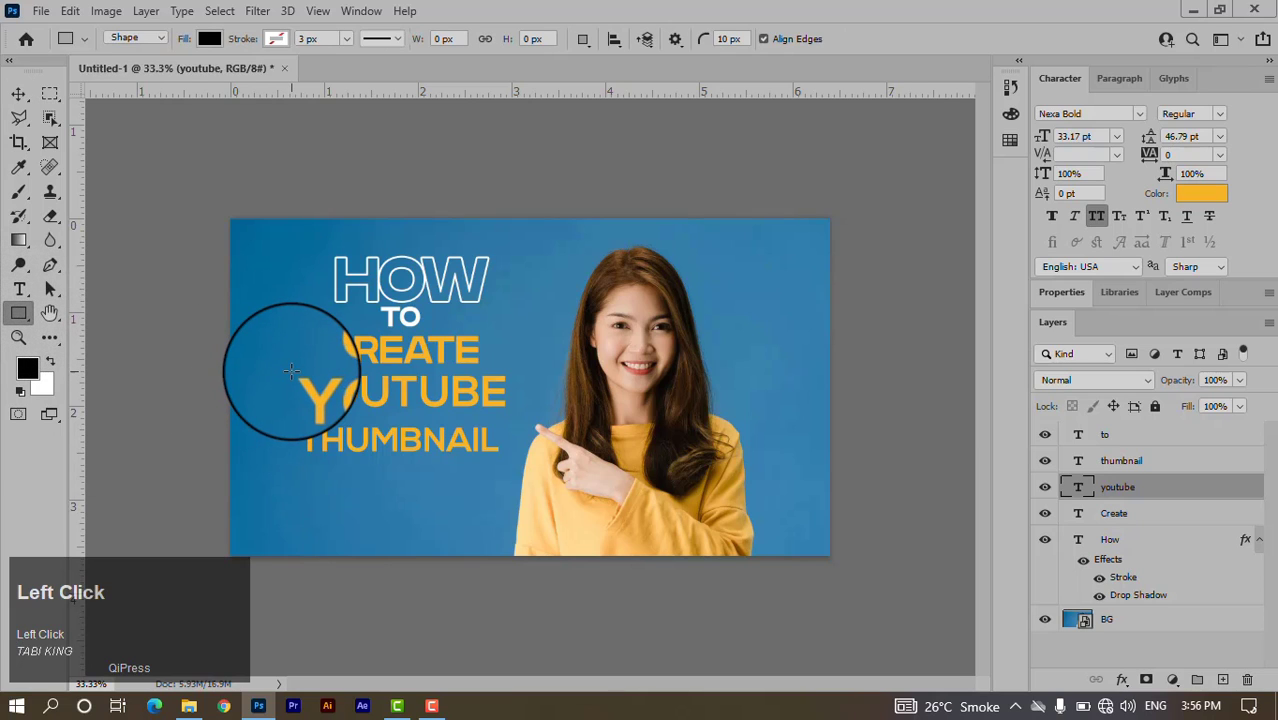
pyautogui.moveTo(292, 372); pyautogui.dragTo(509, 410)
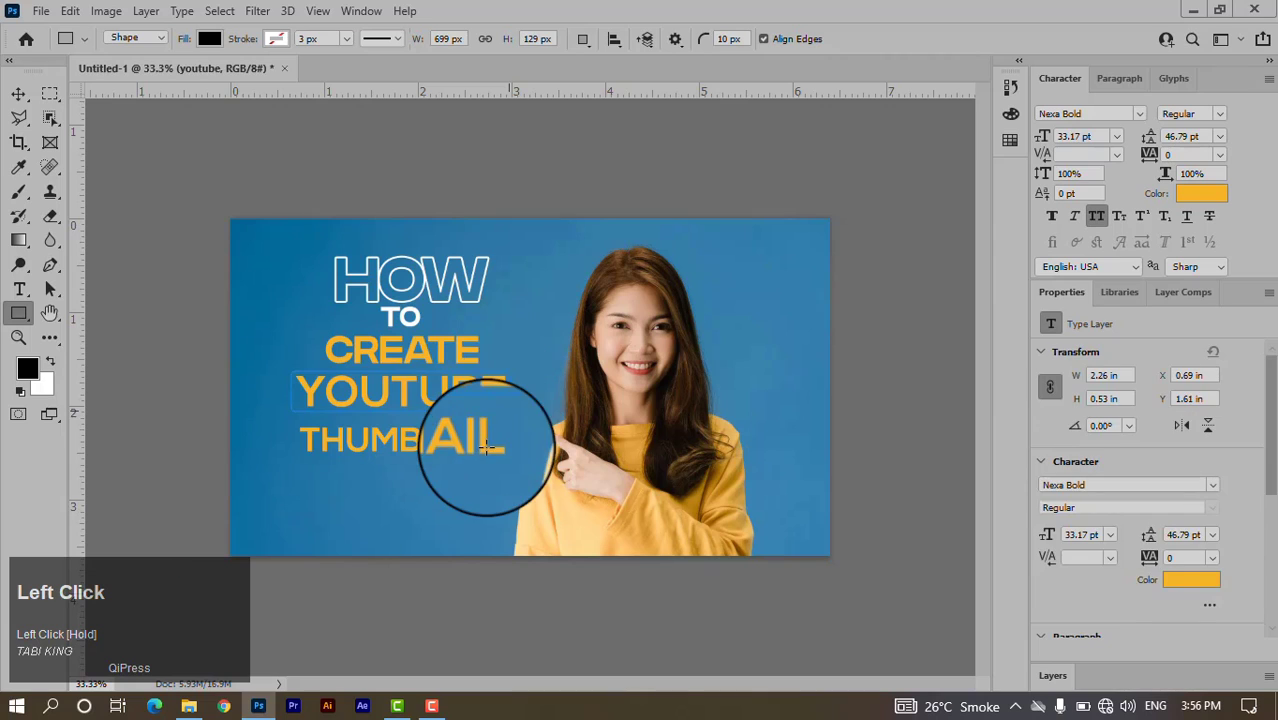
pyautogui.click(1097, 489)
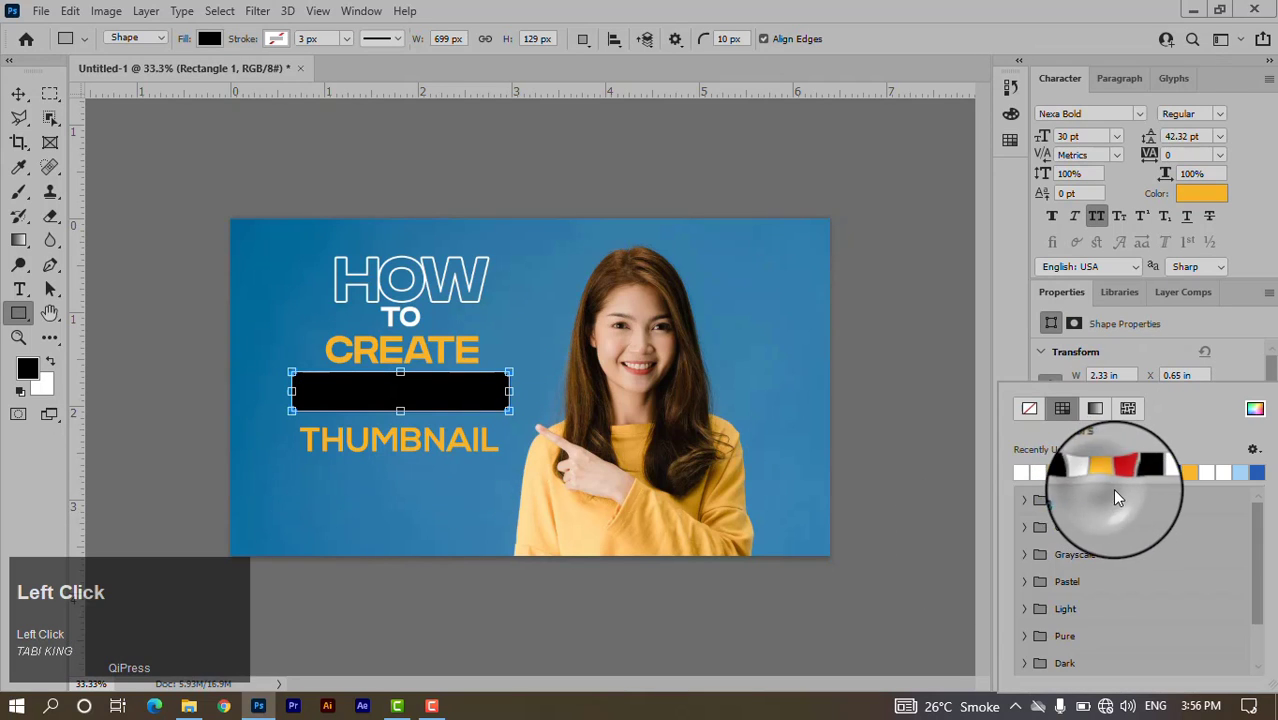
pyautogui.click(1123, 472)
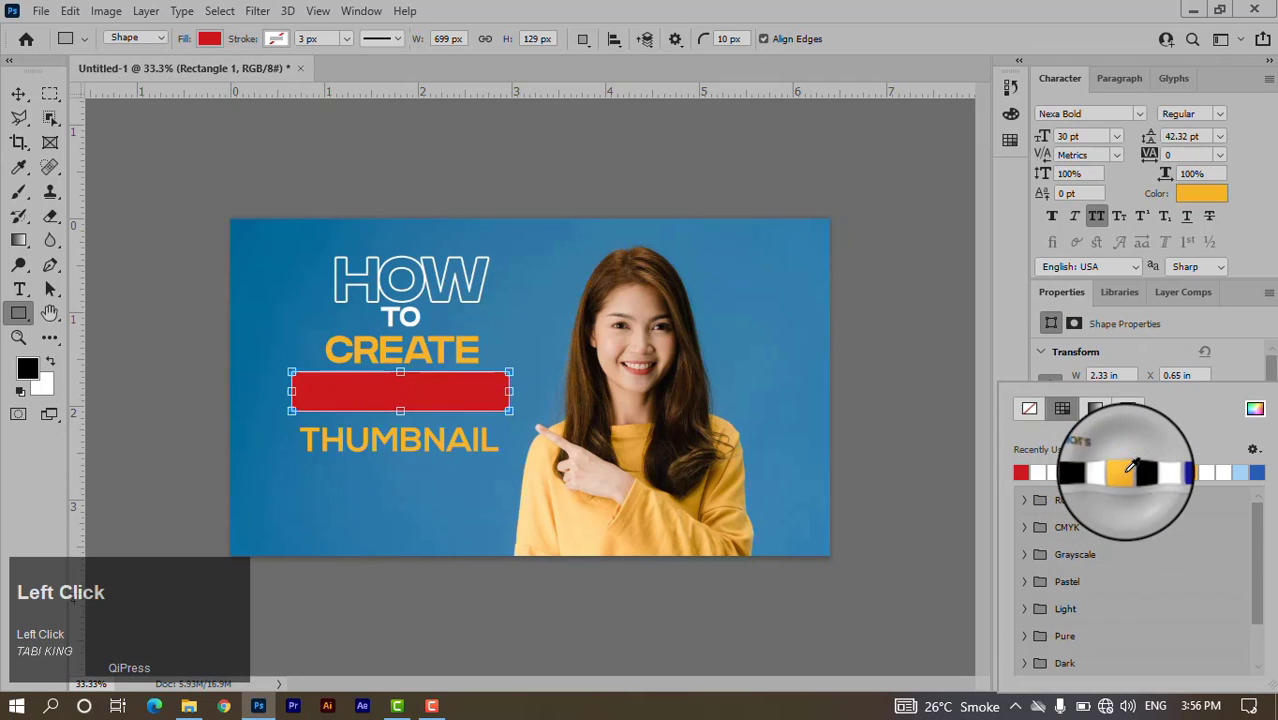
# Give the bar a 50 px corner radius and move it beneath the YOUTUBE text layer.
pyautogui.click(18, 93)
pyautogui.moveTo(1121, 590); pyautogui.dragTo(1067, 576)
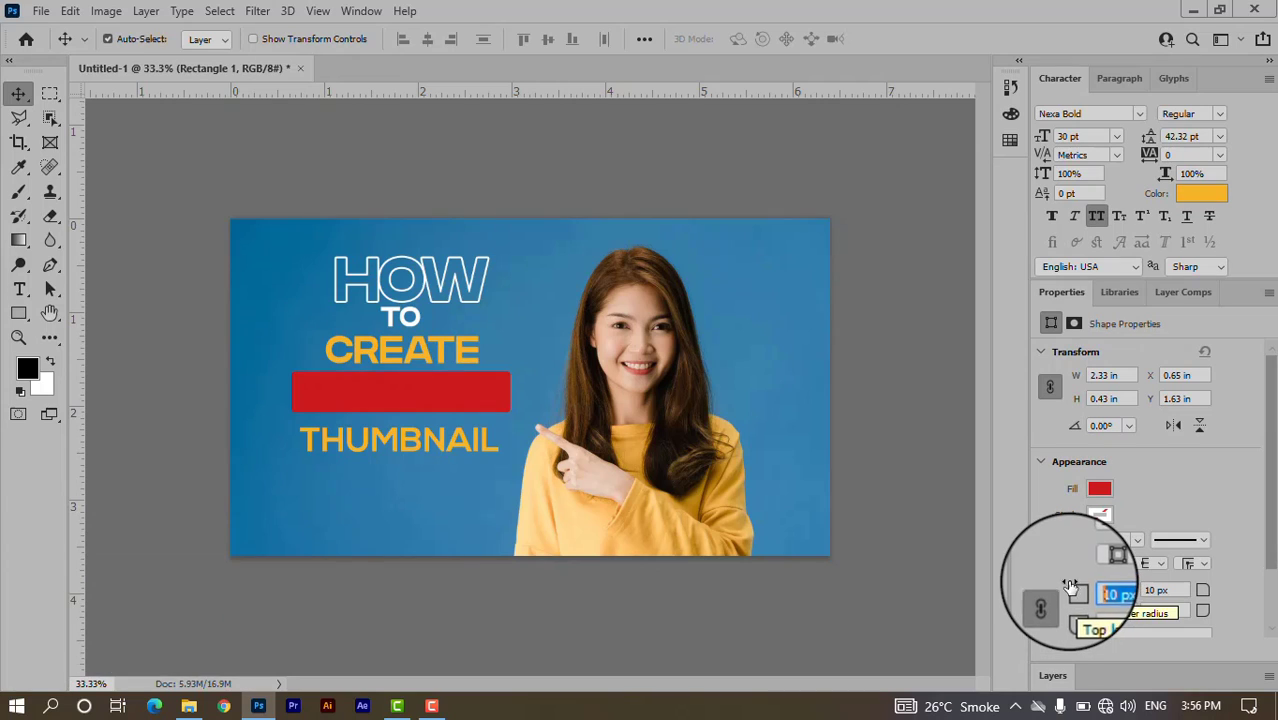
pyautogui.write('50')
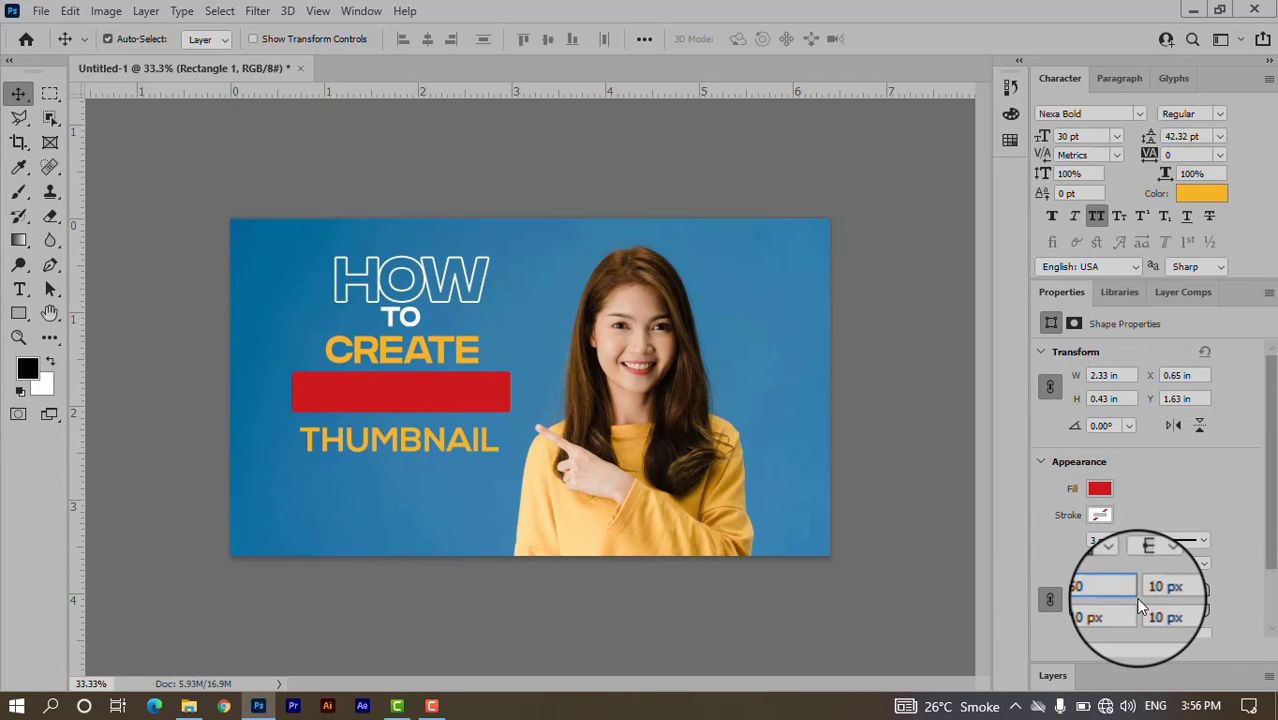
pyautogui.press('Return')
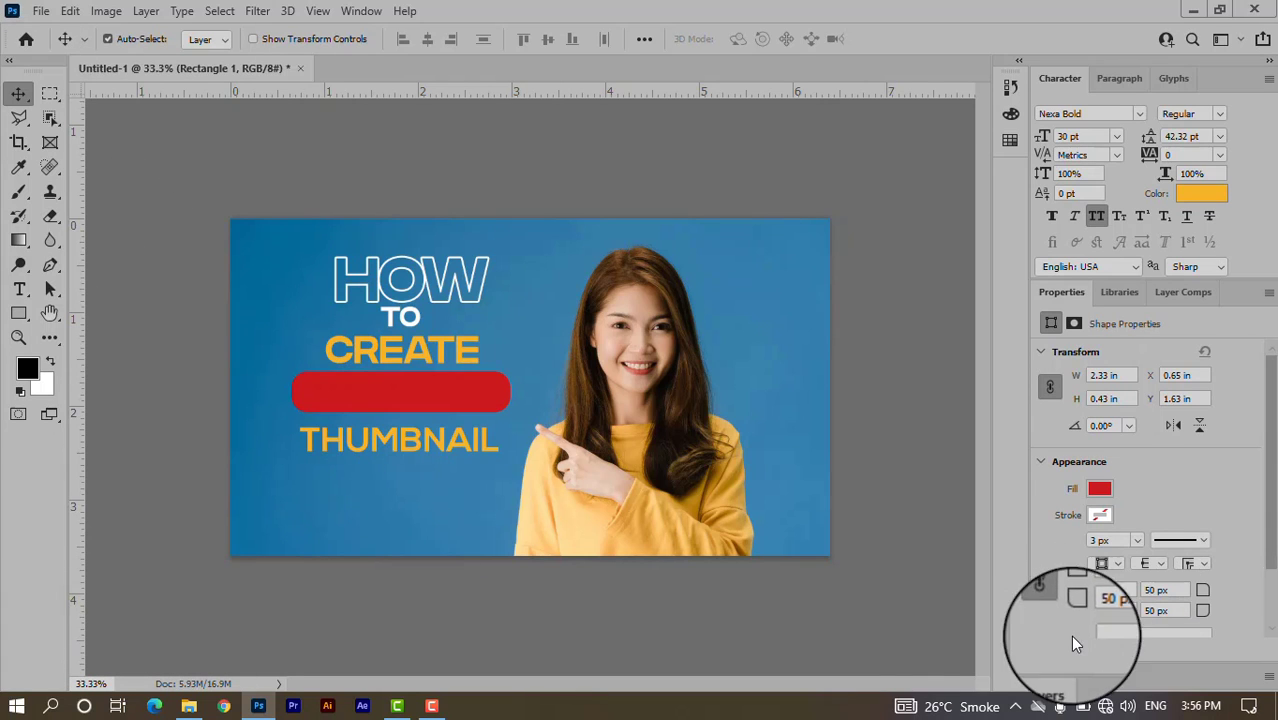
pyautogui.click(1053, 676)
pyautogui.moveTo(1126, 491); pyautogui.dragTo(1125, 522)
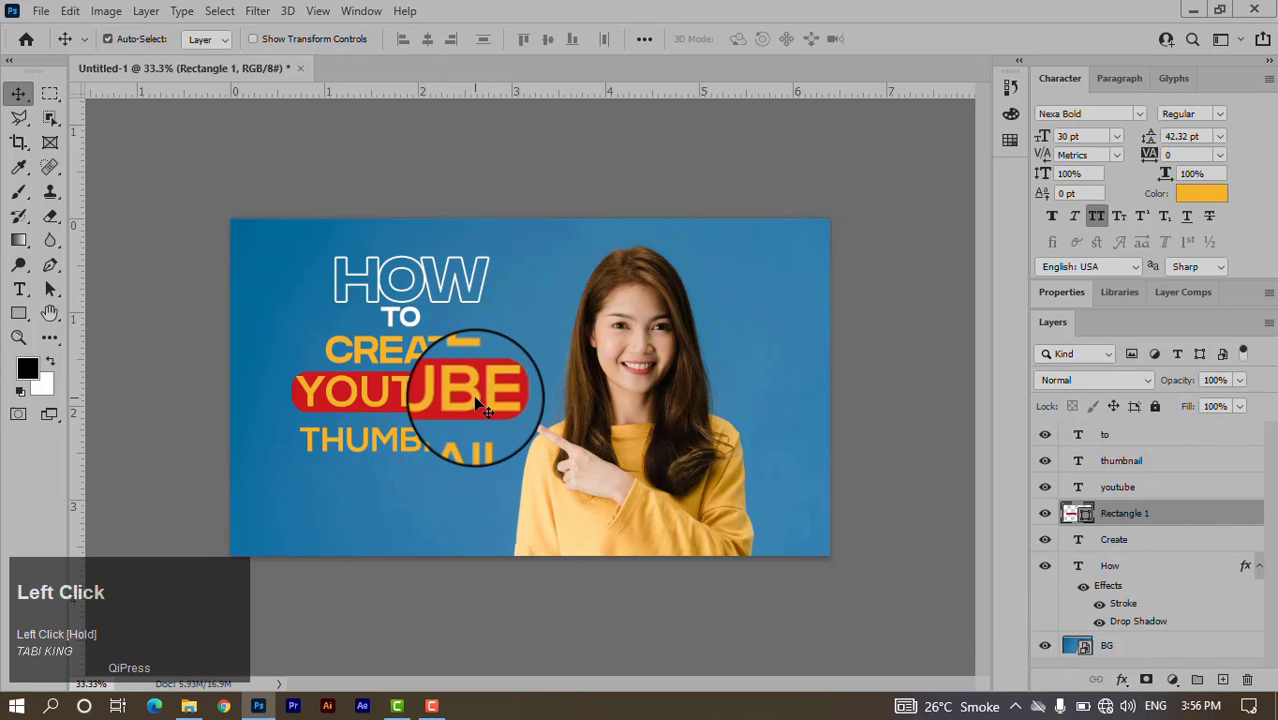
# Set the YOUTUBE text colour to pure white.
pyautogui.click(1205, 193)
pyautogui.click(771, 186)
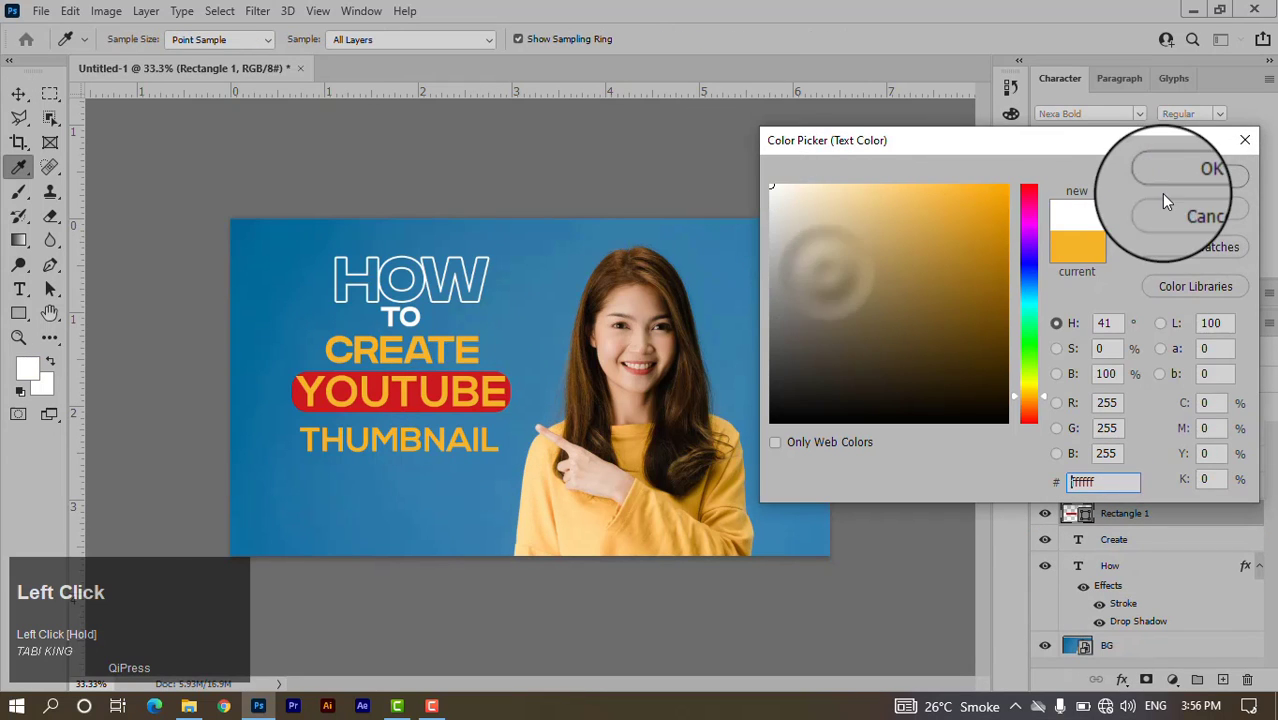
pyautogui.click(1190, 176)
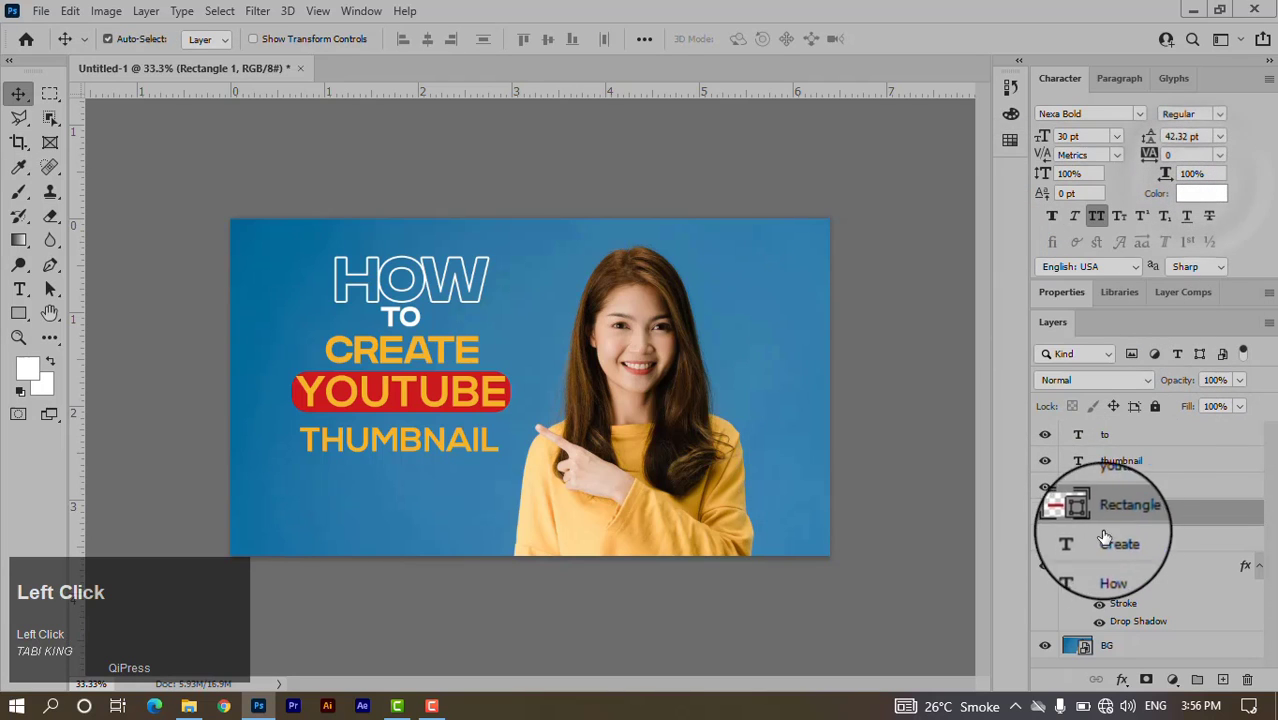
pyautogui.click(1117, 487)
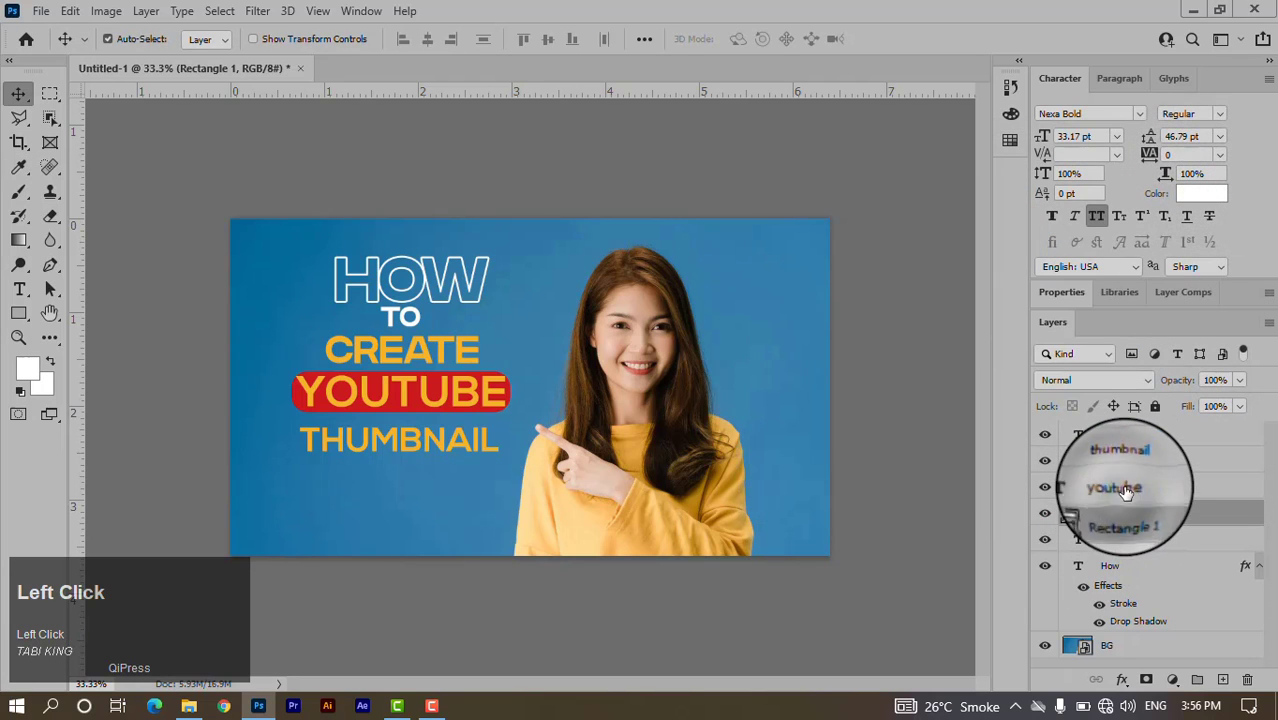
pyautogui.click(1199, 200)
pyautogui.moveTo(800, 205); pyautogui.dragTo(870, 171)
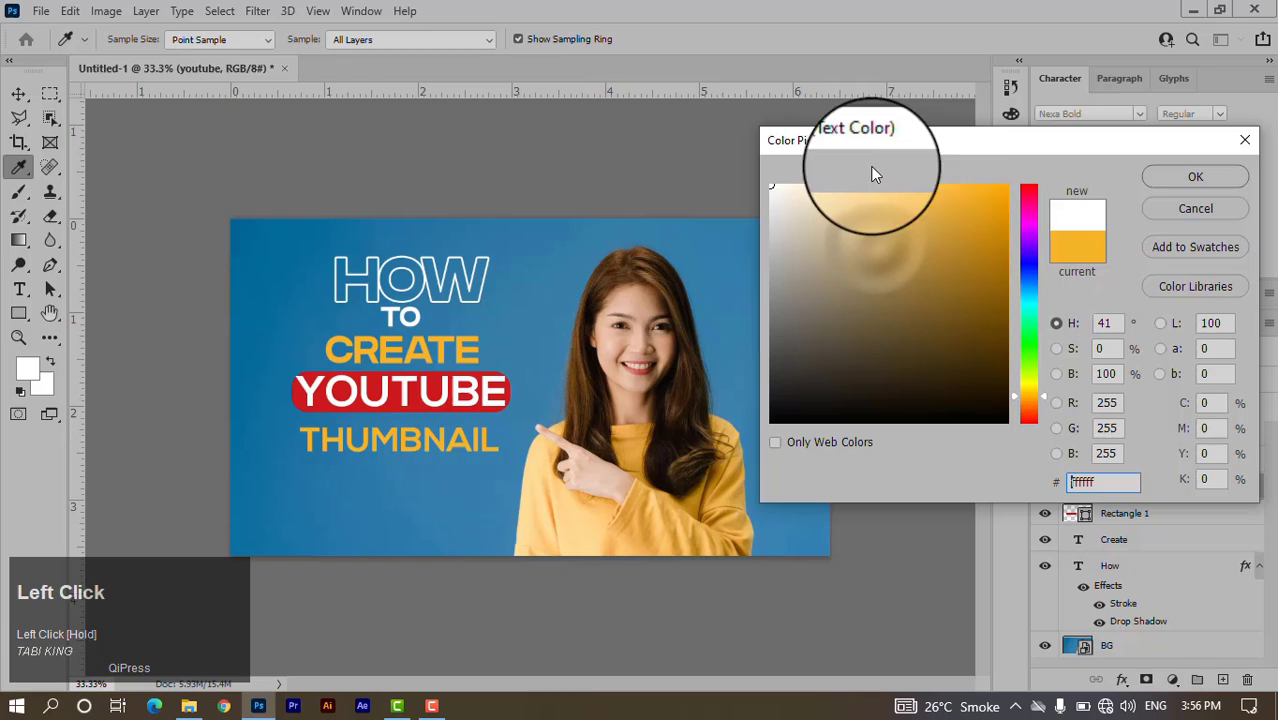
pyautogui.click(1160, 178)
# Shrink the YOUTUBE text and the red bar around their centres so the bar hugs the word.
pyautogui.press('ctrl')
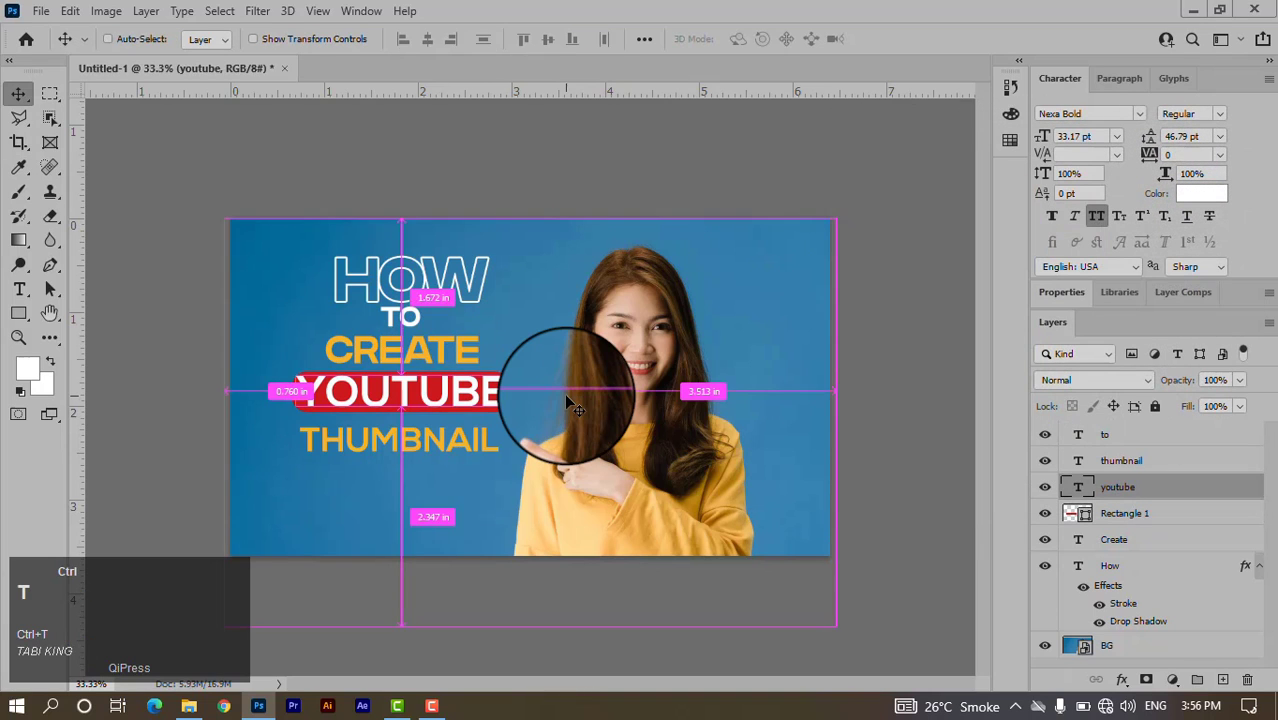
pyautogui.hotkey('ctrl', 't')
pyautogui.moveTo(506, 370); pyautogui.dragTo(485, 378)
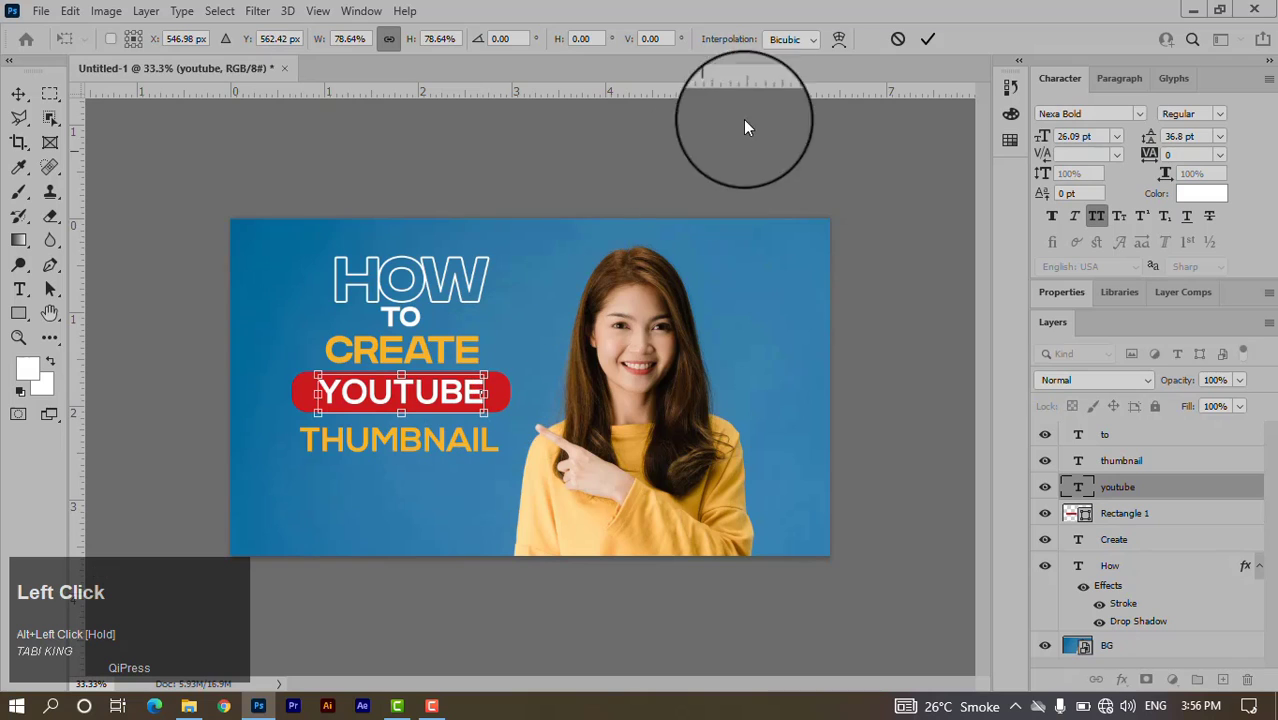
pyautogui.click(927, 45)
pyautogui.click(505, 405)
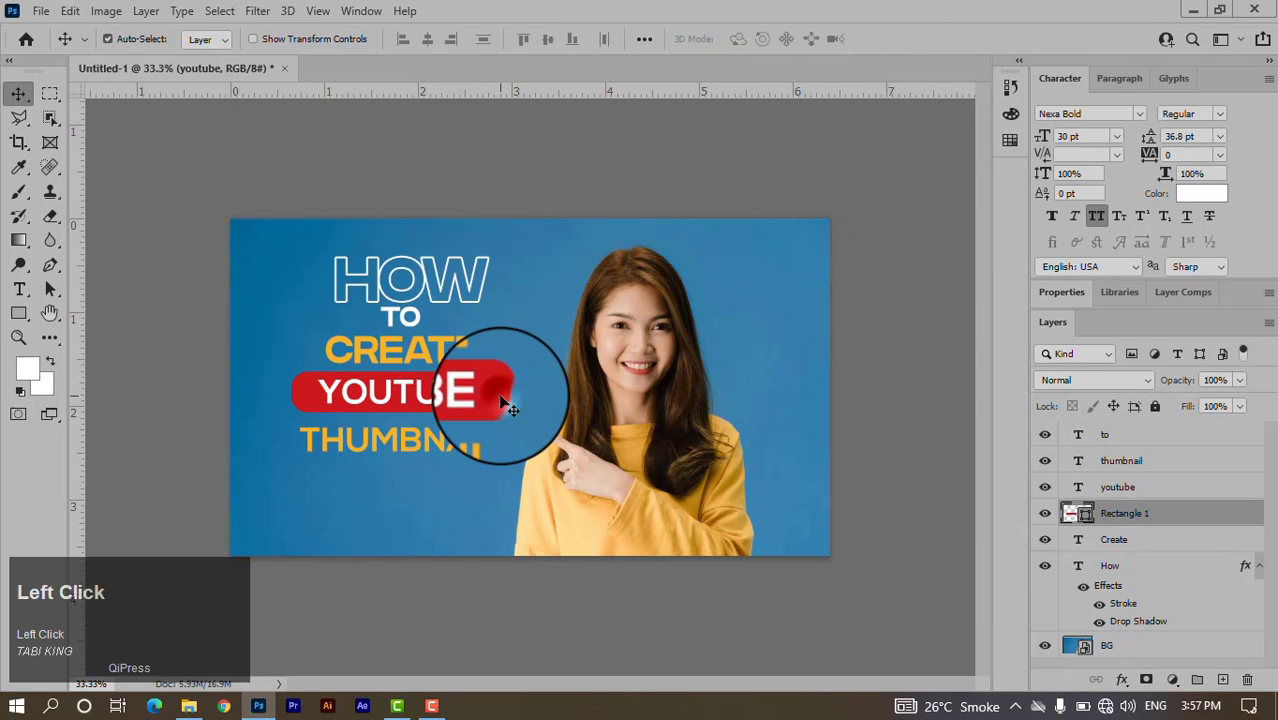
pyautogui.hotkey('ctrl', 't')
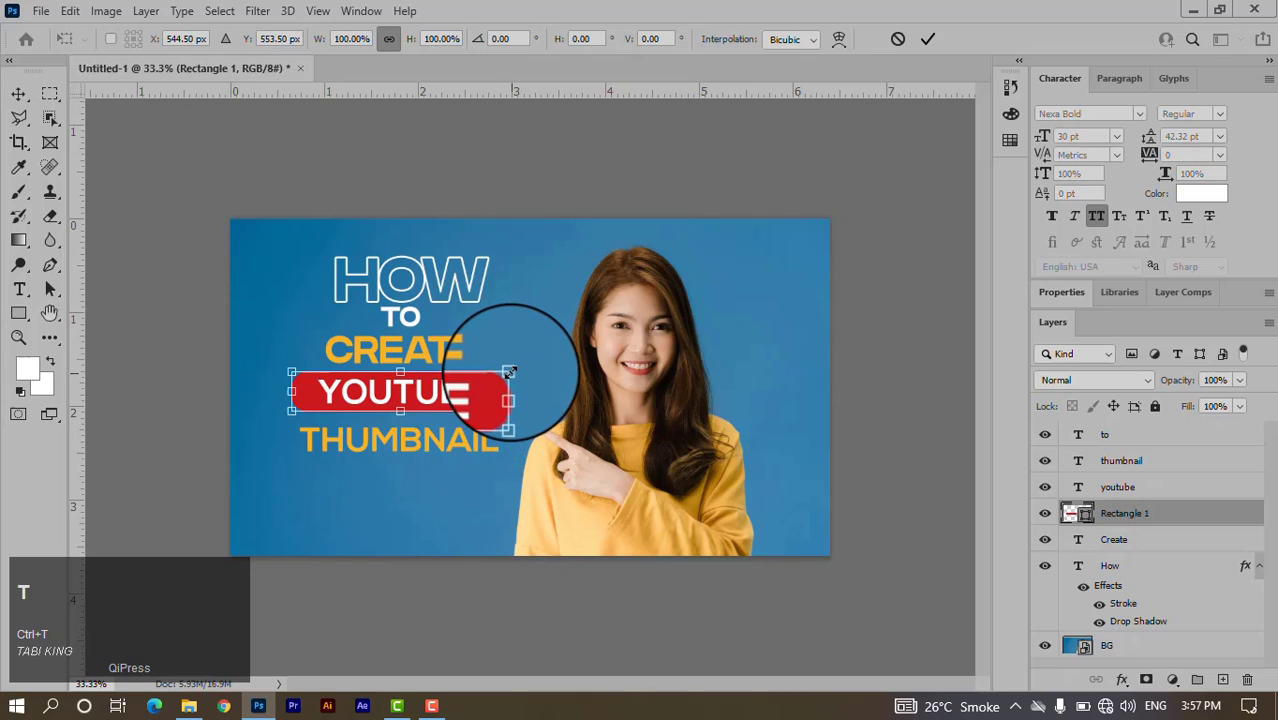
pyautogui.moveTo(510, 372); pyautogui.dragTo(498, 390)
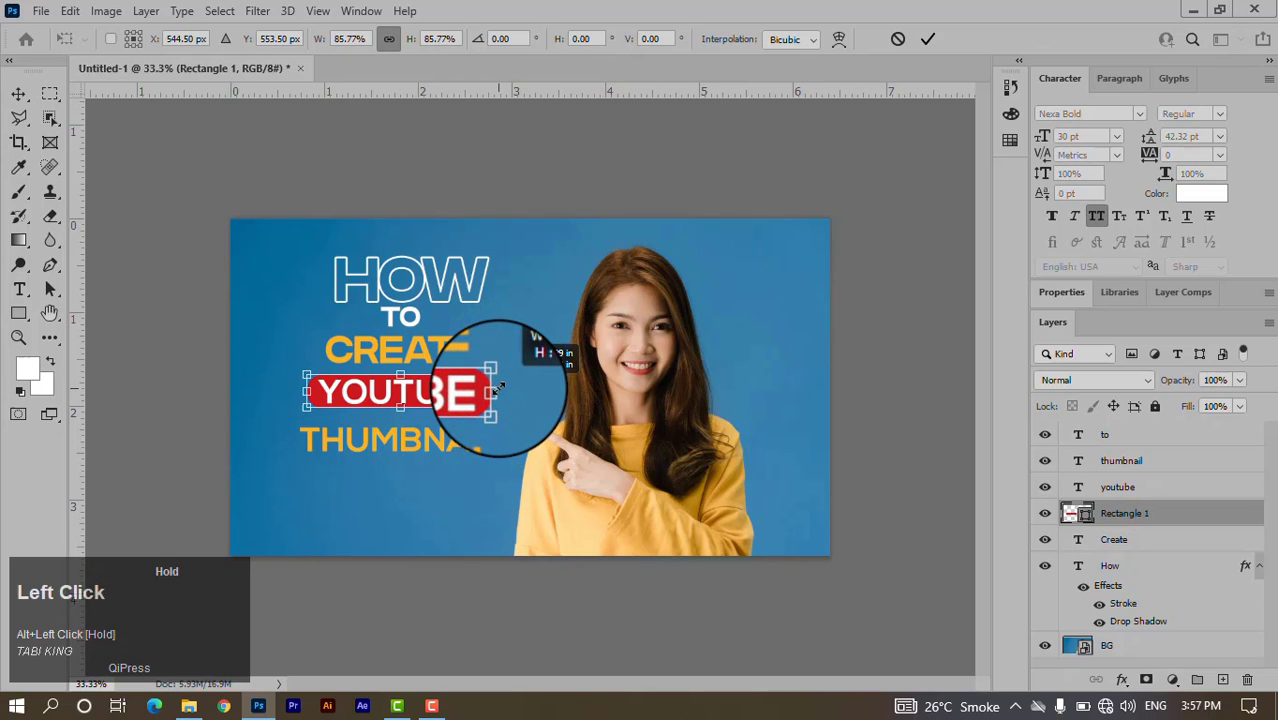
pyautogui.click(928, 42)
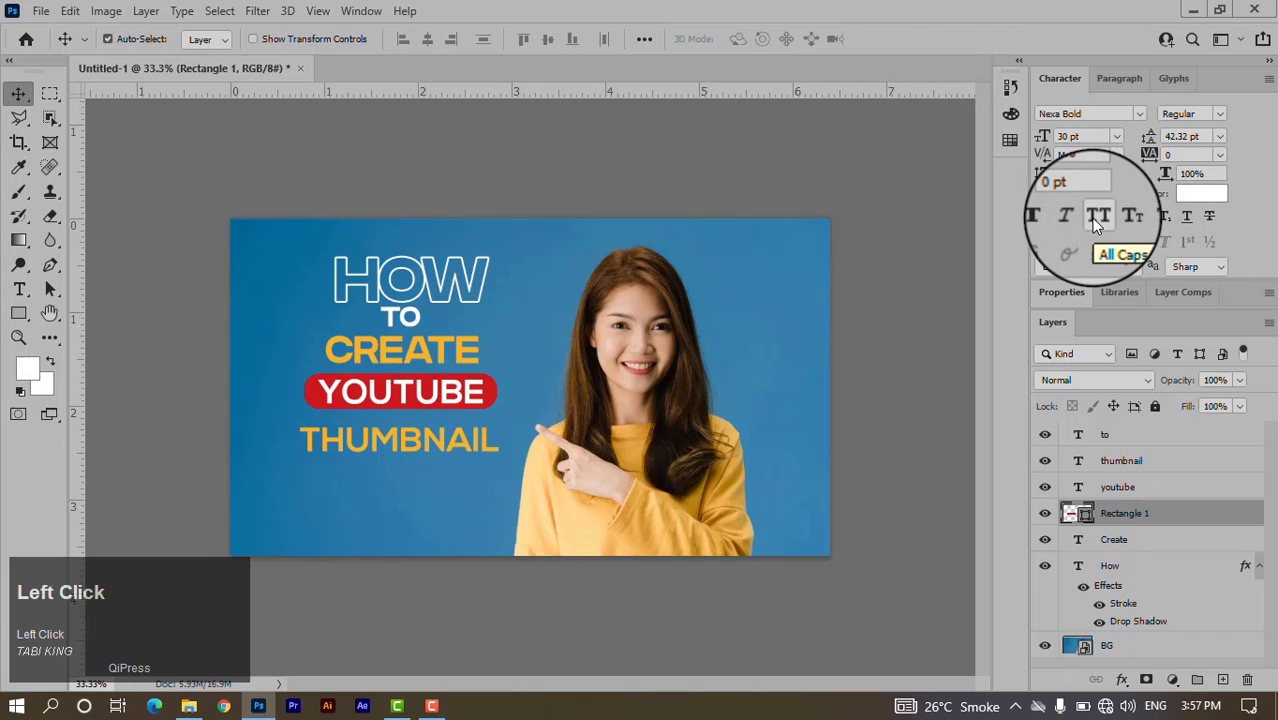
# Toggle All Caps off and back on for the youtube text.
pyautogui.click(1112, 488)
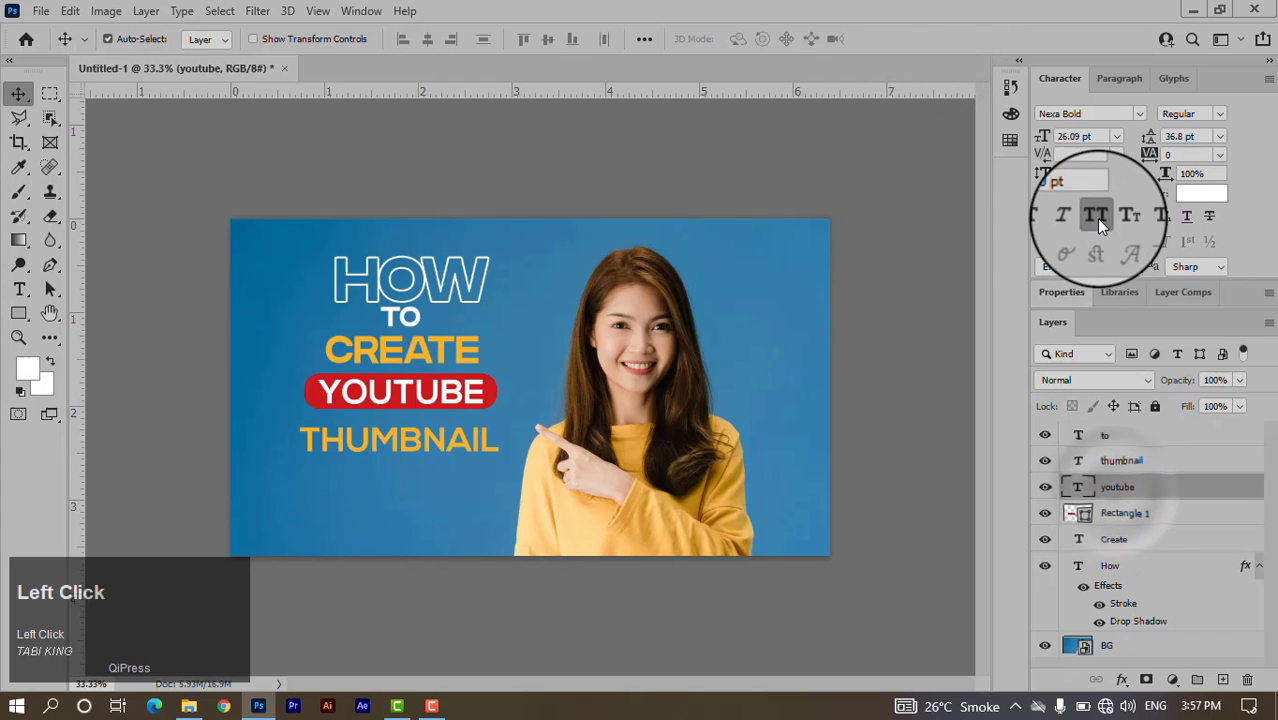
pyautogui.click(1096, 217)
pyautogui.click(1096, 218)
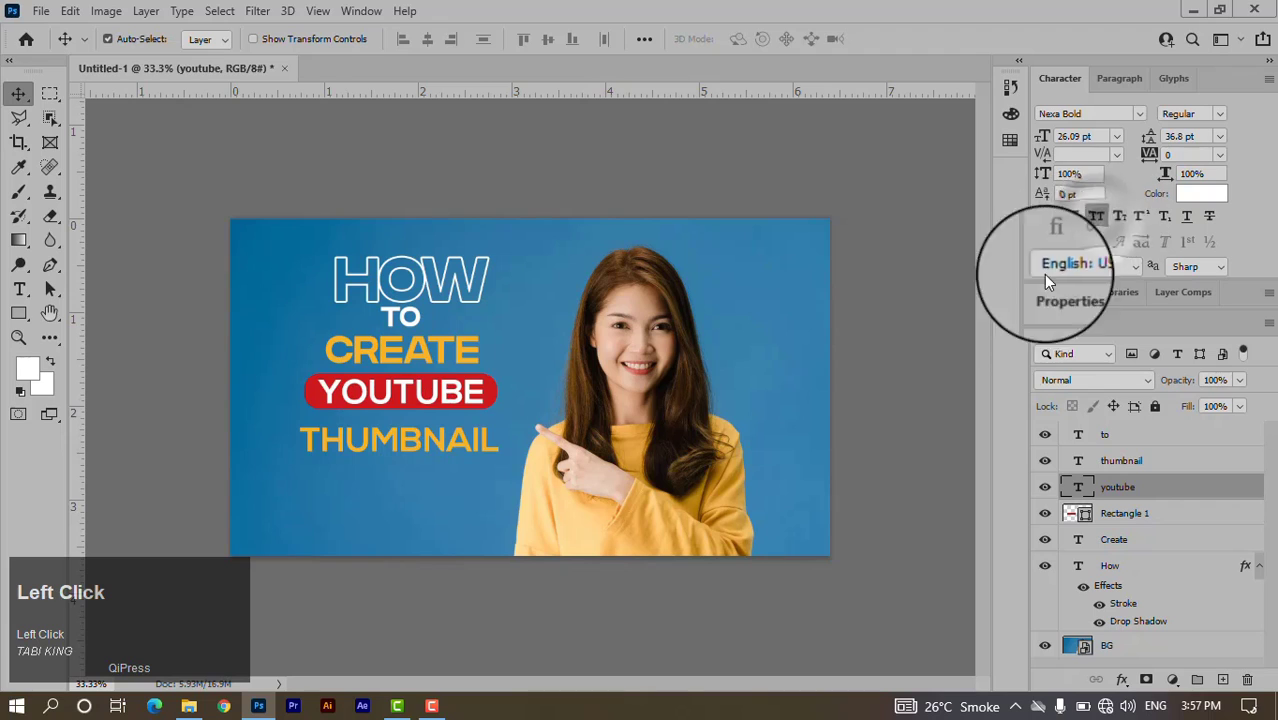
# Duplicate the red bar down behind THUMBNAIL and recolour the copy with the sampled background blue.
pyautogui.click(355, 390)
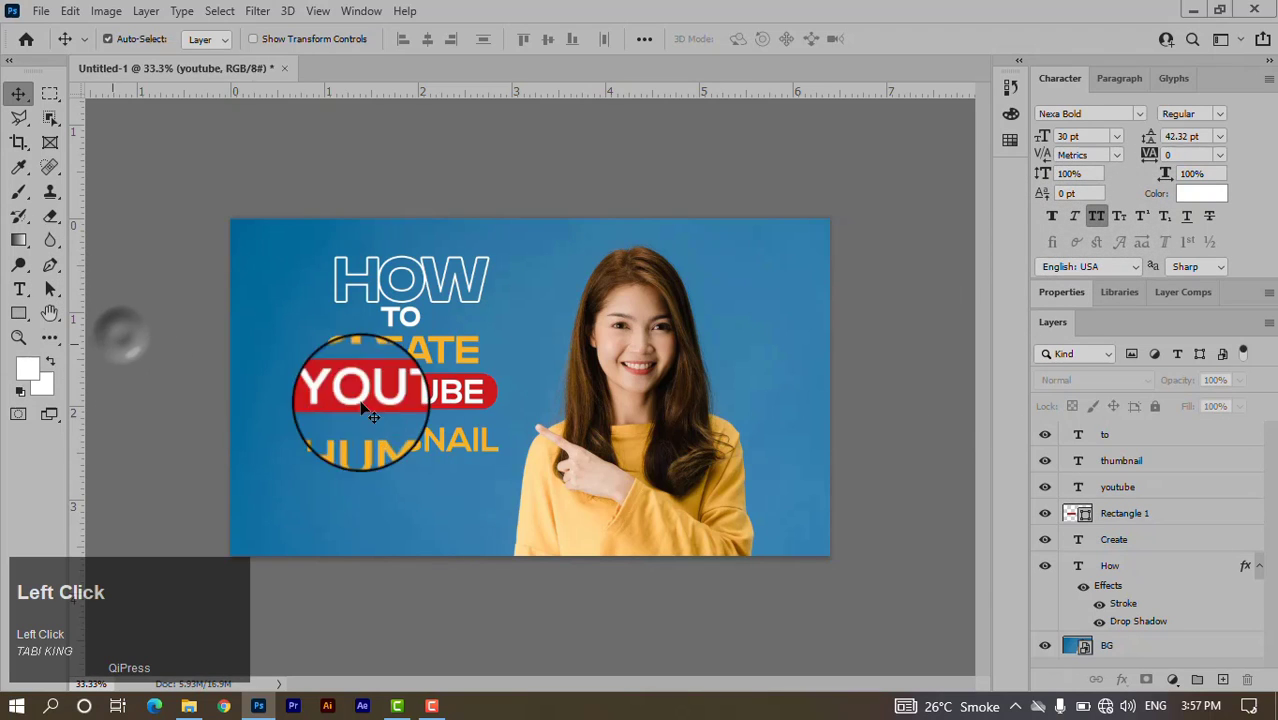
pyautogui.click(444, 451)
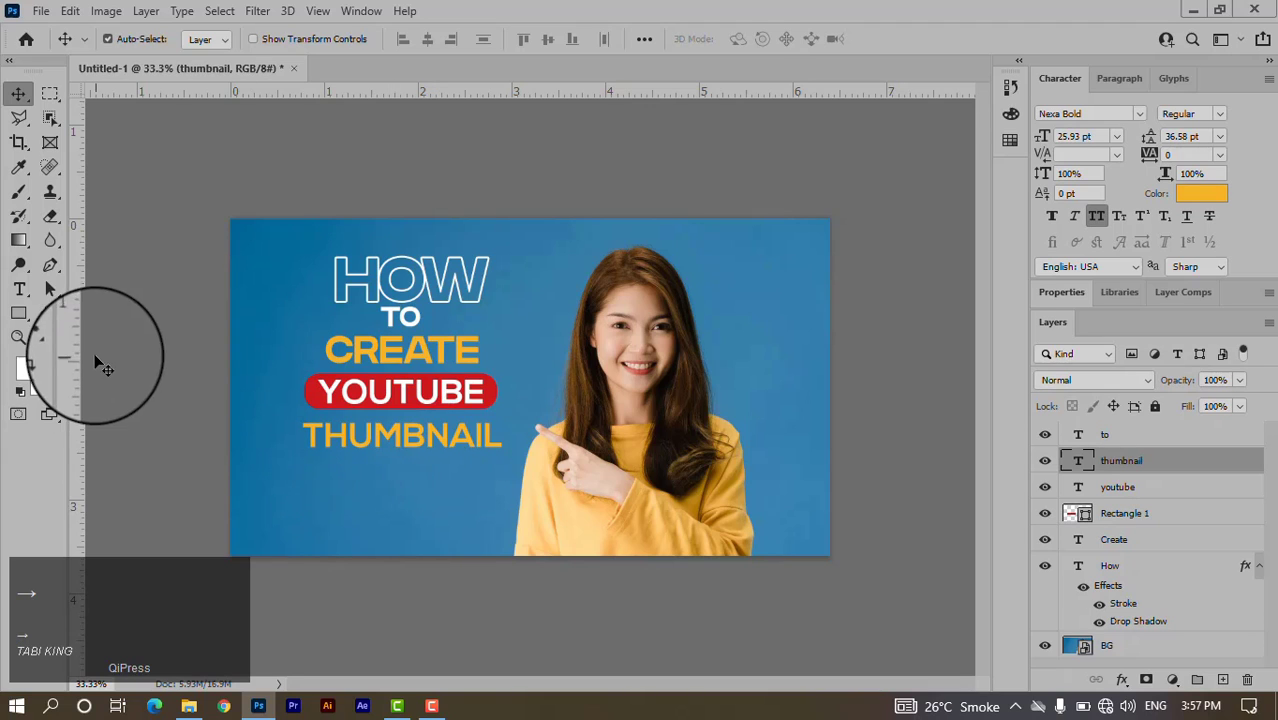
pyautogui.click(491, 405)
pyautogui.moveTo(491, 405); pyautogui.dragTo(489, 440)
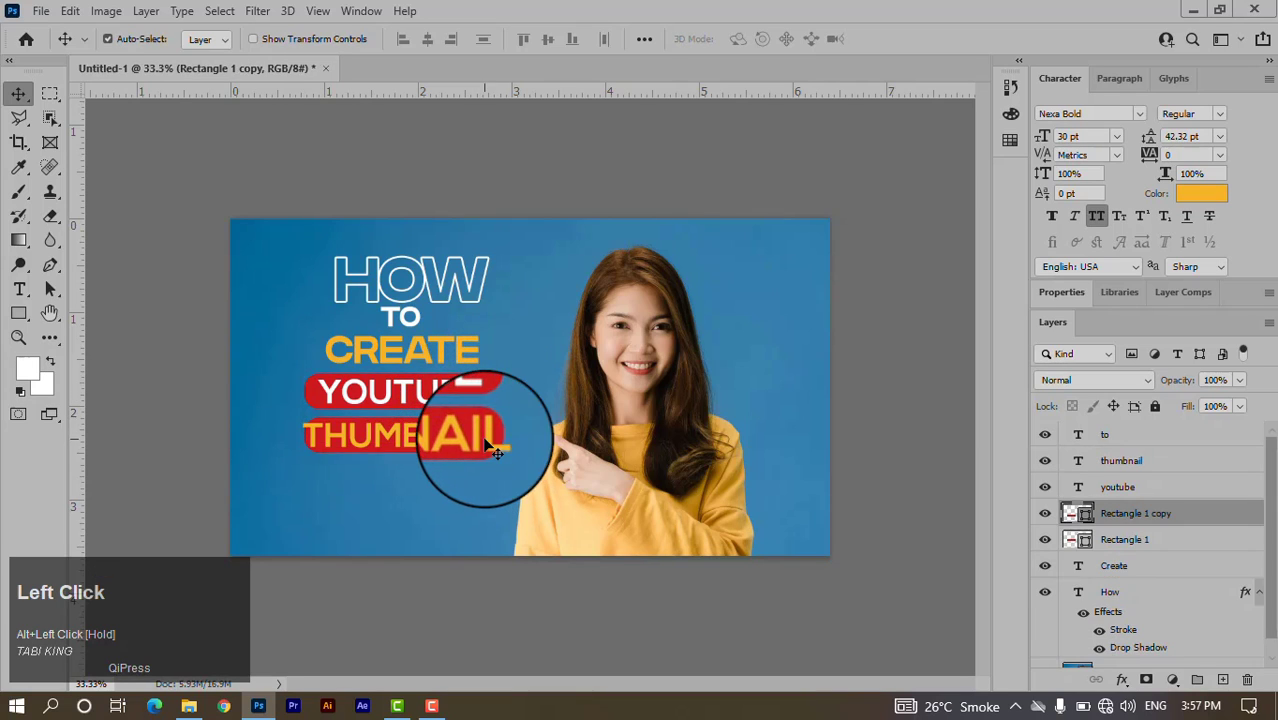
pyautogui.click(1092, 515)
pyautogui.doubleClick(1092, 515)
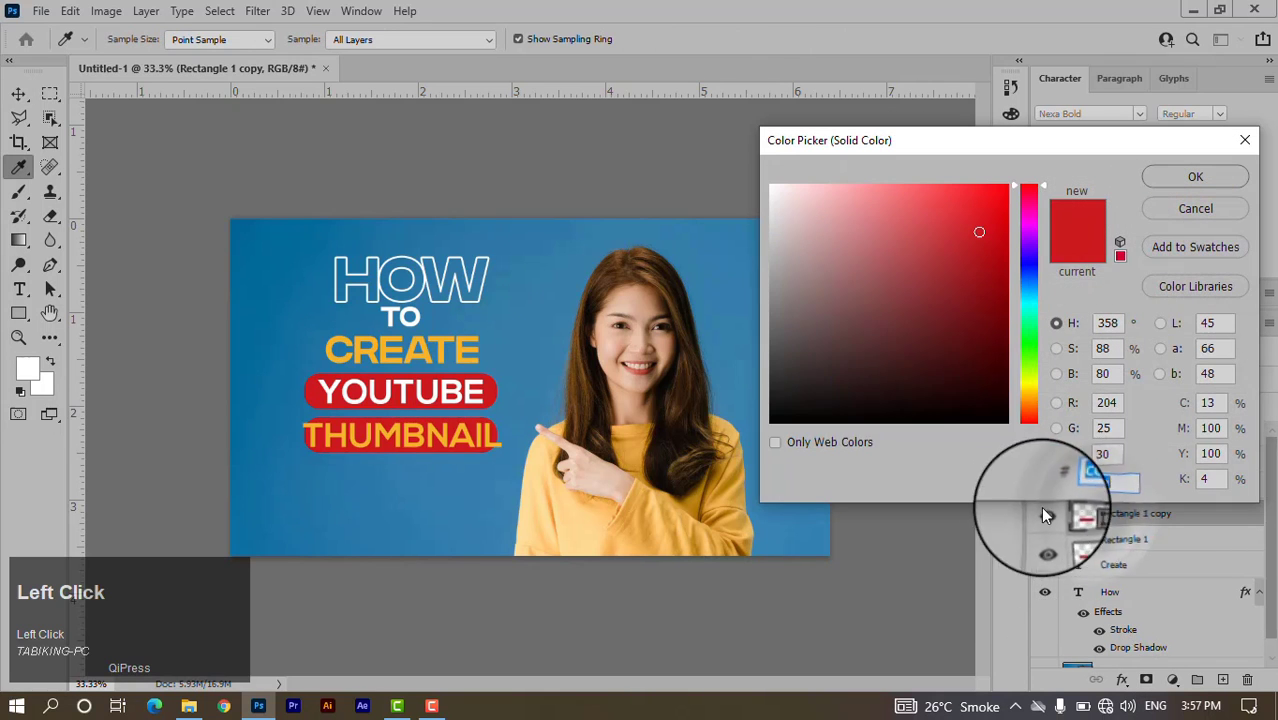
pyautogui.click(524, 355)
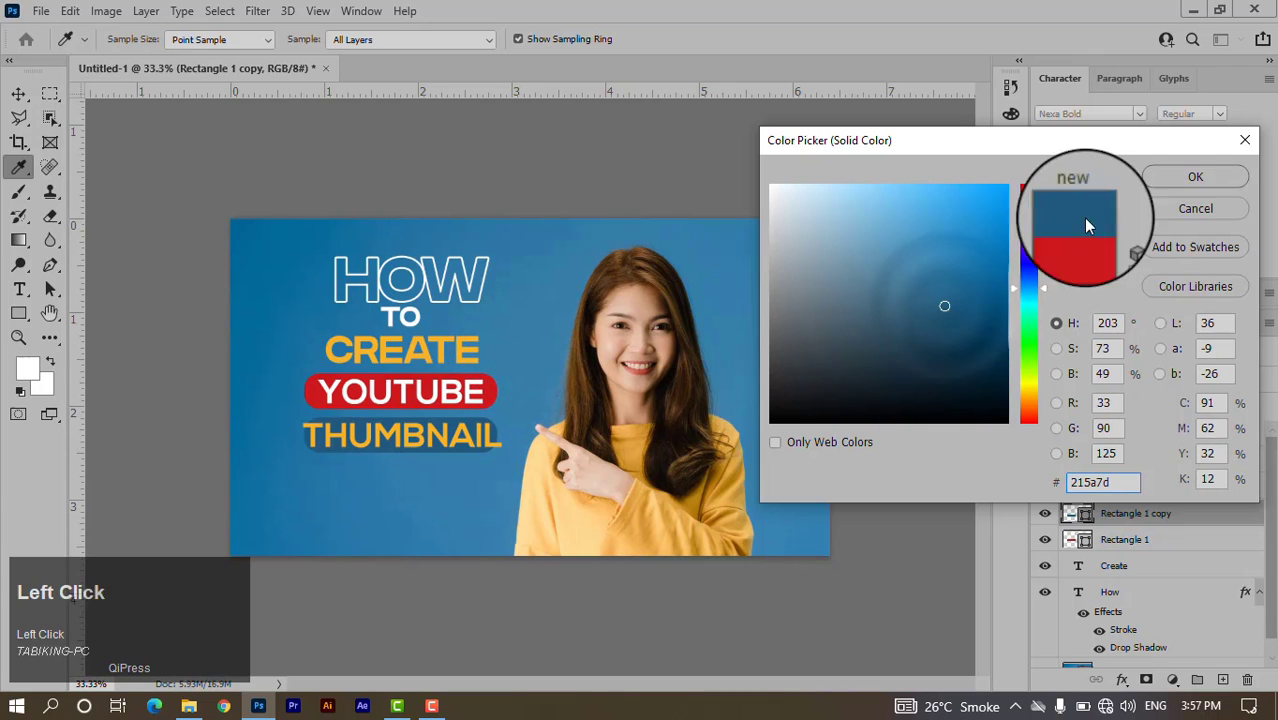
pyautogui.click(1195, 176)
# Shrink the THUMBNAIL text to about 82% (21.36 pt) around its centre.
pyautogui.press('v')
pyautogui.click(480, 452)
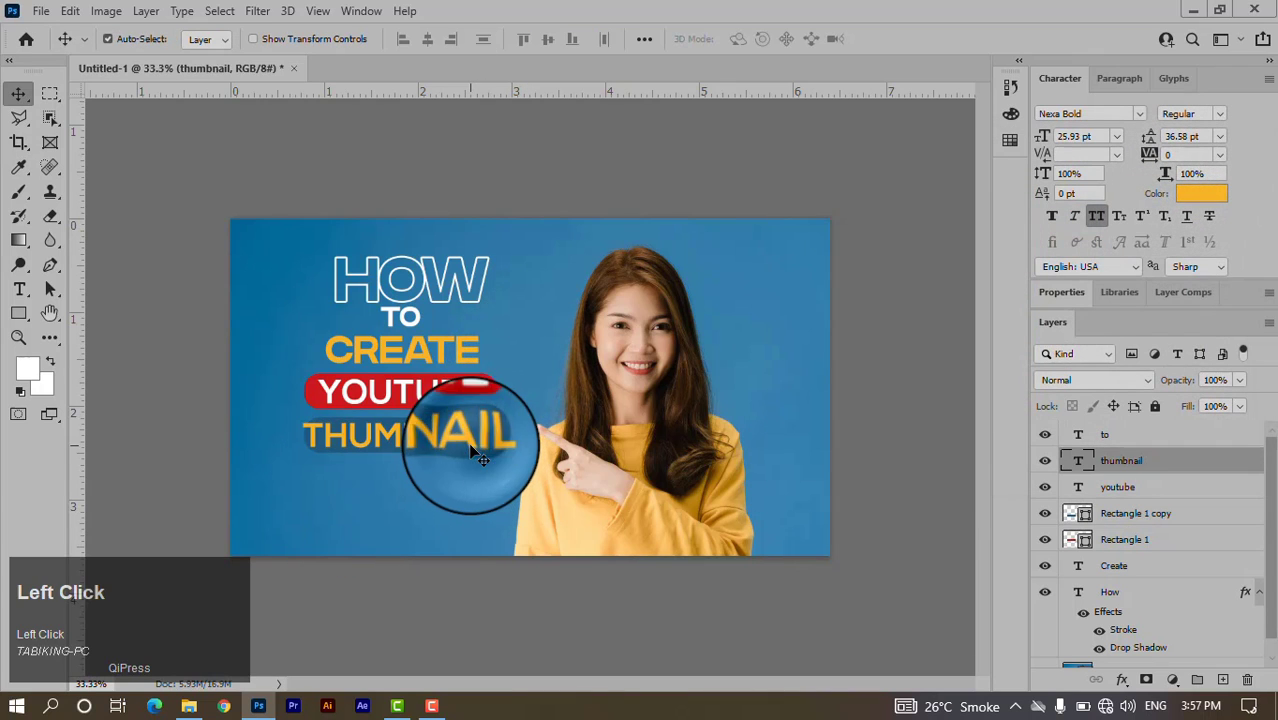
pyautogui.hotkey('ctrl', 't')
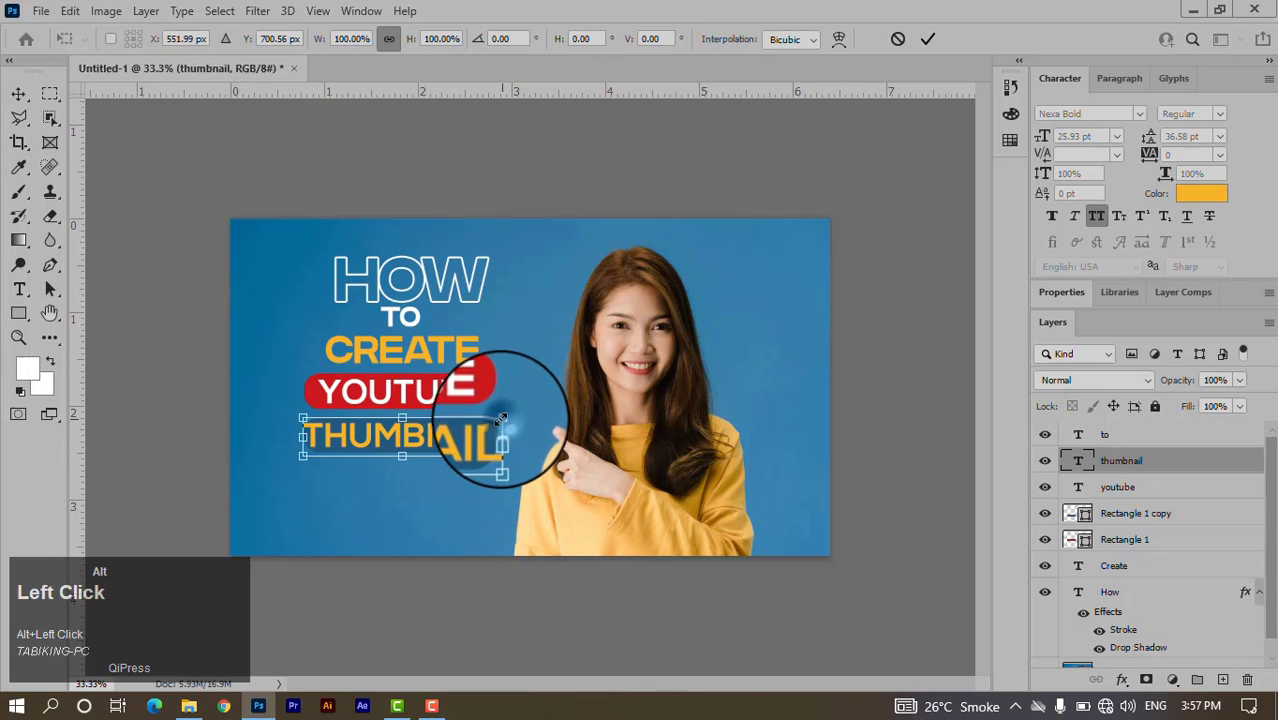
pyautogui.moveTo(501, 417); pyautogui.dragTo(480, 453)
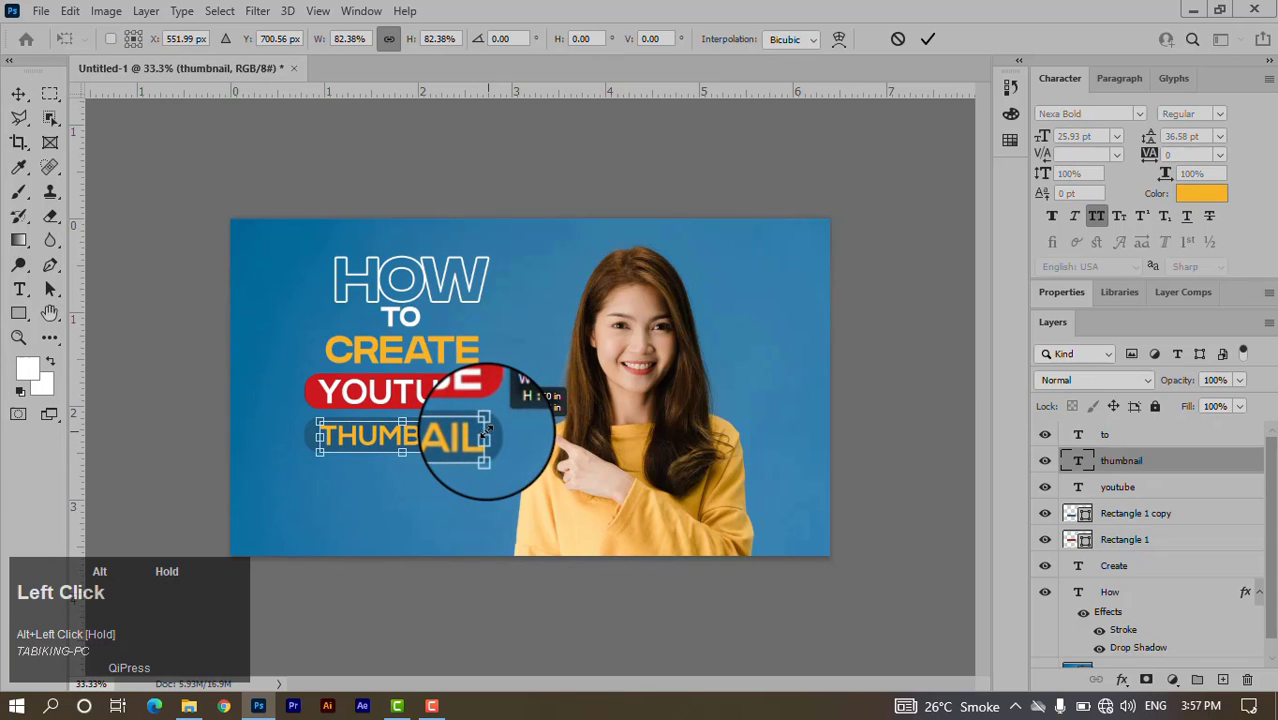
pyautogui.click(925, 41)
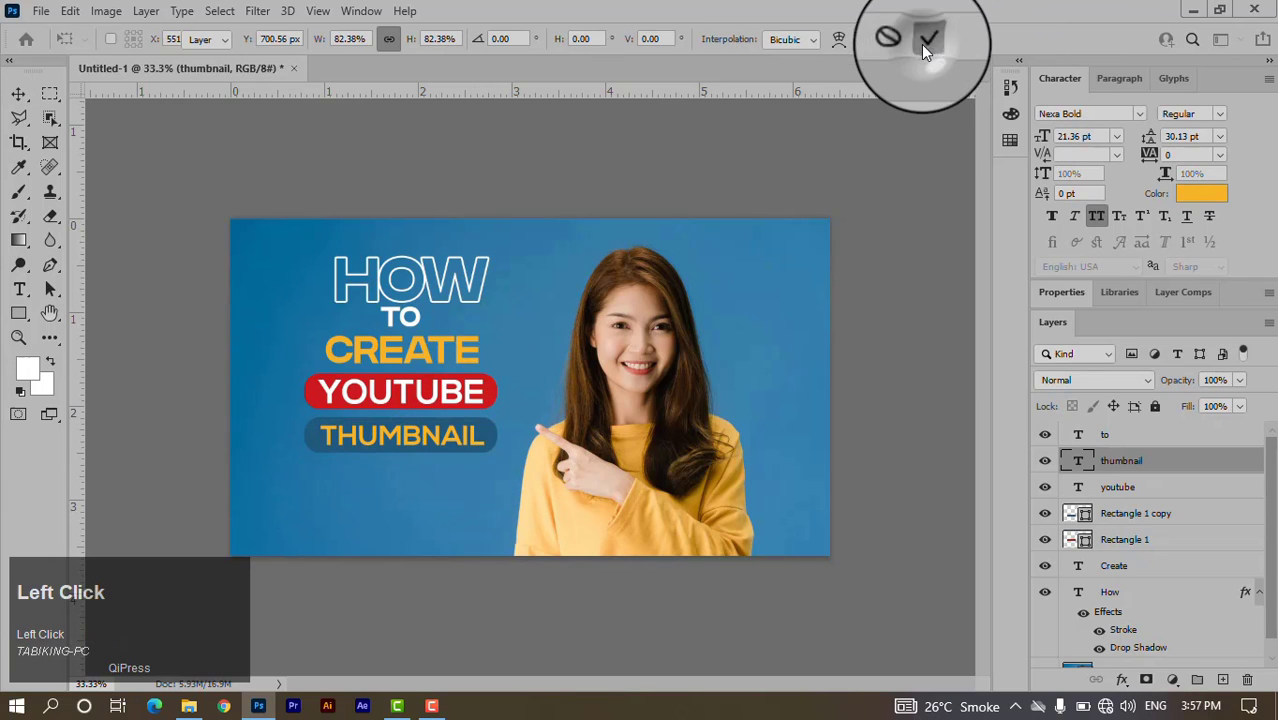
# Change the THUMBNAIL text colour to black.
pyautogui.click(1201, 193)
pyautogui.moveTo(920, 300); pyautogui.dragTo(755, 171)
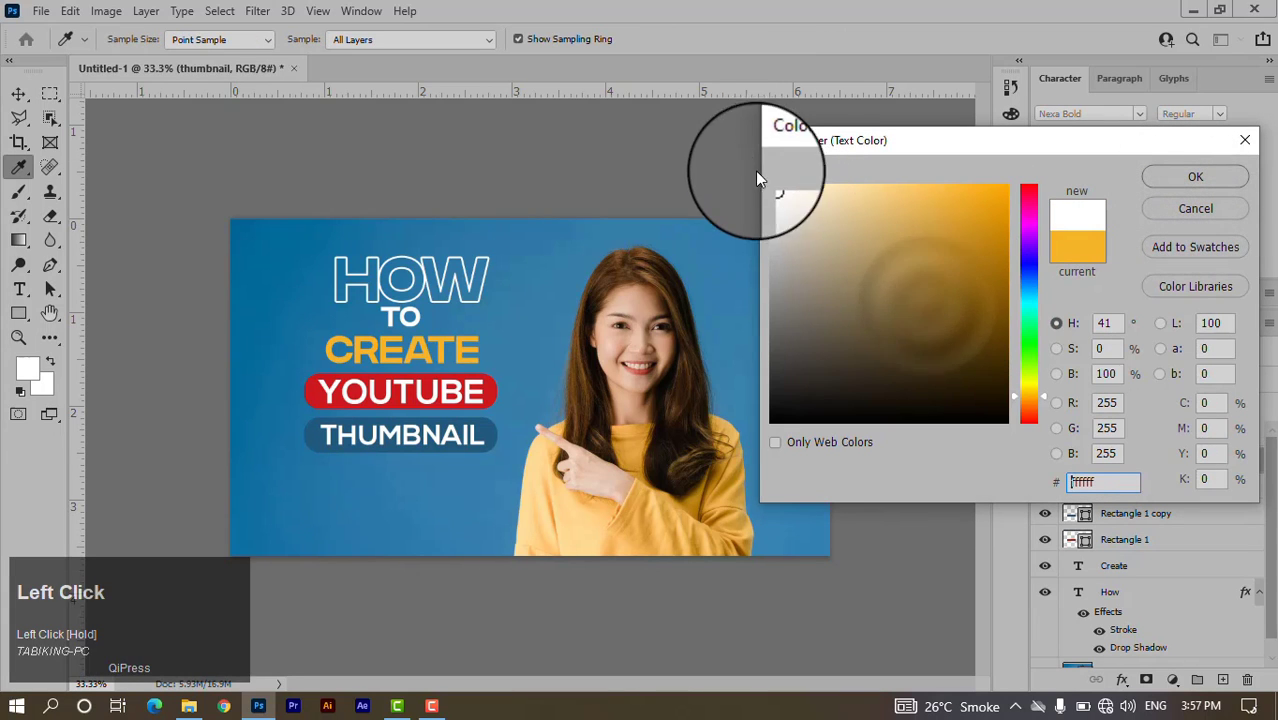
pyautogui.moveTo(938, 333); pyautogui.dragTo(1023, 460)
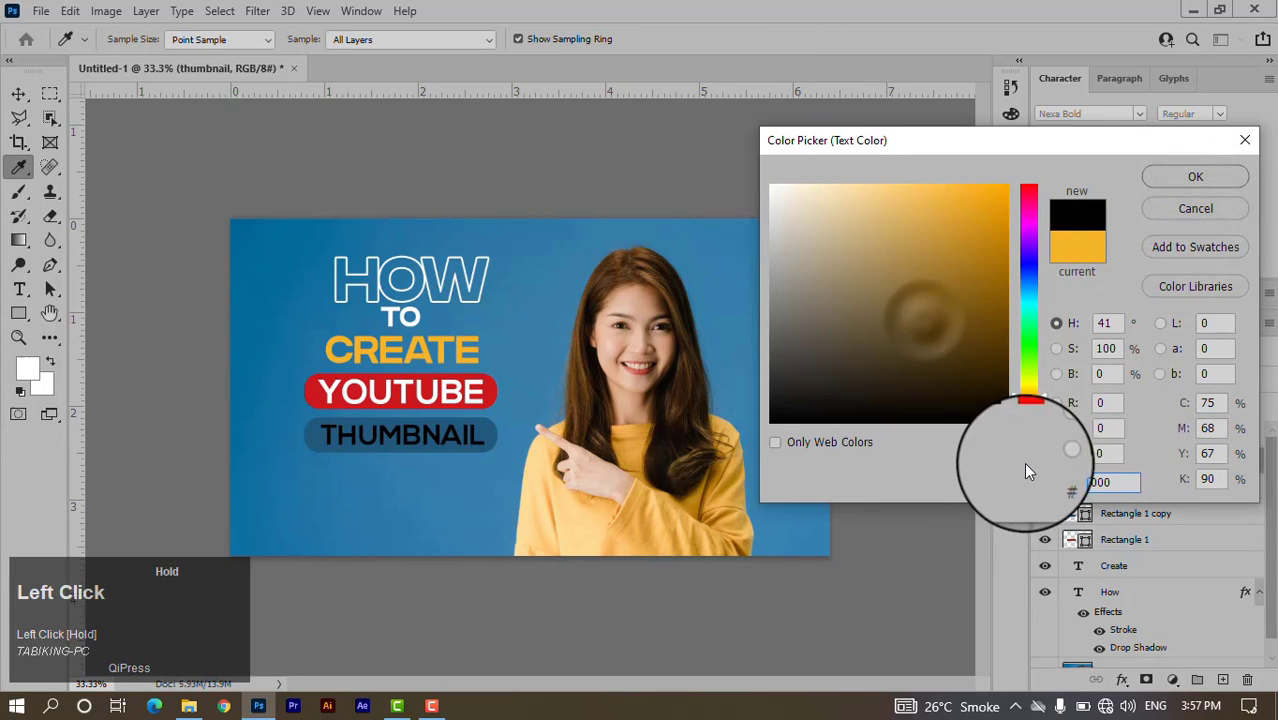
pyautogui.click(1194, 180)
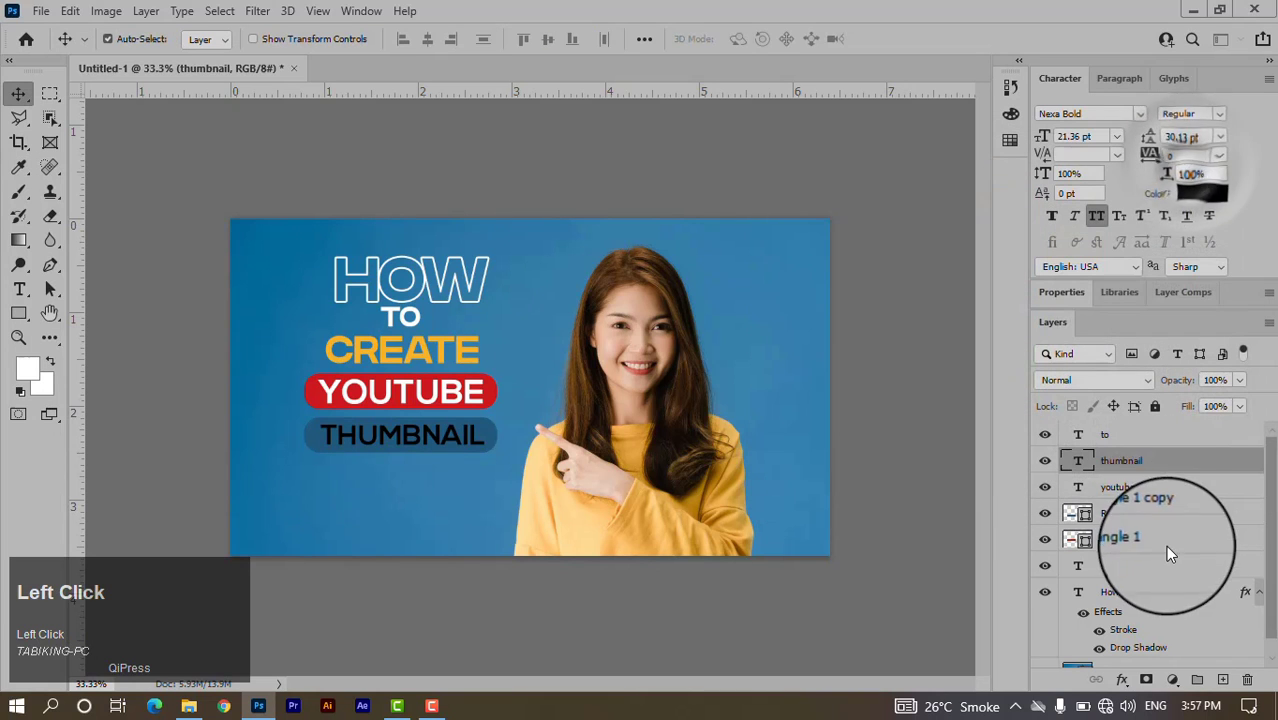
# Add a 4 px white stroke layer style to the THUMBNAIL text.
pyautogui.doubleClick(1220, 462)
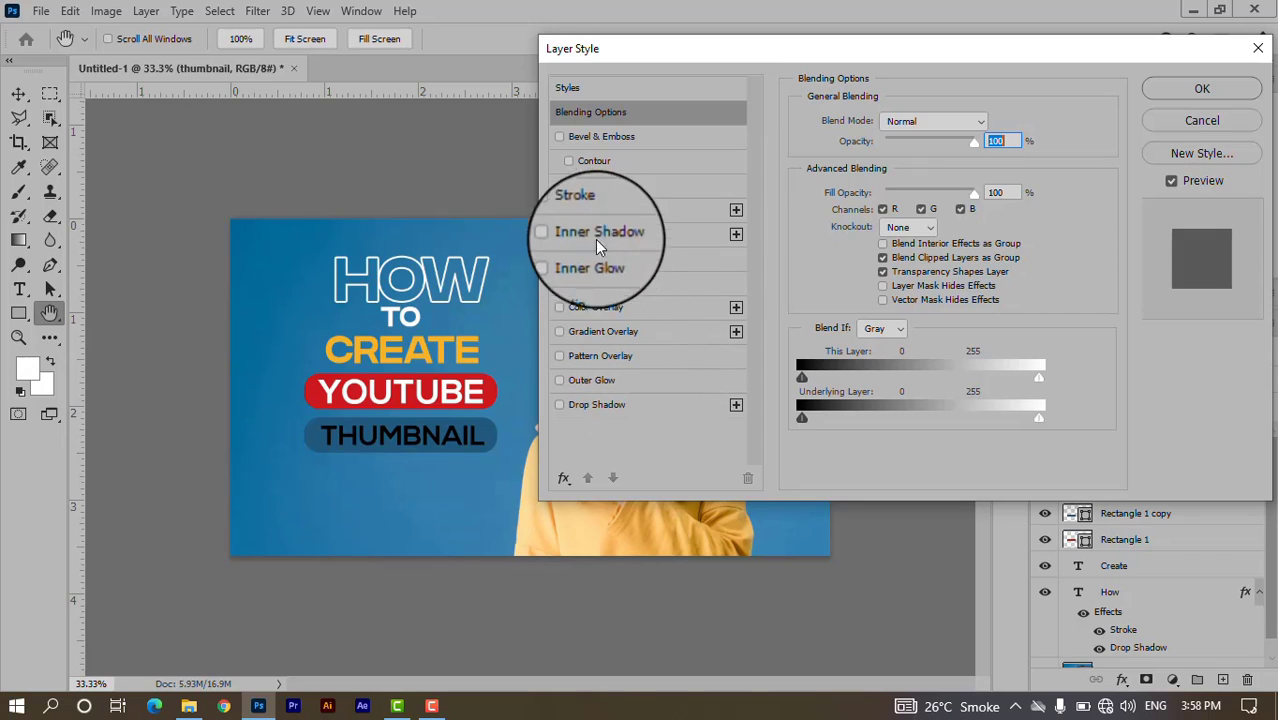
pyautogui.click(590, 212)
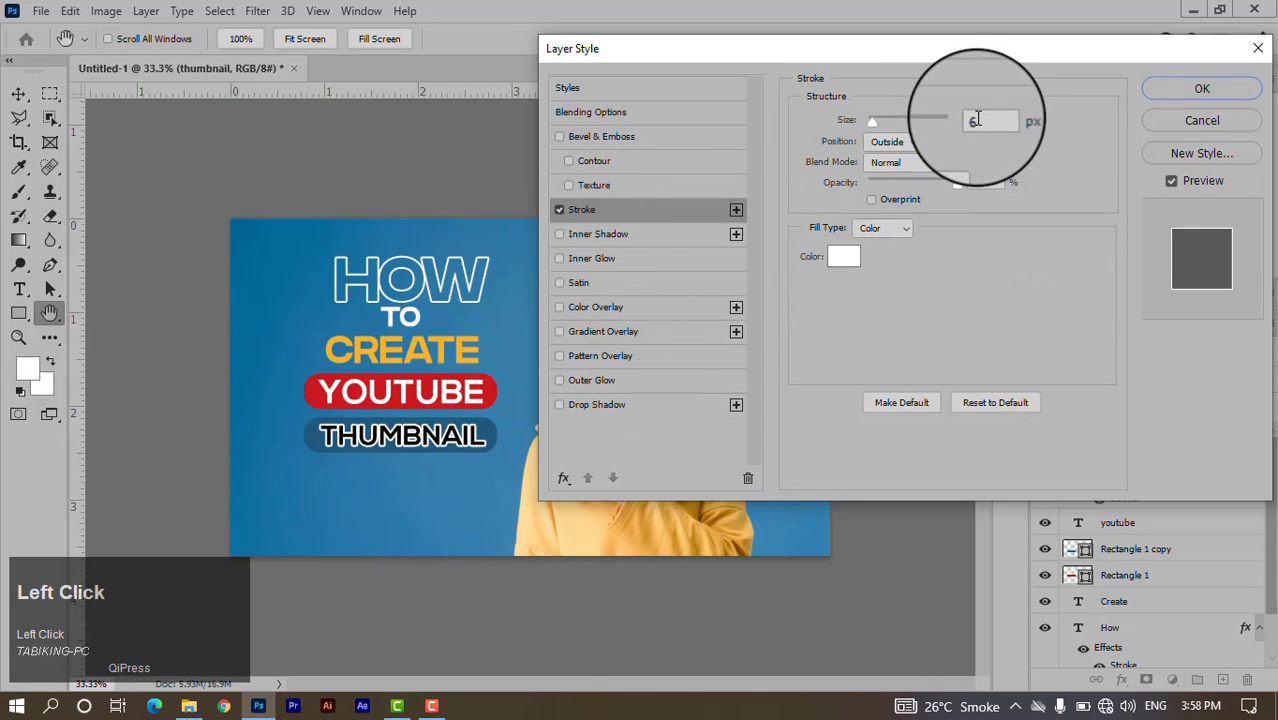
pyautogui.moveTo(984, 119); pyautogui.dragTo(948, 117)
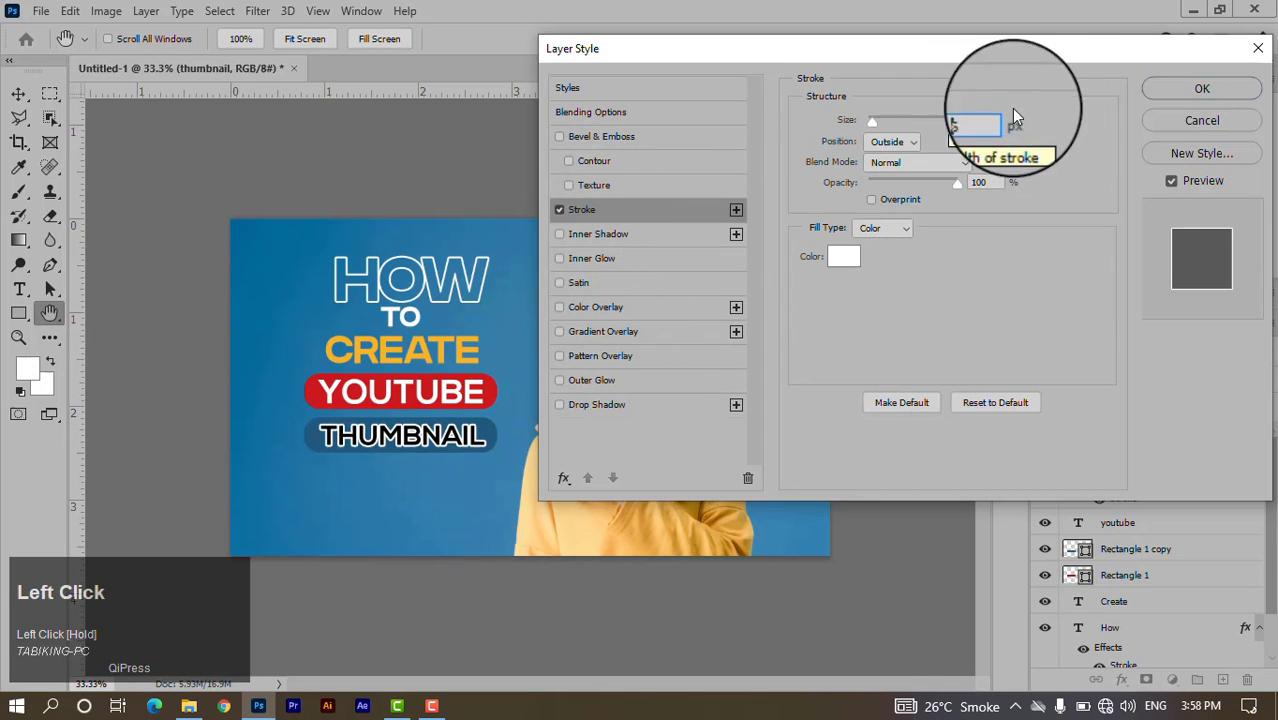
pyautogui.moveTo(990, 119); pyautogui.dragTo(963, 120)
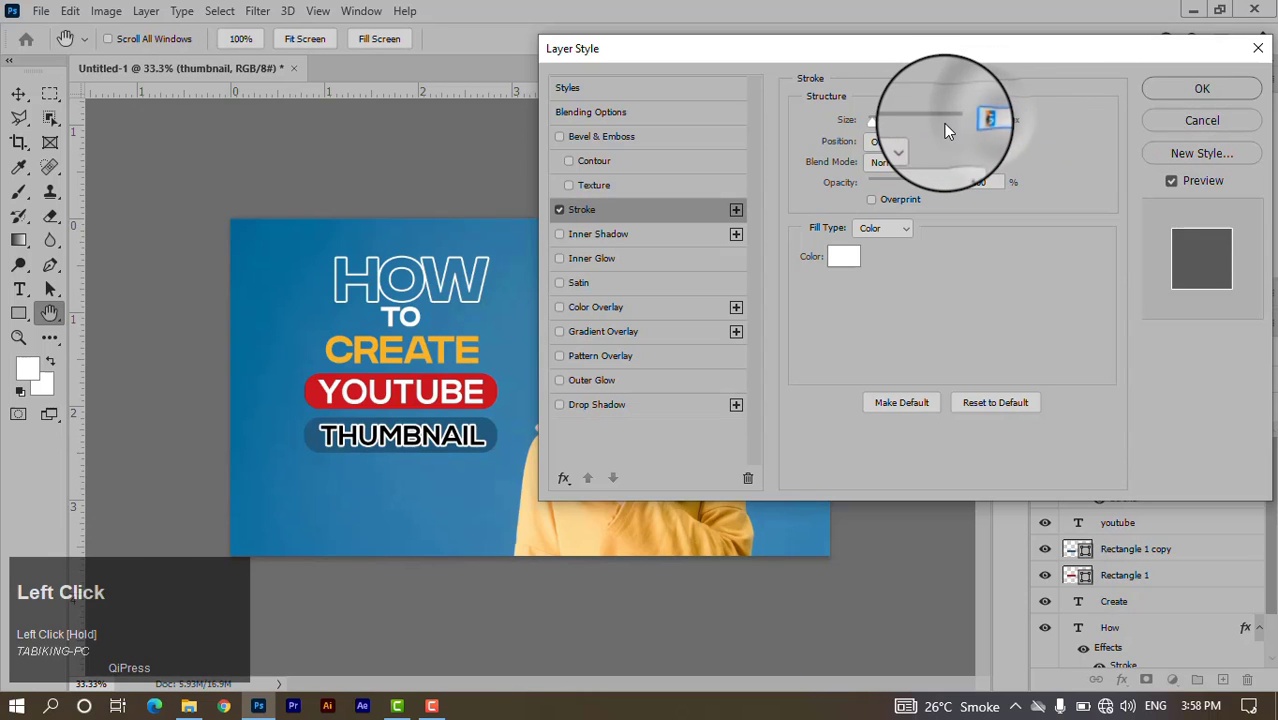
pyautogui.write('4')
pyautogui.press('Return')
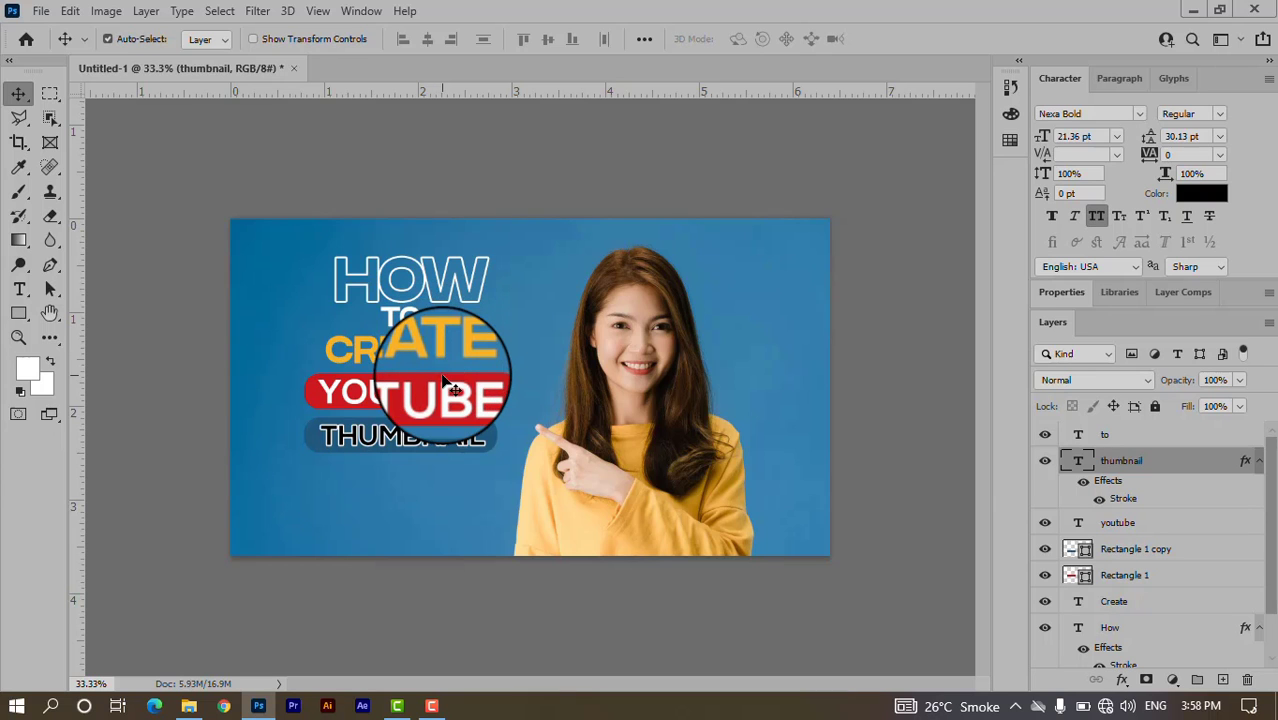
# Browse to D: > ALL SOFTWARE > ALL PNG > All Type PnG > Social Media and drag out the WhatsApp logo.
pyautogui.click(1194, 10)
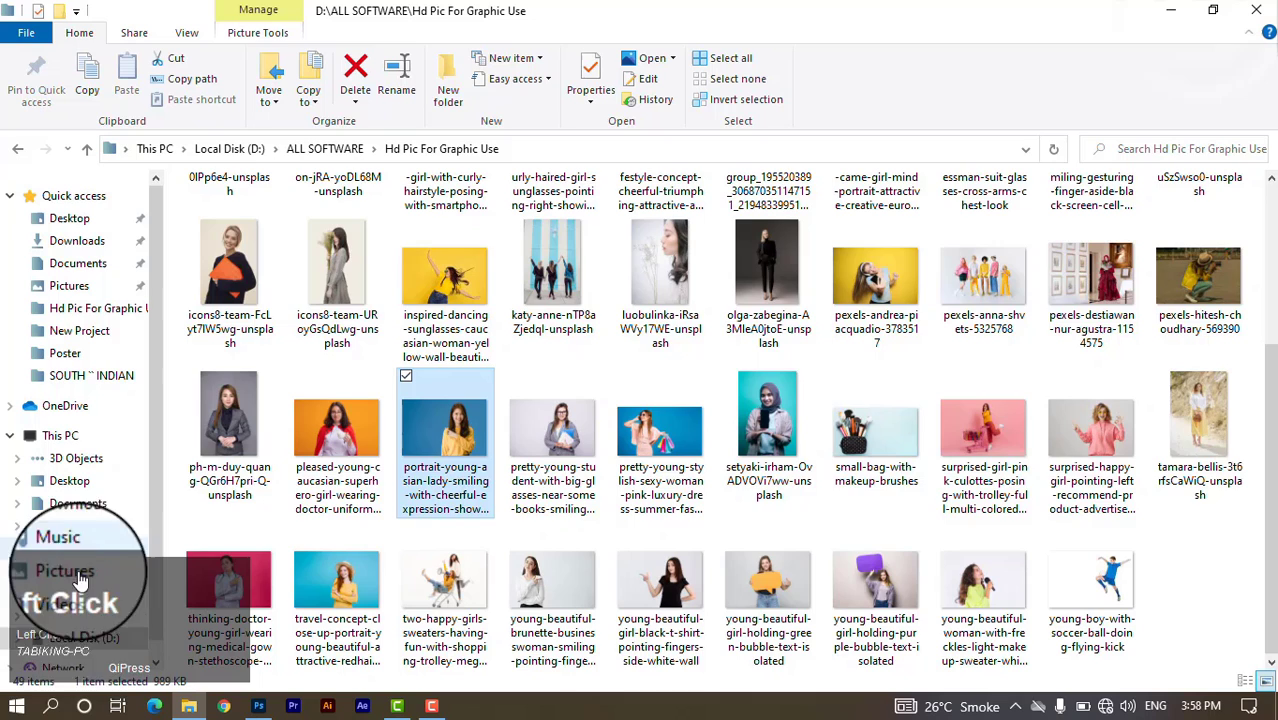
pyautogui.click(84, 638)
pyautogui.doubleClick(437, 260)
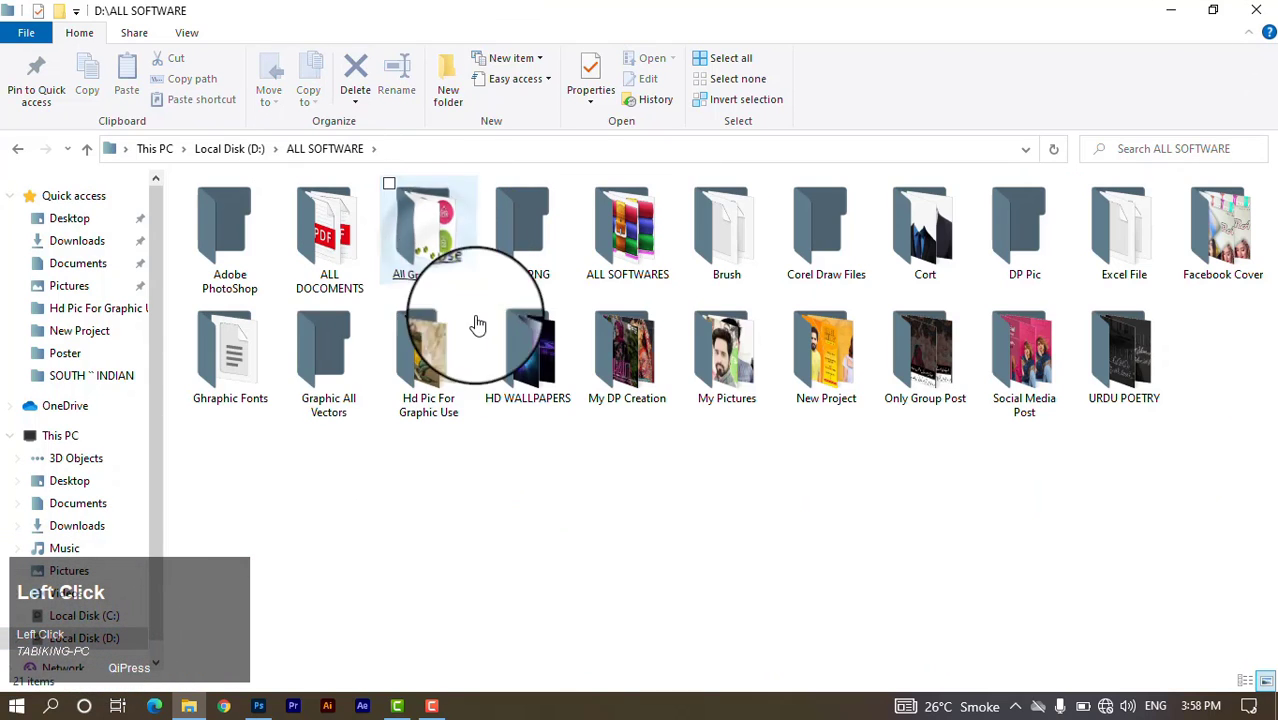
pyautogui.doubleClick(542, 257)
pyautogui.doubleClick(270, 256)
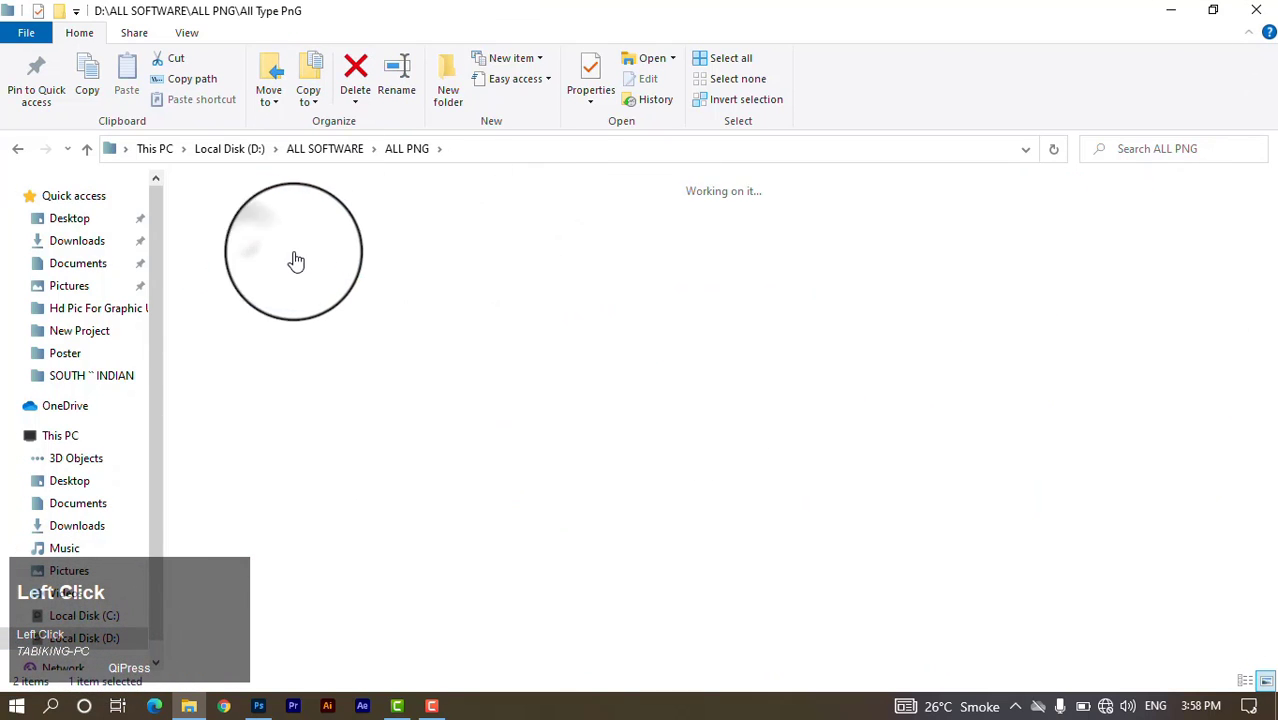
pyautogui.scroll(-1, 765, 410)
pyautogui.click(448, 622)
pyautogui.moveTo(365, 263); pyautogui.dragTo(462, 413)
# Place the WhatsApp logo, shrink it to a small icon, and position it below THUMBNAIL at left.
pyautogui.hotkey('alt', 'Tab')
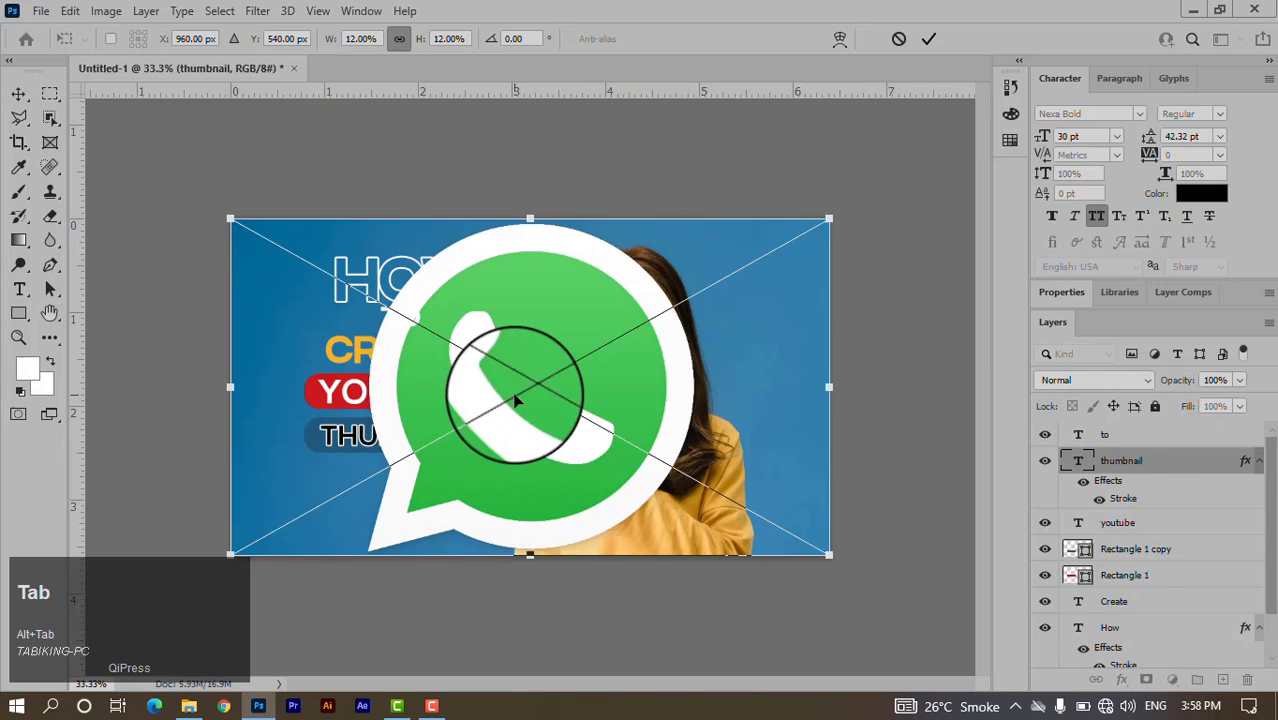
pyautogui.keyDown('alt'); pyautogui.click(829, 218); pyautogui.keyUp('alt')
pyautogui.moveTo(829, 218); pyautogui.dragTo(314, 503)
pyautogui.click(928, 38)
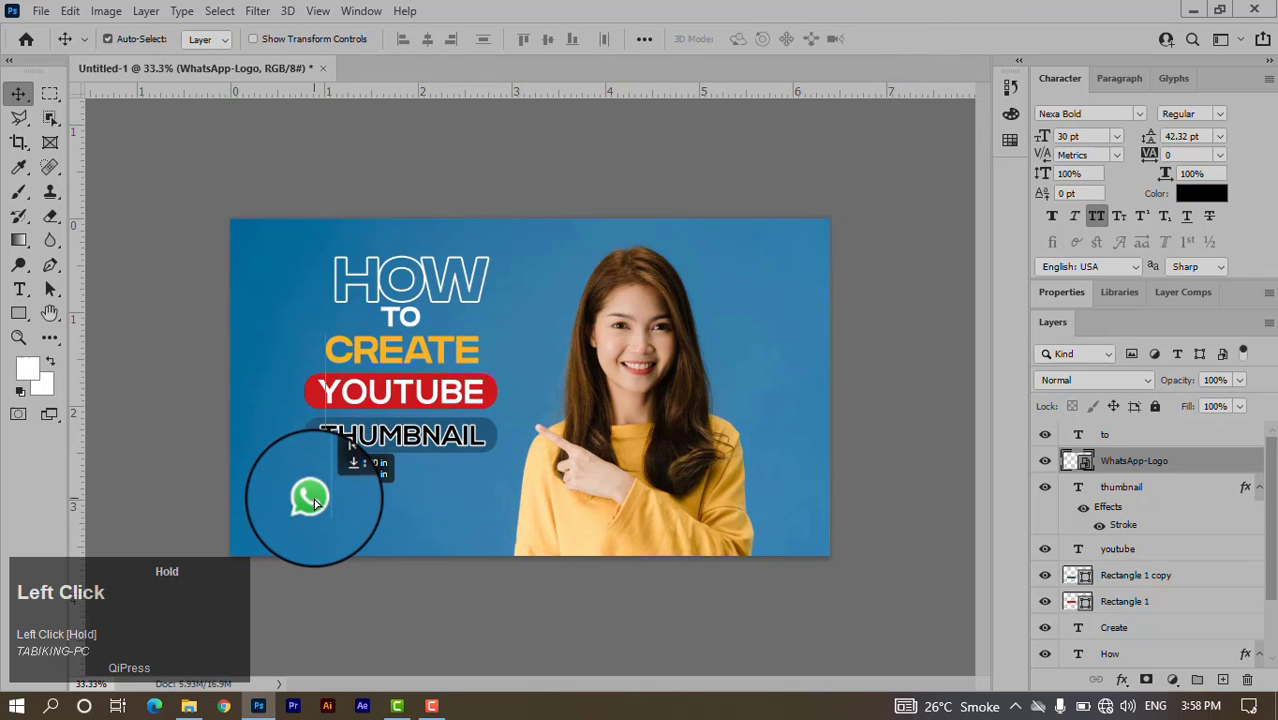
pyautogui.moveTo(314, 503); pyautogui.dragTo(316, 503)
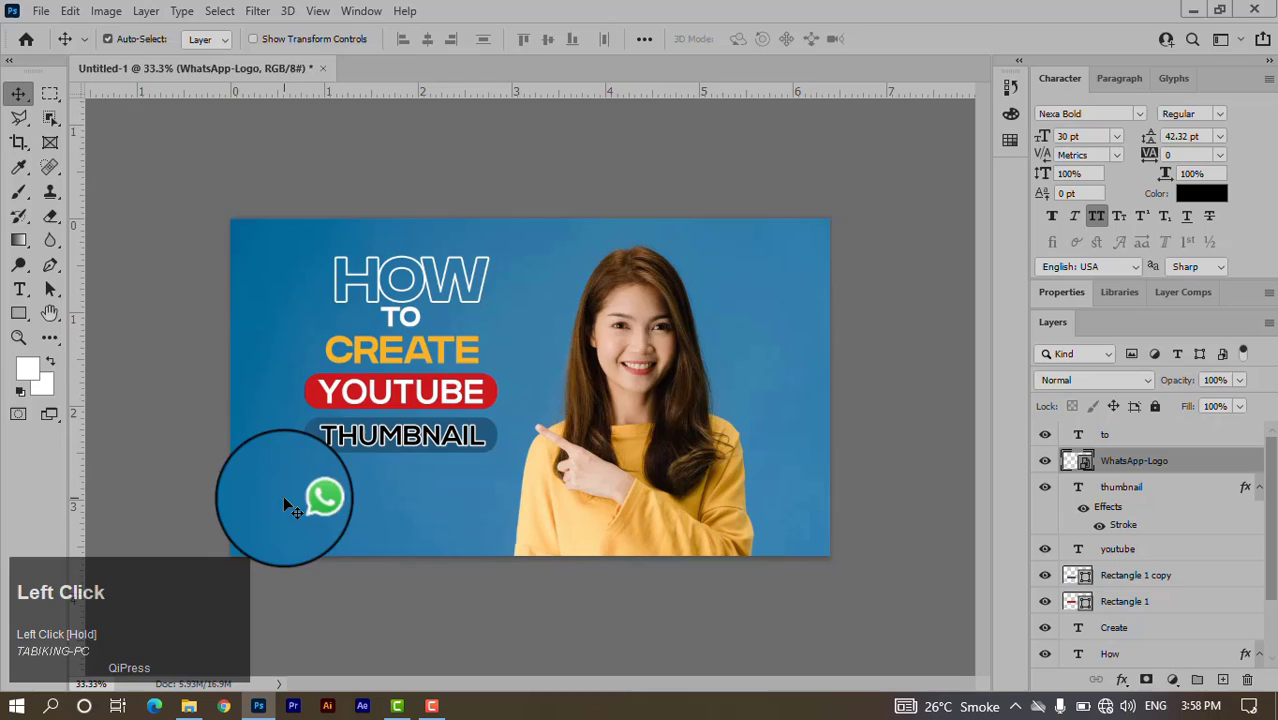
# Drop the Instagram logo into Photoshop and shrink it to a small icon beside WhatsApp.
pyautogui.click(1196, 14)
pyautogui.moveTo(243, 262); pyautogui.dragTo(531, 372)
pyautogui.hotkey('alt', 'Tab')
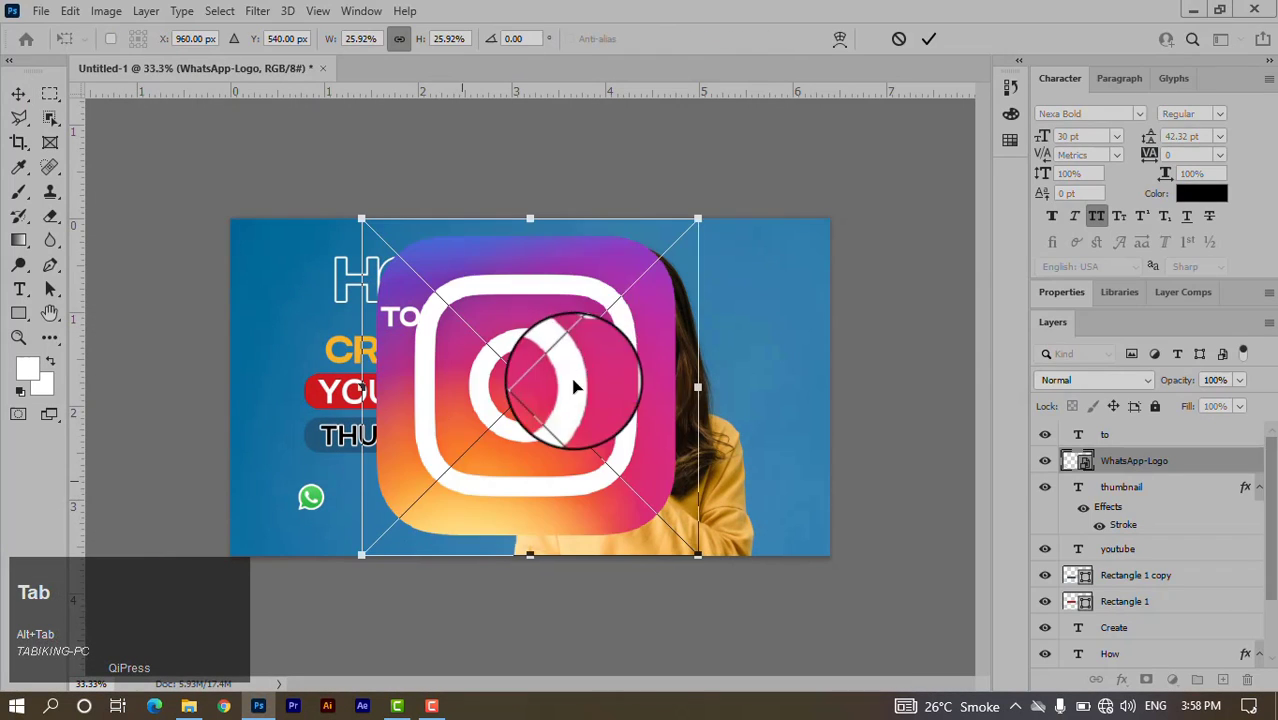
pyautogui.moveTo(707, 215); pyautogui.dragTo(425, 503)
pyautogui.click(930, 38)
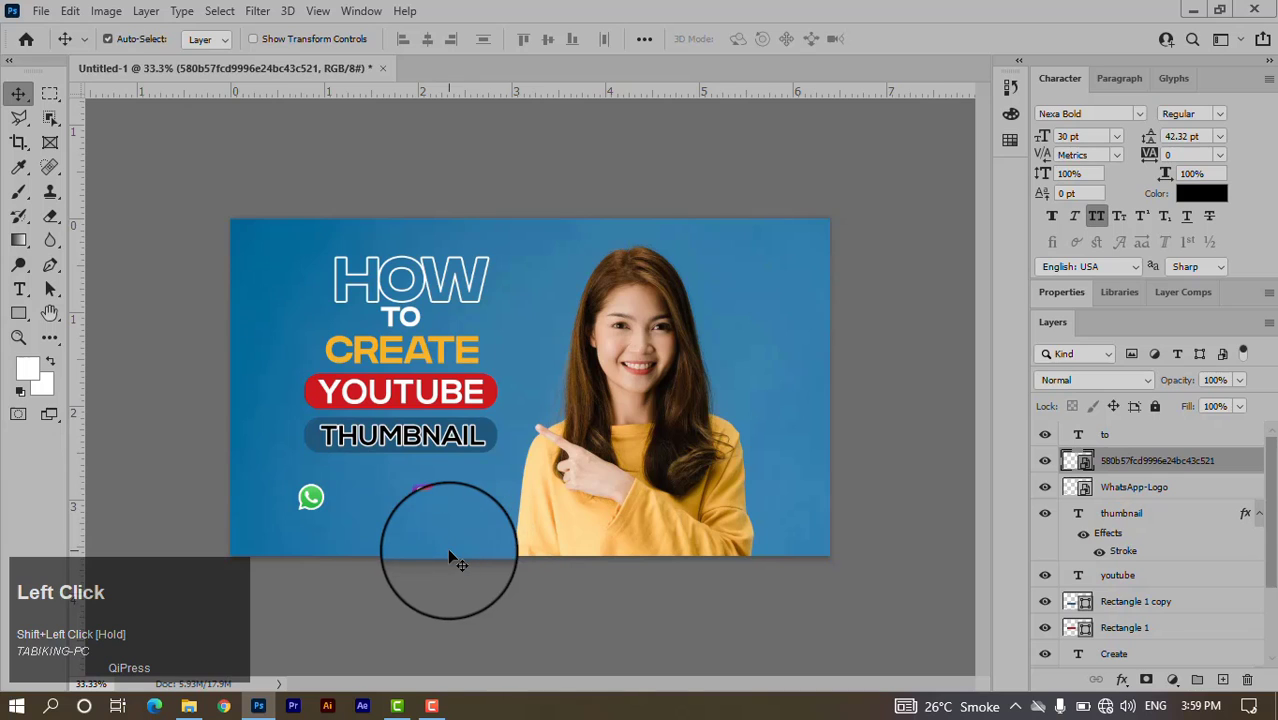
# Type the contact phone number as a new text layer at the lower left.
pyautogui.click(20, 313)
pyautogui.click(19, 289)
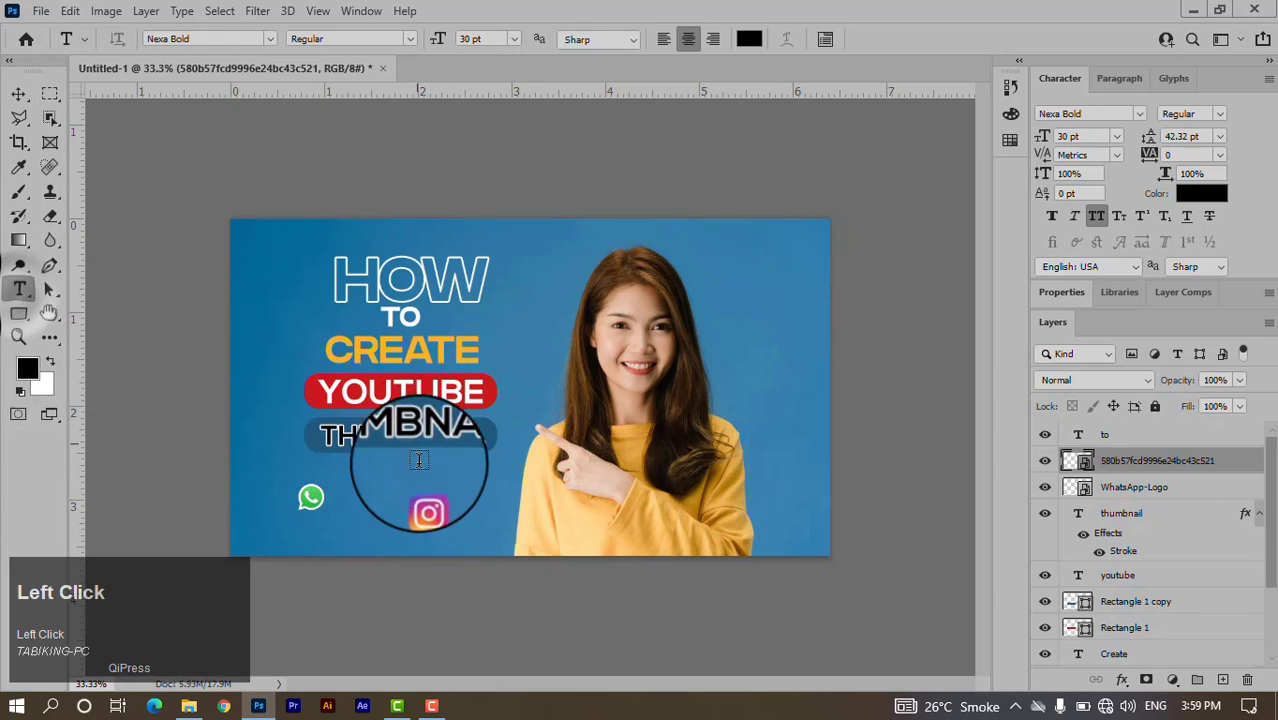
pyautogui.click(285, 469)
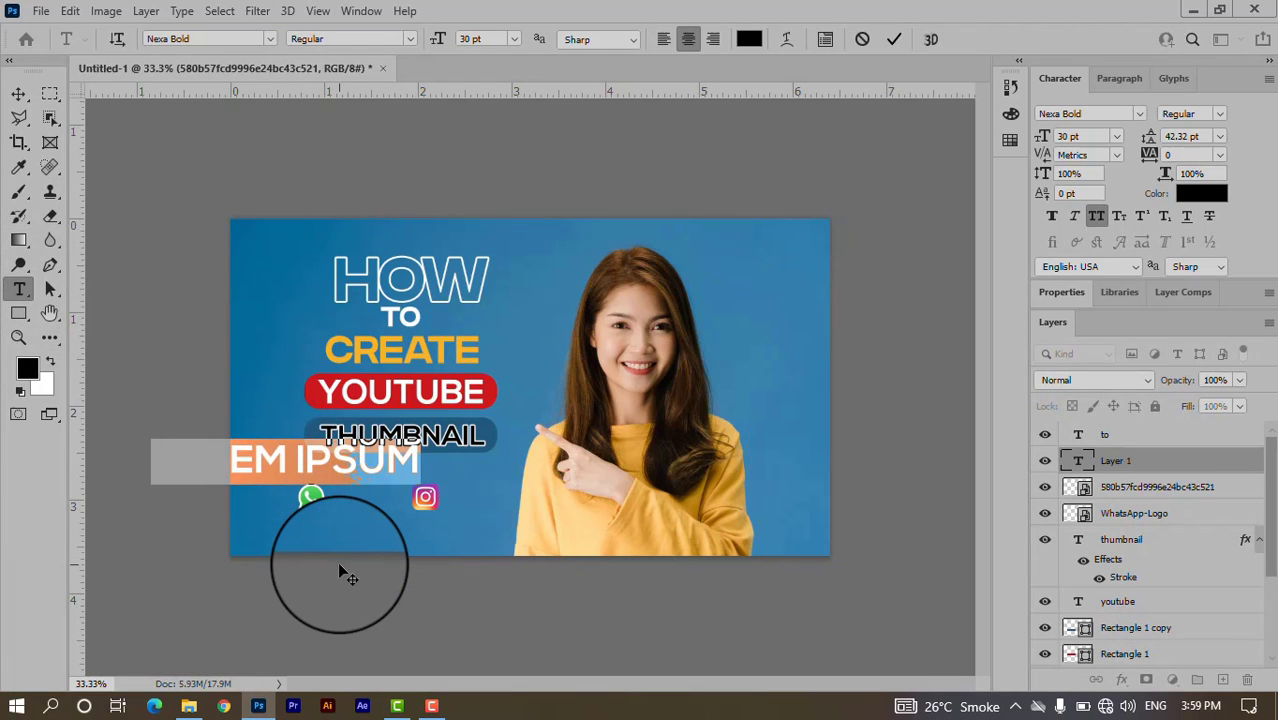
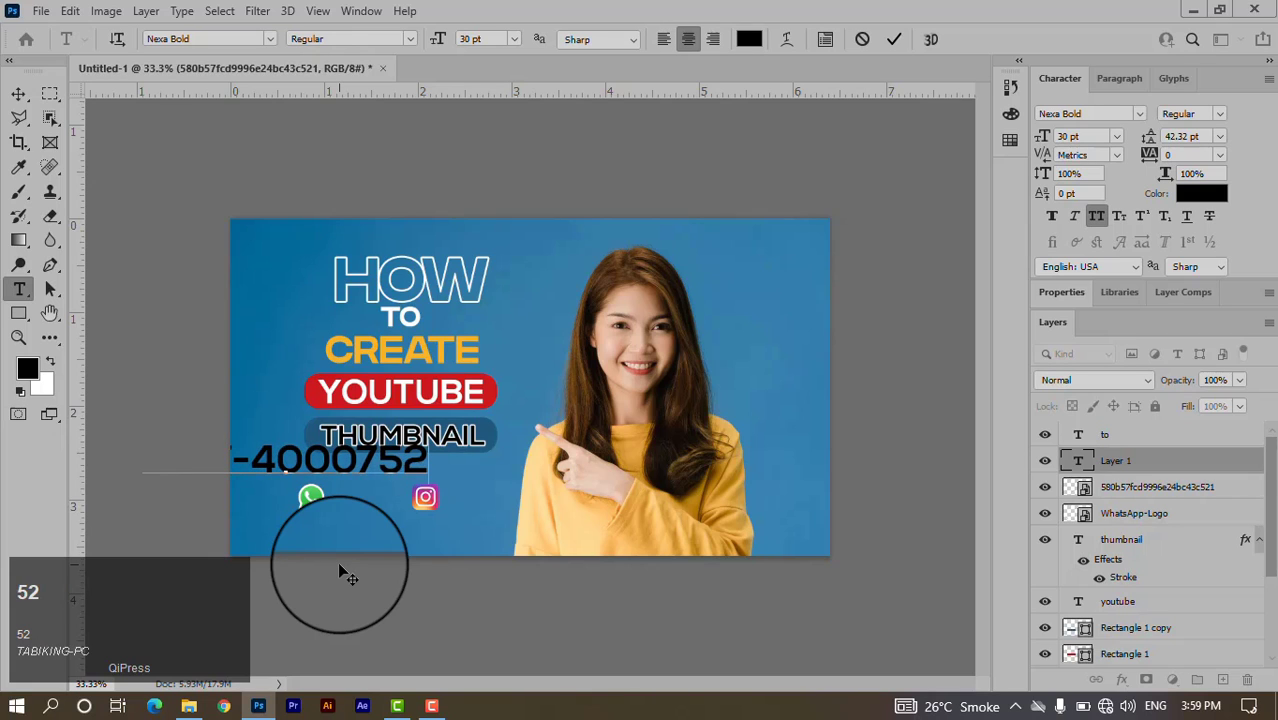
pyautogui.click(895, 39)
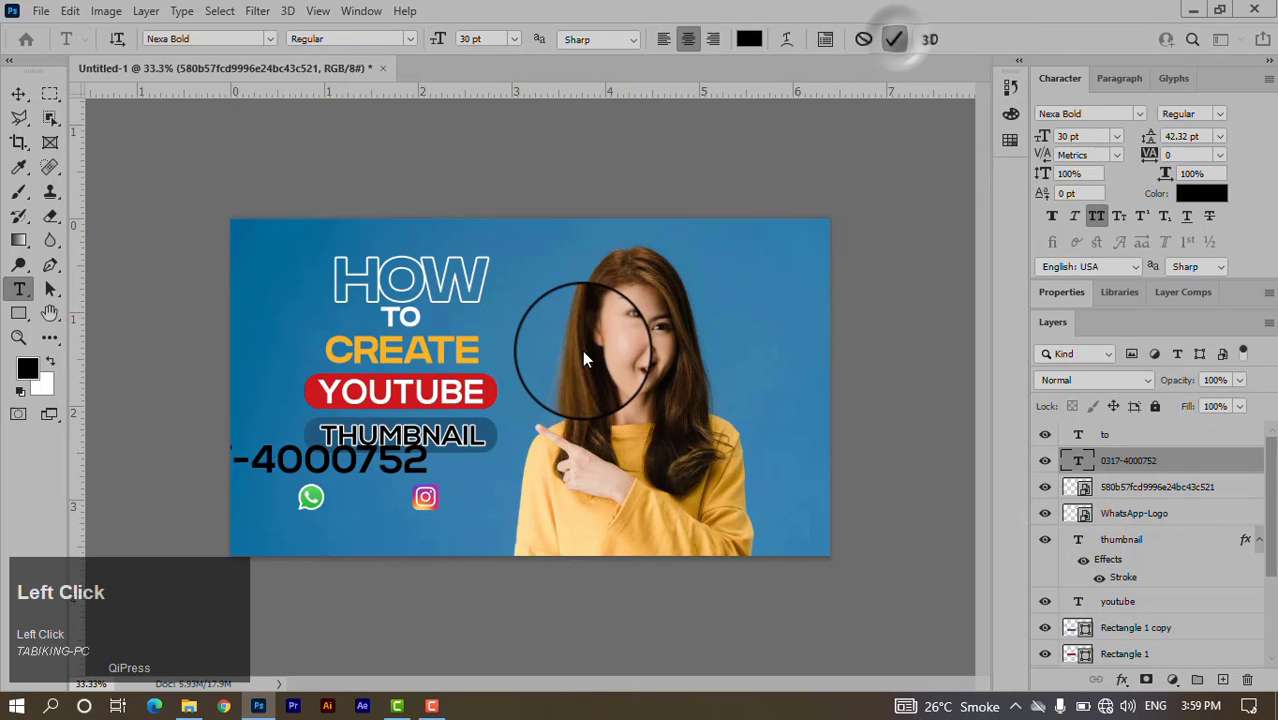
# Shrink the phone number to 7.86 pt and move it between the WhatsApp and Instagram icons.
pyautogui.hotkey('ctrl', 't')
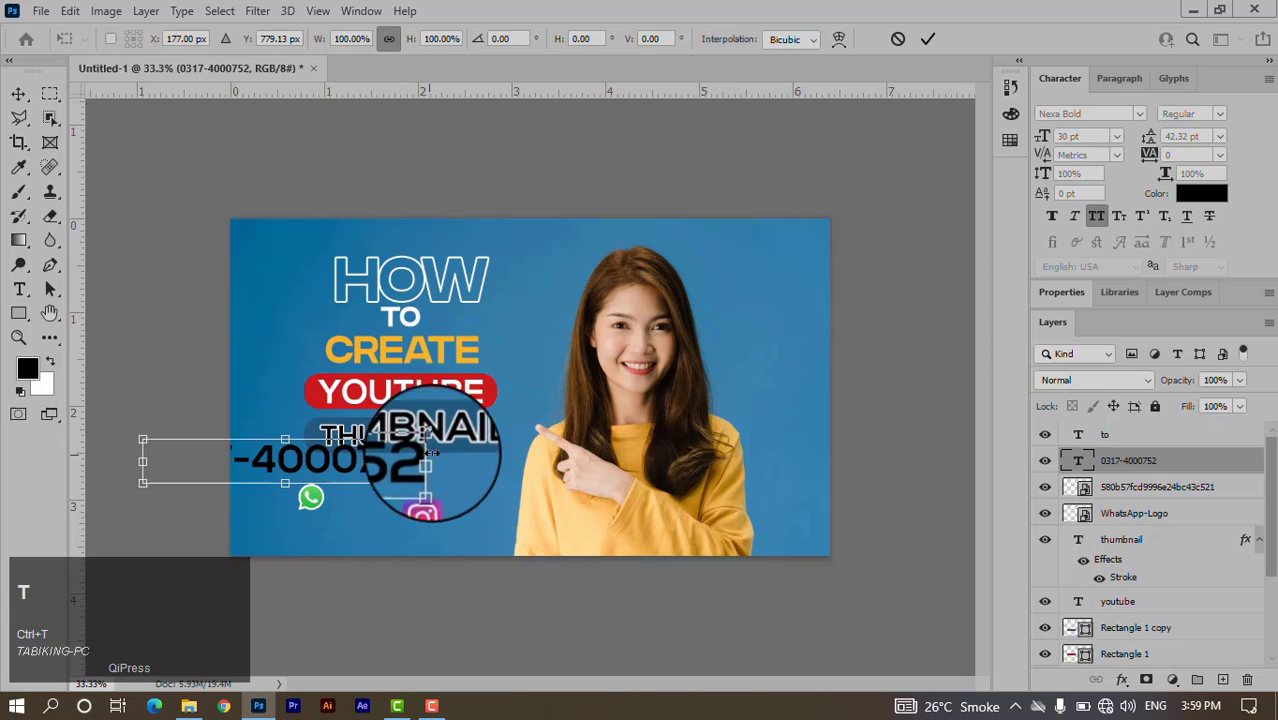
pyautogui.moveTo(430, 455); pyautogui.dragTo(330, 466)
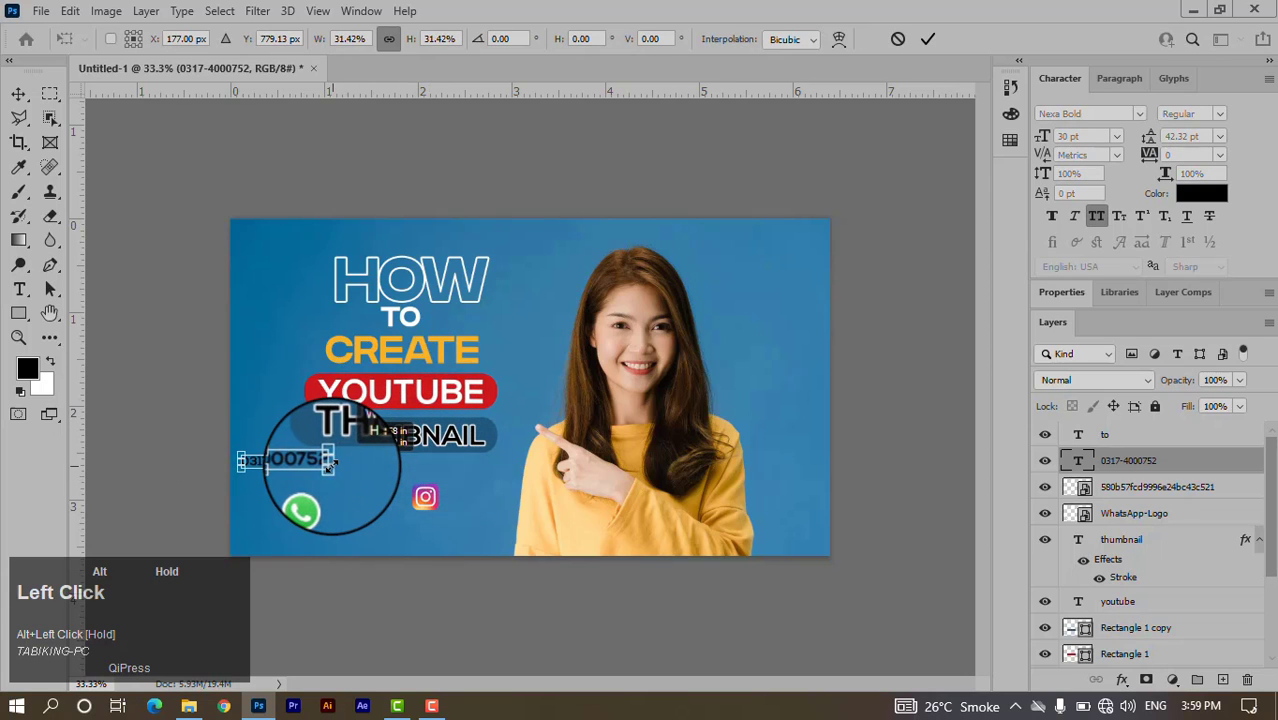
pyautogui.click(926, 40)
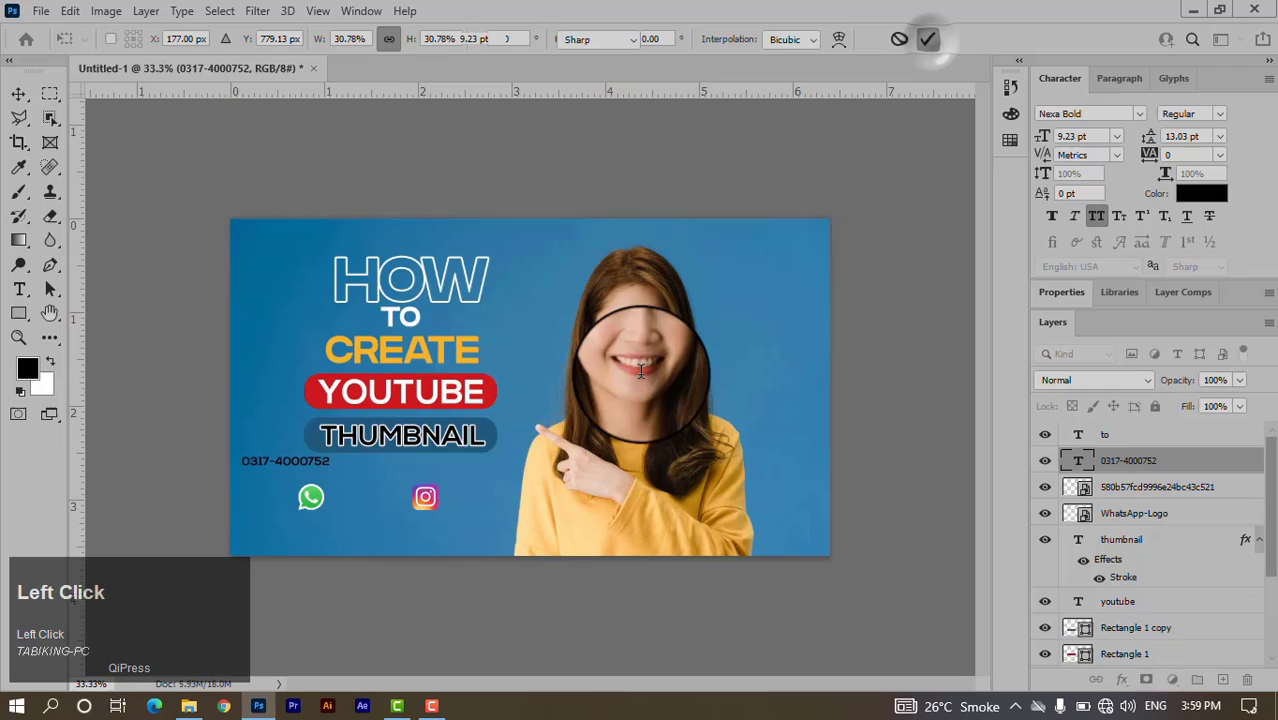
pyautogui.click(25, 97)
pyautogui.moveTo(332, 470); pyautogui.dragTo(405, 497)
pyautogui.hotkey('ctrl', 't')
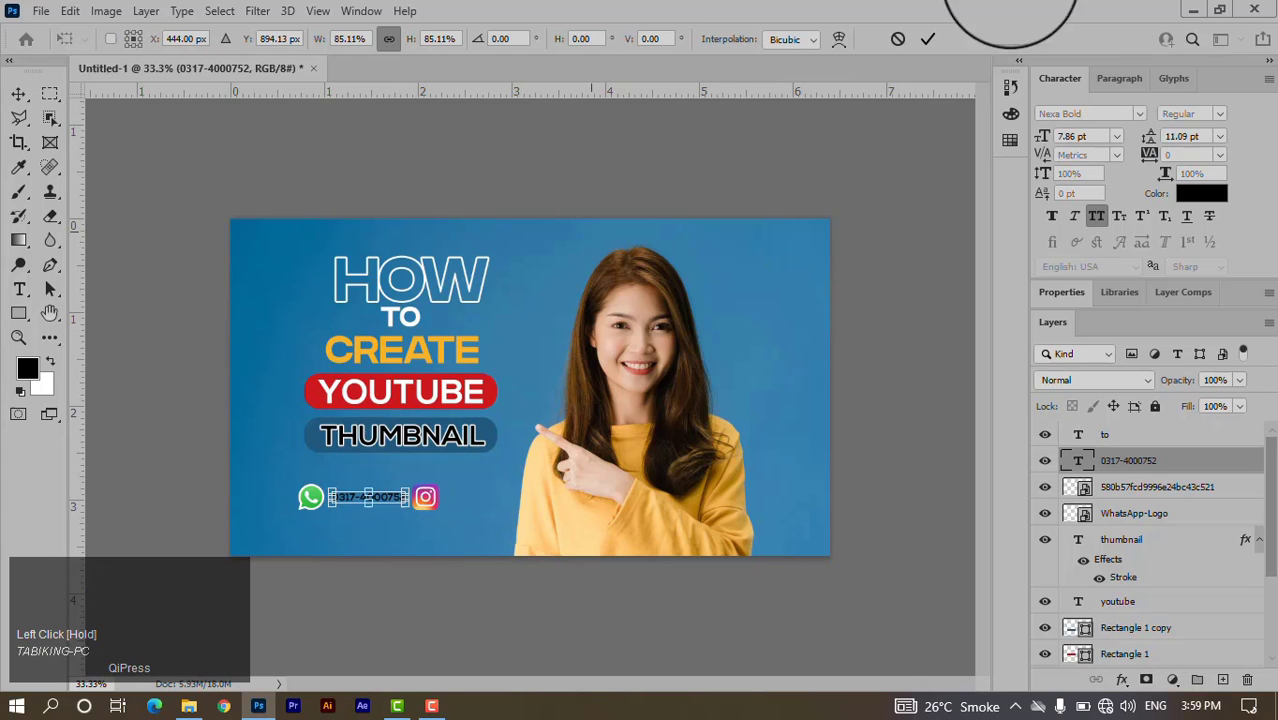
pyautogui.click(924, 39)
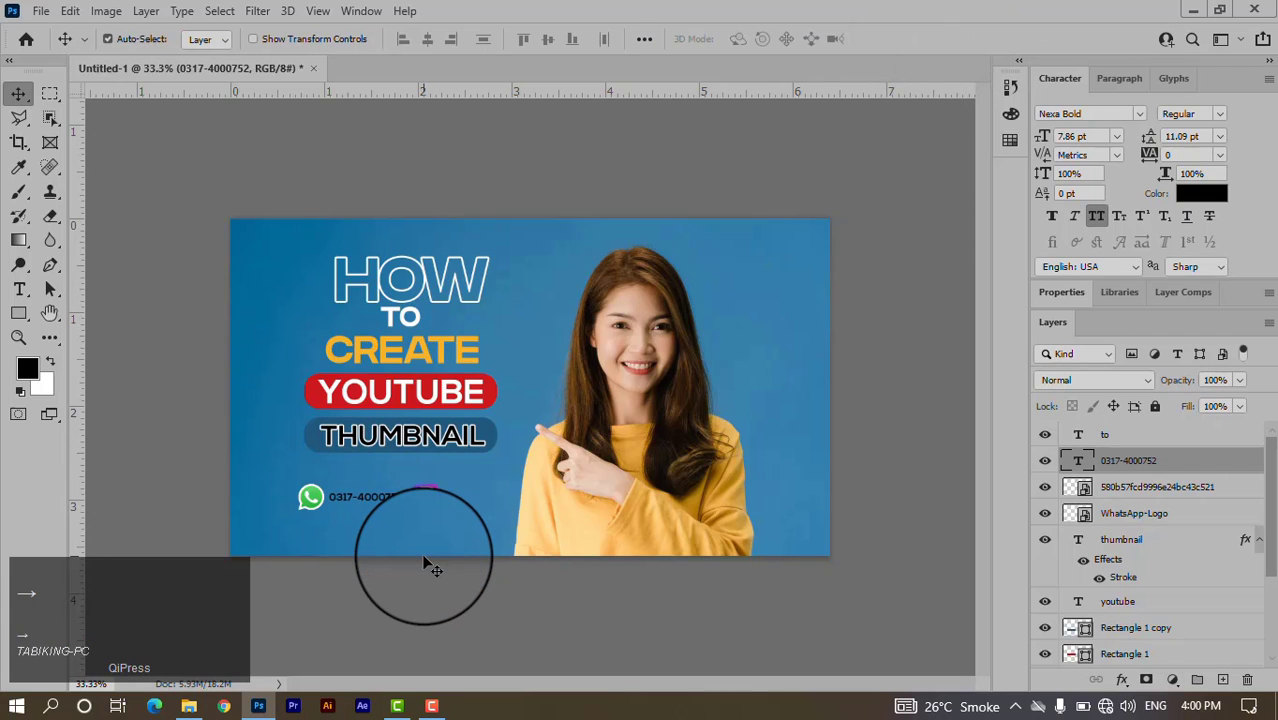
# Set the phone number's font to Futura Bold.
pyautogui.click(394, 497)
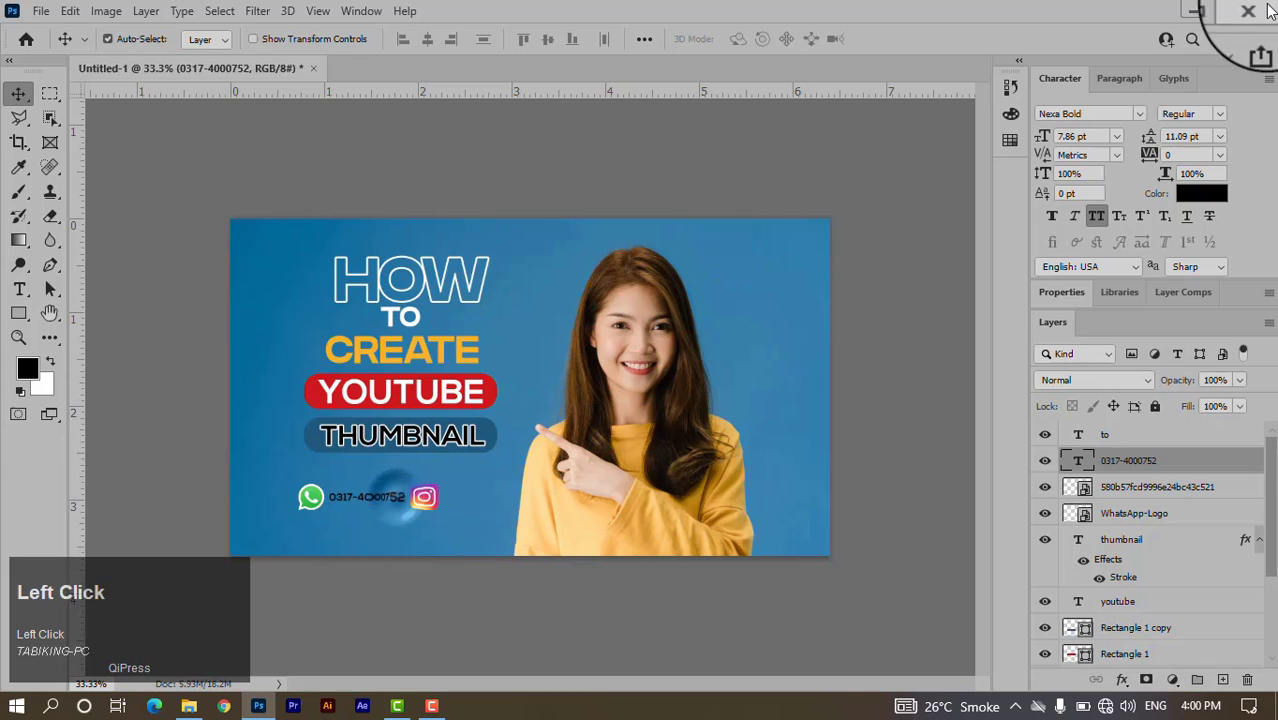
pyautogui.click(1097, 109)
pyautogui.write('fu')
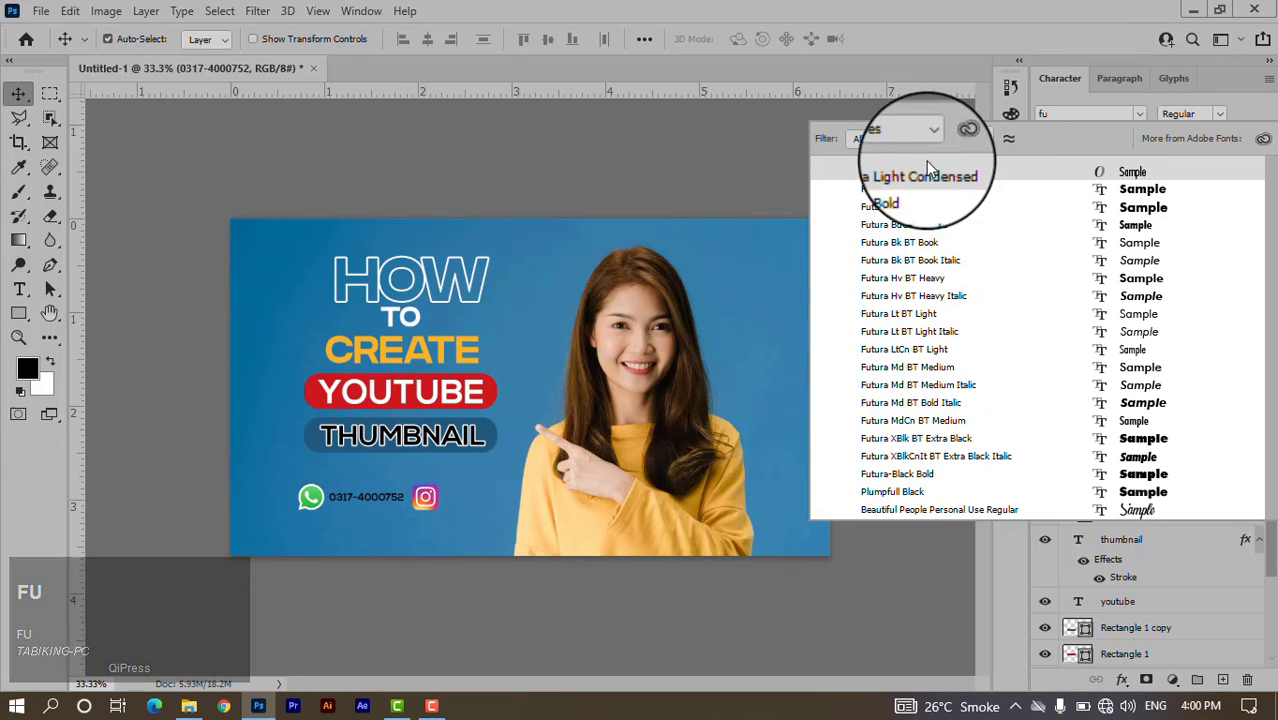
pyautogui.click(903, 190)
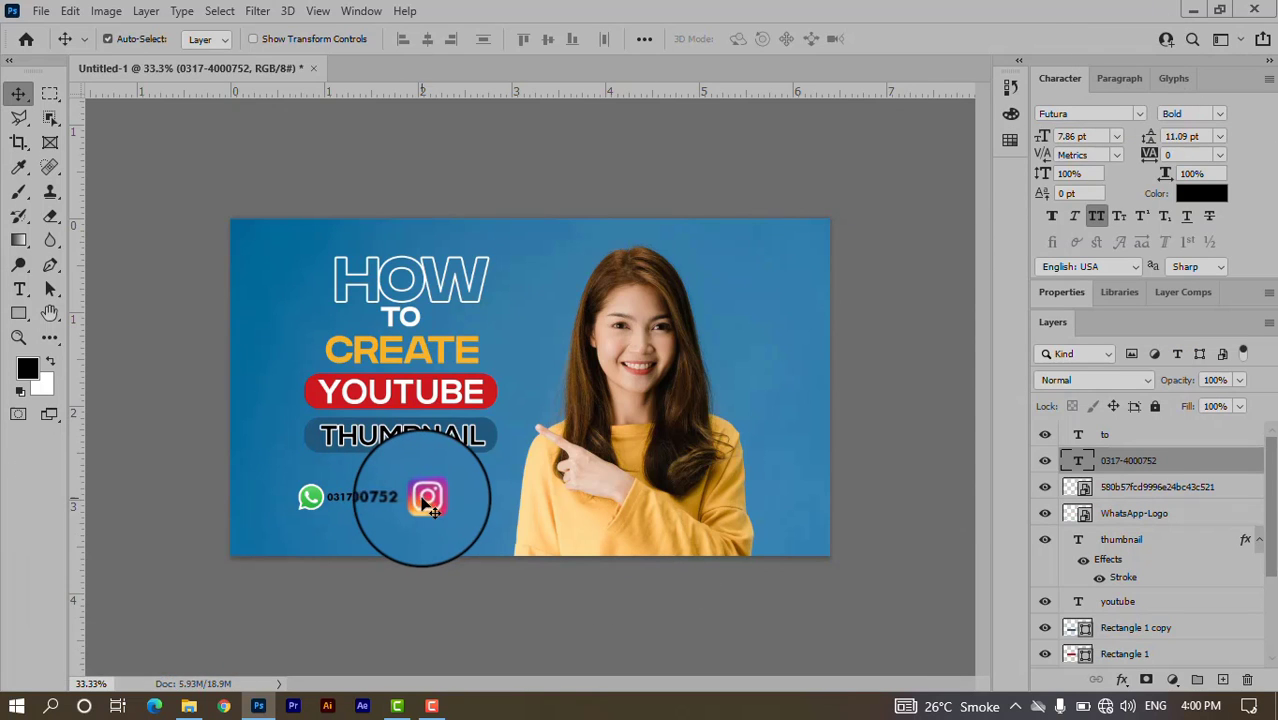
# Move the Instagram icon below the WhatsApp icon and nudge the phone number right.
pyautogui.moveTo(425, 497); pyautogui.dragTo(309, 532)
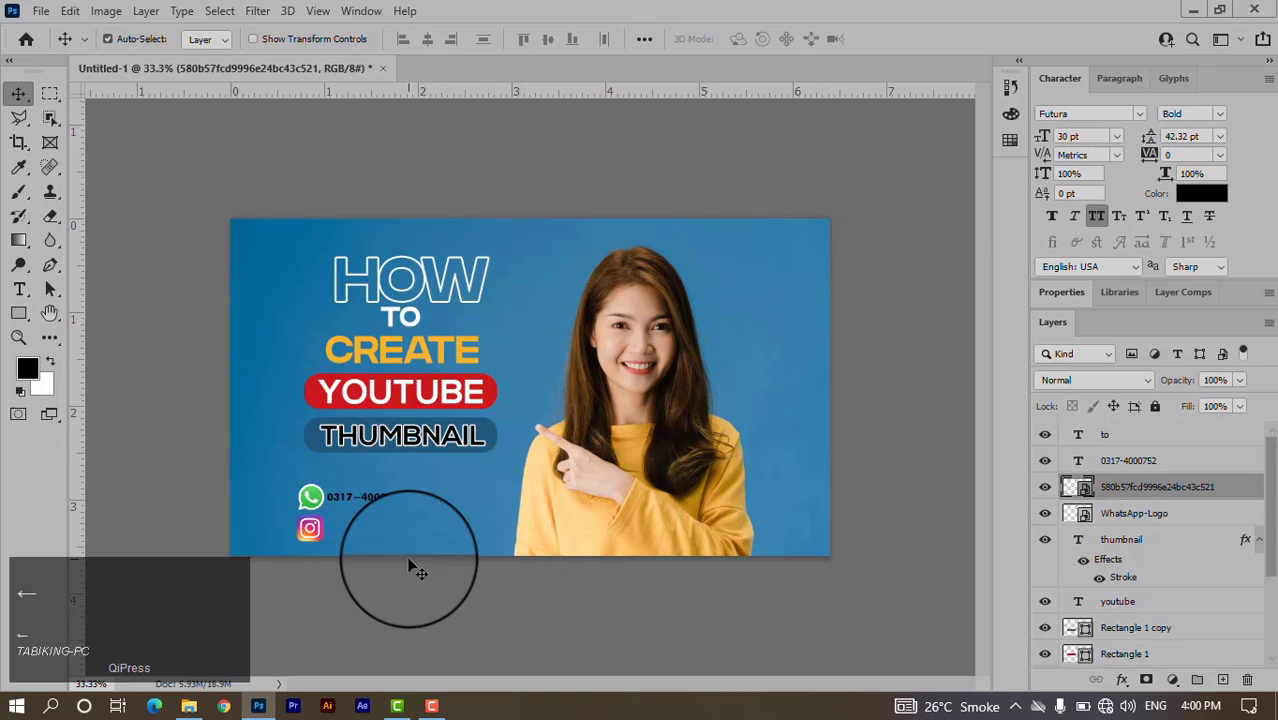
pyautogui.click(402, 503)
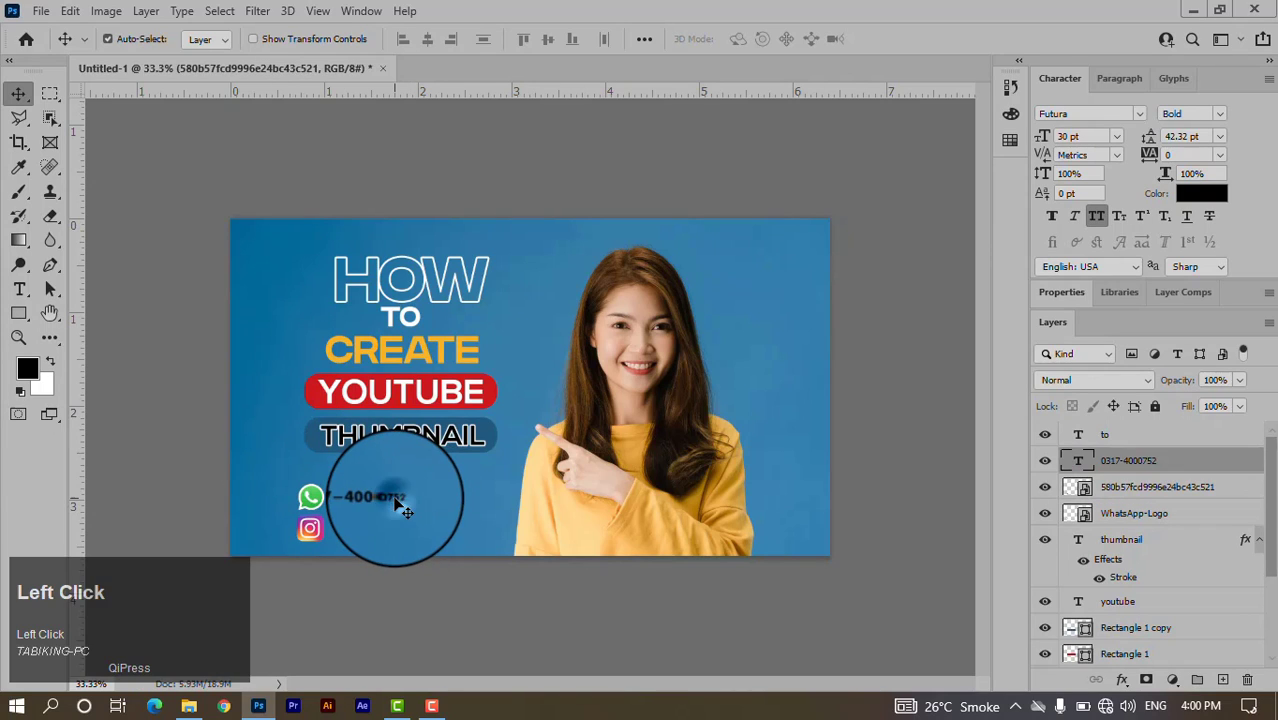
pyautogui.press('Right')
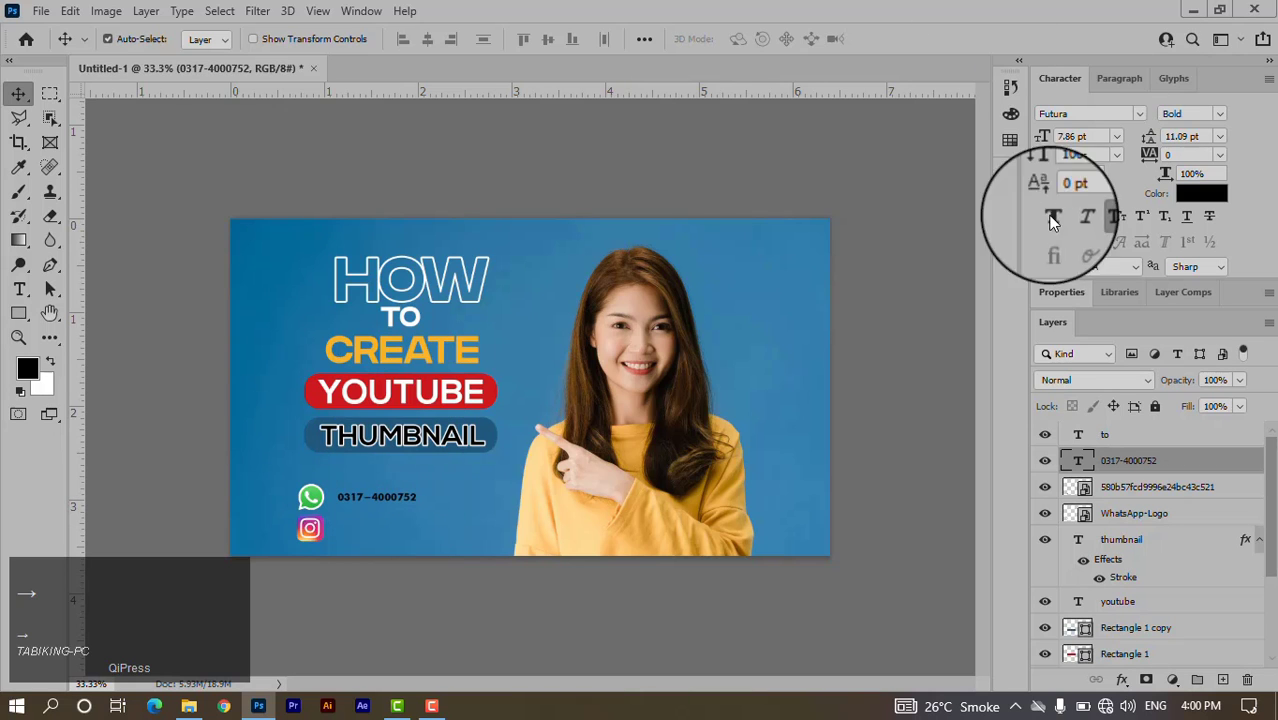
# Make the phone number text white and nudge it back slightly left.
pyautogui.click(1201, 193)
pyautogui.moveTo(816, 211); pyautogui.dragTo(771, 156)
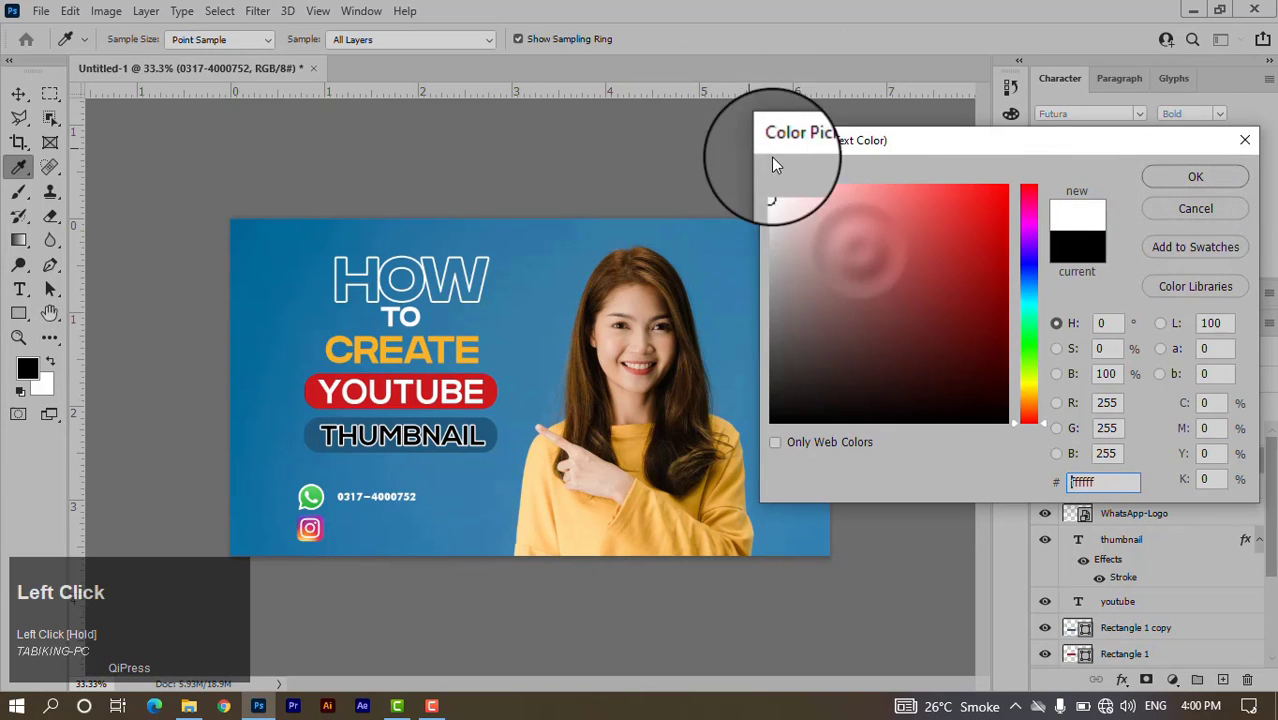
pyautogui.click(1167, 190)
pyautogui.press('Left')
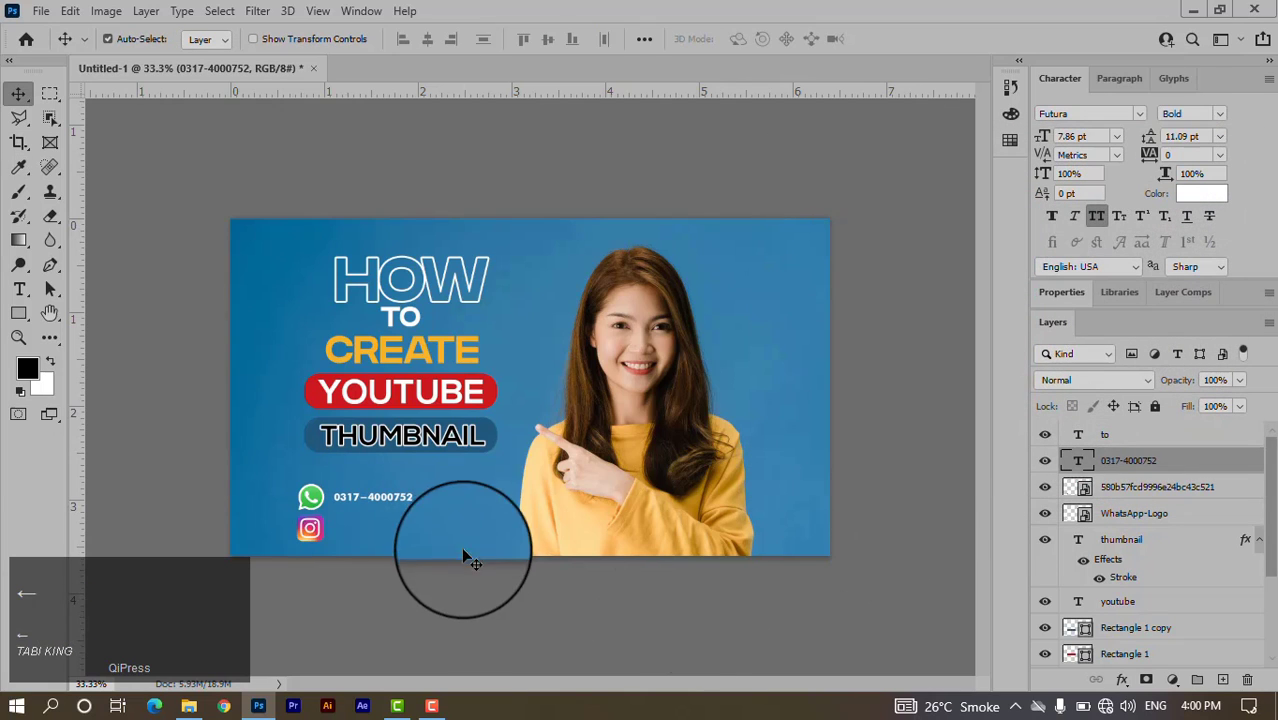
pyautogui.click(404, 502)
# Duplicate the phone-number text, retype it as an '@' handle, and place it beside the Instagram icon.
pyautogui.moveTo(408, 500); pyautogui.dragTo(410, 532)
pyautogui.doubleClick(407, 527)
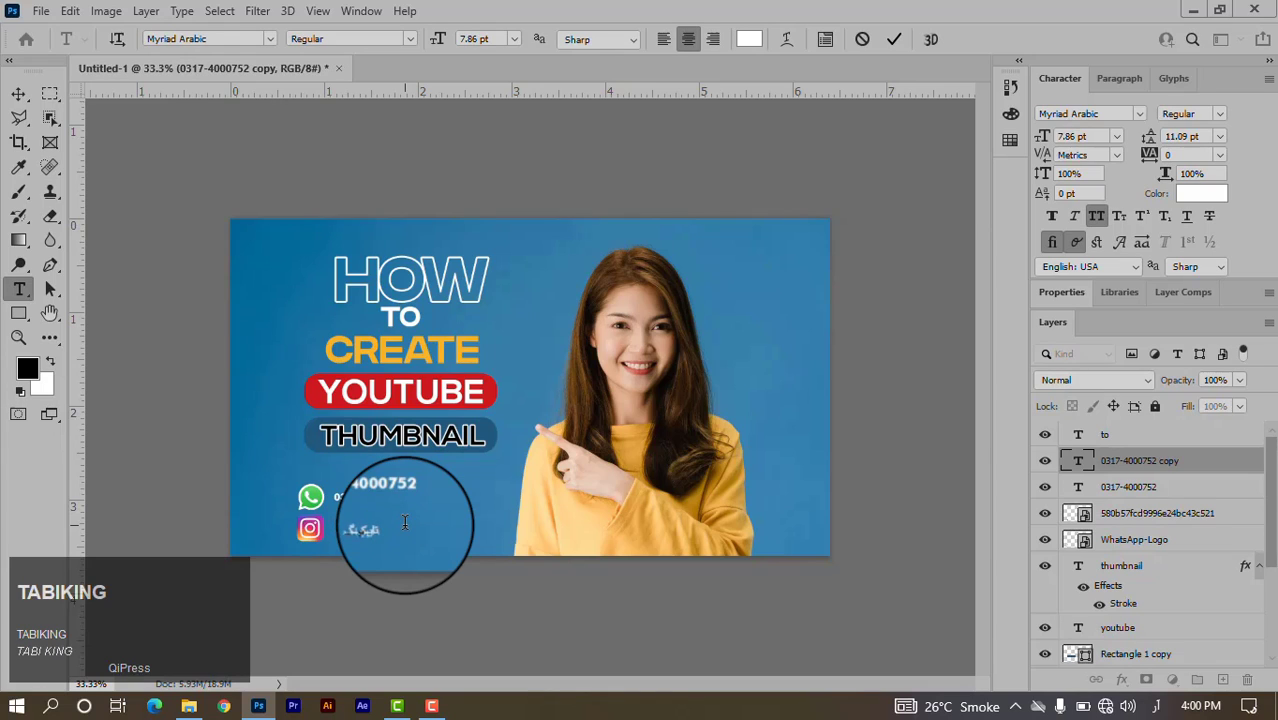
pyautogui.press('BackSpace')
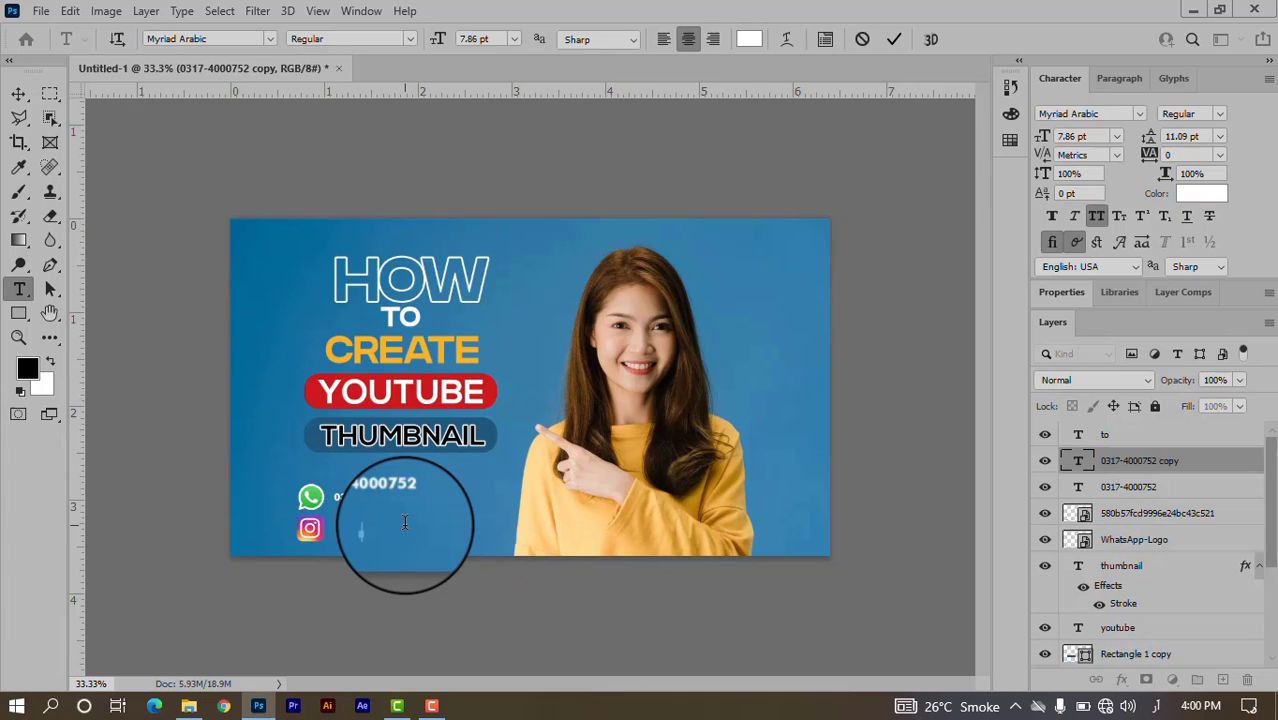
pyautogui.hotkey('alt', 'shift')
pyautogui.write('@TABIKING7')
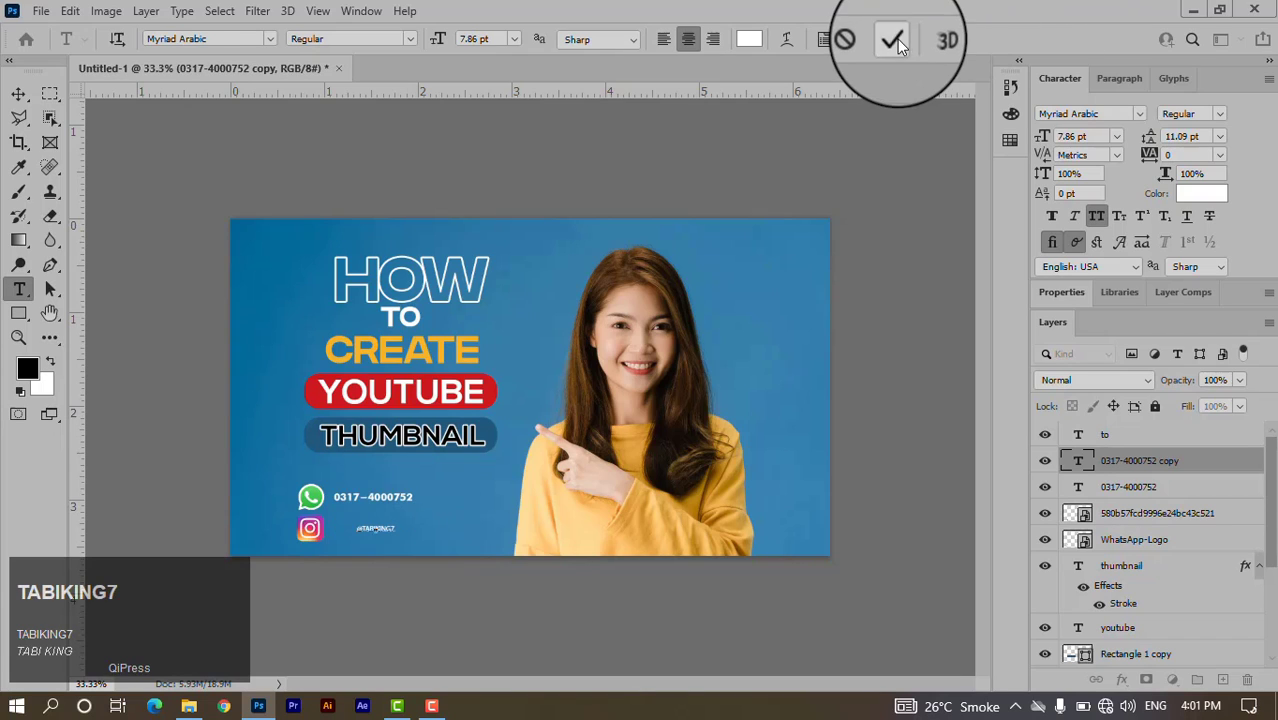
pyautogui.click(894, 39)
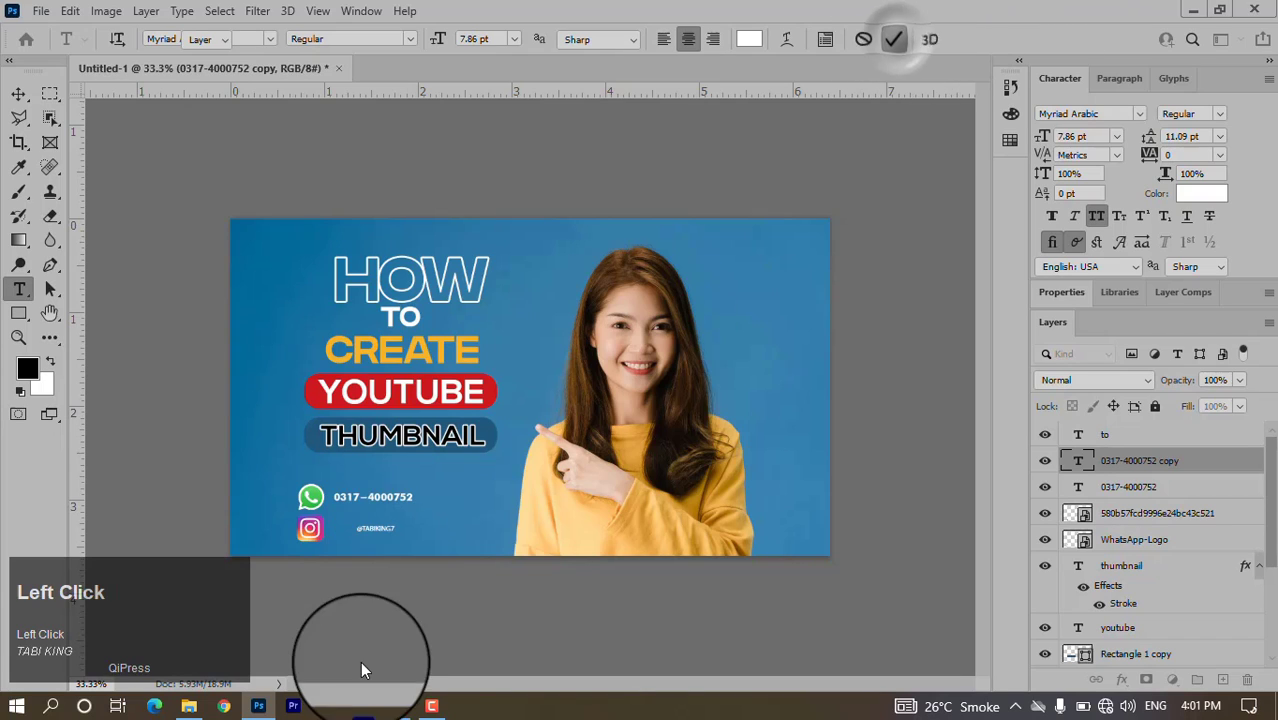
pyautogui.moveTo(372, 535)
pyautogui.mouseDown()
pyautogui.moveTo(350, 522)
pyautogui.moveTo(359, 527)
pyautogui.mouseUp()
# Set the handle in Futura Bold, scale it to about 77%, and line it up with the phone number.
pyautogui.click(1110, 110)
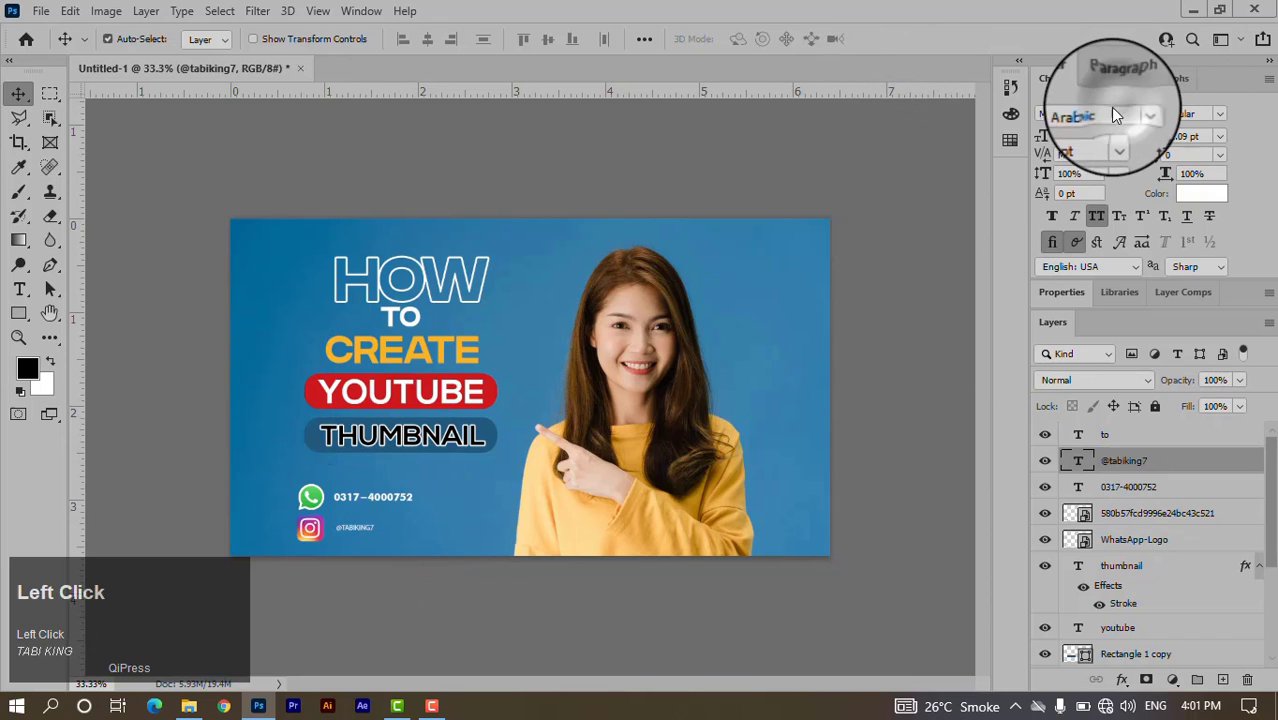
pyautogui.write('fut')
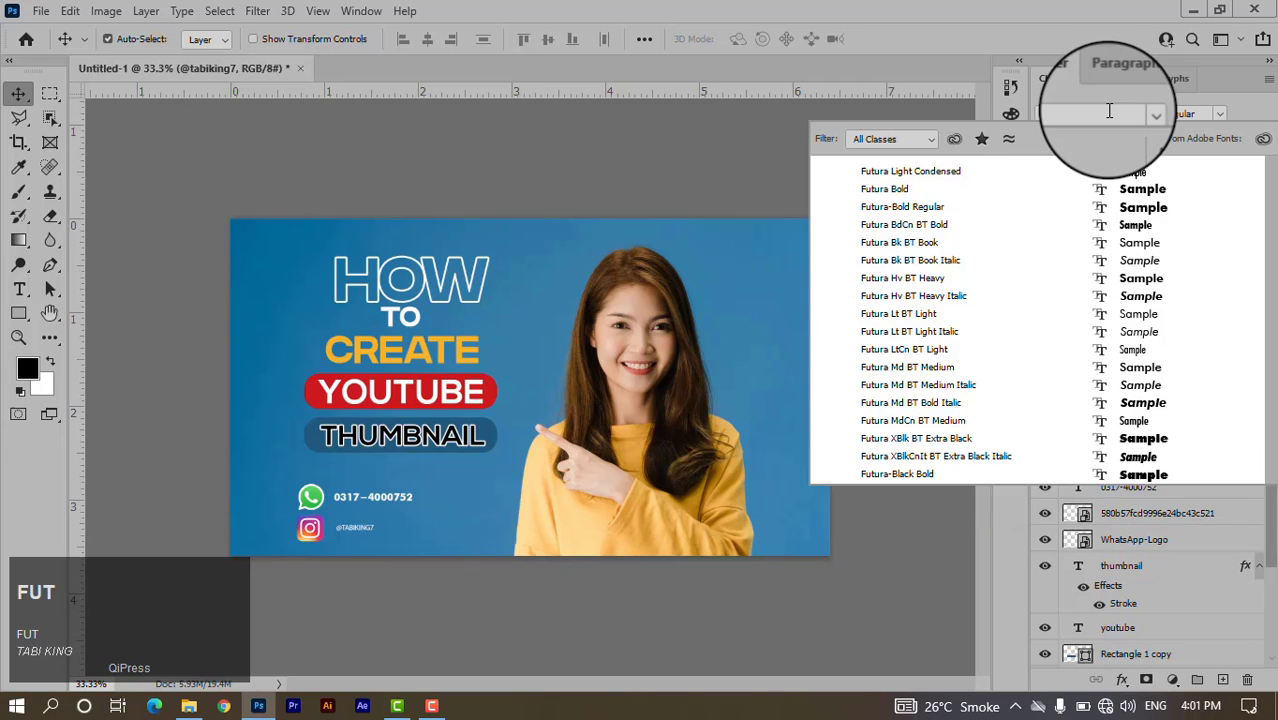
pyautogui.click(893, 189)
pyautogui.moveTo(384, 528); pyautogui.dragTo(386, 526)
pyautogui.hotkey('ctrl', 't')
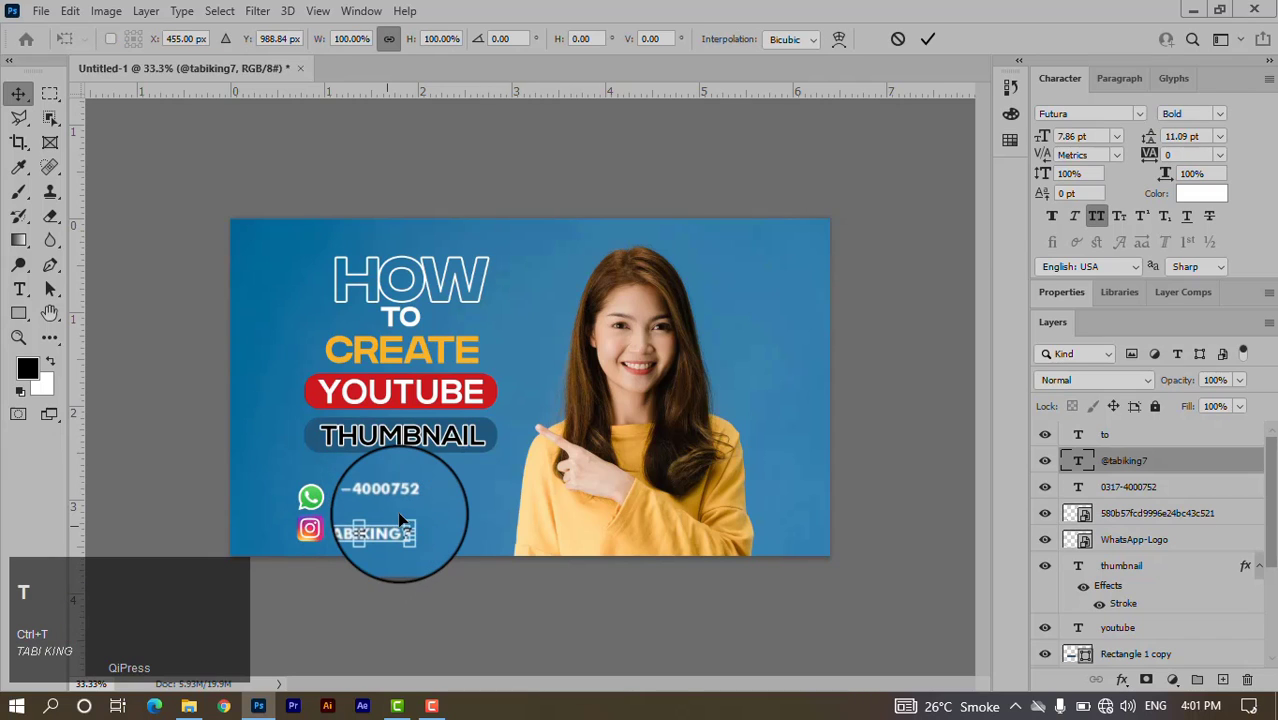
pyautogui.moveTo(410, 518); pyautogui.dragTo(401, 521)
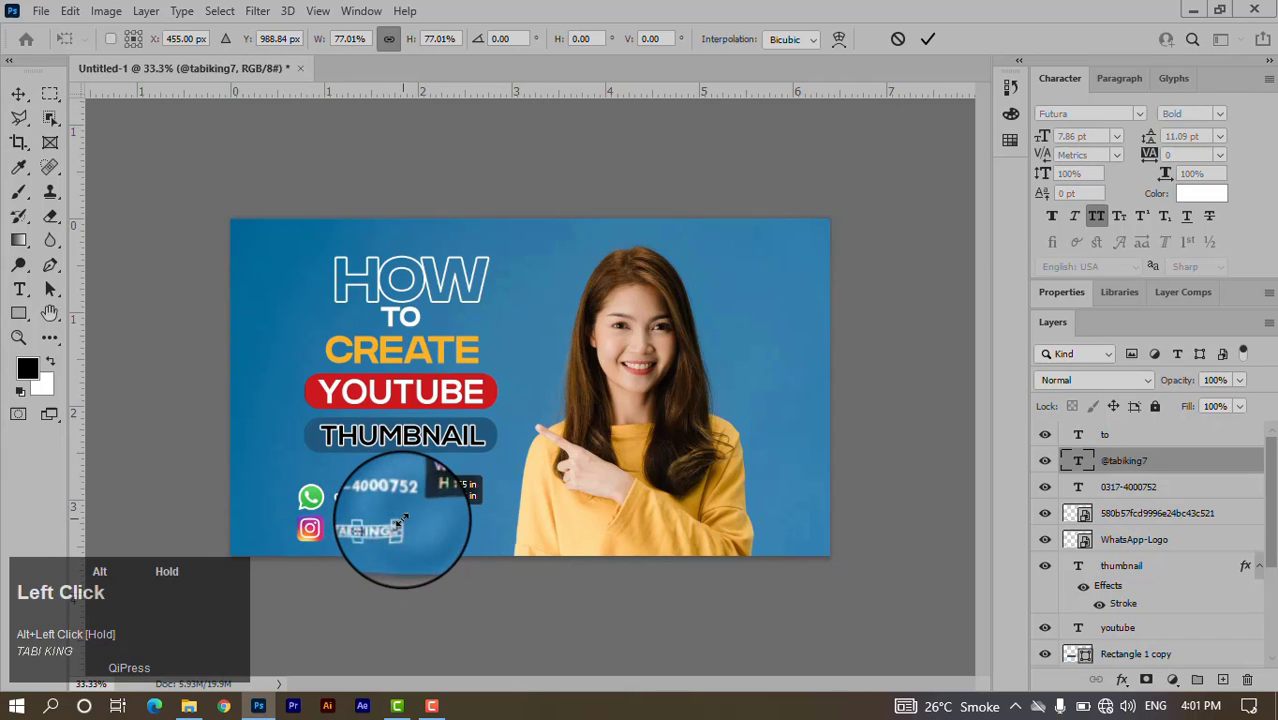
pyautogui.click(930, 42)
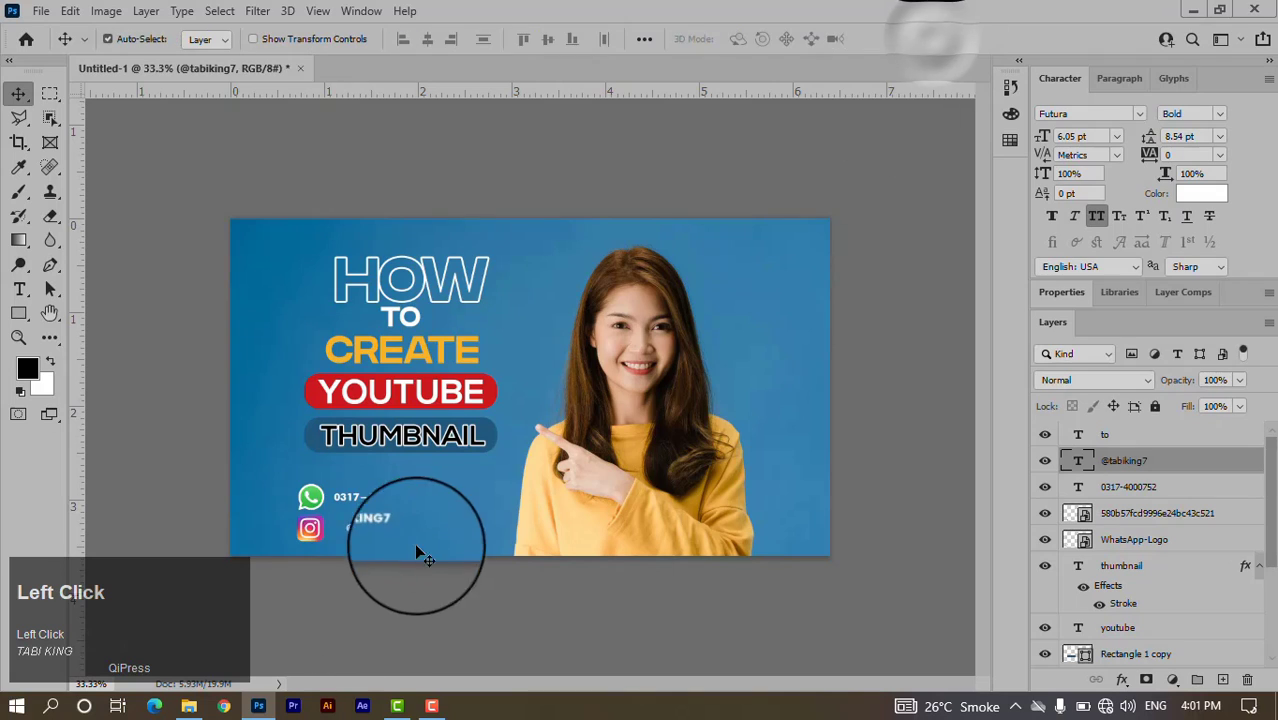
pyautogui.moveTo(372, 532); pyautogui.dragTo(369, 529)
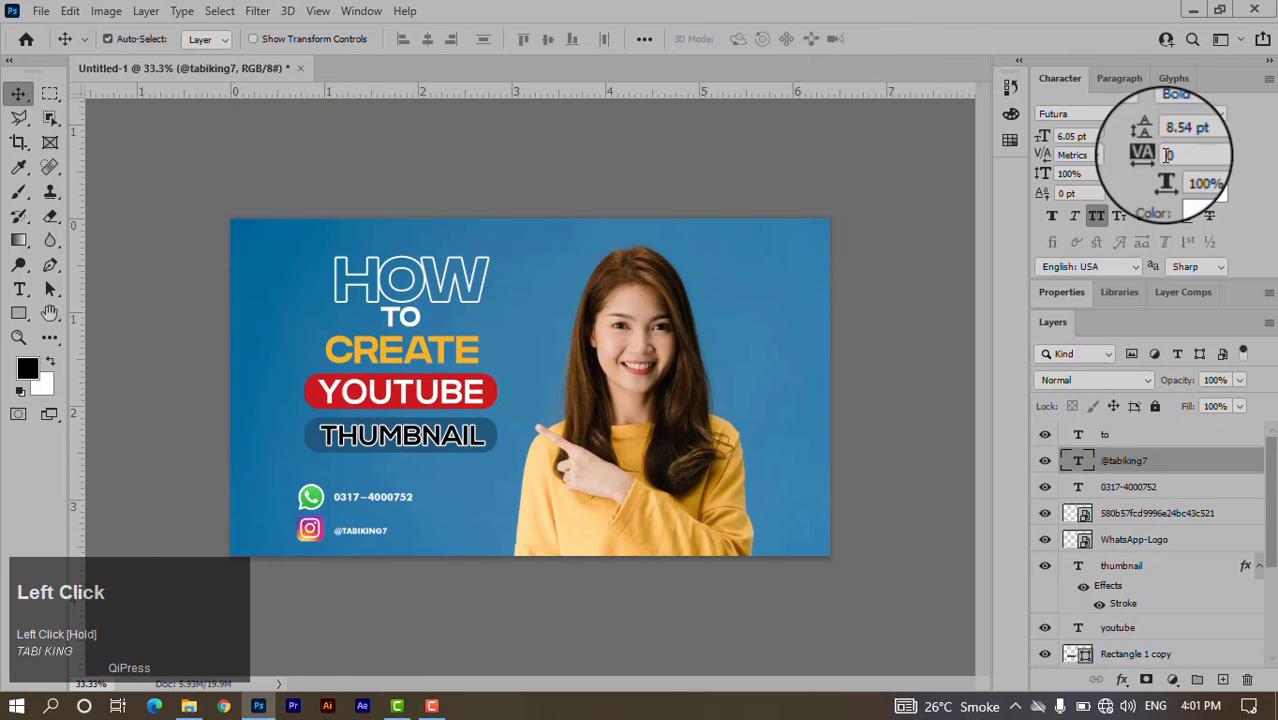
# Widen the handle's tracking to 305 and nudge it into position.
pyautogui.click(1220, 155)
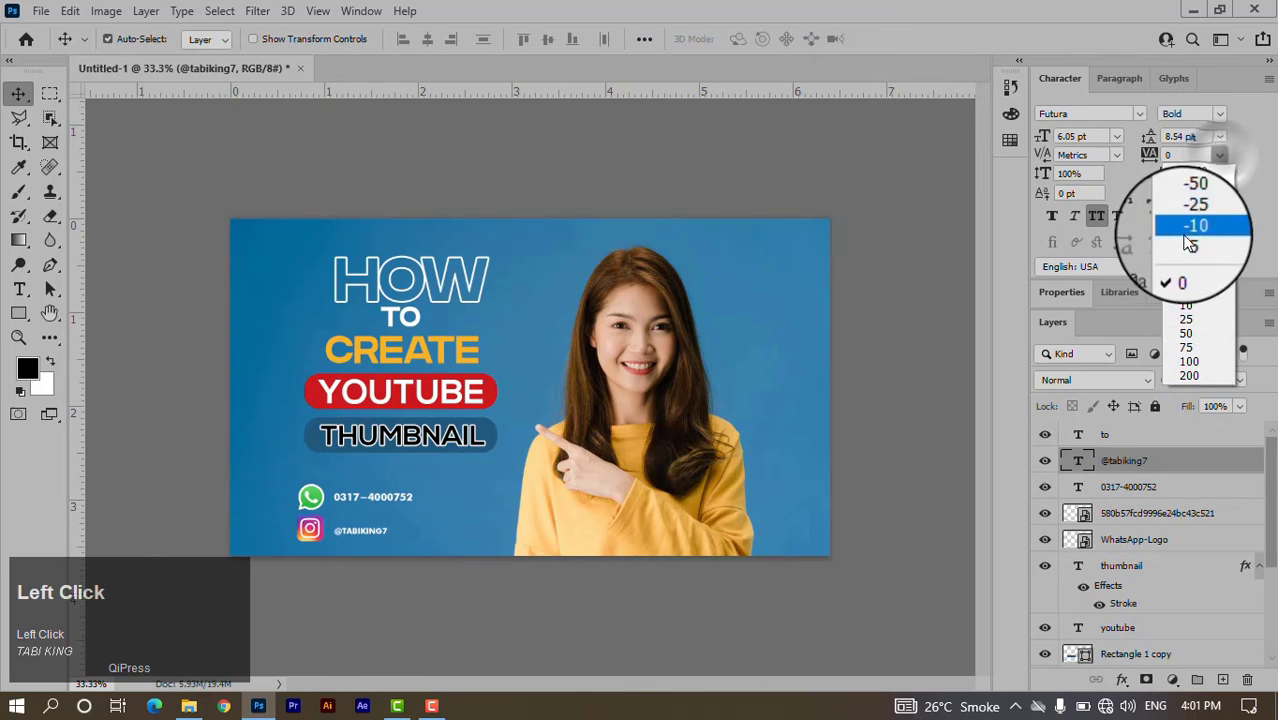
pyautogui.click(1188, 318)
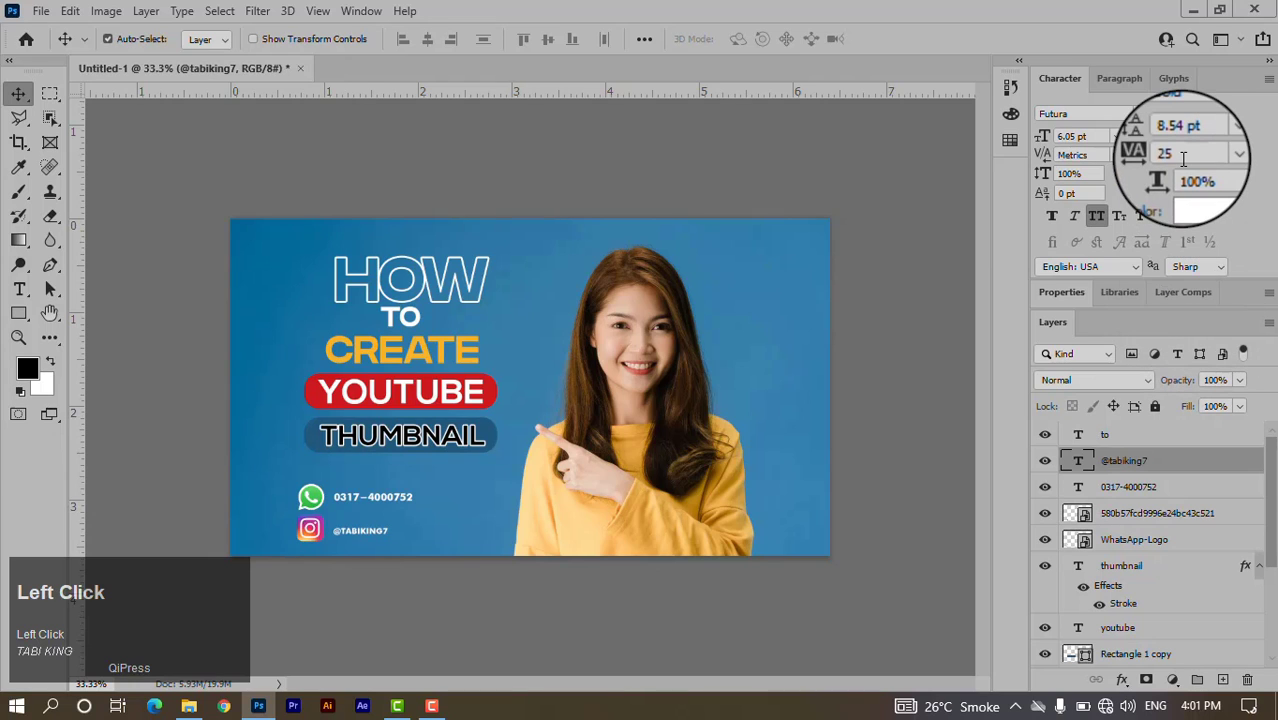
pyautogui.moveTo(1183, 158); pyautogui.dragTo(1198, 153)
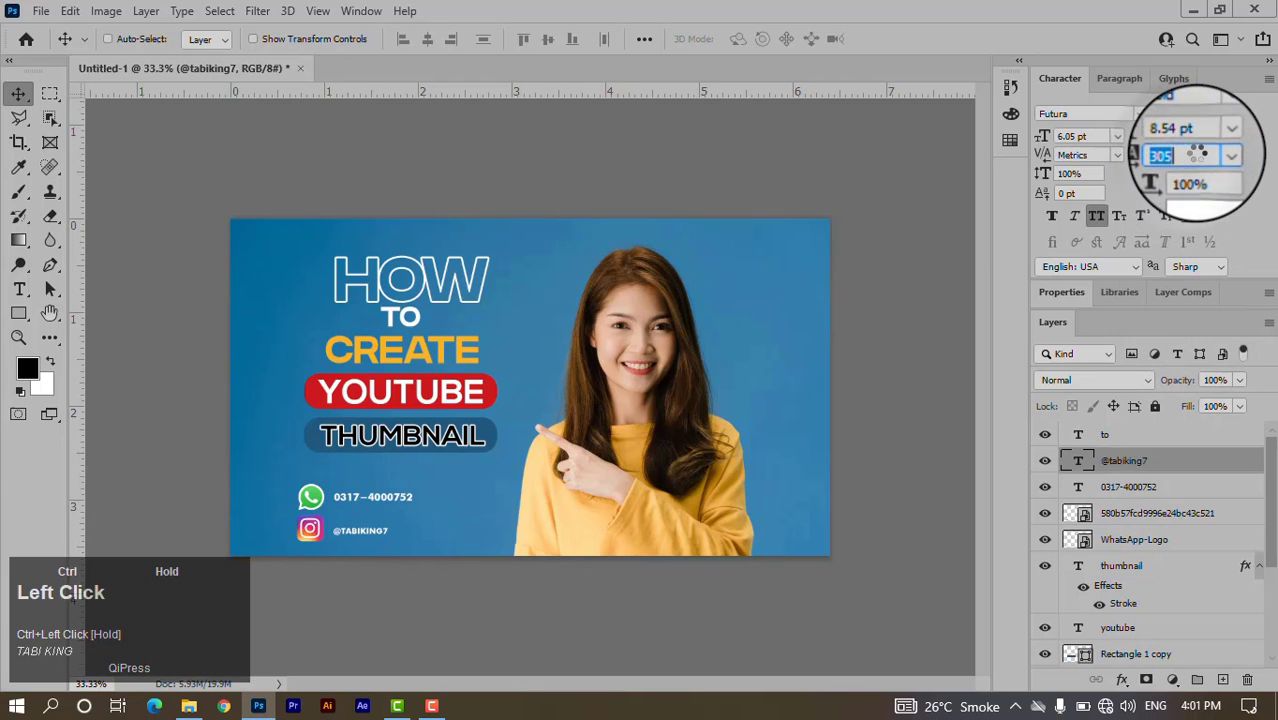
pyautogui.click(390, 530)
pyautogui.press('Right')
pyautogui.press('Right')
pyautogui.press('Right')
pyautogui.press('Right')
pyautogui.press('Right')
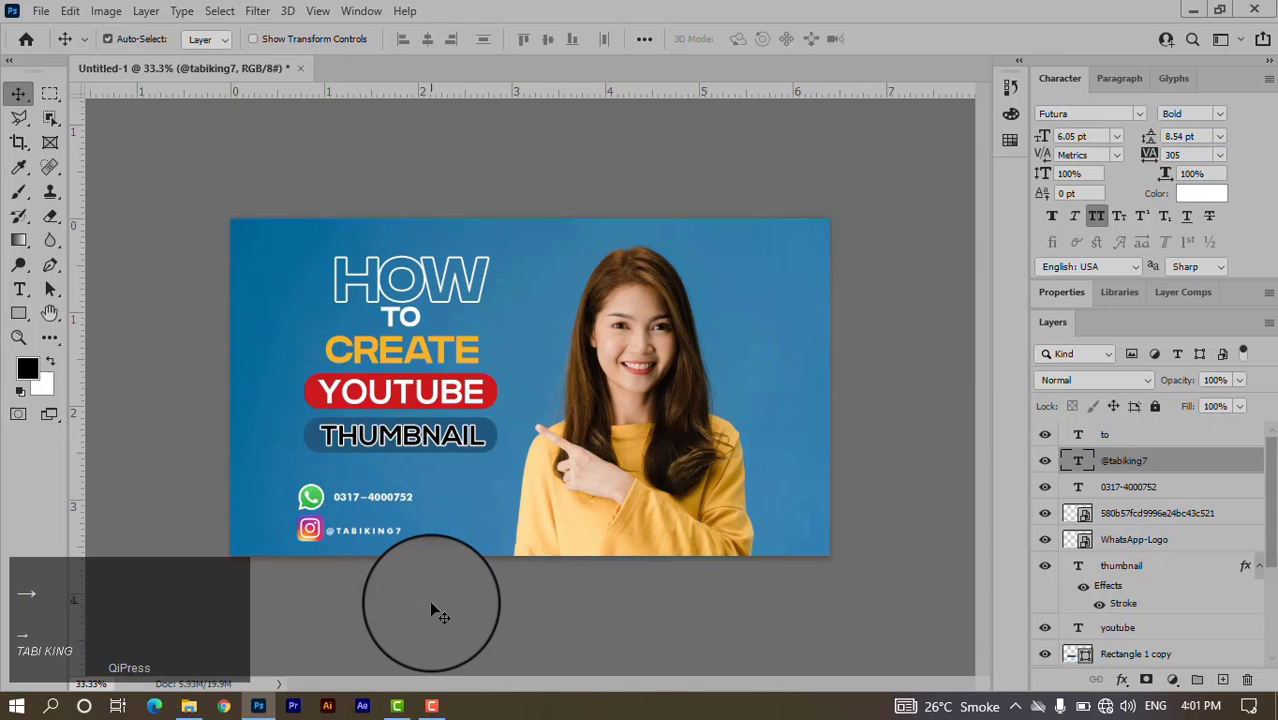
pyautogui.press('Right')
pyautogui.press('Up')
pyautogui.press('Right')
pyautogui.press('Right')
pyautogui.press('Left')
pyautogui.press('Left')
pyautogui.press('Left')
# Shrink the Instagram icon to about 2.09% and nudge the handle left and up beside it.
pyautogui.keyDown('ctrl'); pyautogui.click(322, 530); pyautogui.keyUp('ctrl')
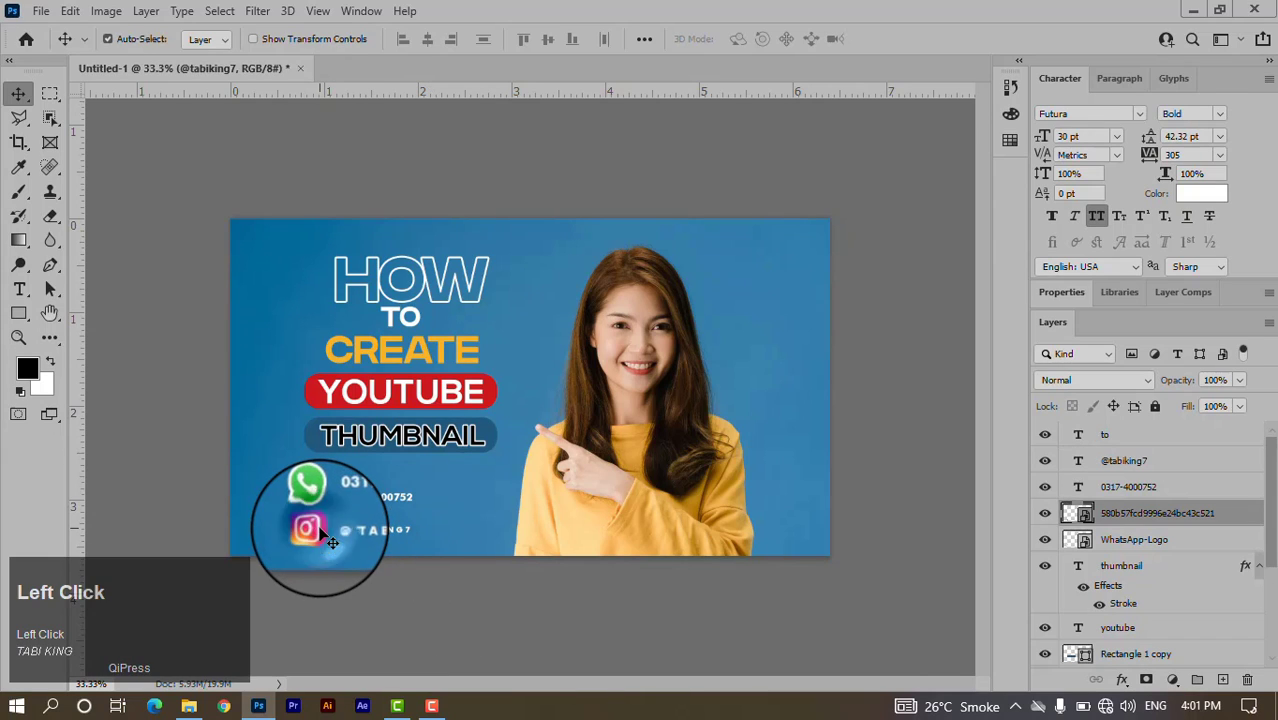
pyautogui.hotkey('ctrl', 't')
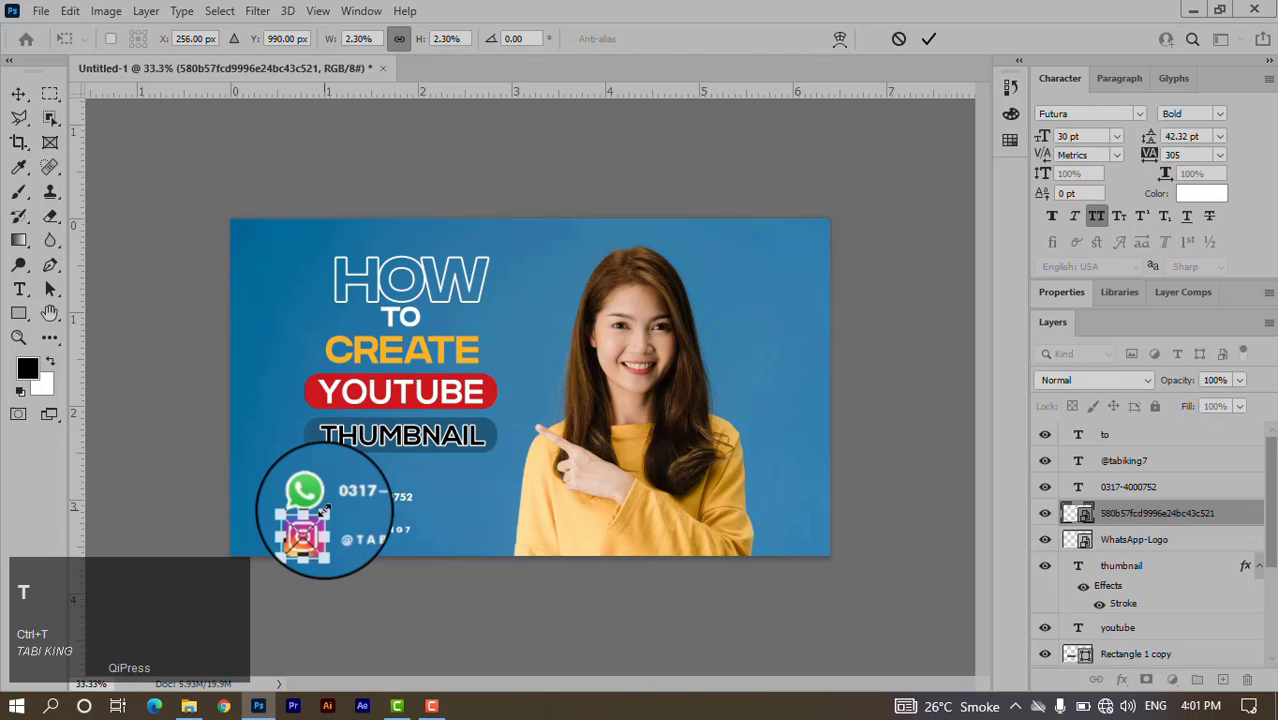
pyautogui.moveTo(323, 510); pyautogui.dragTo(320, 512)
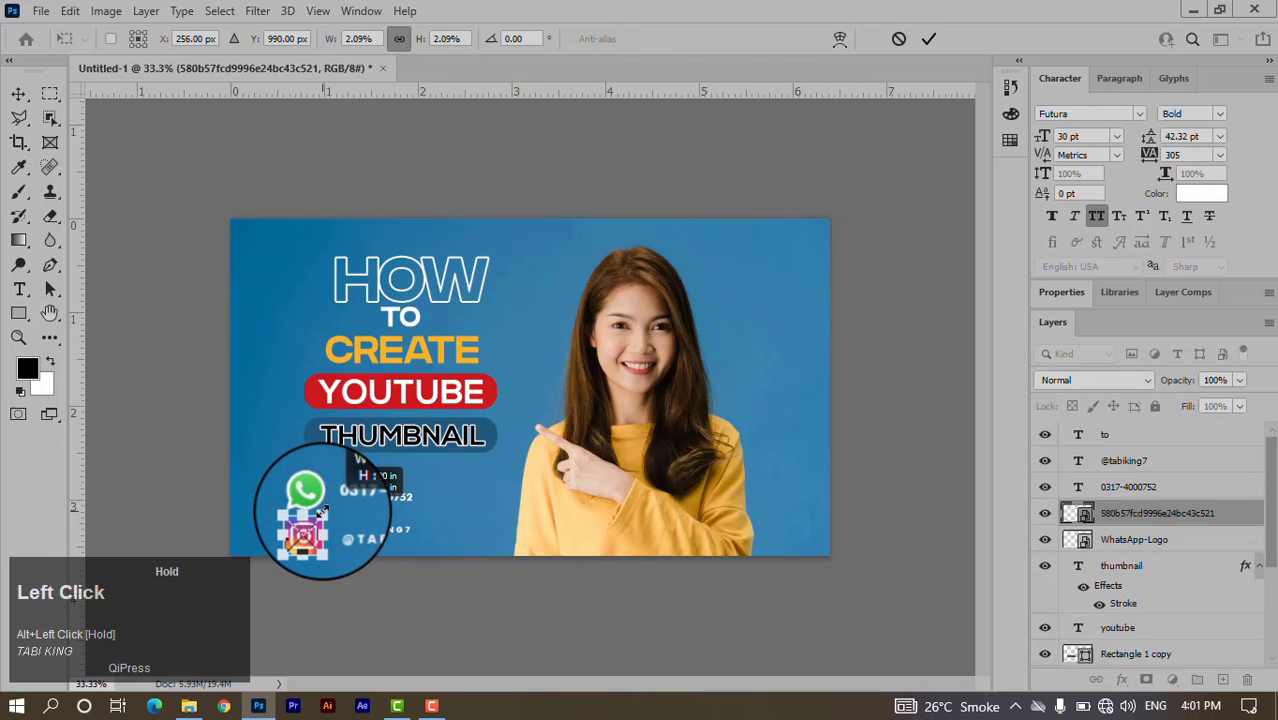
pyautogui.click(928, 38)
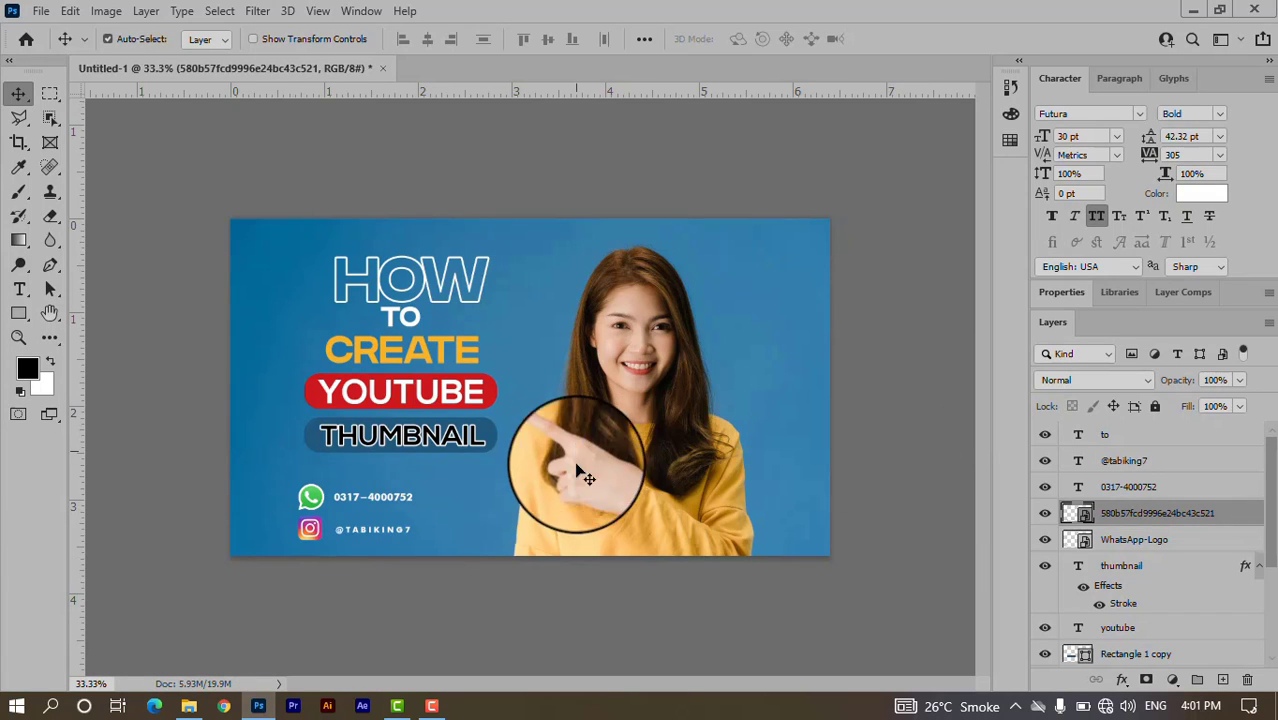
pyautogui.click(385, 545)
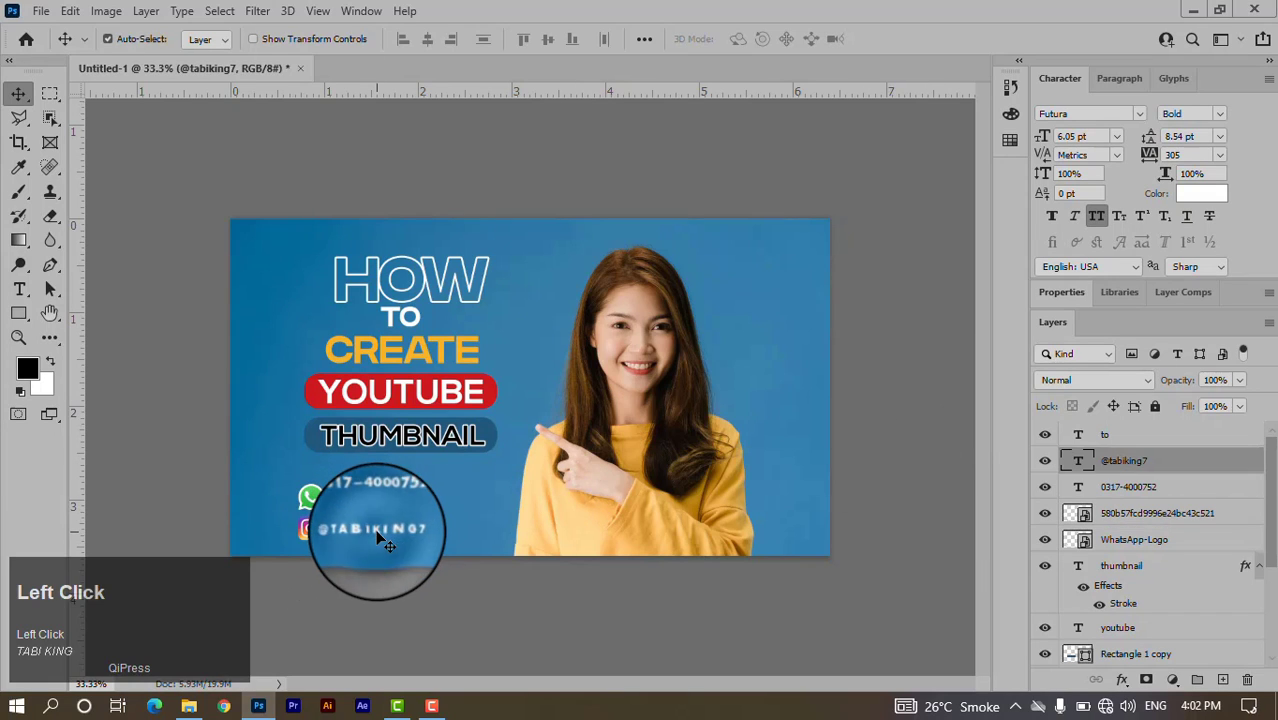
pyautogui.press('Left')
pyautogui.press('Up')
pyautogui.press('Up')
pyautogui.press('Up')
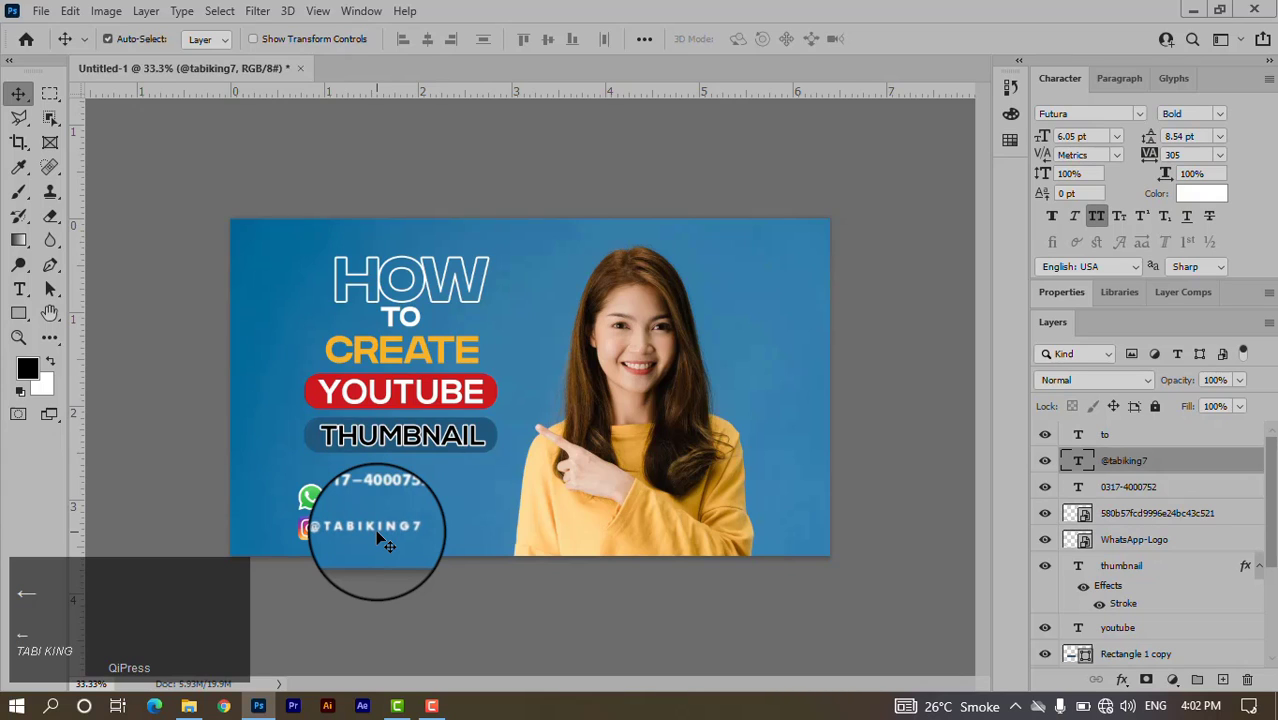
# Move the Instagram icon and handle to the right of the phone number, nudging the number left.
pyautogui.keyDown('shift'); pyautogui.click(320, 522); pyautogui.keyUp('shift')
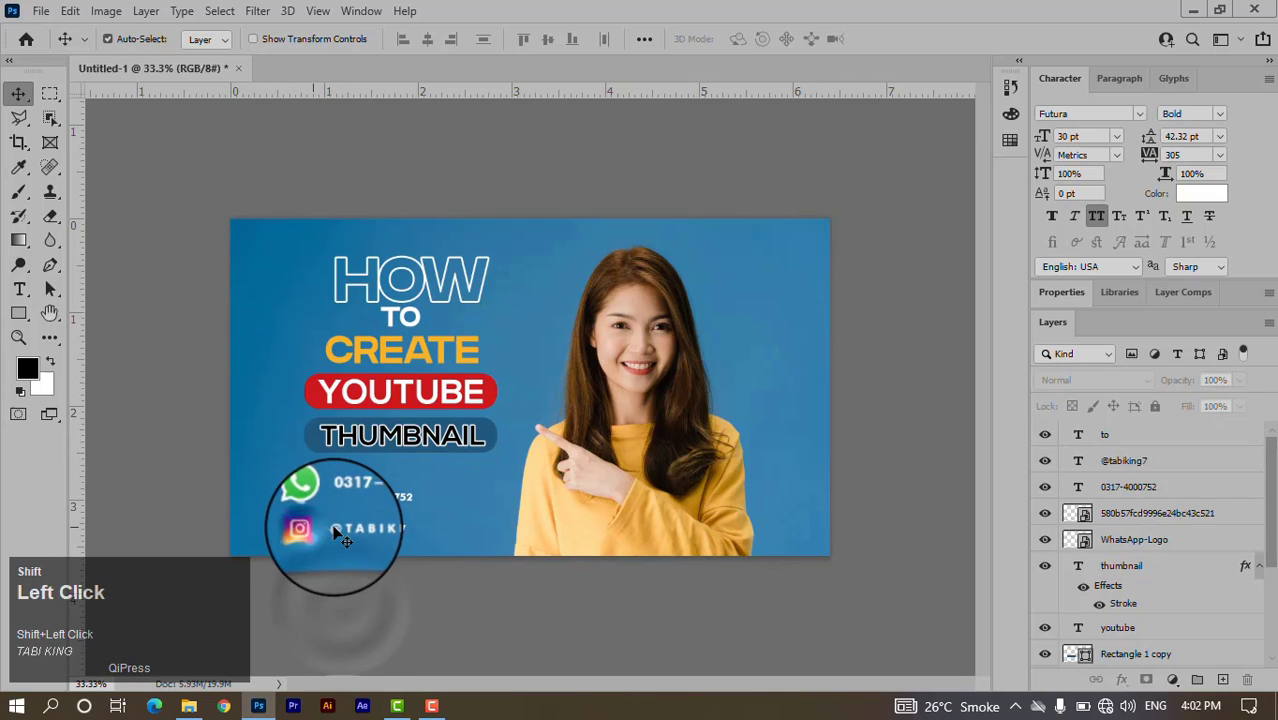
pyautogui.click(336, 530)
pyautogui.keyDown('shift'); pyautogui.click(360, 528); pyautogui.keyUp('shift')
pyautogui.moveTo(363, 527); pyautogui.dragTo(431, 502)
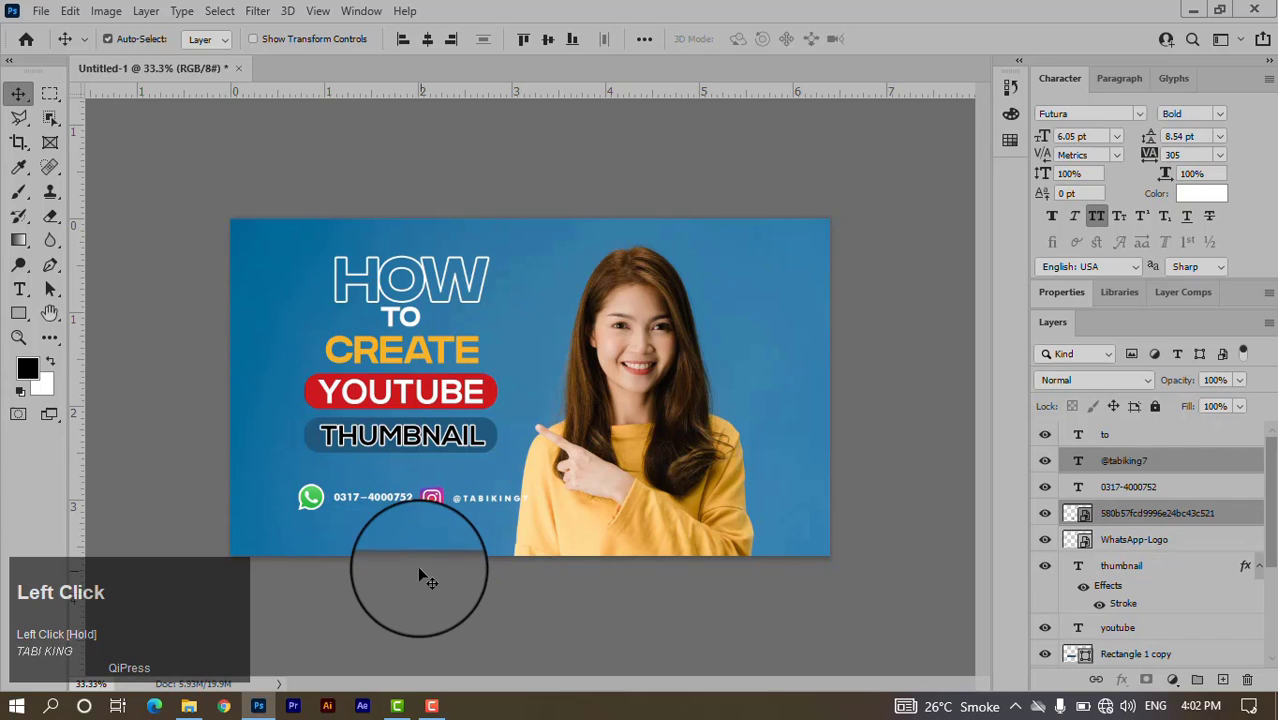
pyautogui.click(377, 502)
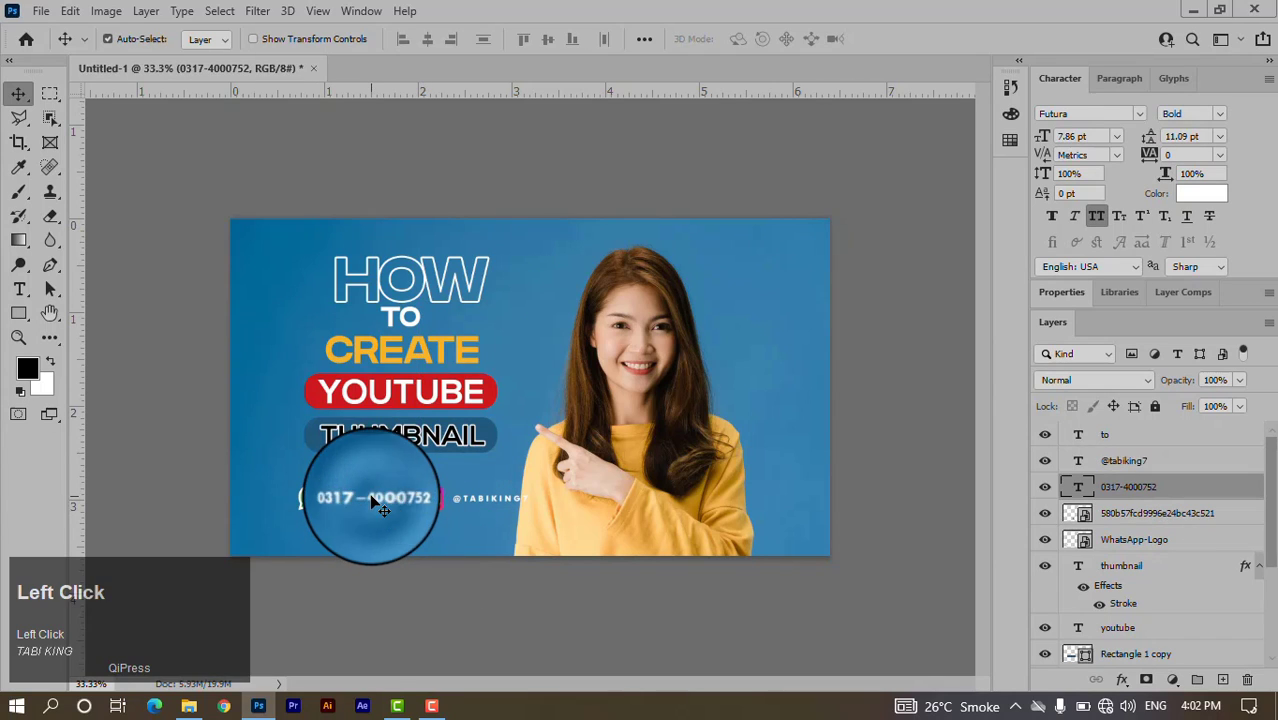
pyautogui.press('Left')
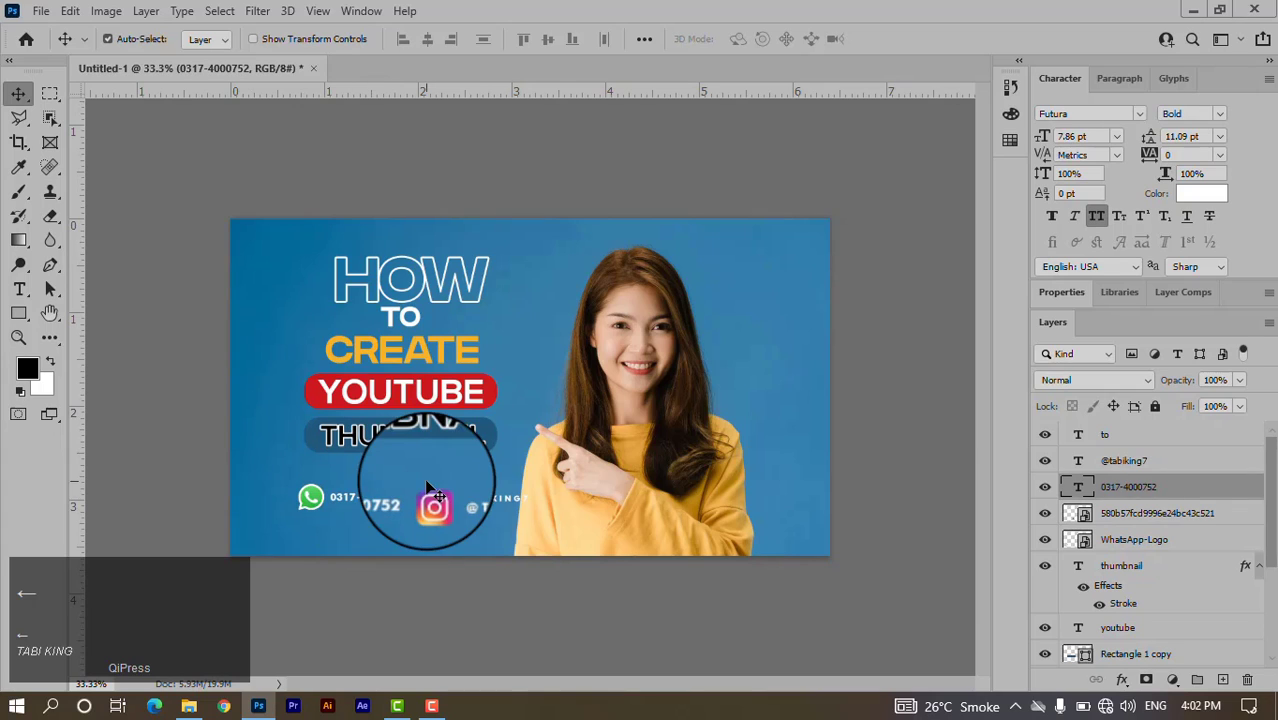
# Nudge the Instagram icon up into line and switch the handle from All Caps to lowercase.
pyautogui.click(436, 506)
pyautogui.press('Up')
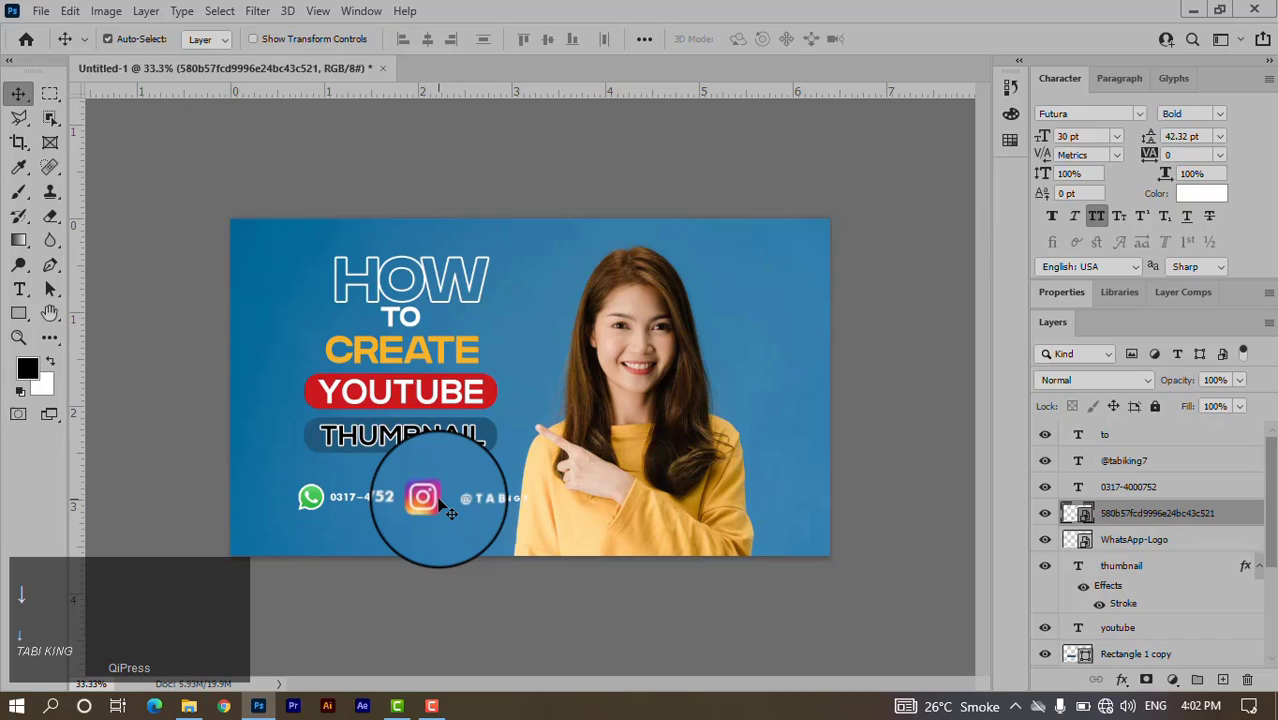
pyautogui.click(488, 506)
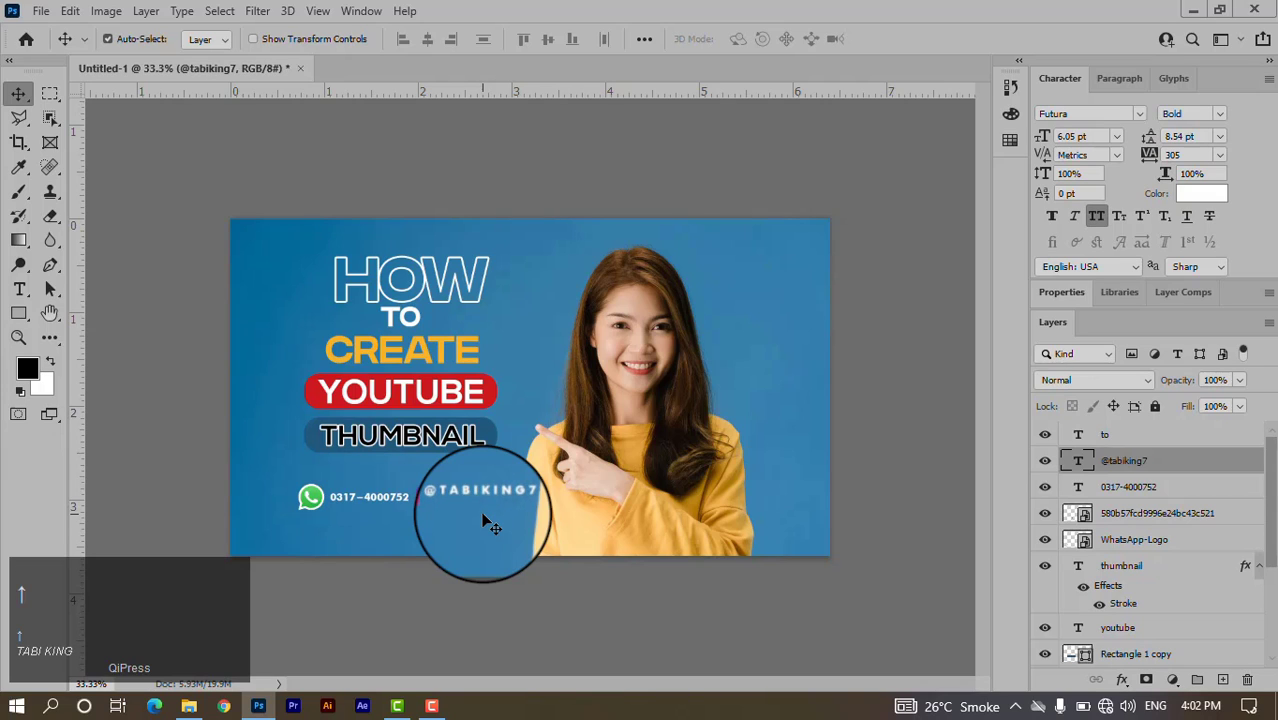
pyautogui.click(1098, 222)
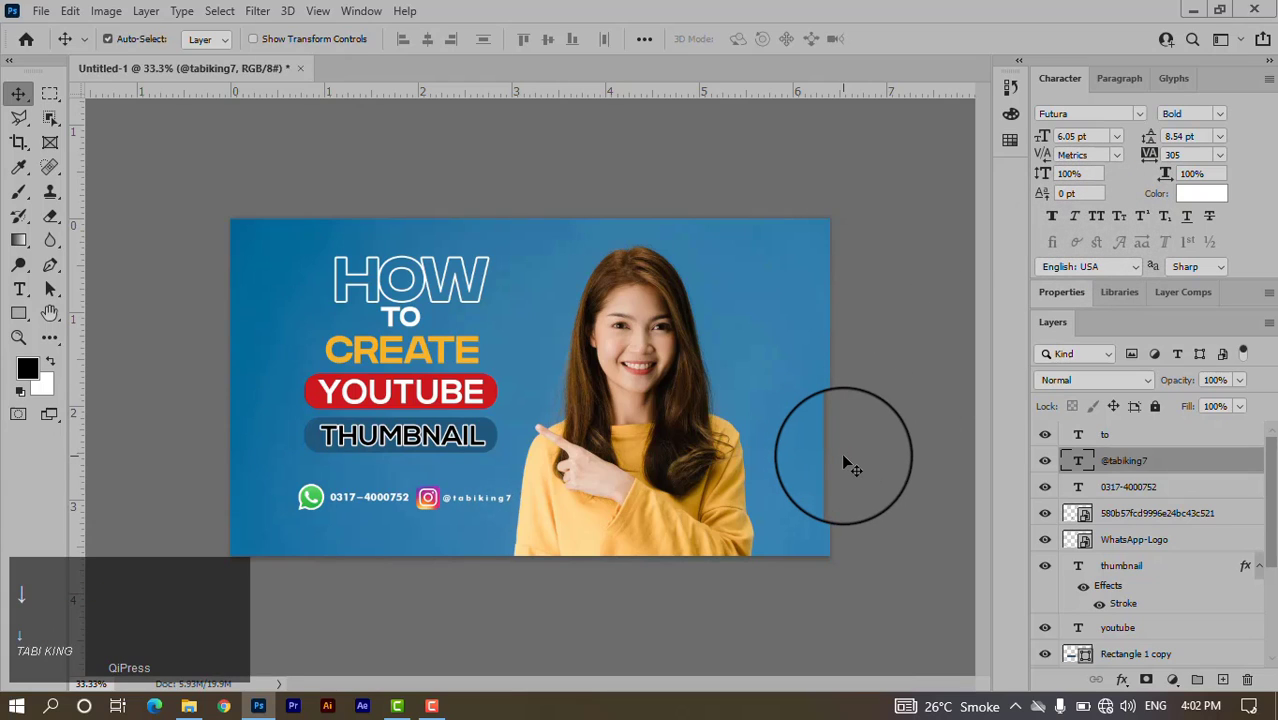
# Group the HOW, CREATE, YOUTUBE texts and both banner rectangles into a group named Text.
pyautogui.scroll(-3, 1150, 520)
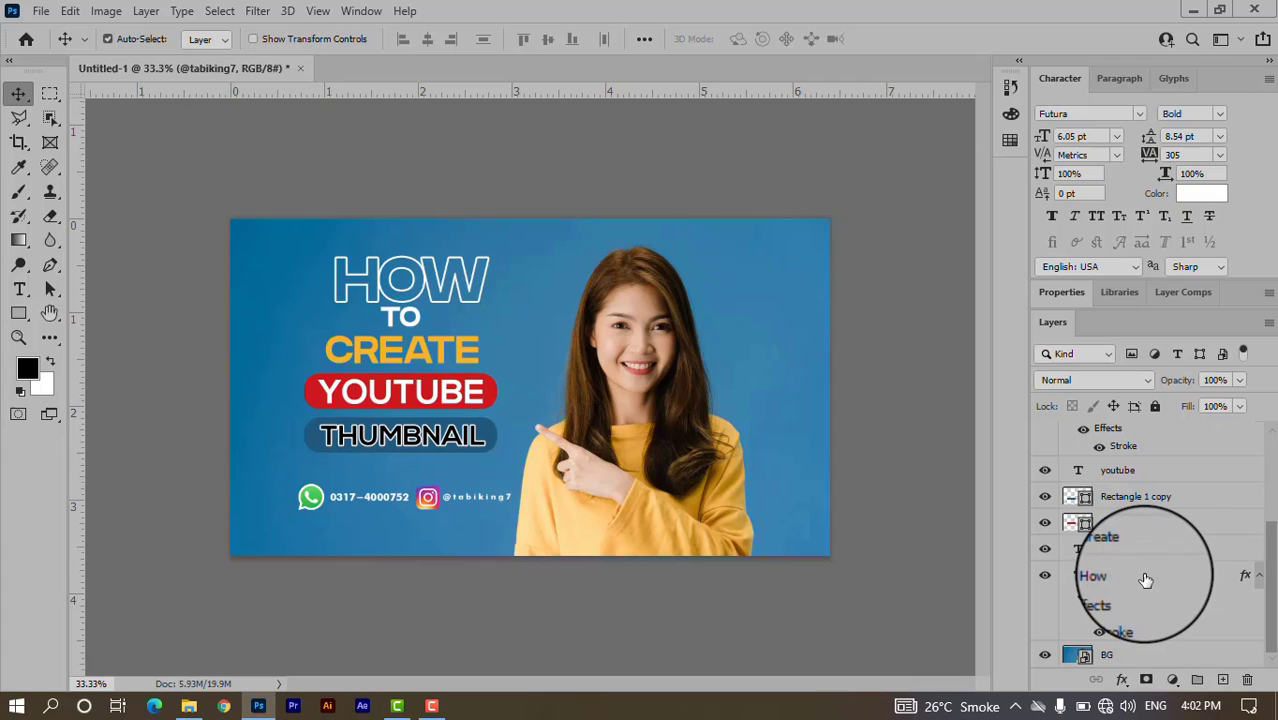
pyautogui.click(475, 285)
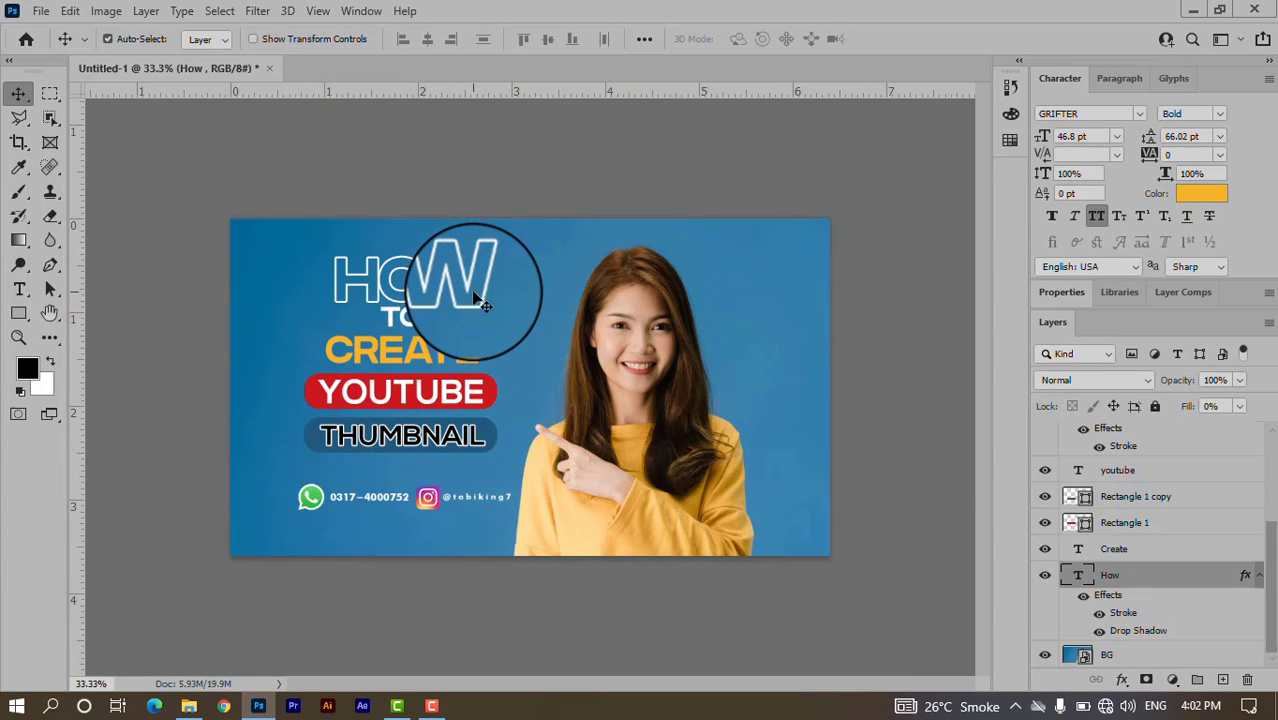
pyautogui.keyDown('shift'); pyautogui.click(434, 358); pyautogui.keyUp('shift')
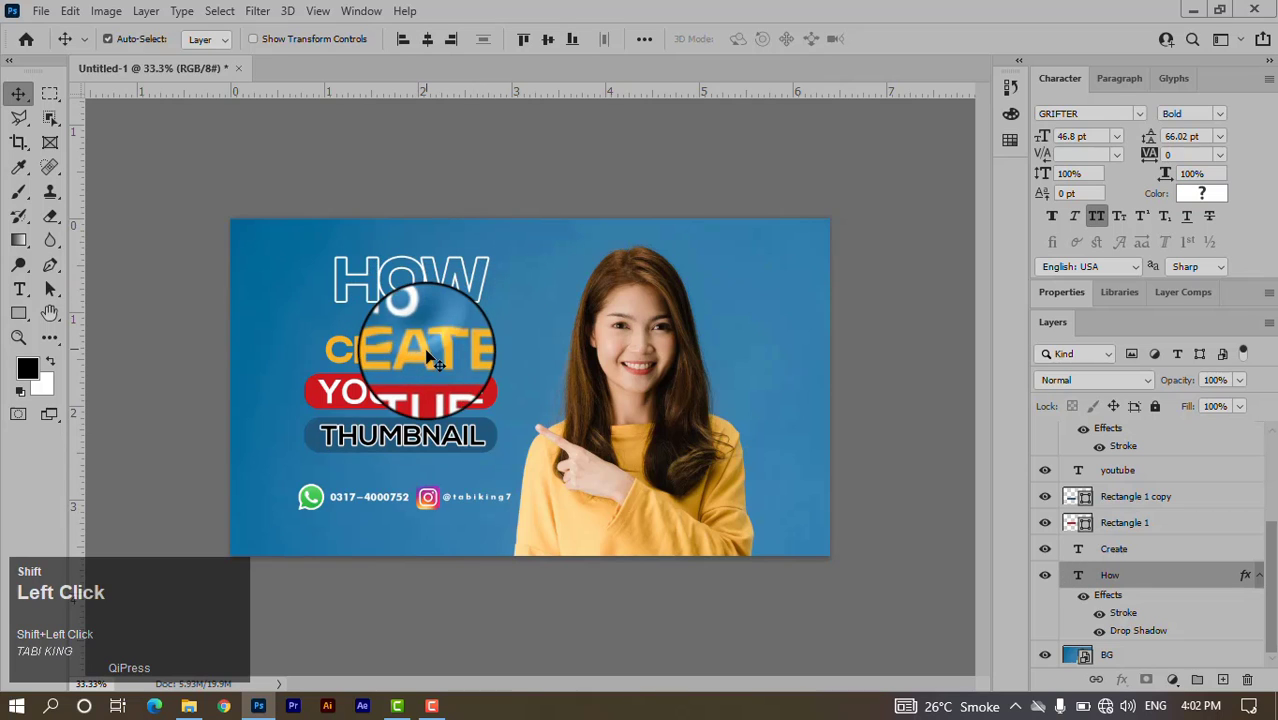
pyautogui.keyDown('shift'); pyautogui.click(434, 390); pyautogui.keyUp('shift')
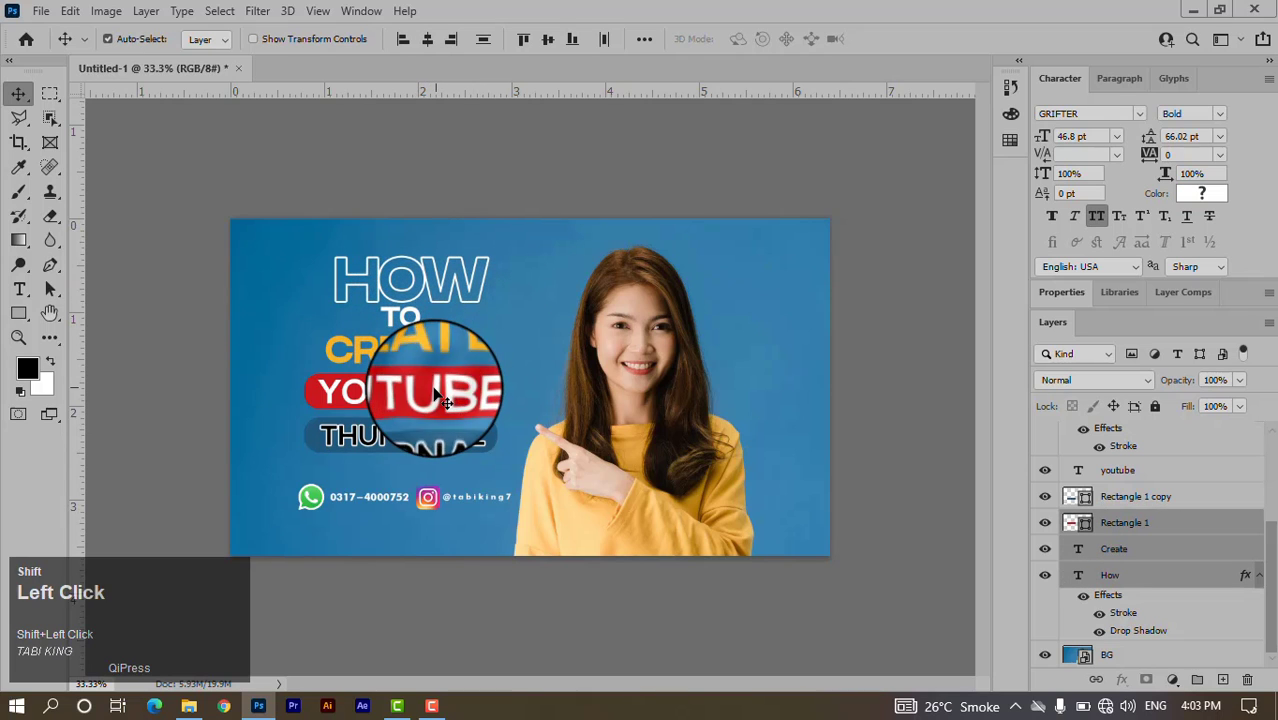
pyautogui.keyDown('shift'); pyautogui.click(443, 396); pyautogui.keyUp('shift')
pyautogui.keyDown('shift'); pyautogui.click(449, 441); pyautogui.keyUp('shift')
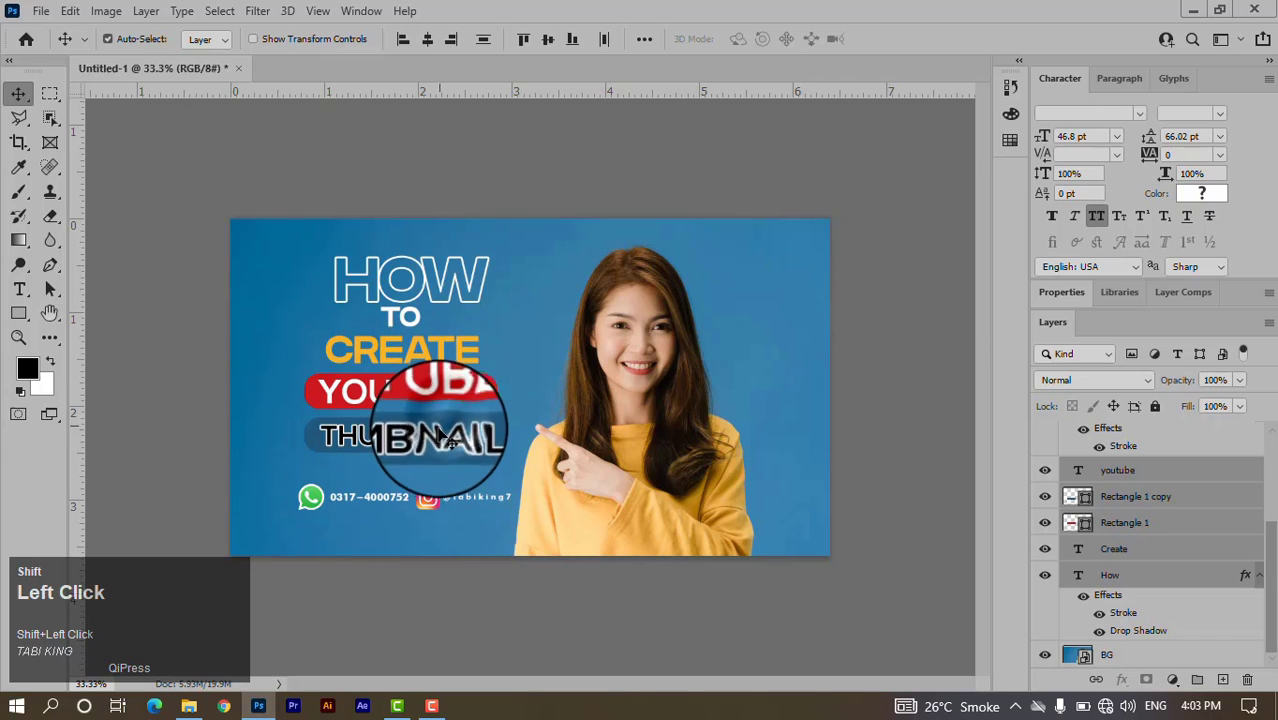
pyautogui.scroll(3, 1230, 580)
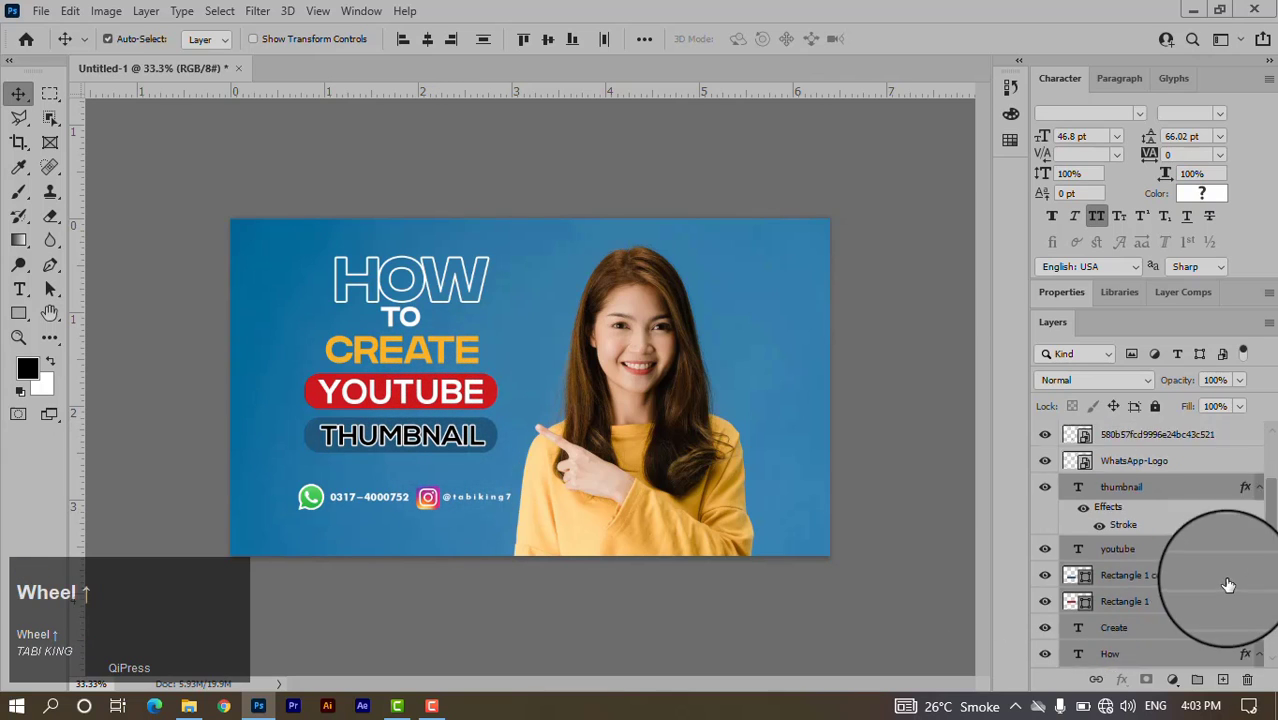
pyautogui.scroll(-3, 1237, 566)
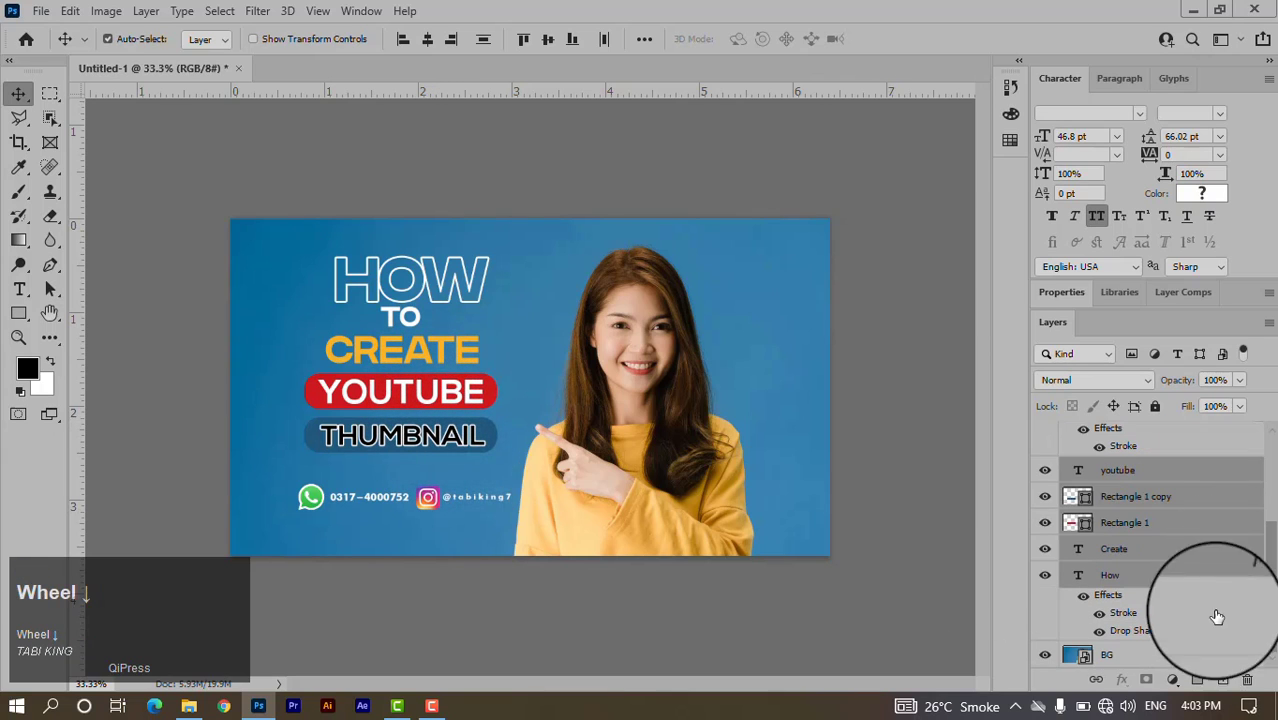
pyautogui.click(1197, 679)
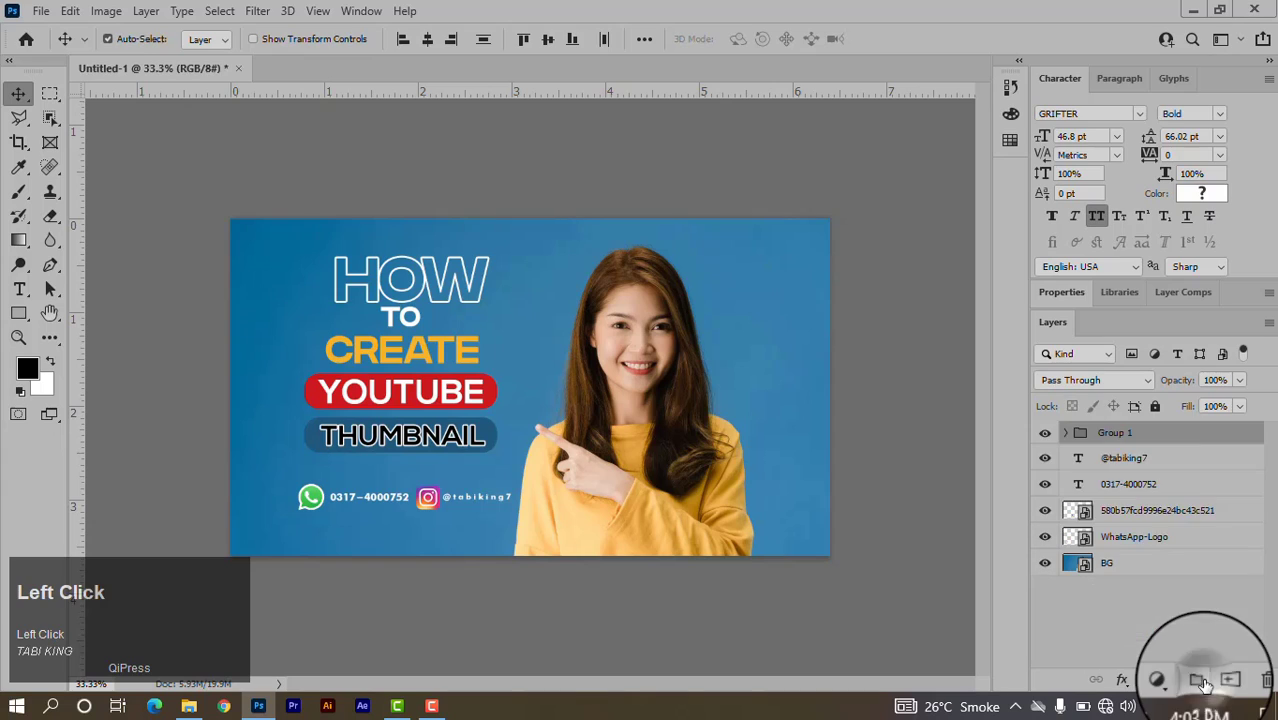
pyautogui.doubleClick(1113, 444)
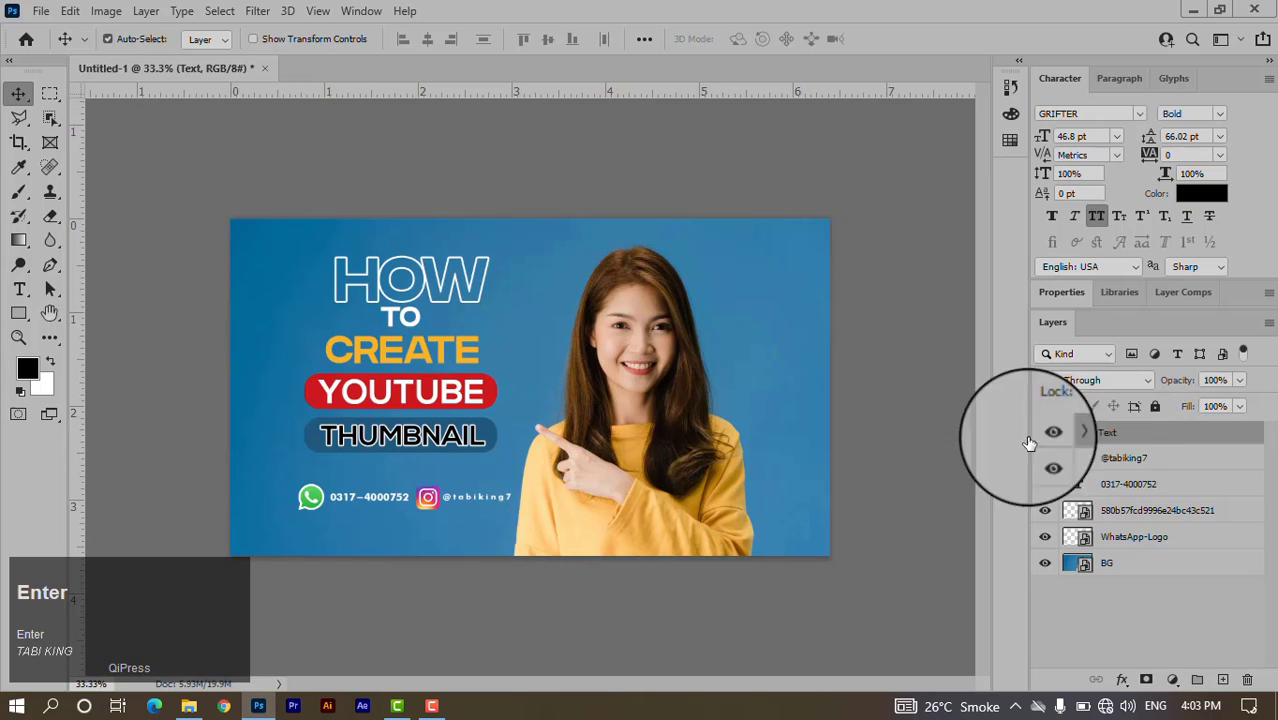
pyautogui.click(1046, 436)
pyautogui.click(1046, 436)
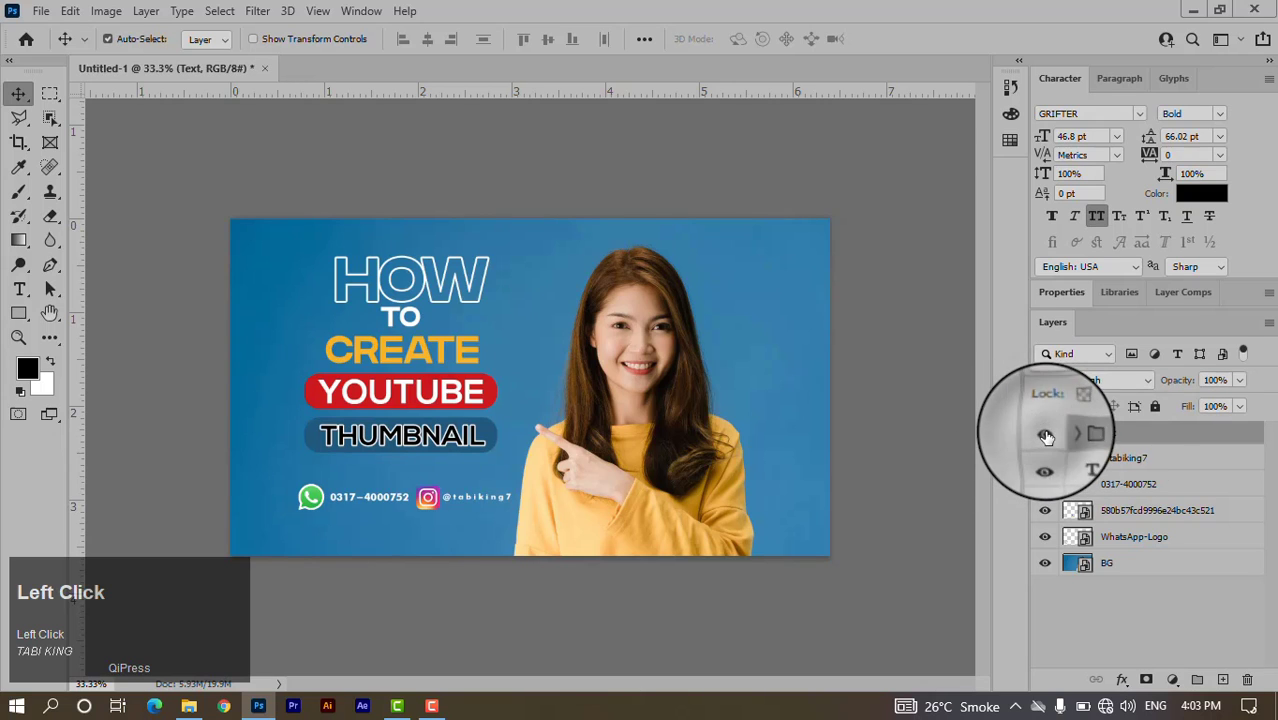
pyautogui.click(1165, 458)
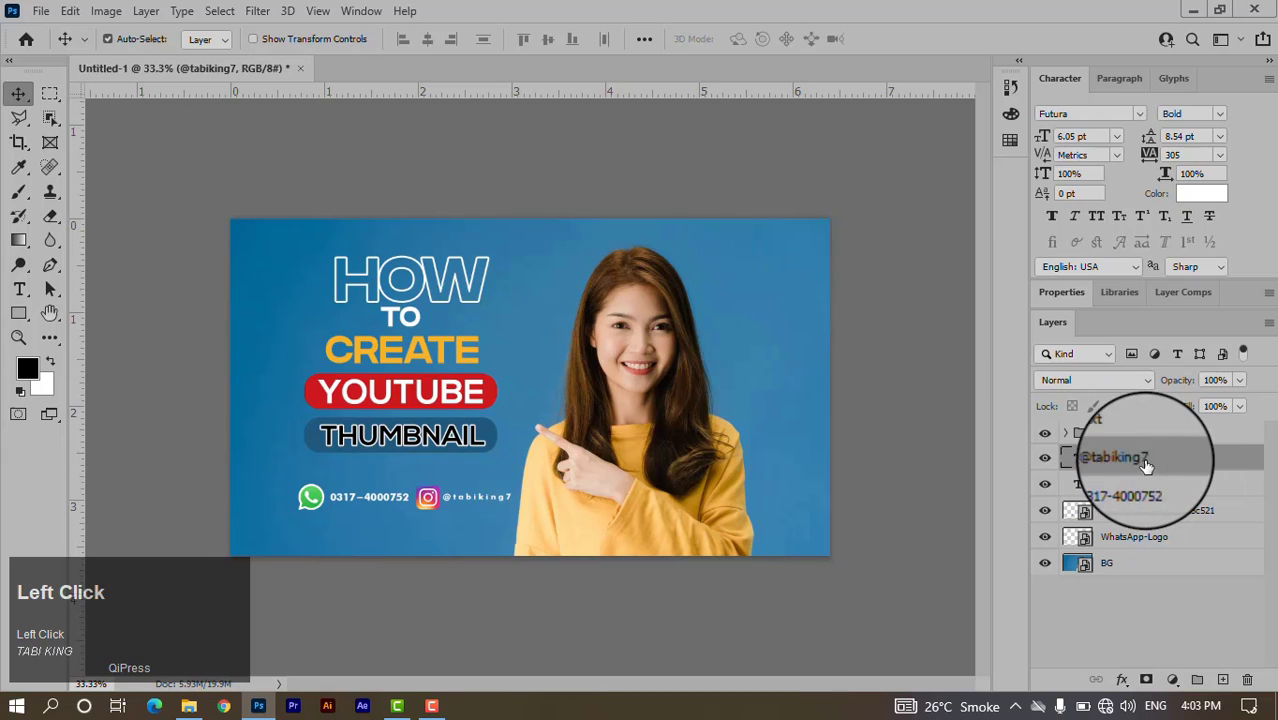
# Group the Instagram icon and handle layers into a group named Instagram.
pyautogui.click(1045, 512)
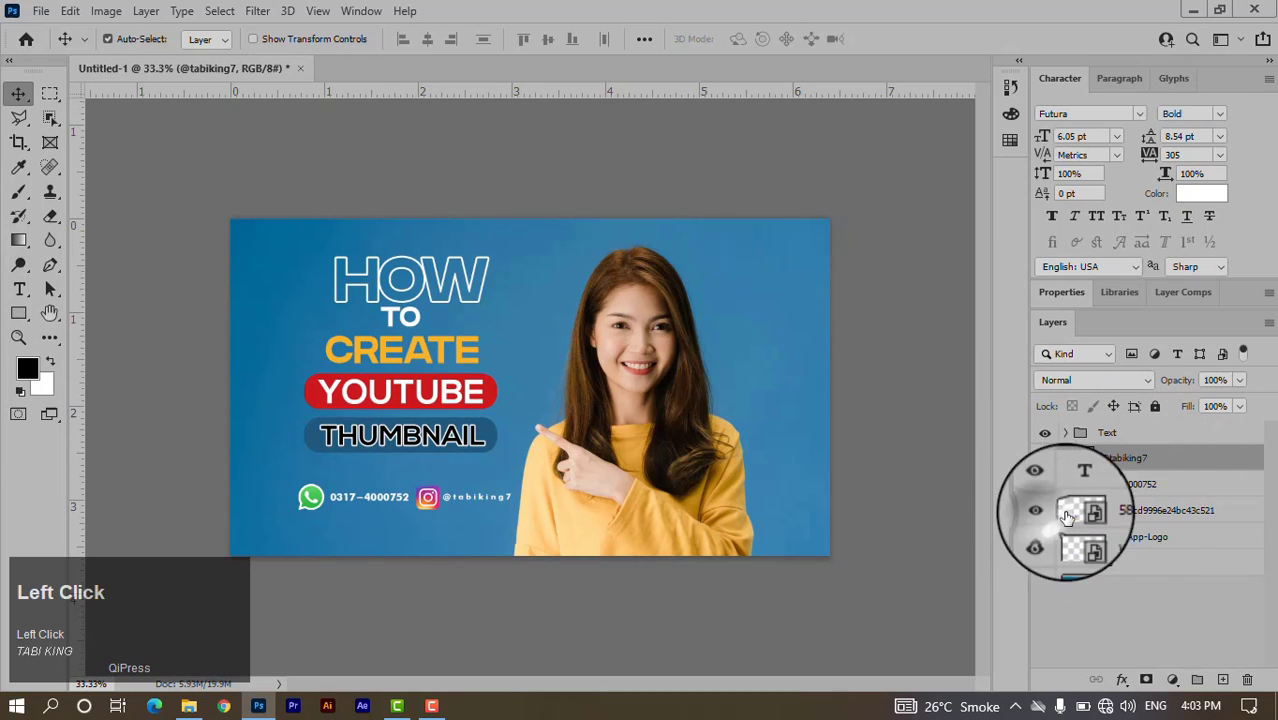
pyautogui.keyDown('shift'); pyautogui.click(1147, 512); pyautogui.keyUp('shift')
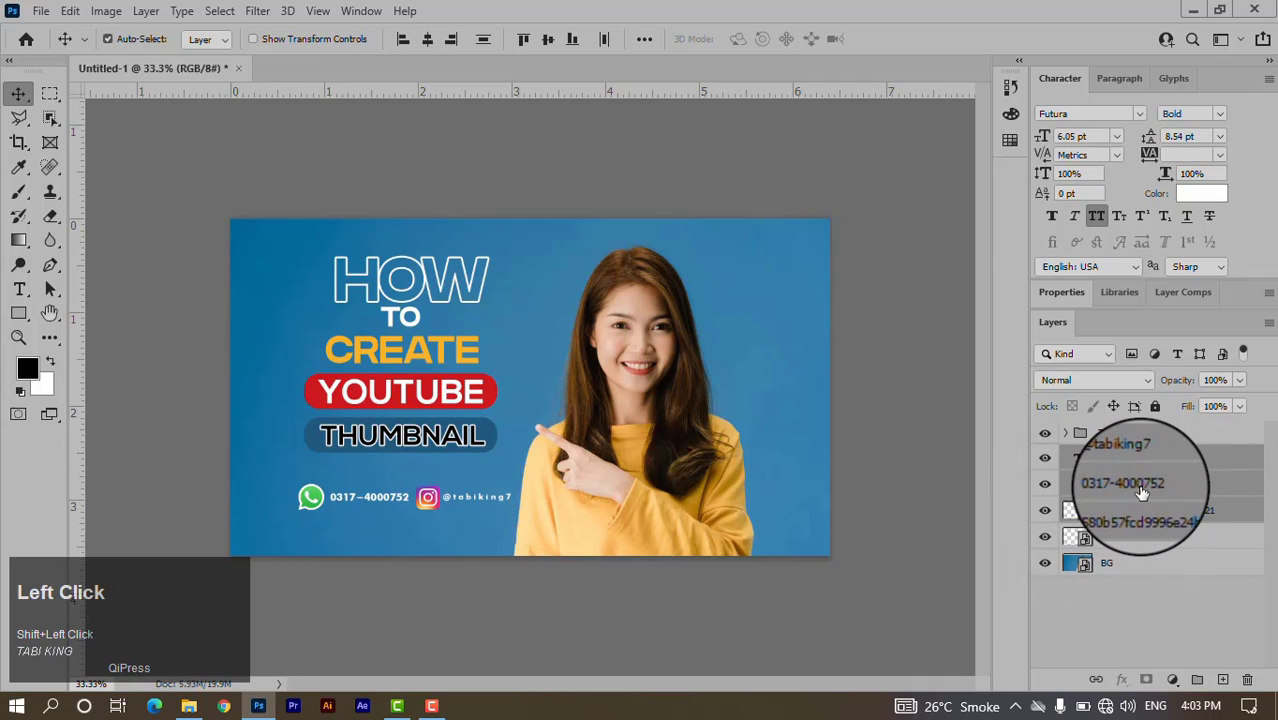
pyautogui.click(1196, 680)
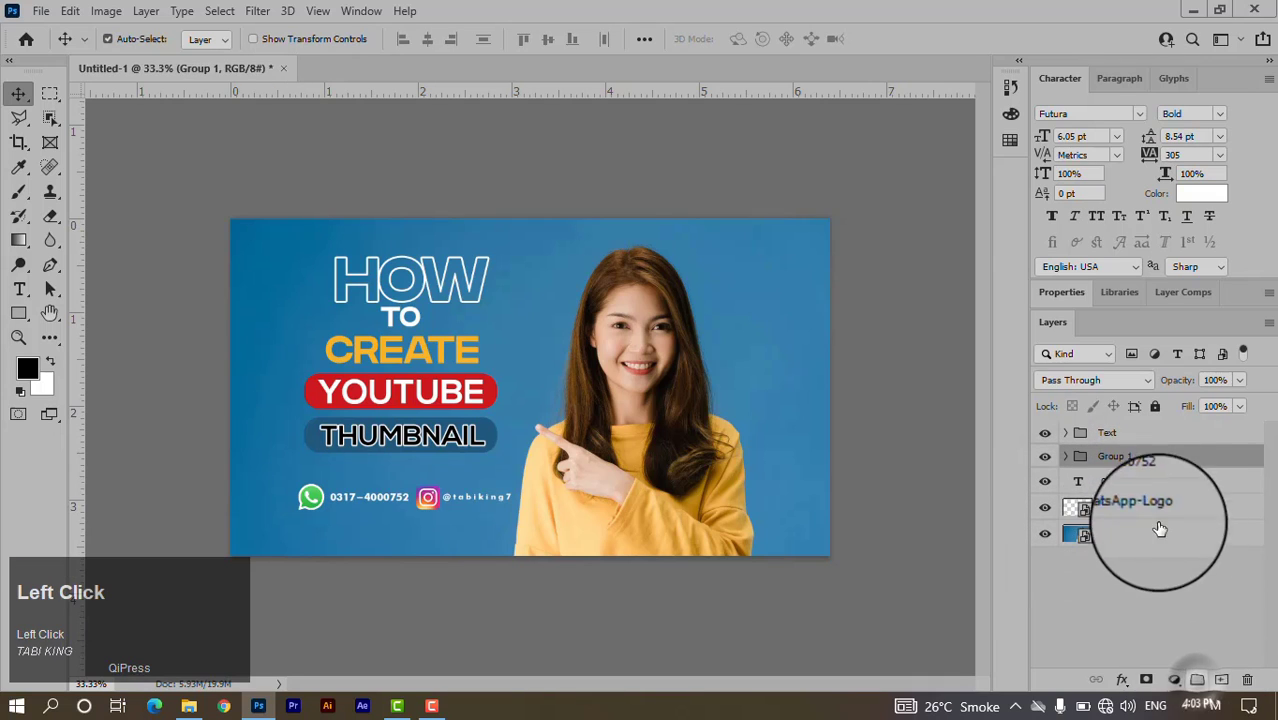
pyautogui.doubleClick(1123, 458)
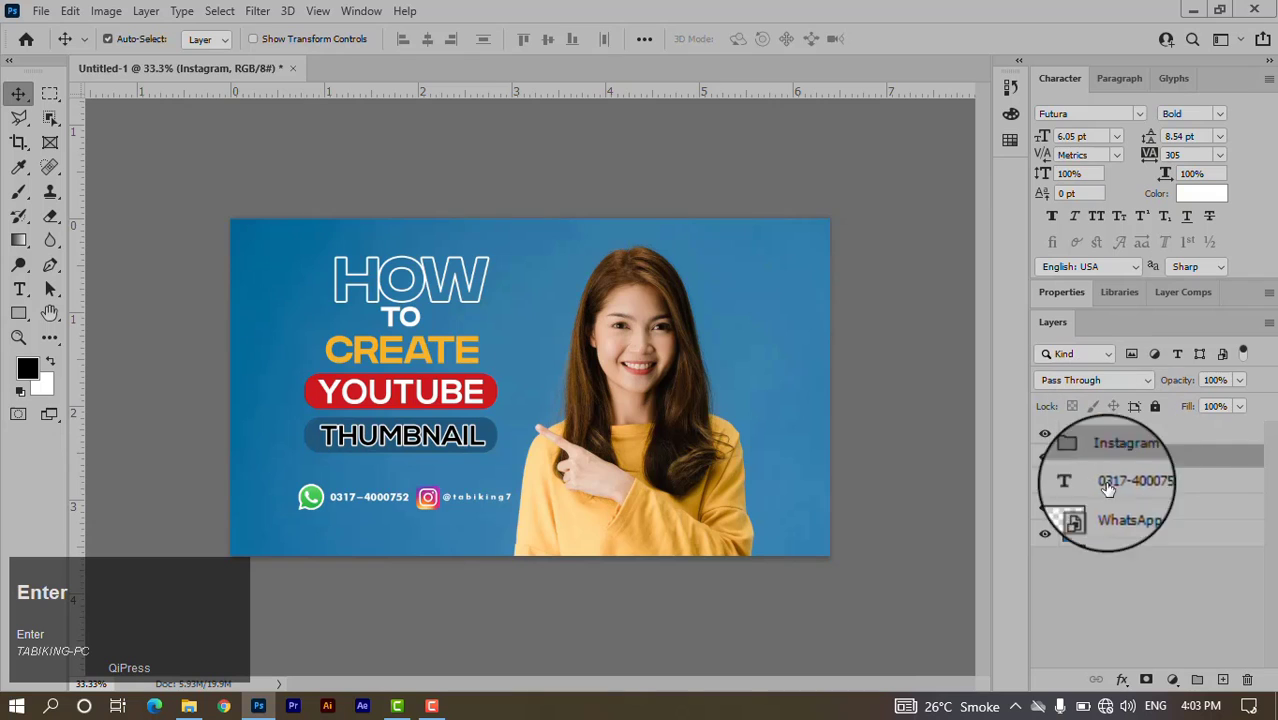
# Group the WhatsApp logo and phone number into a group named Whatsapp.
pyautogui.click(1128, 508)
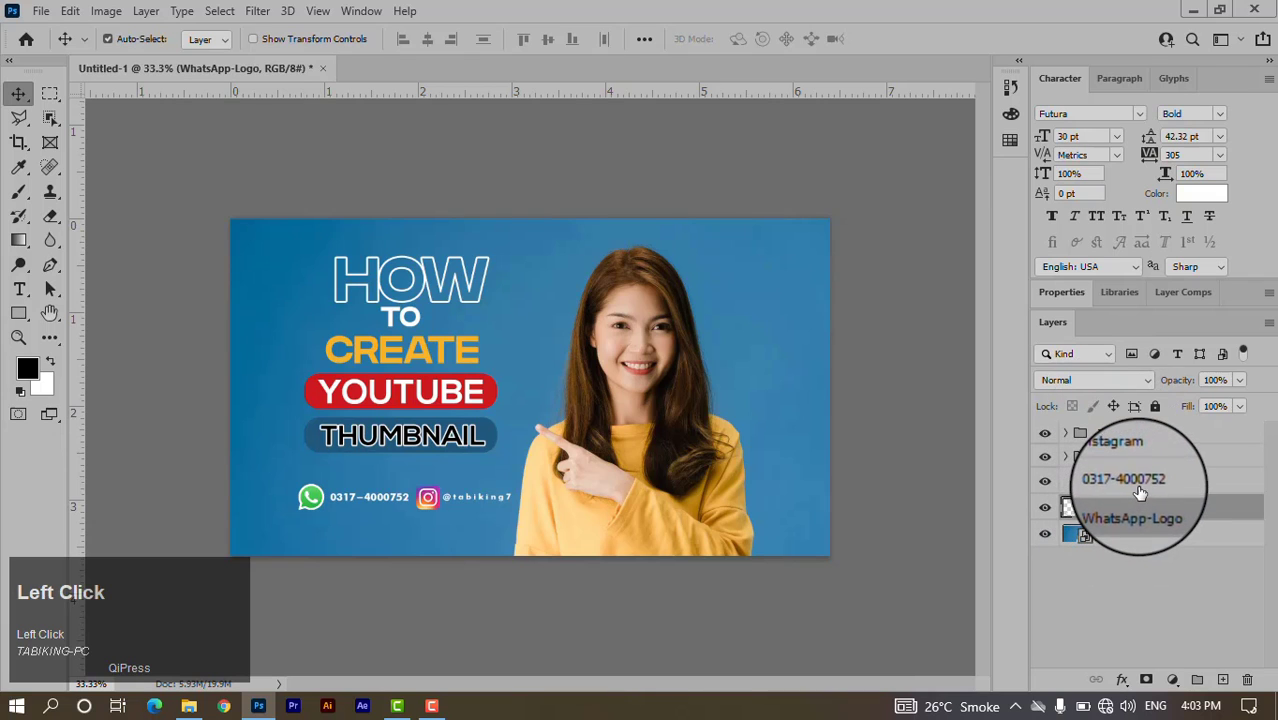
pyautogui.click(1197, 679)
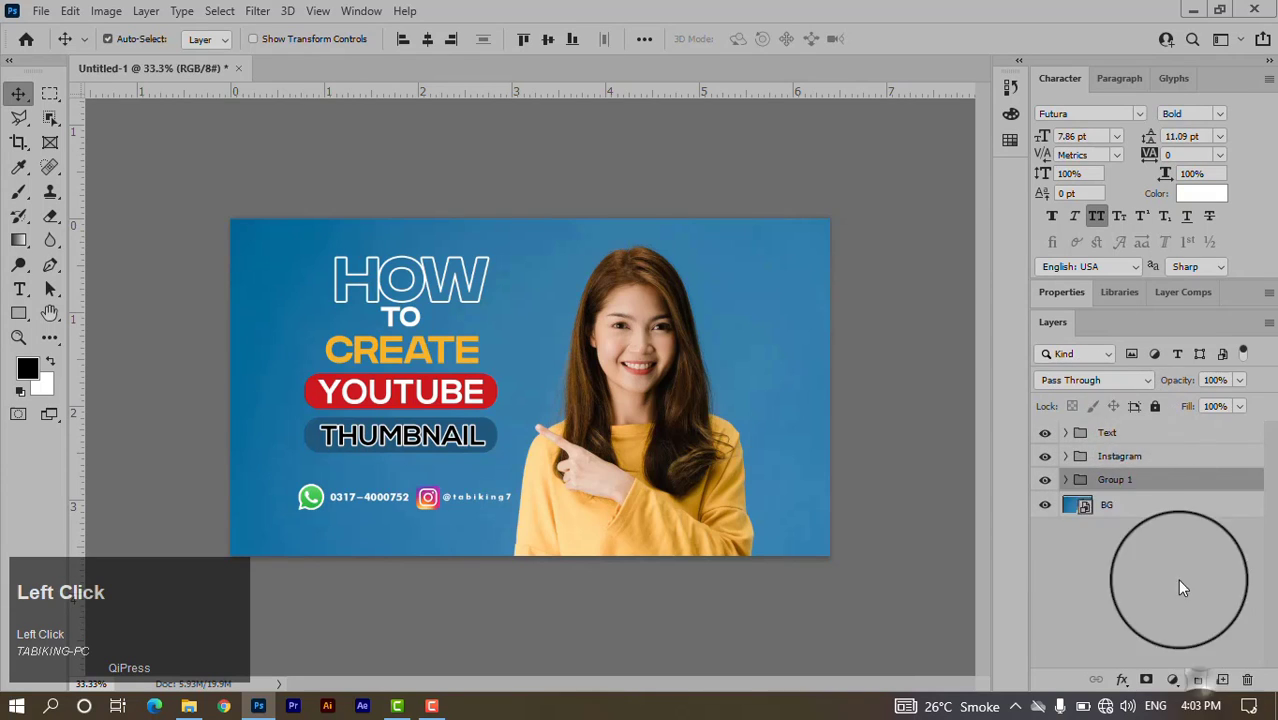
pyautogui.doubleClick(1115, 480)
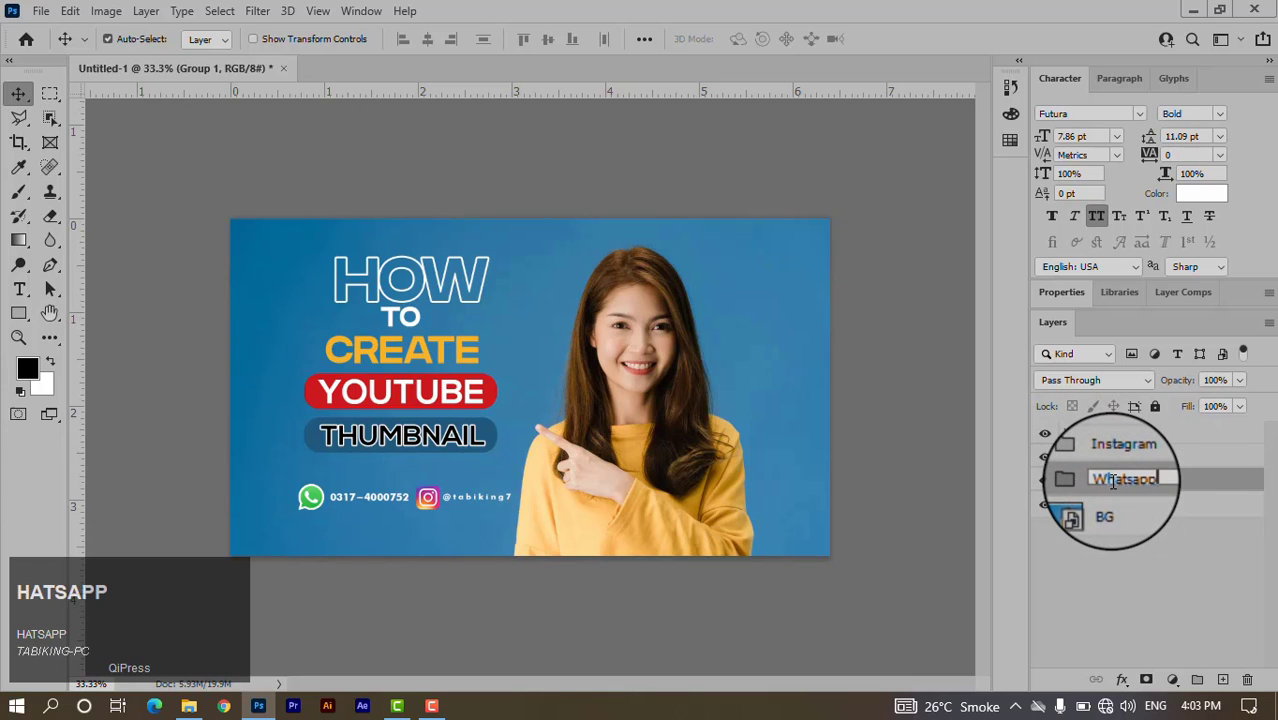
pyautogui.write('Whatsapp')
pyautogui.press('Return')
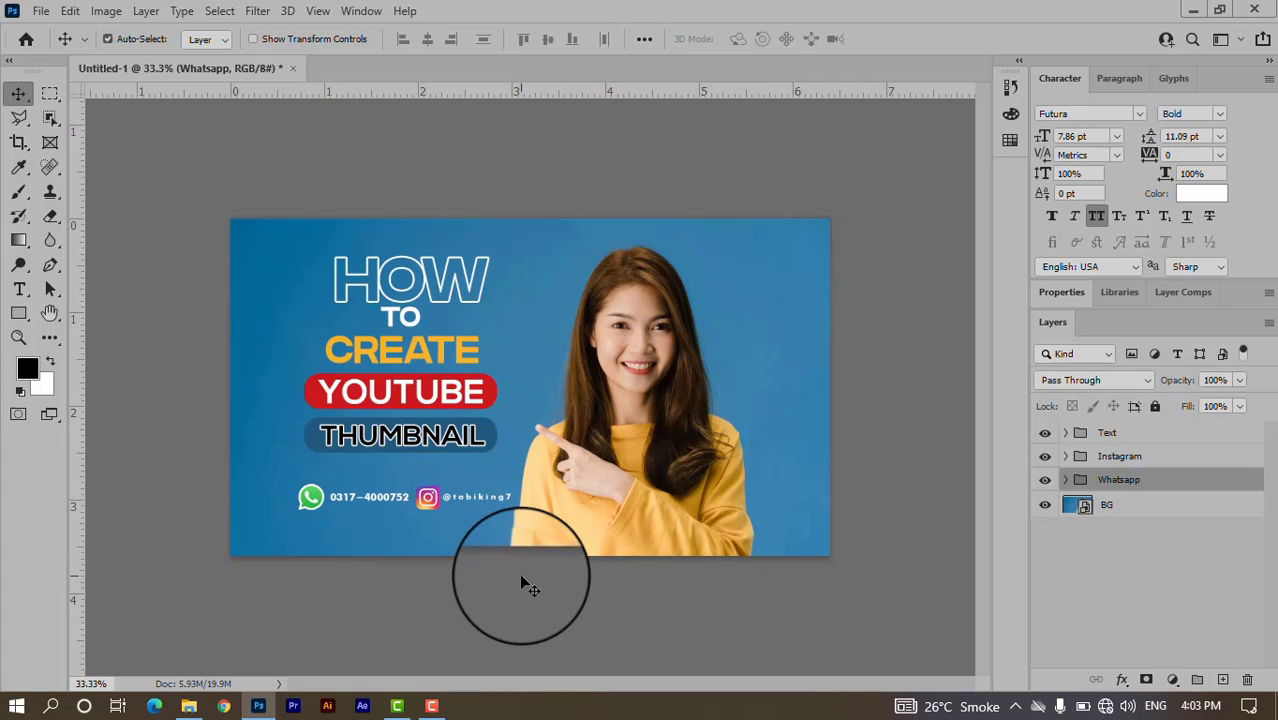
pyautogui.click(1125, 434)
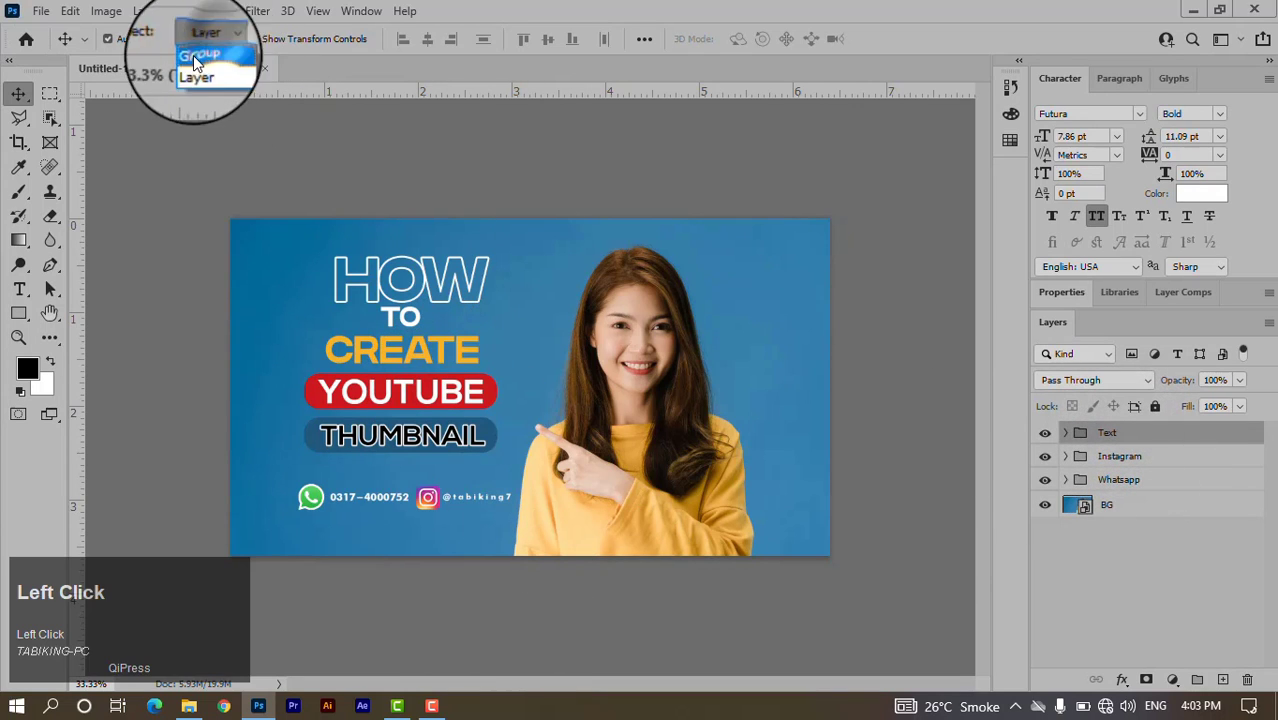
# With Auto-Select set to Group, scale the Text group to 119.72% and shift it down.
pyautogui.click(196, 56)
pyautogui.press('ctrl')
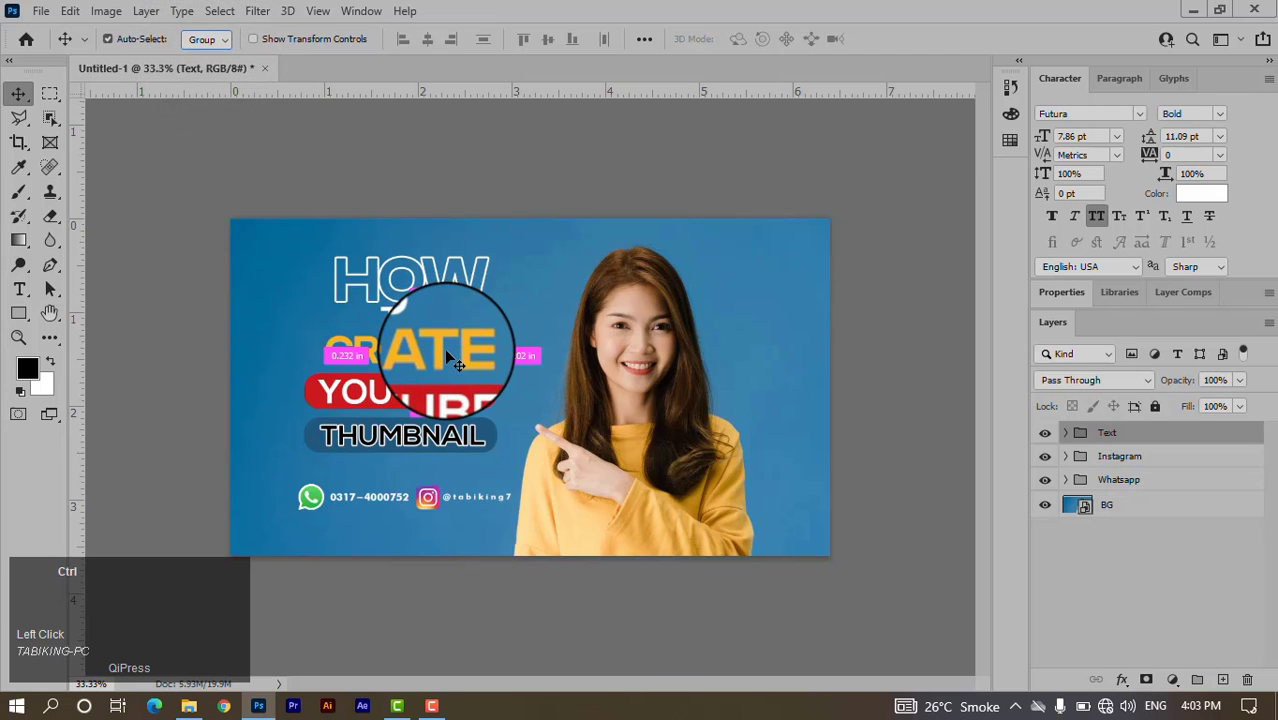
pyautogui.hotkey('ctrl', 't')
pyautogui.moveTo(495, 258); pyautogui.dragTo(516, 237)
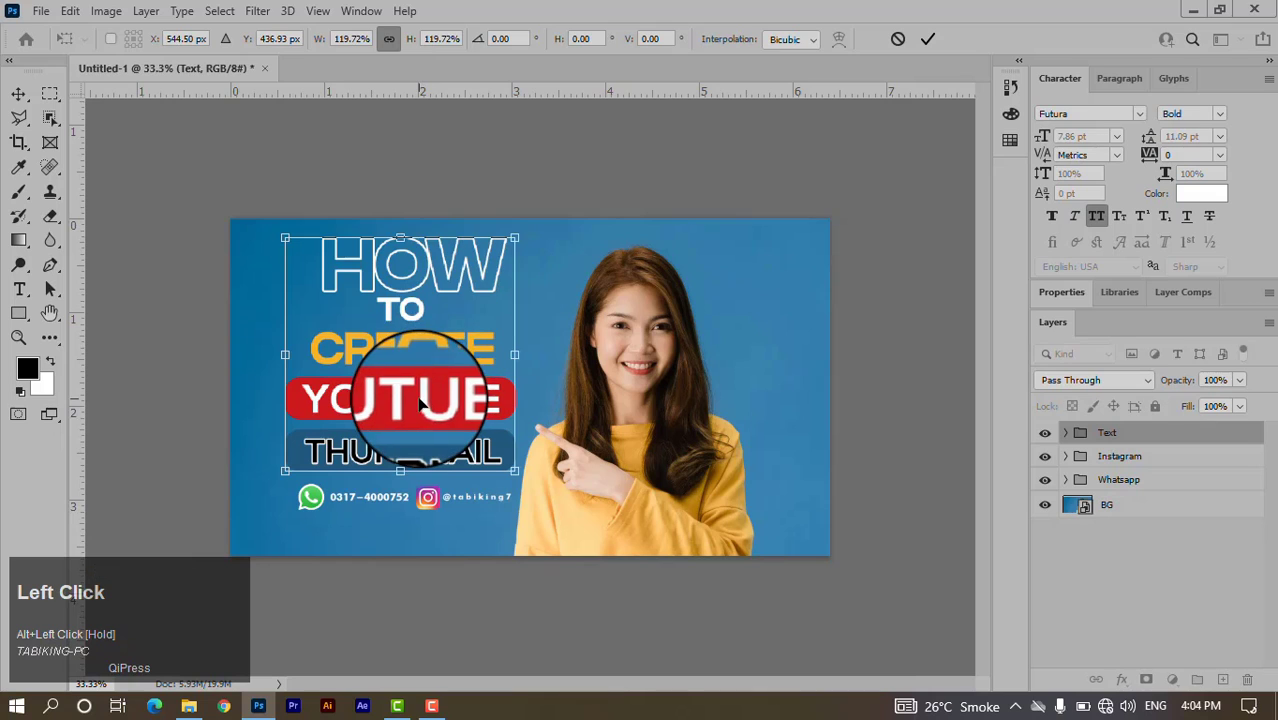
pyautogui.moveTo(410, 404); pyautogui.dragTo(407, 417)
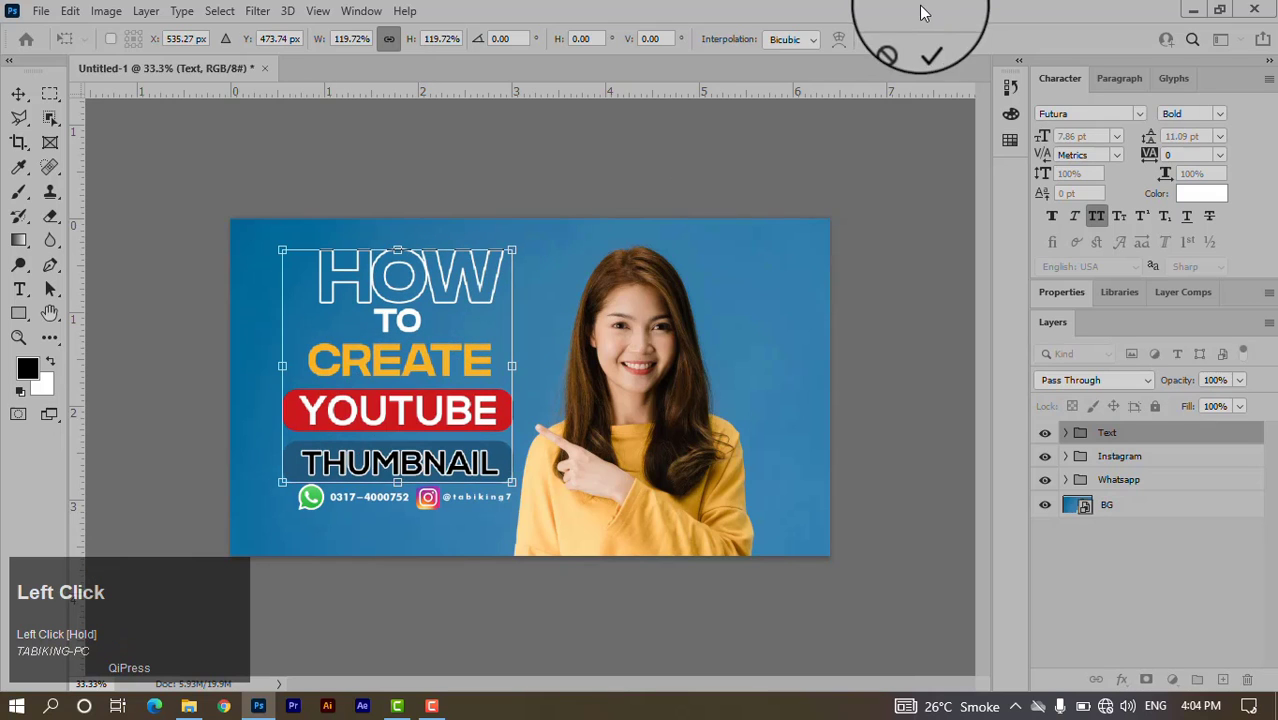
pyautogui.click(931, 38)
pyautogui.click(1125, 457)
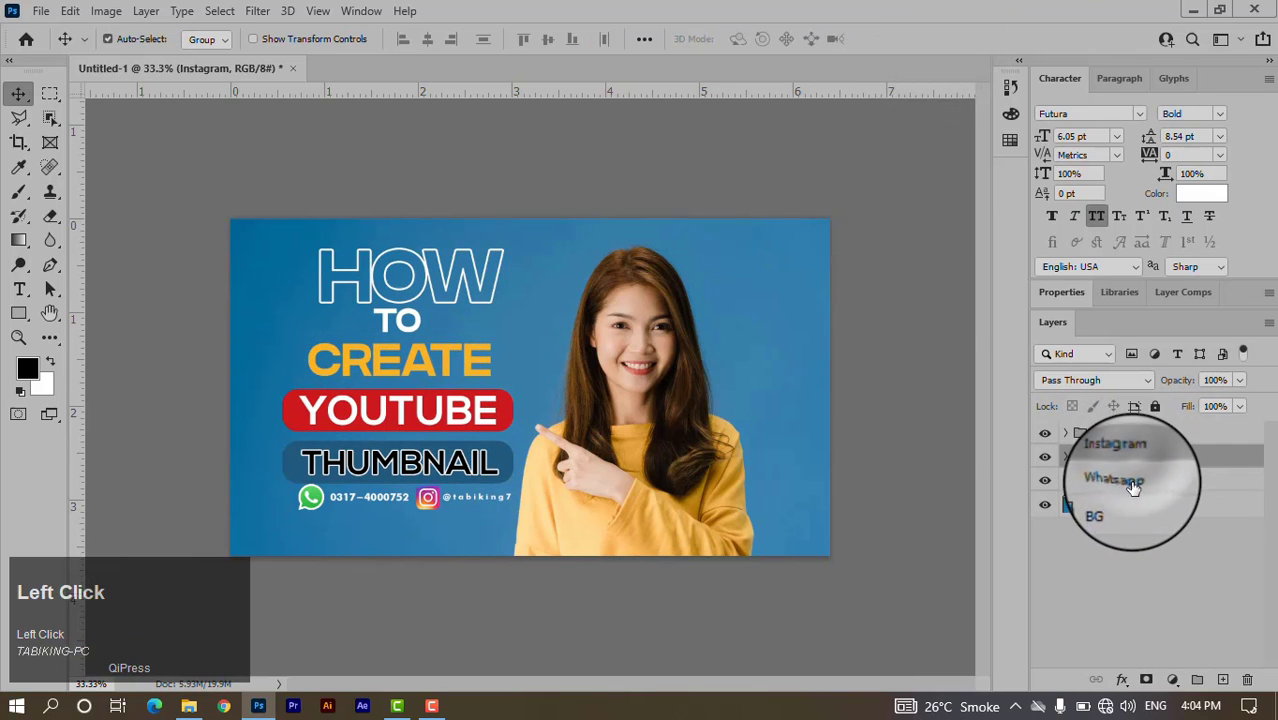
# Move the Instagram and Whatsapp groups under THUMBNAIL, scale them to 80.6%, and nudge them up.
pyautogui.keyDown('ctrl'); pyautogui.click(1133, 485); pyautogui.keyUp('ctrl')
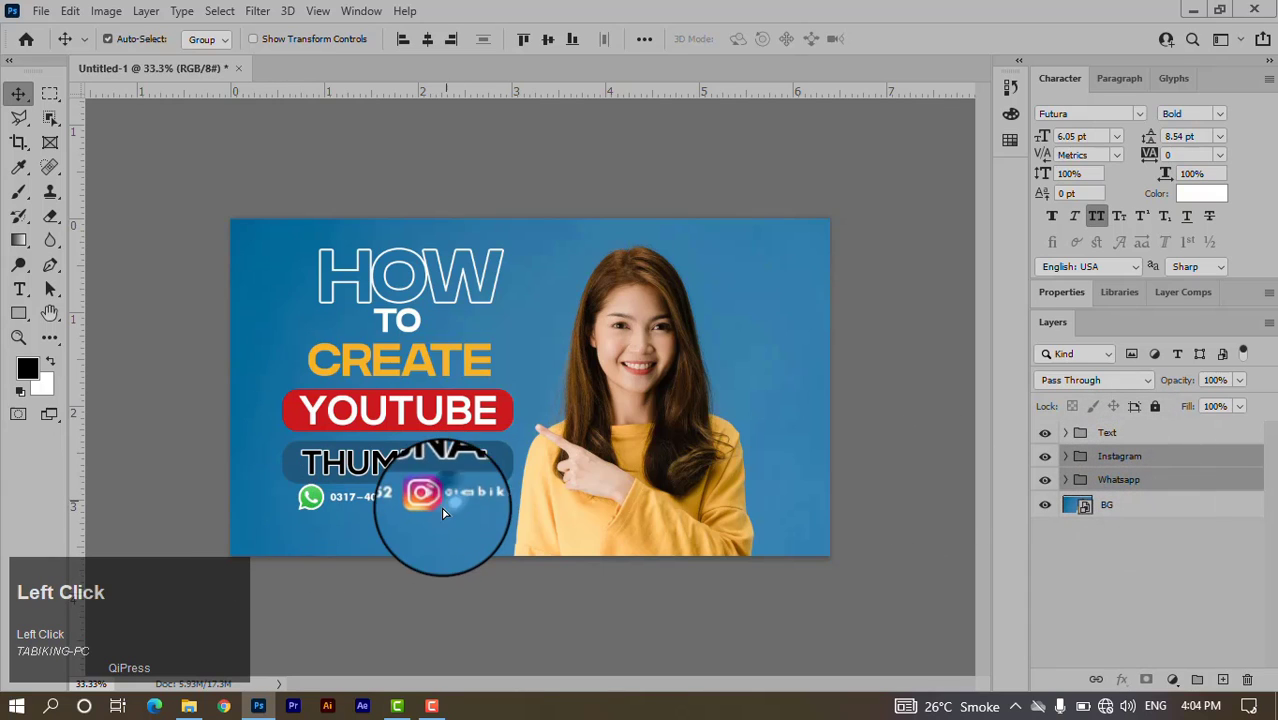
pyautogui.moveTo(444, 512); pyautogui.dragTo(440, 553)
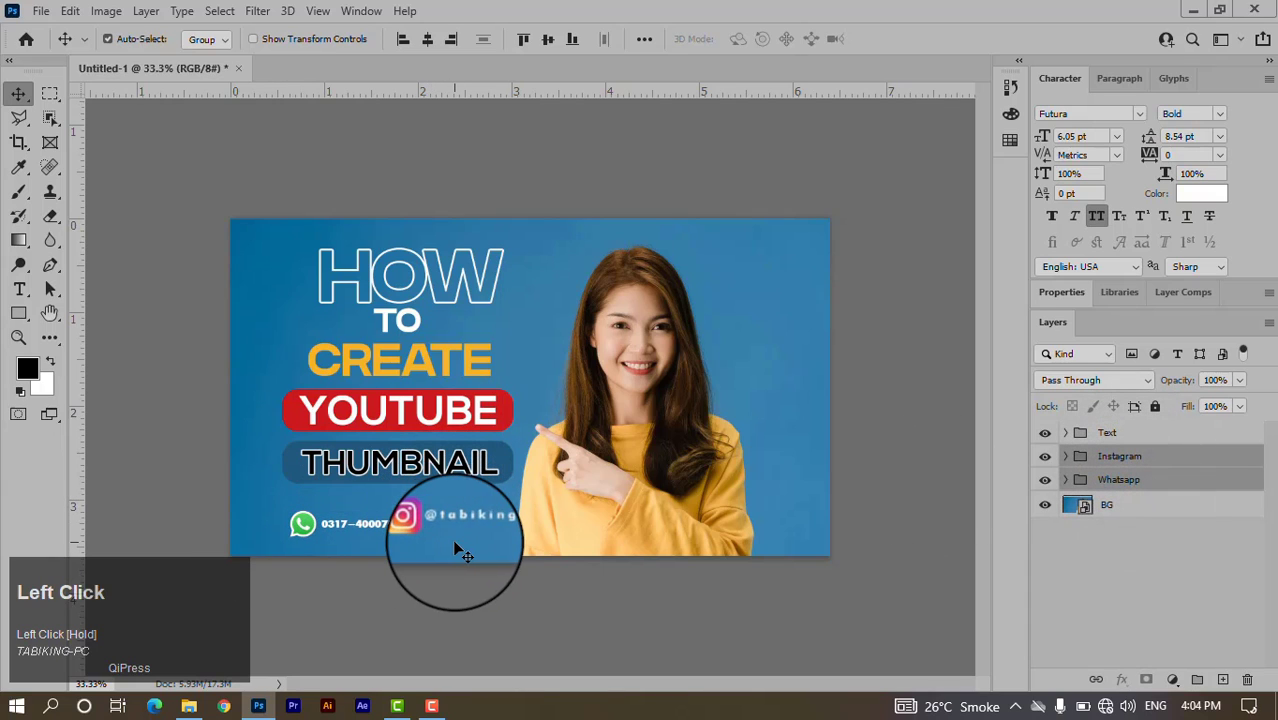
pyautogui.hotkey('ctrl', 't')
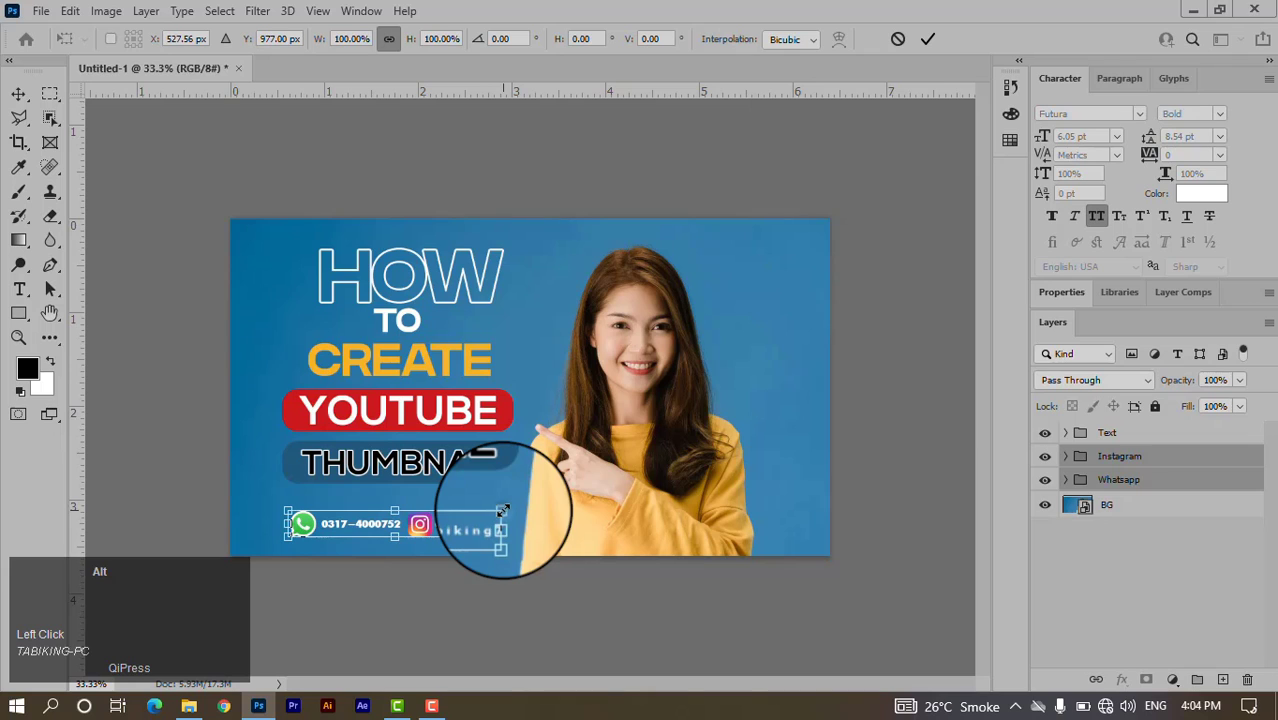
pyautogui.moveTo(502, 511); pyautogui.dragTo(484, 512)
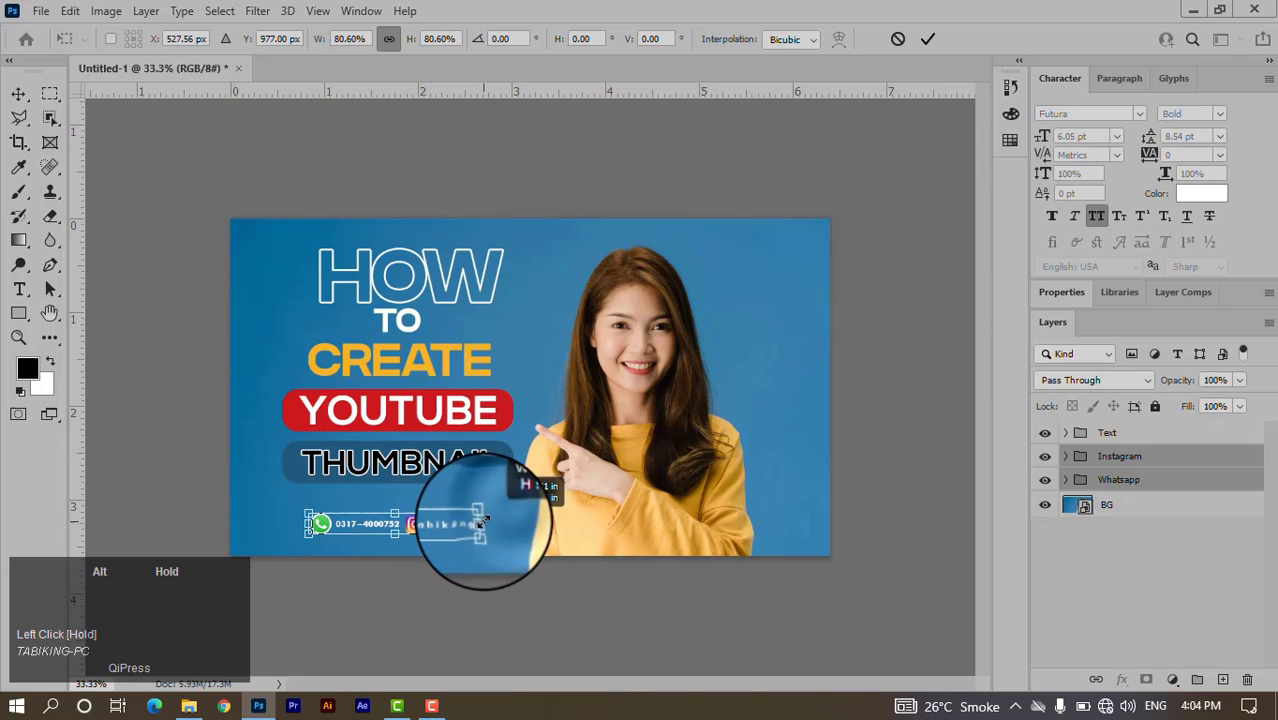
pyautogui.click(928, 40)
pyautogui.moveTo(462, 528); pyautogui.dragTo(460, 512)
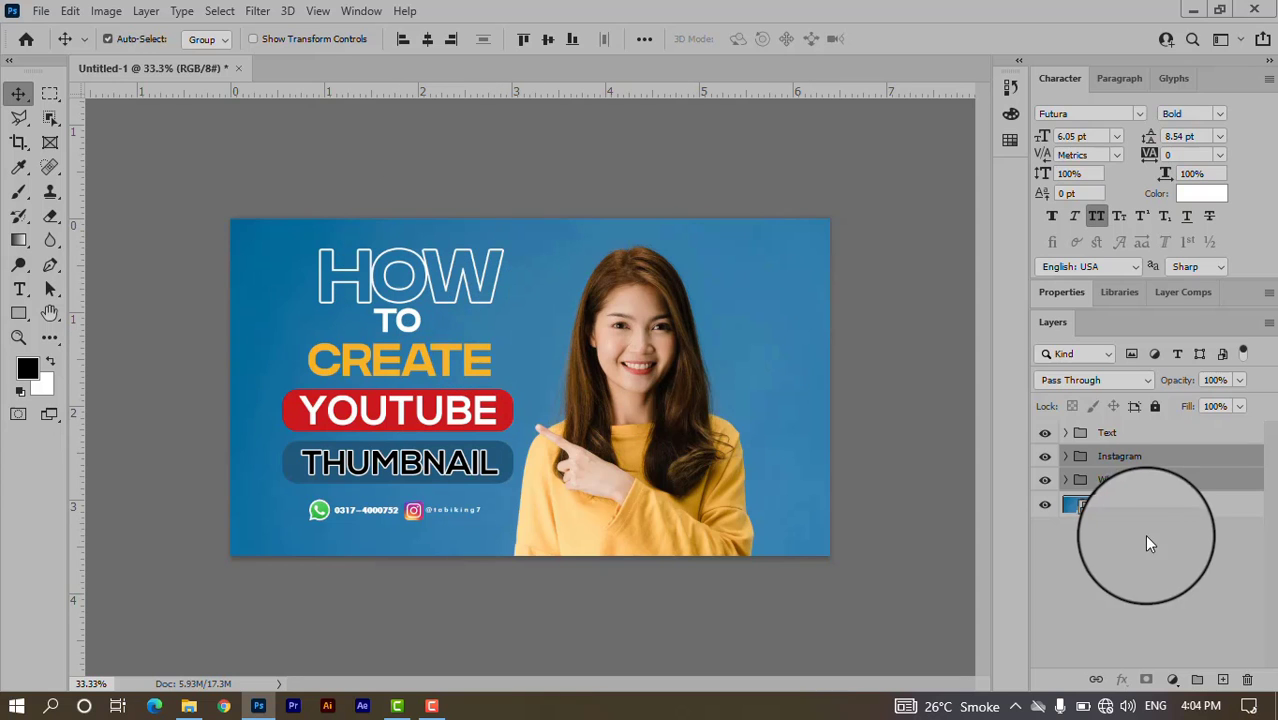
pyautogui.click(1125, 595)
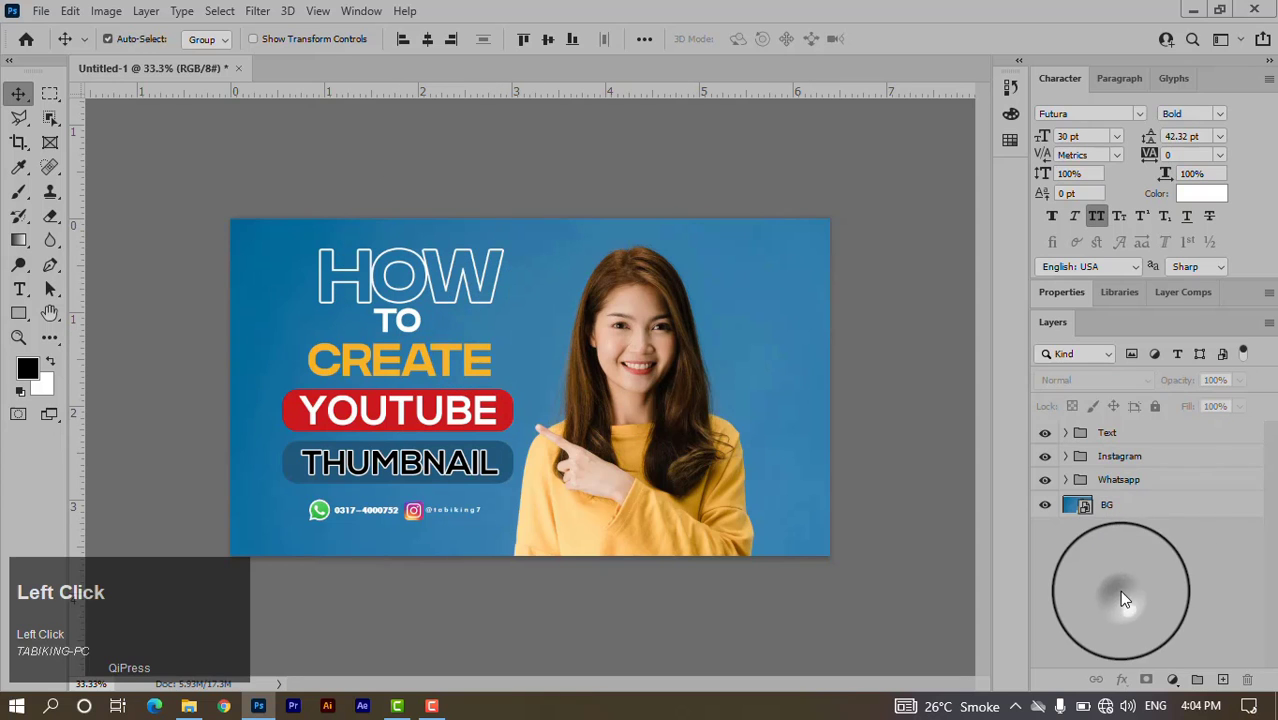
pyautogui.click(1193, 10)
# In File Explorer, go to D:\ALL SOFTWARE\Hd Pic For Graphic Use.
pyautogui.click(258, 707)
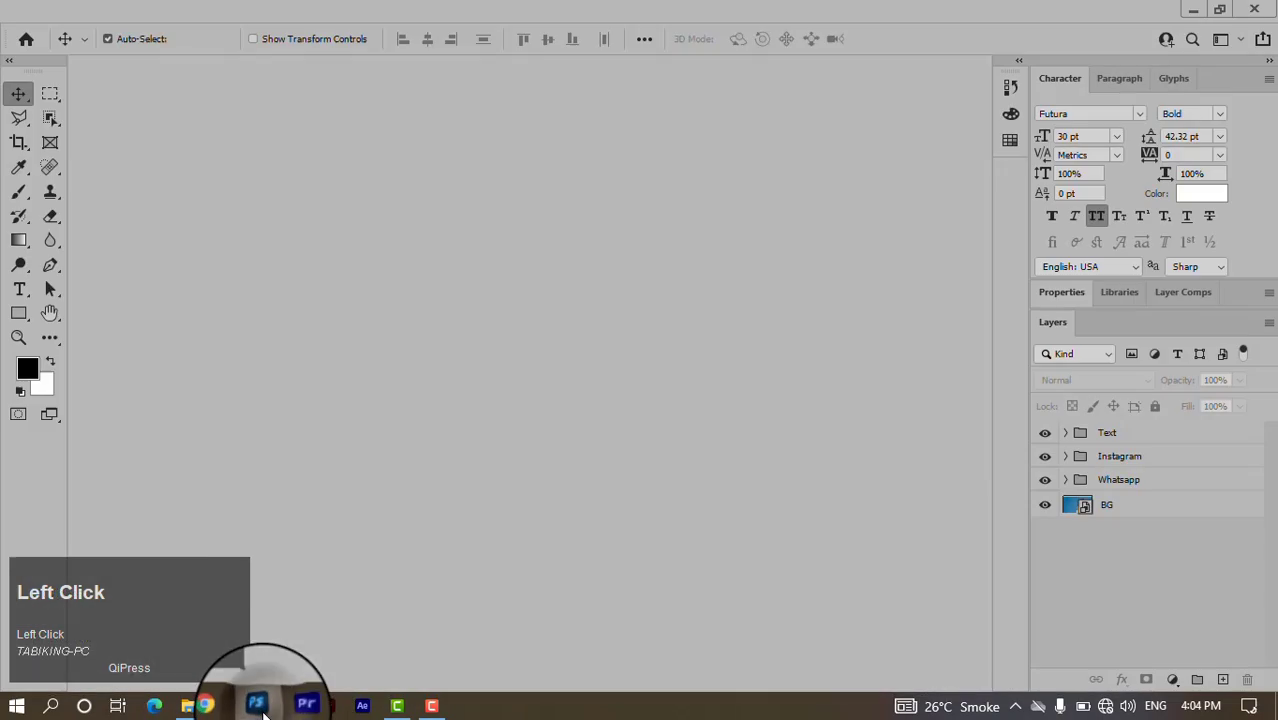
pyautogui.click(258, 707)
pyautogui.click(190, 707)
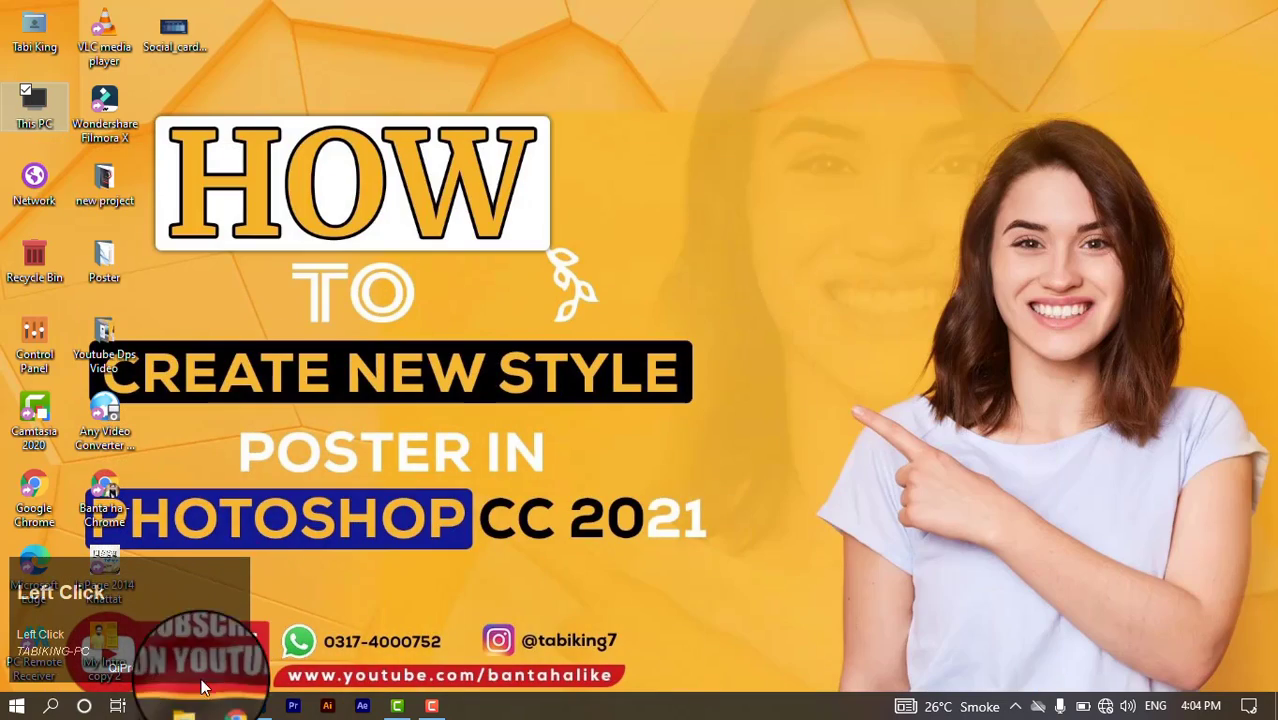
pyautogui.click(190, 707)
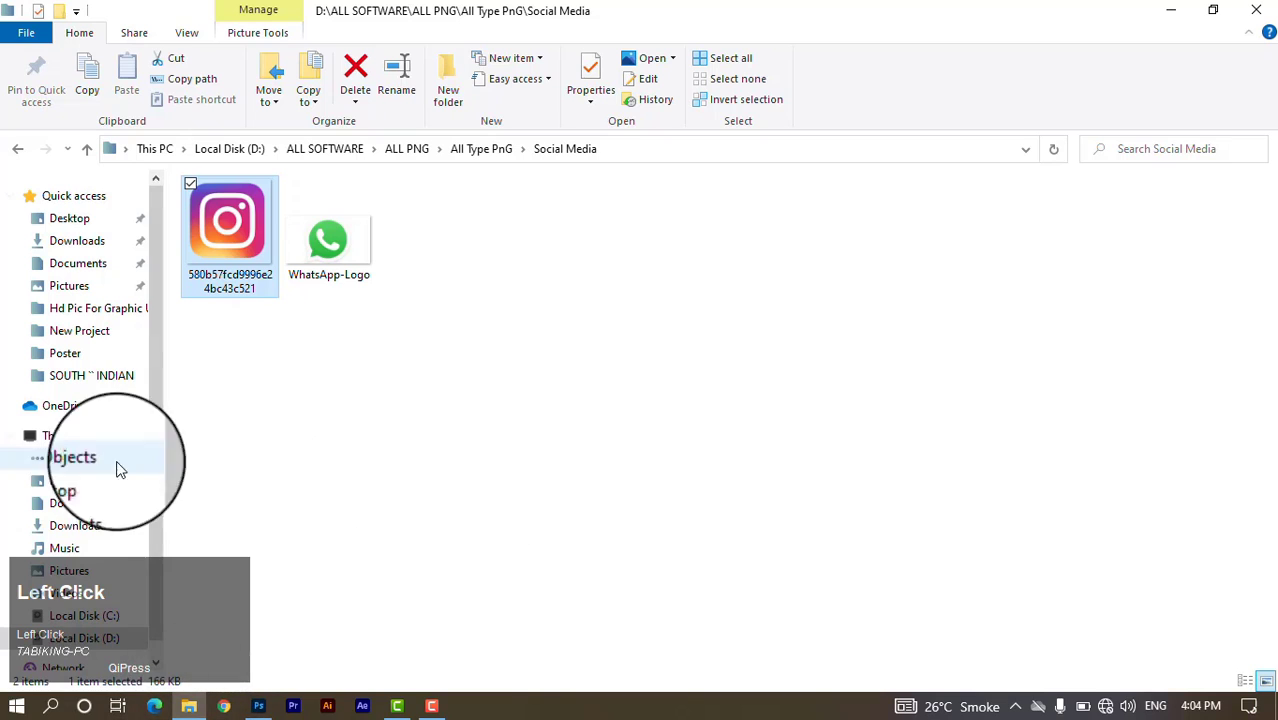
pyautogui.click(90, 639)
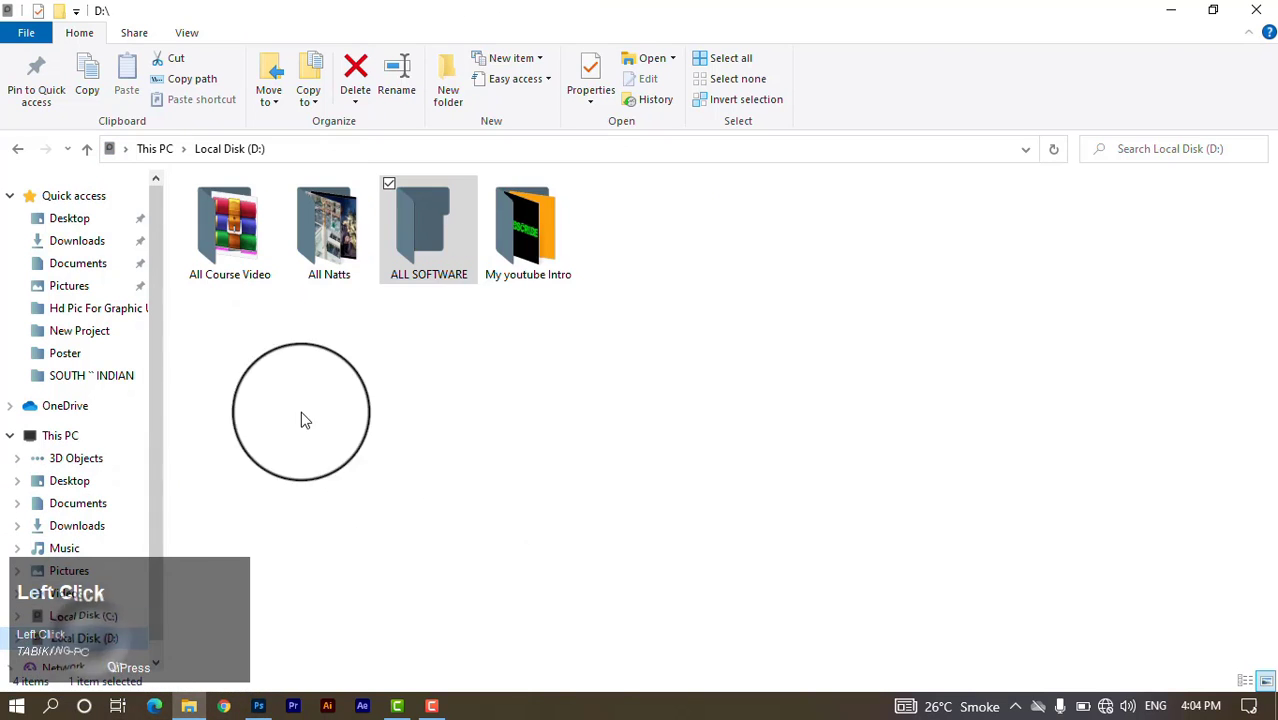
pyautogui.click(446, 260)
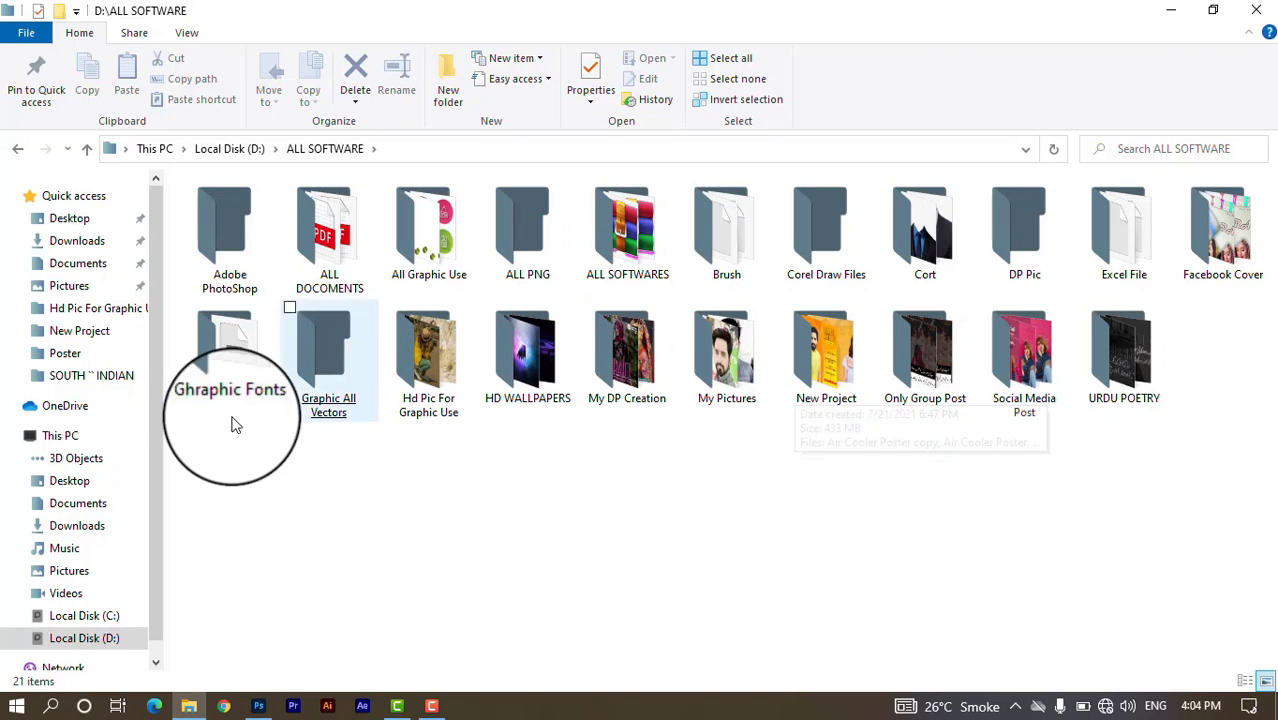
pyautogui.click(437, 332)
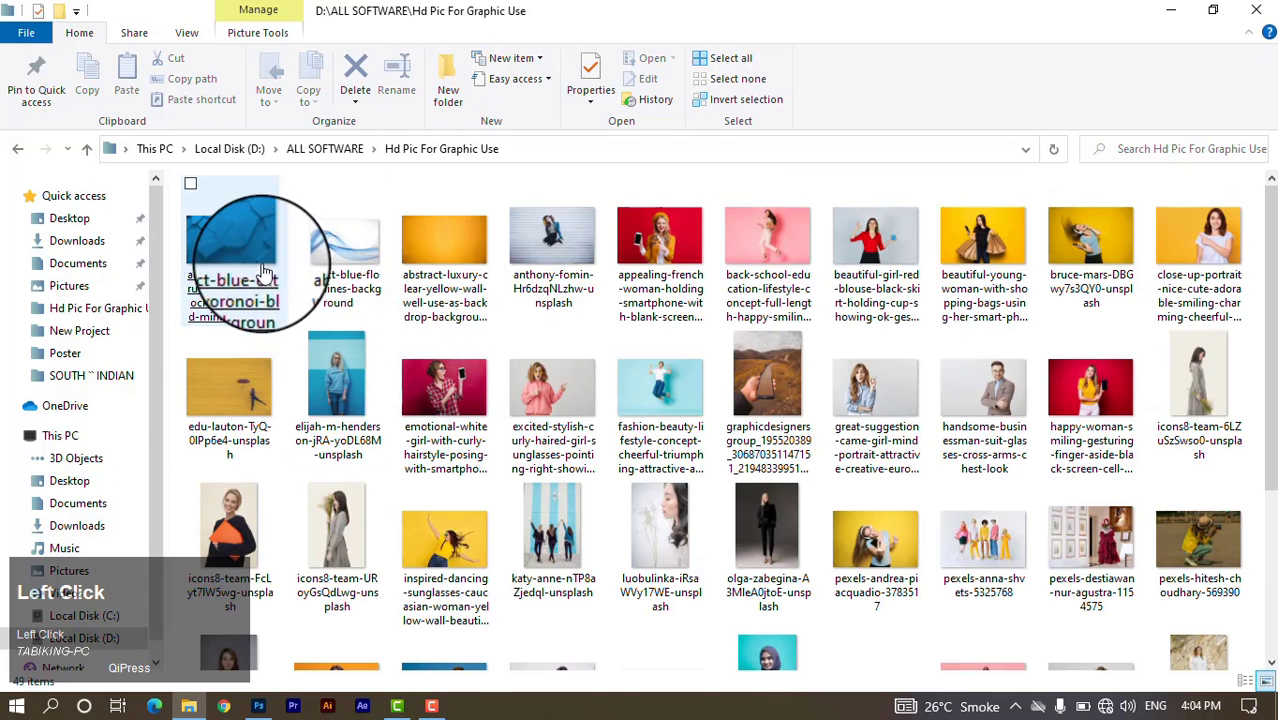
# Place the abstract blue flowing-lines image, enlarge it, move it just above BG, and set Soft Light.
pyautogui.moveTo(325, 268); pyautogui.dragTo(521, 452)
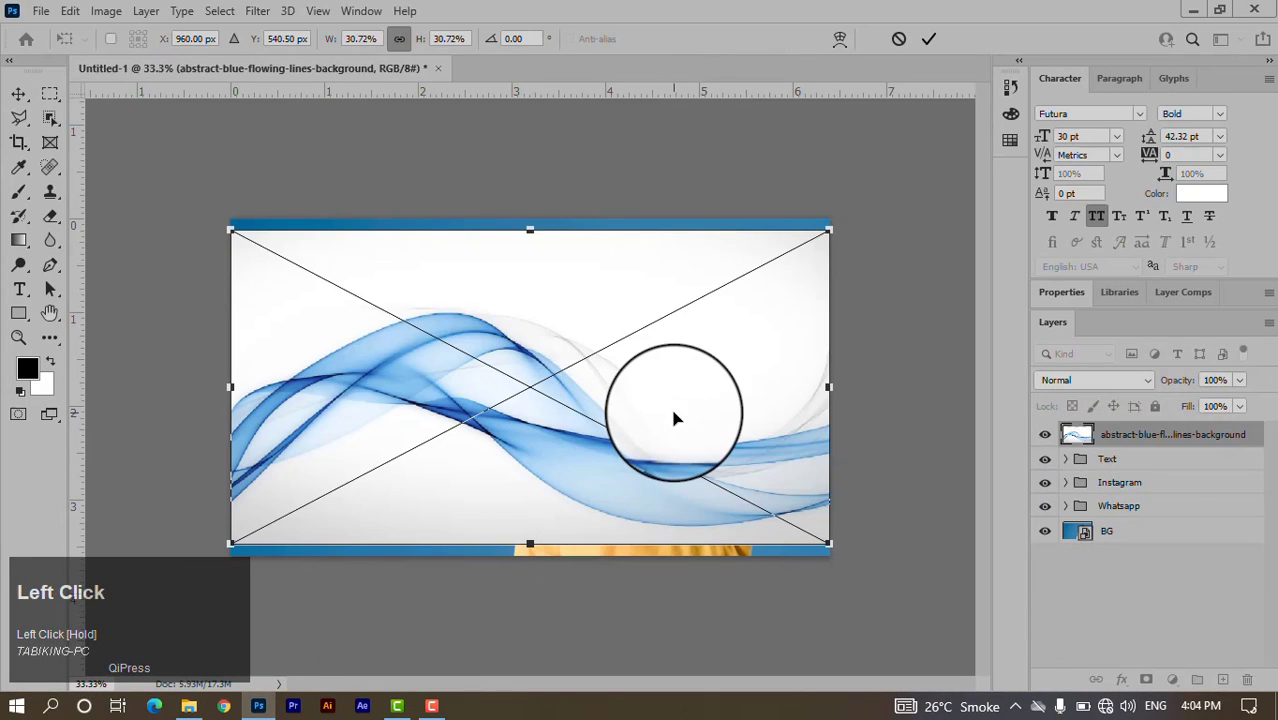
pyautogui.moveTo(829, 230); pyautogui.dragTo(891, 215)
pyautogui.click(929, 39)
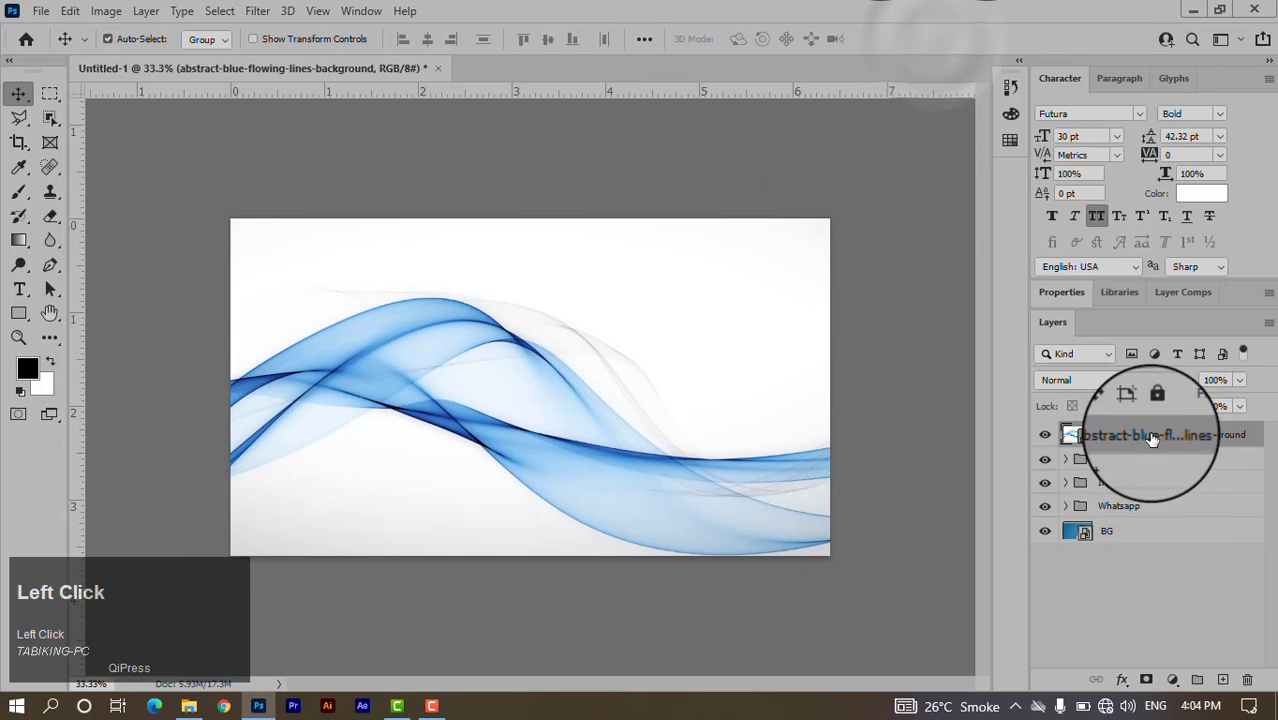
pyautogui.moveTo(1127, 432); pyautogui.dragTo(1147, 523)
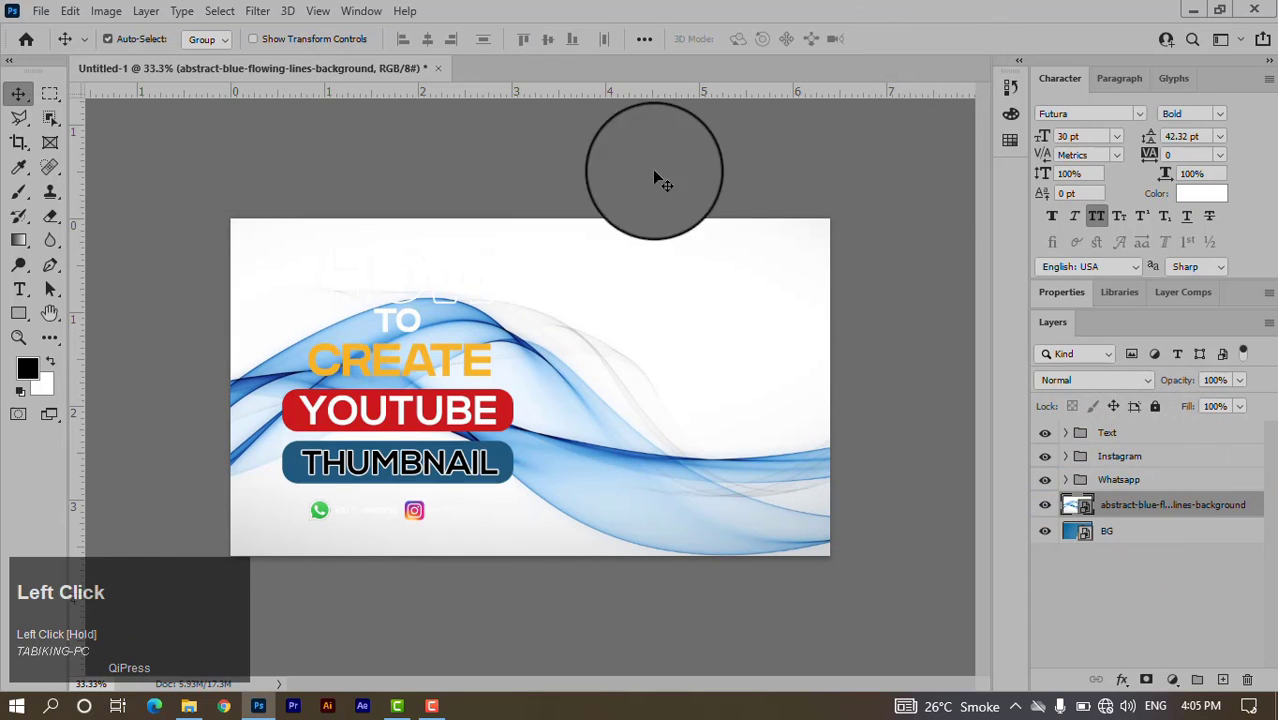
pyautogui.click(1070, 378)
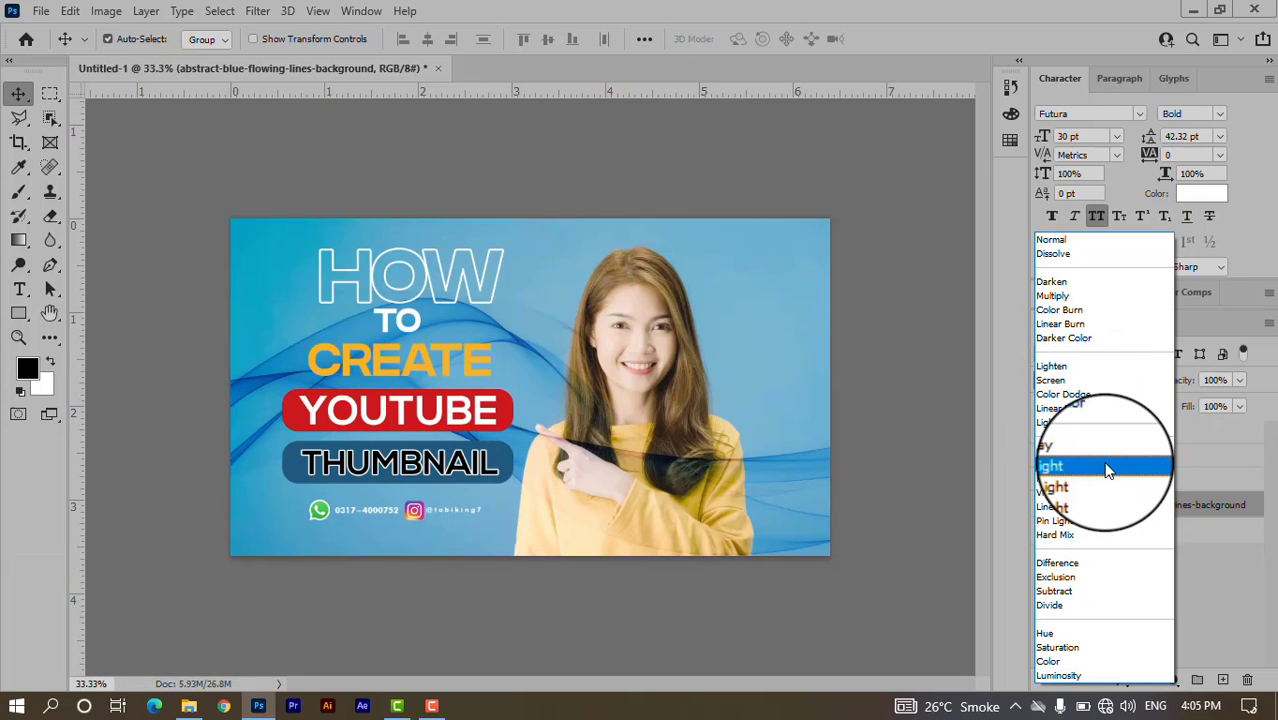
pyautogui.click(1106, 466)
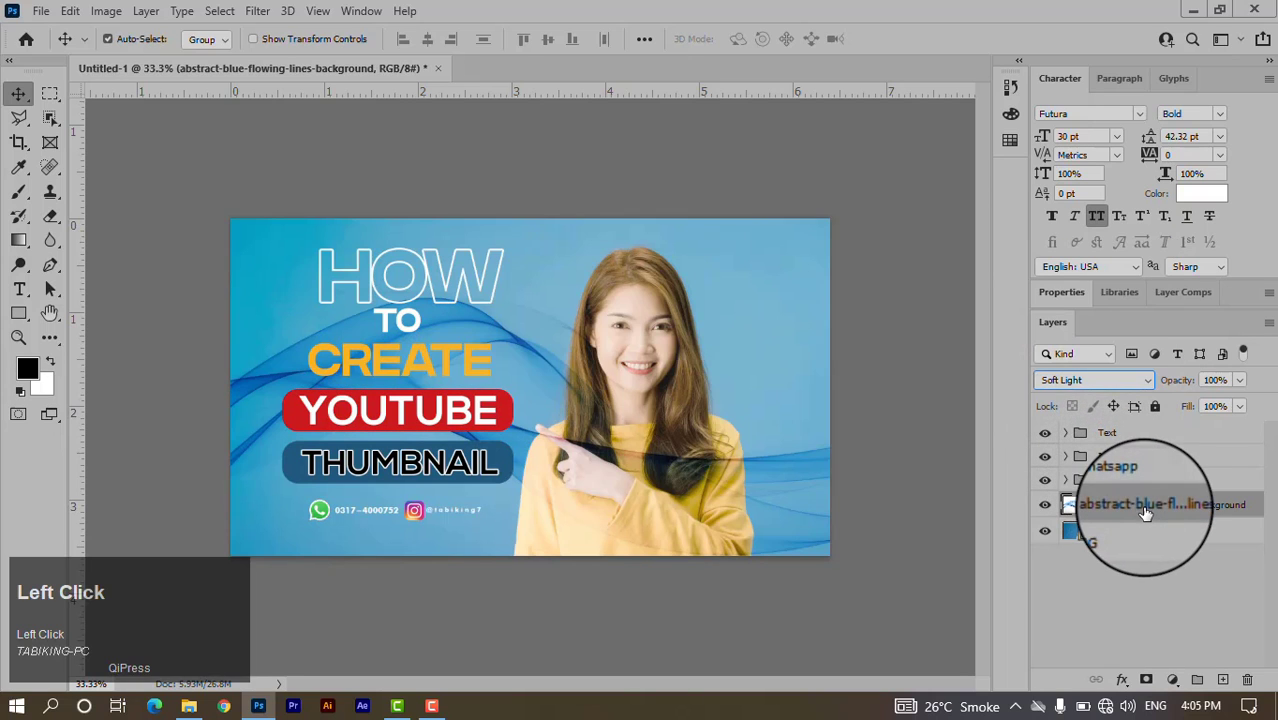
pyautogui.moveTo(1146, 512)
pyautogui.mouseDown()
pyautogui.moveTo(1097, 553)
pyautogui.moveTo(1095, 512)
pyautogui.moveTo(1105, 507)
pyautogui.moveTo(1115, 539)
pyautogui.moveTo(1127, 500)
pyautogui.moveTo(1184, 508)
pyautogui.mouseUp()
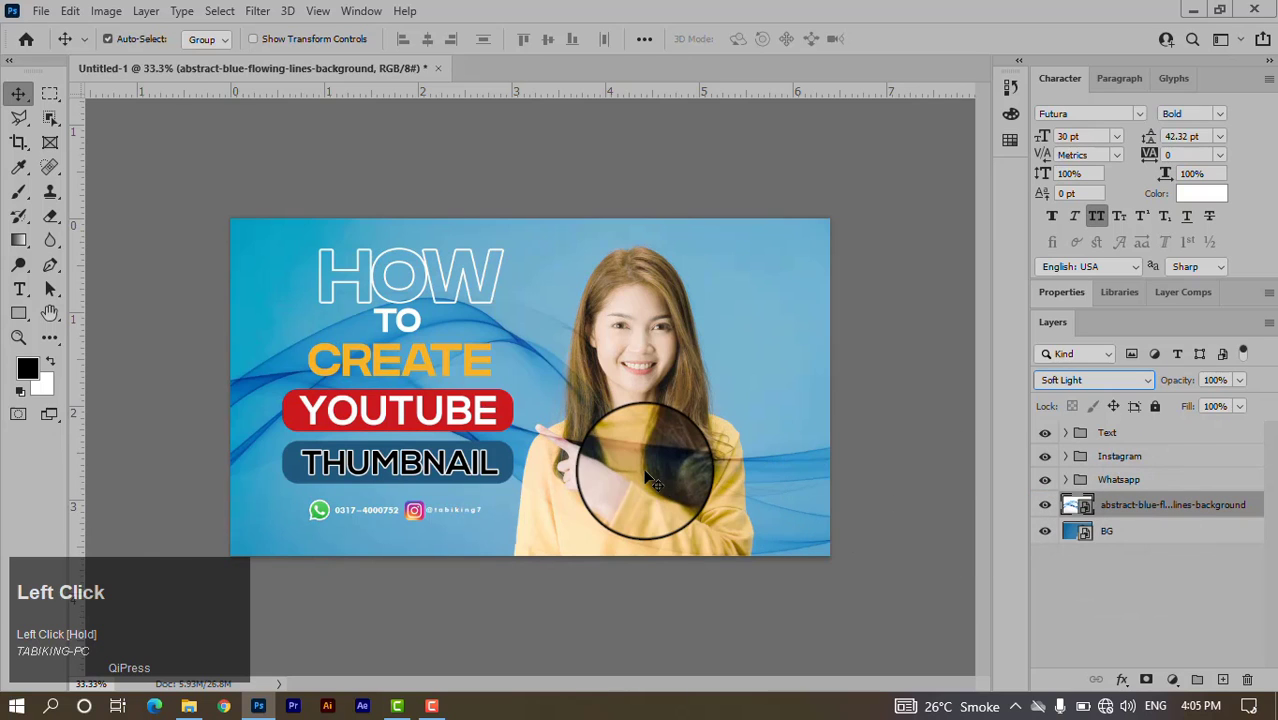
pyautogui.keyDown('alt'); pyautogui.scroll(1, 652, 474); pyautogui.keyUp('alt')
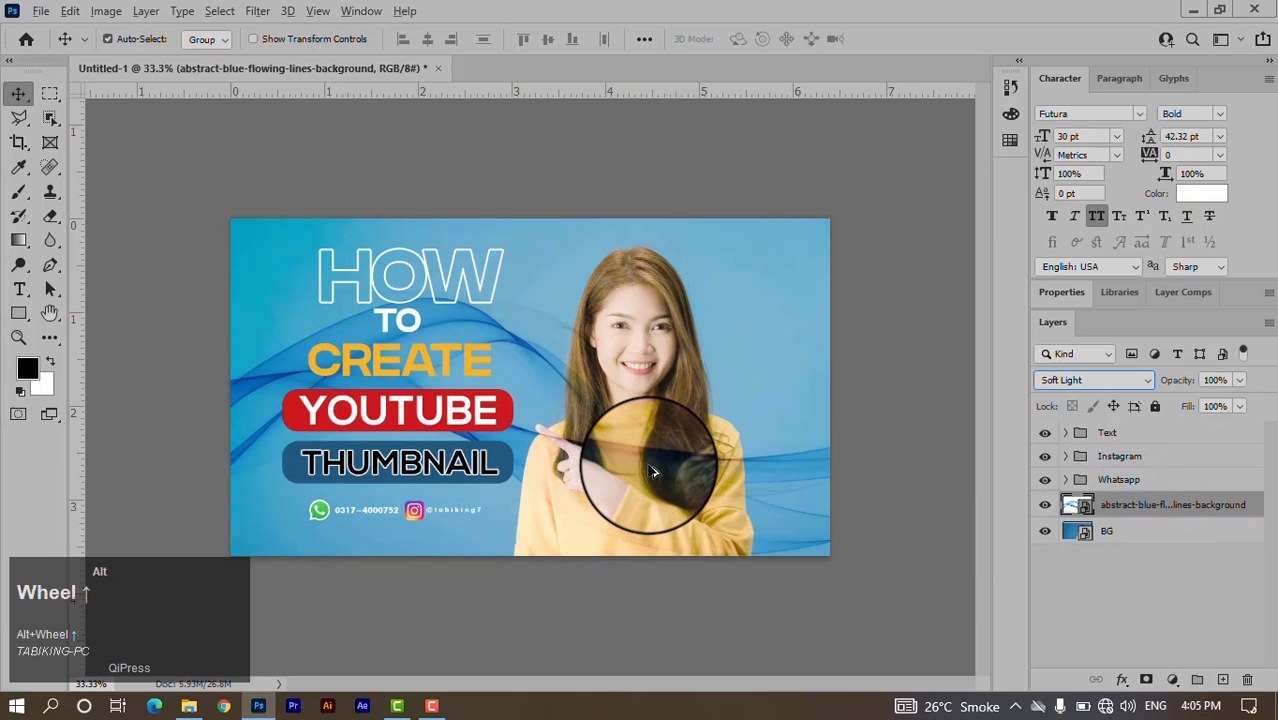
# Rasterize the wave layer and set the Brush to 74% opacity and 76% flow.
pyautogui.click(916, 461)
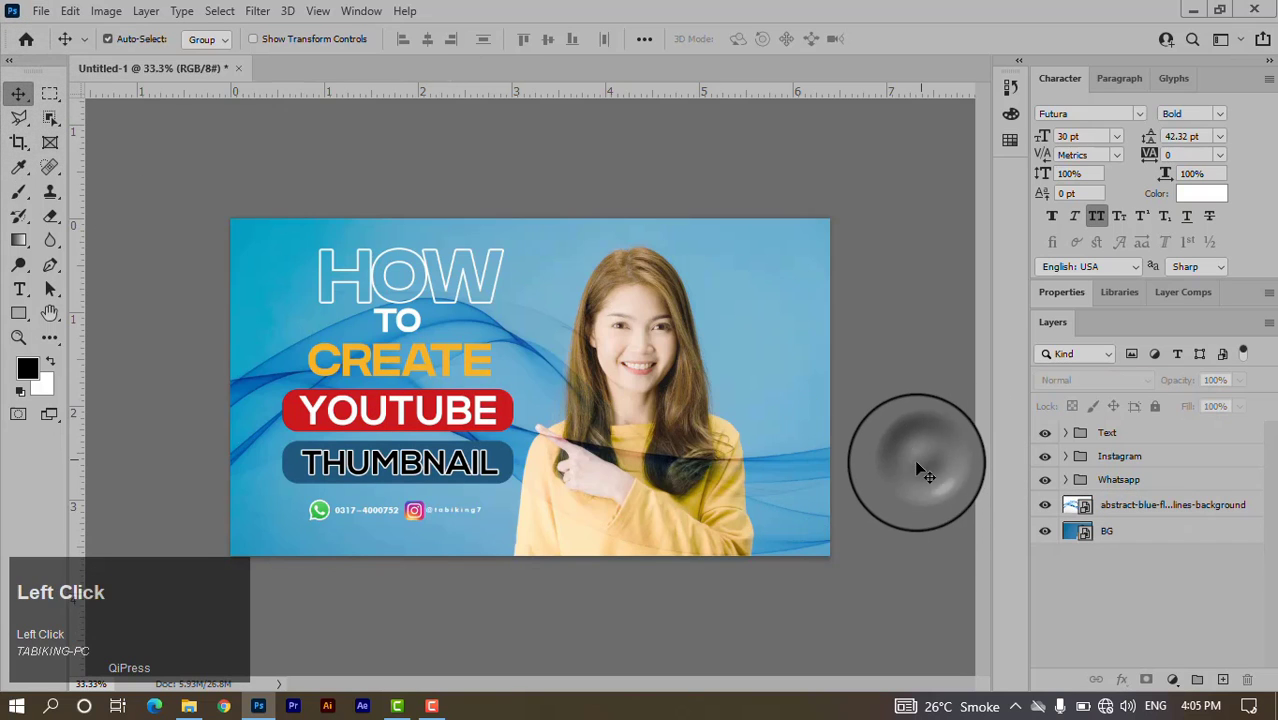
pyautogui.keyDown('alt'); pyautogui.scroll(2, 916, 461); pyautogui.keyUp('alt')
pyautogui.keyDown('alt'); pyautogui.scroll(-1, 921, 467); pyautogui.keyUp('alt')
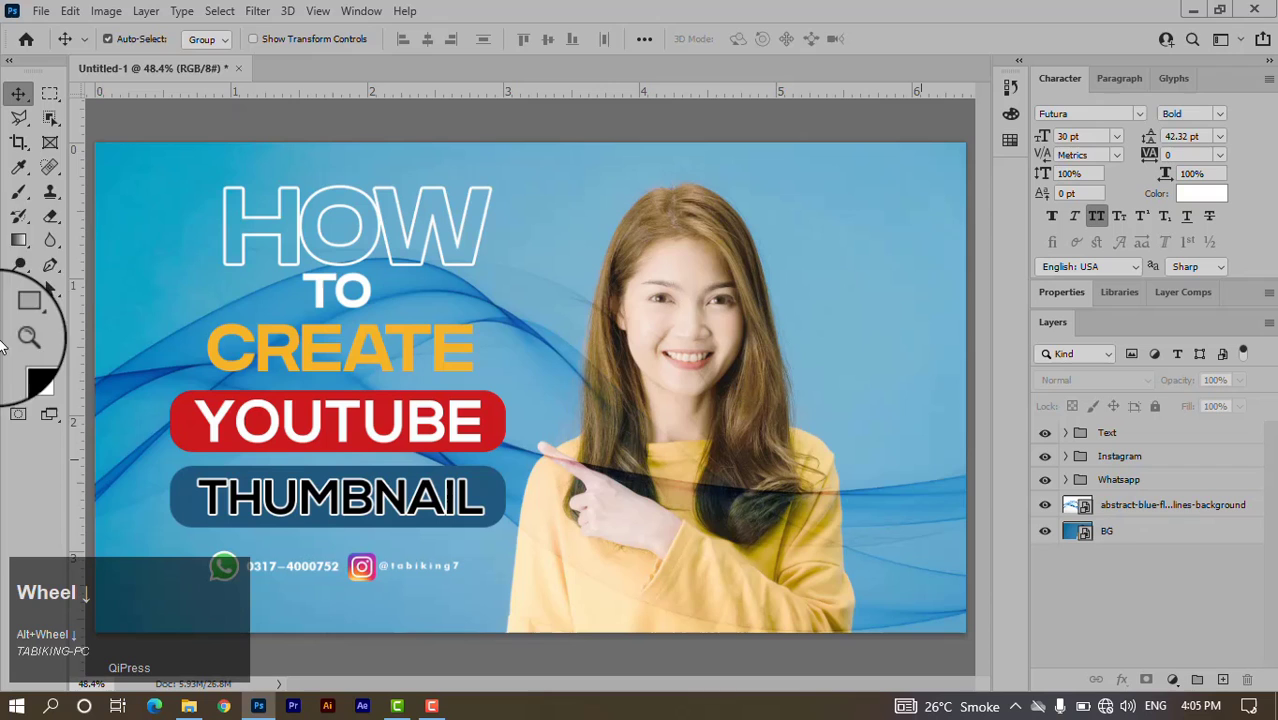
pyautogui.click(19, 193)
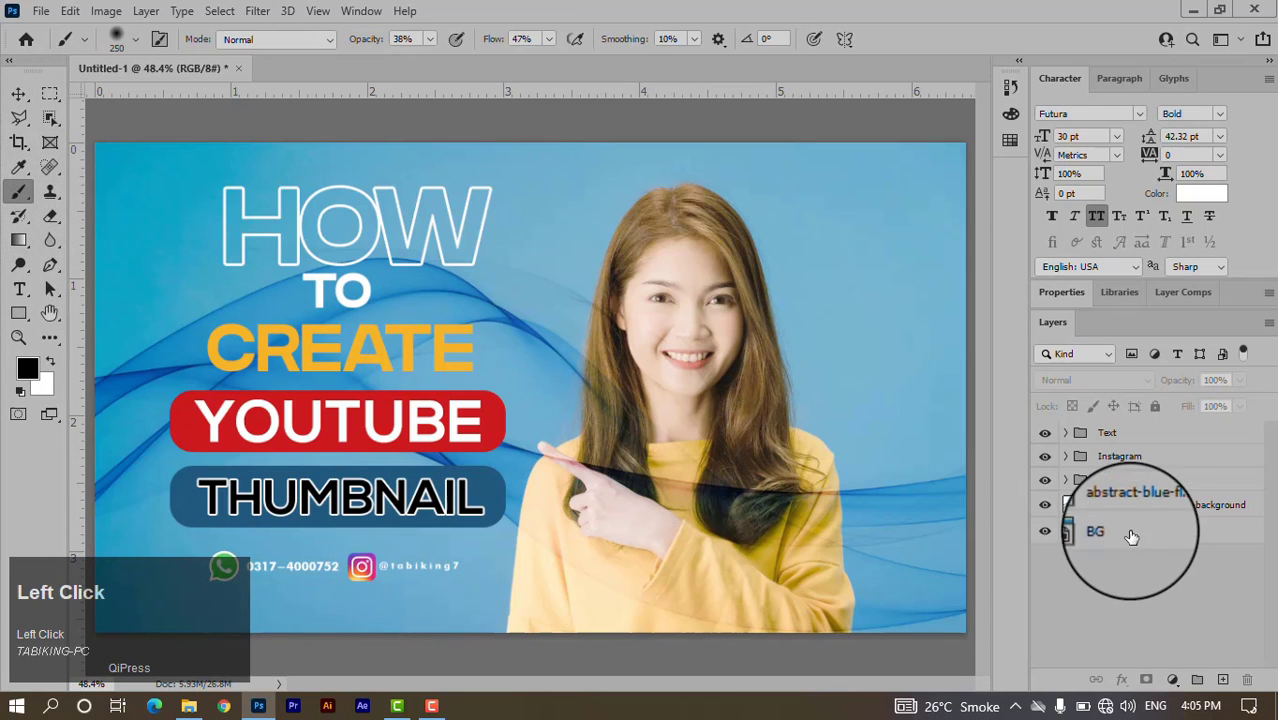
pyautogui.click(1150, 505)
pyautogui.click(650, 505)
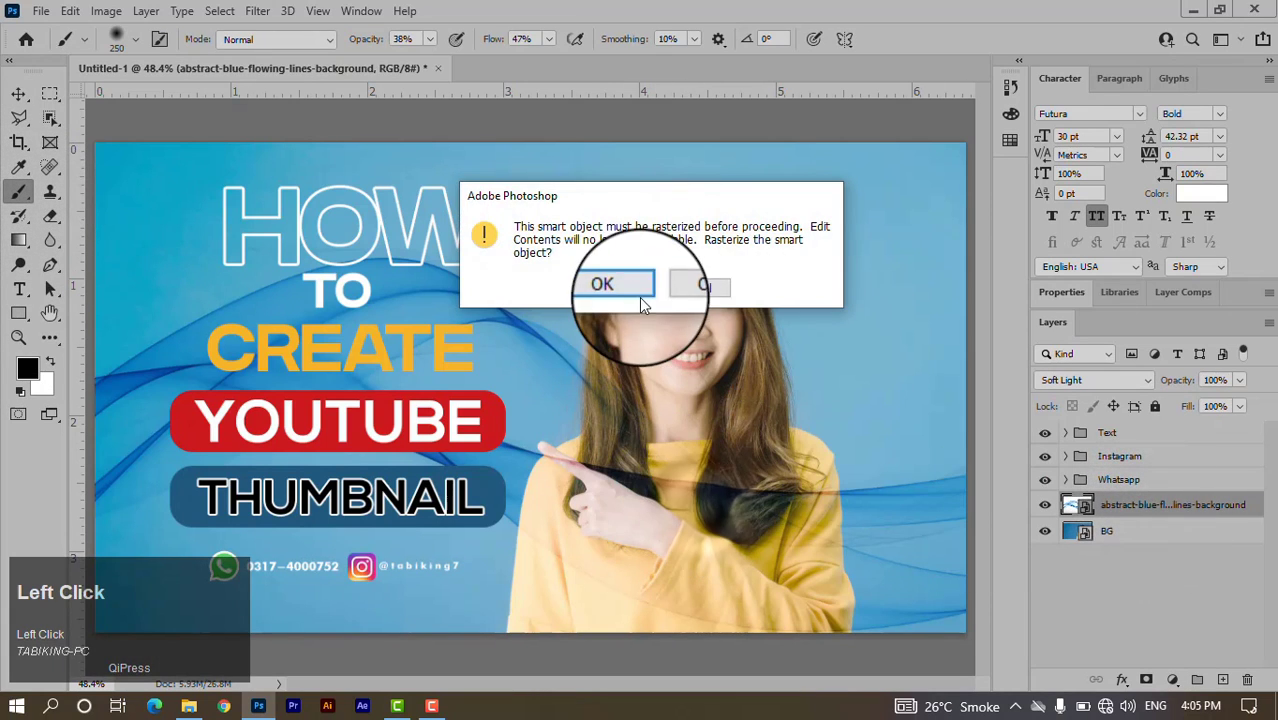
pyautogui.click(602, 285)
pyautogui.moveTo(770, 507)
pyautogui.mouseDown()
pyautogui.moveTo(785, 611)
pyautogui.moveTo(757, 622)
pyautogui.moveTo(781, 617)
pyautogui.moveTo(805, 593)
pyautogui.moveTo(786, 484)
pyautogui.moveTo(700, 454)
pyautogui.moveTo(619, 510)
pyautogui.moveTo(630, 511)
pyautogui.moveTo(610, 556)
pyautogui.mouseUp()
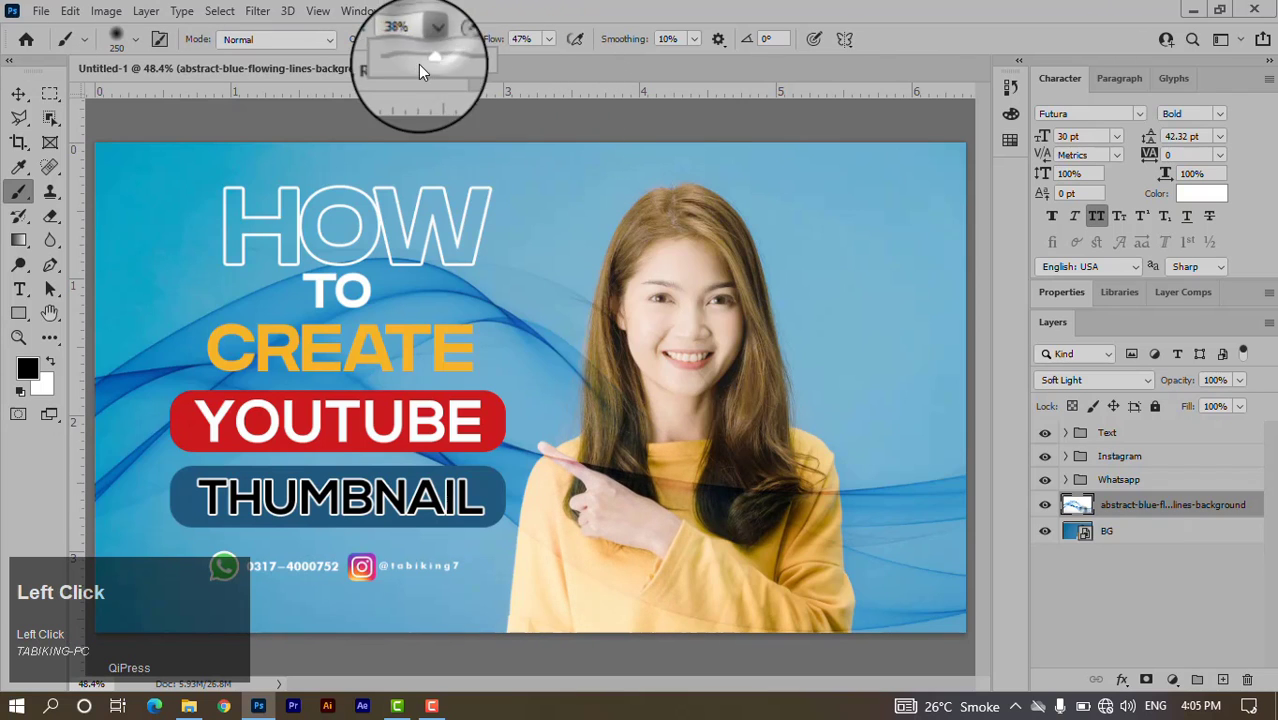
pyautogui.moveTo(459, 65); pyautogui.dragTo(462, 66)
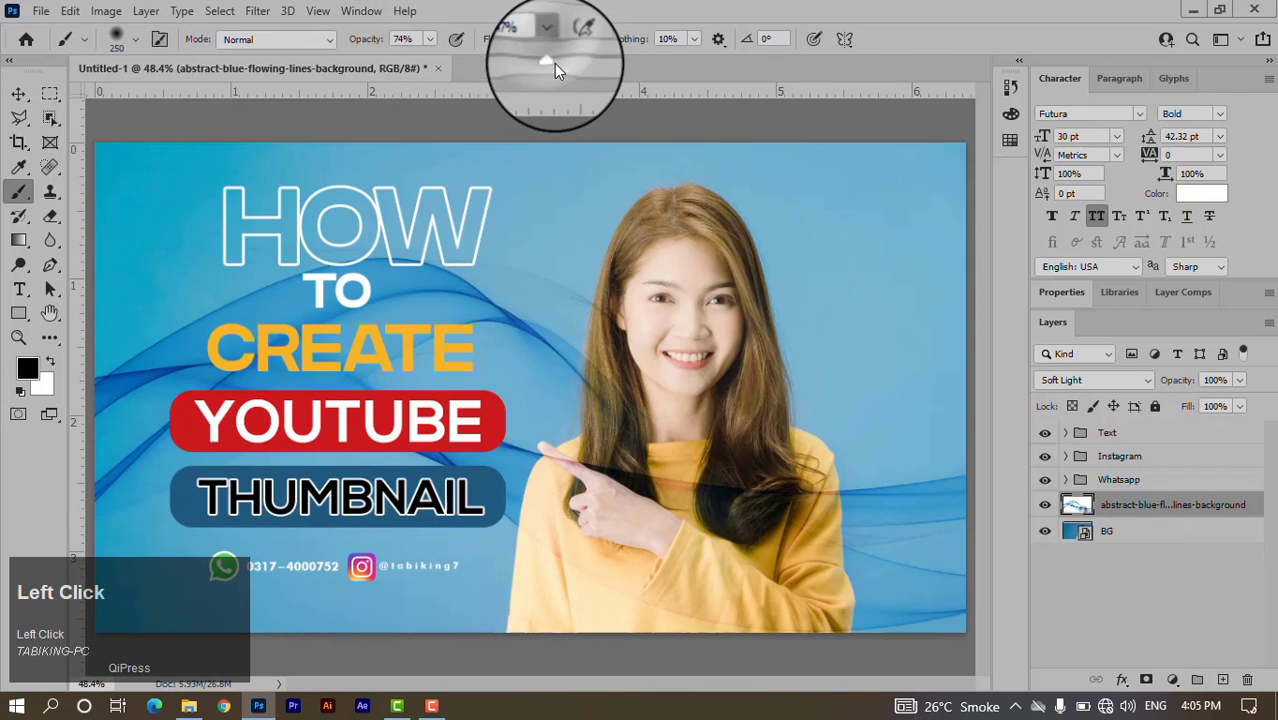
pyautogui.moveTo(554, 63); pyautogui.dragTo(557, 64)
# Paint the wave lines off the woman's face, hair and hand.
pyautogui.moveTo(670, 250)
pyautogui.mouseDown()
pyautogui.moveTo(678, 292)
pyautogui.moveTo(657, 279)
pyautogui.moveTo(682, 296)
pyautogui.moveTo(686, 232)
pyautogui.moveTo(711, 262)
pyautogui.moveTo(689, 231)
pyautogui.moveTo(719, 253)
pyautogui.moveTo(748, 415)
pyautogui.moveTo(709, 275)
pyautogui.moveTo(677, 229)
pyautogui.moveTo(649, 296)
pyautogui.moveTo(643, 417)
pyautogui.mouseUp()
pyautogui.moveTo(645, 345)
pyautogui.mouseDown()
pyautogui.moveTo(622, 421)
pyautogui.moveTo(632, 570)
pyautogui.moveTo(607, 583)
pyautogui.moveTo(632, 467)
pyautogui.moveTo(560, 548)
pyautogui.moveTo(596, 475)
pyautogui.moveTo(571, 505)
pyautogui.moveTo(589, 488)
pyautogui.moveTo(576, 633)
pyautogui.moveTo(669, 602)
pyautogui.moveTo(601, 605)
pyautogui.moveTo(789, 661)
pyautogui.moveTo(773, 488)
pyautogui.moveTo(778, 591)
pyautogui.moveTo(746, 601)
pyautogui.moveTo(780, 477)
pyautogui.moveTo(785, 504)
pyautogui.moveTo(814, 497)
pyautogui.moveTo(669, 481)
pyautogui.moveTo(678, 498)
pyautogui.moveTo(796, 474)
pyautogui.moveTo(806, 664)
pyautogui.moveTo(805, 594)
pyautogui.moveTo(606, 603)
pyautogui.moveTo(550, 635)
pyautogui.moveTo(570, 477)
pyautogui.moveTo(652, 540)
pyautogui.mouseUp()
pyautogui.scroll(-8, 796, 451)
pyautogui.scroll(6, 791, 454)
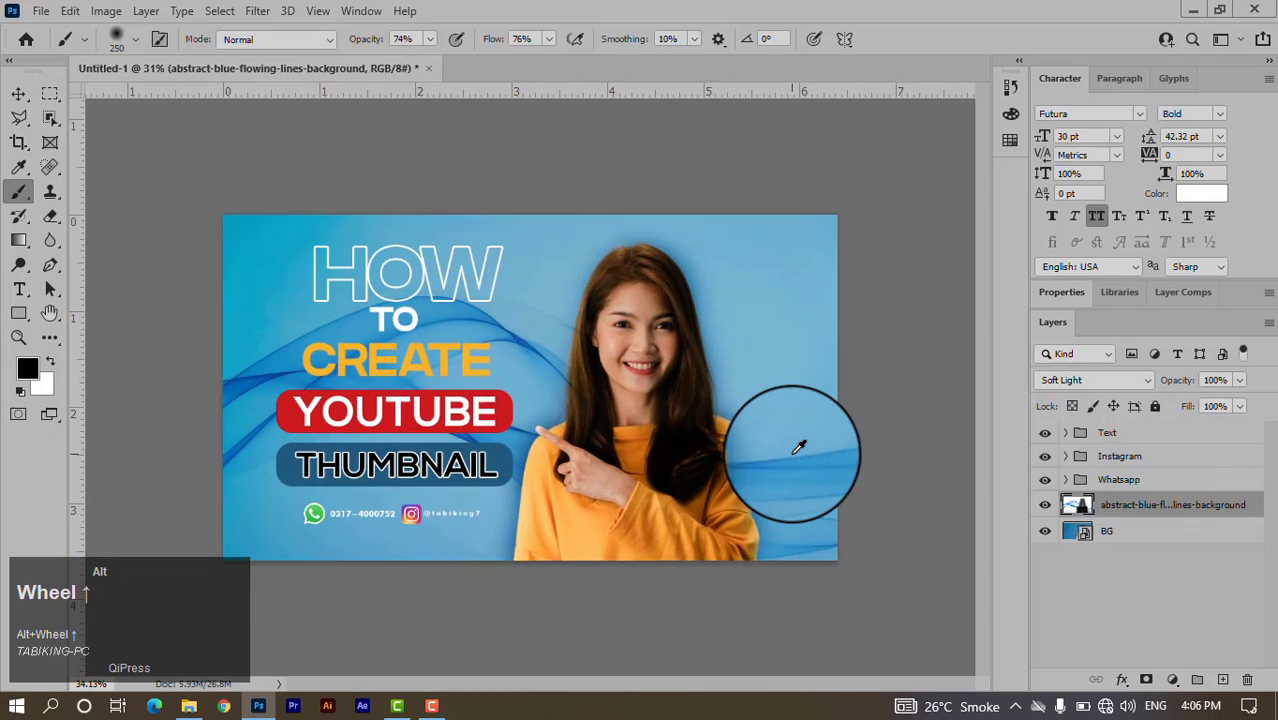
pyautogui.scroll(-2, 791, 454)
pyautogui.scroll(-1, 797, 450)
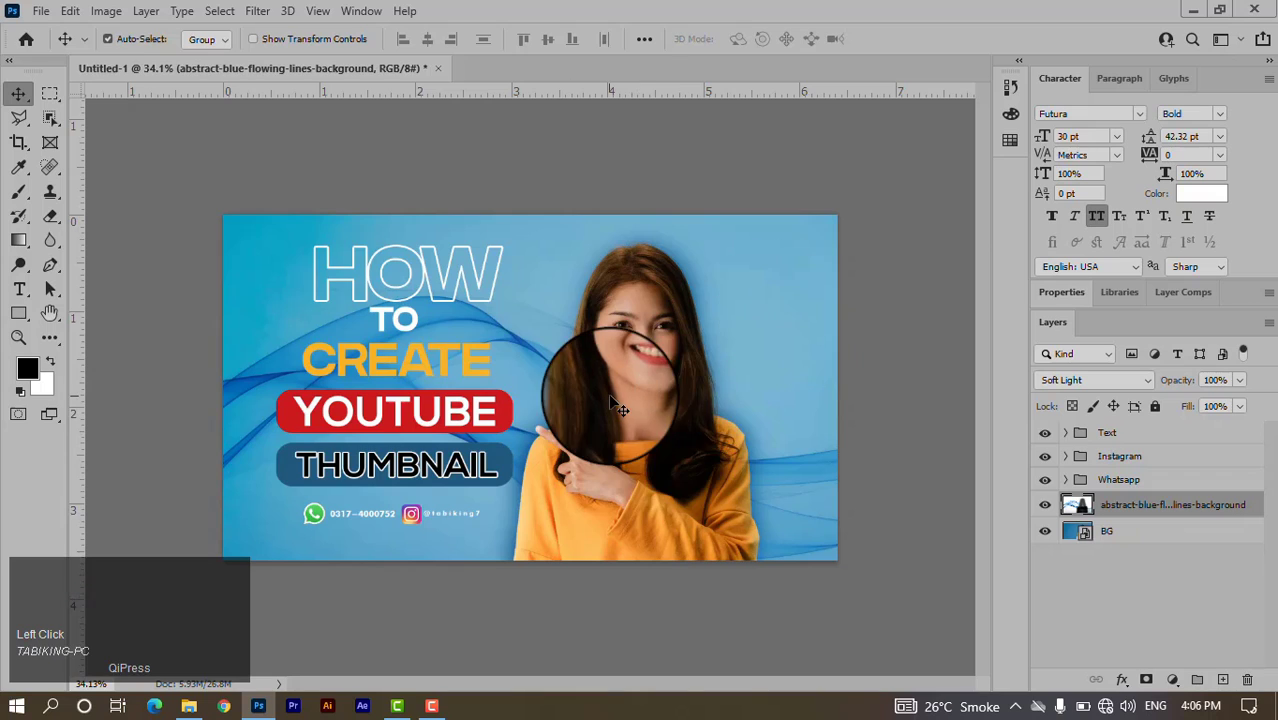
# Draw a large circle with the Ellipse Tool and move it into the thumbnail's top-right corner.
pyautogui.click(22, 322)
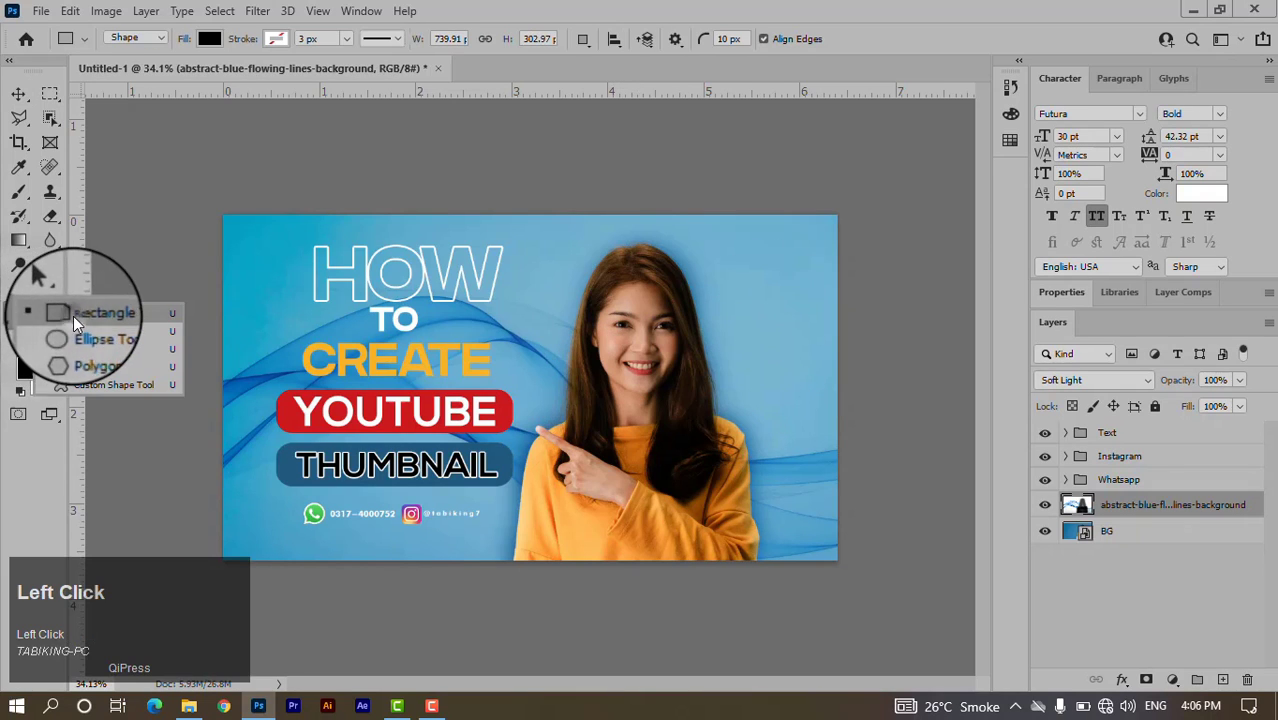
pyautogui.click(73, 316)
pyautogui.click(20, 318)
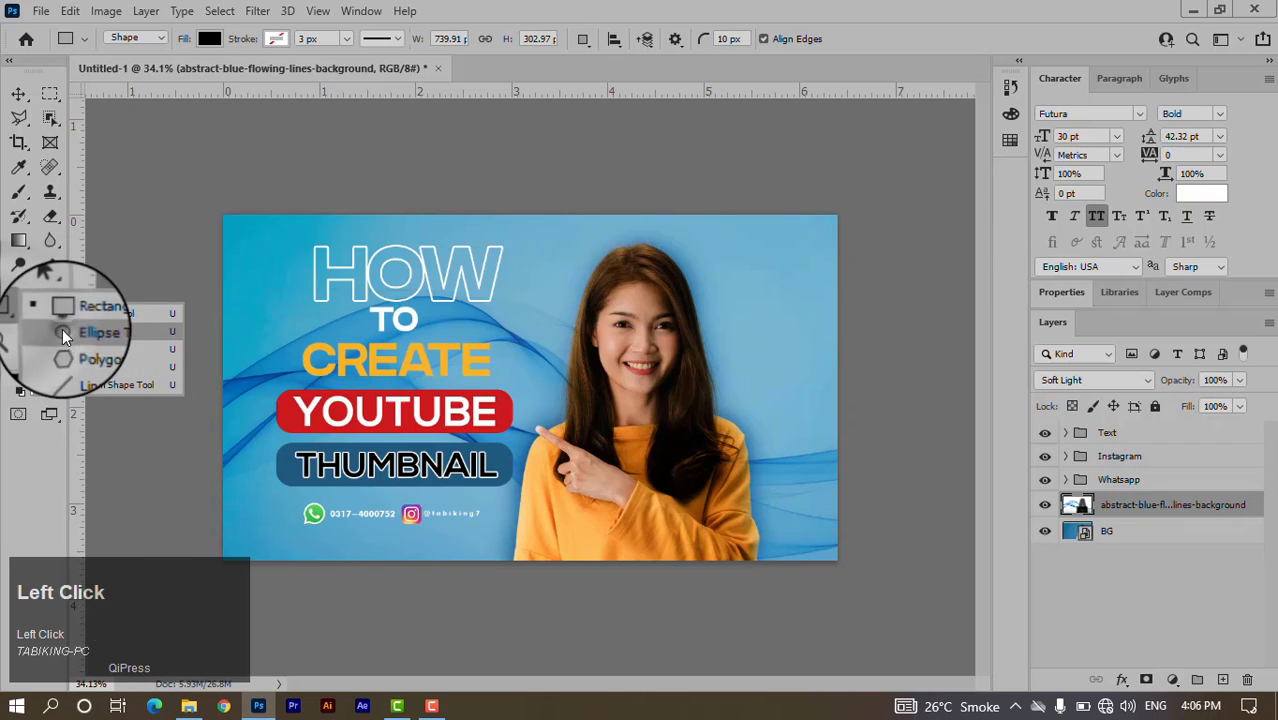
pyautogui.click(62, 333)
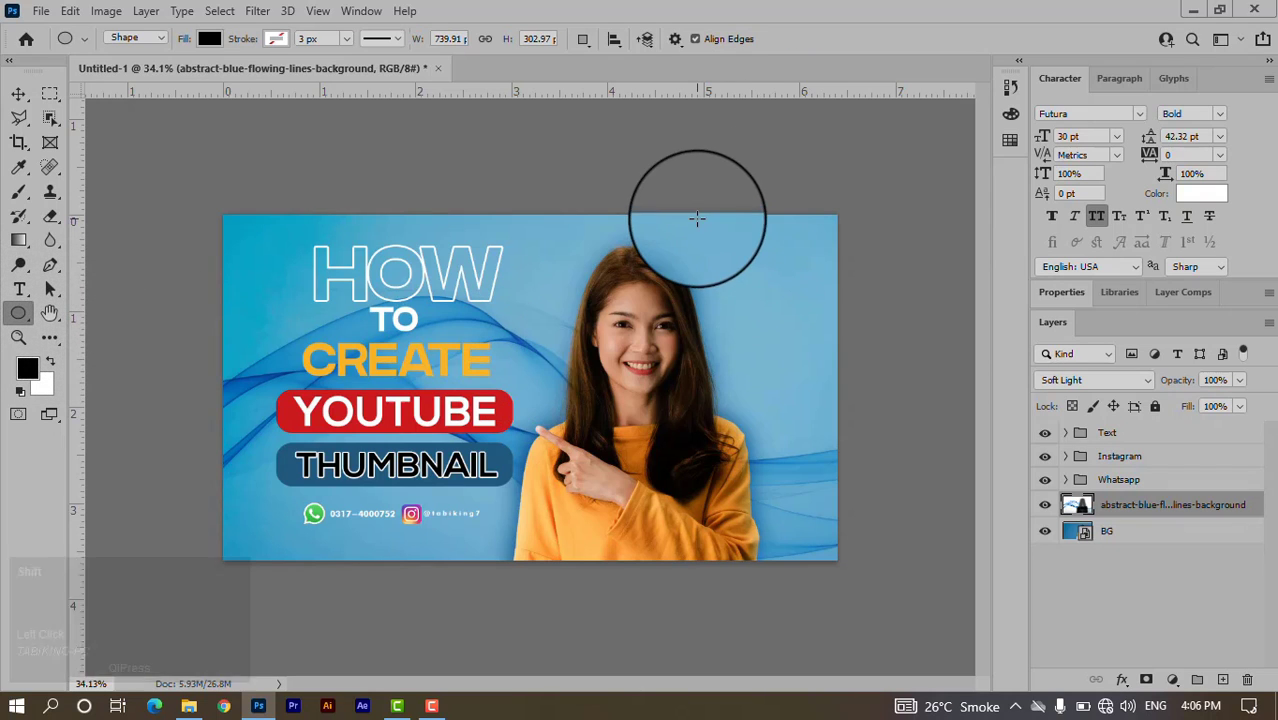
pyautogui.moveTo(693, 217); pyautogui.dragTo(952, 473)
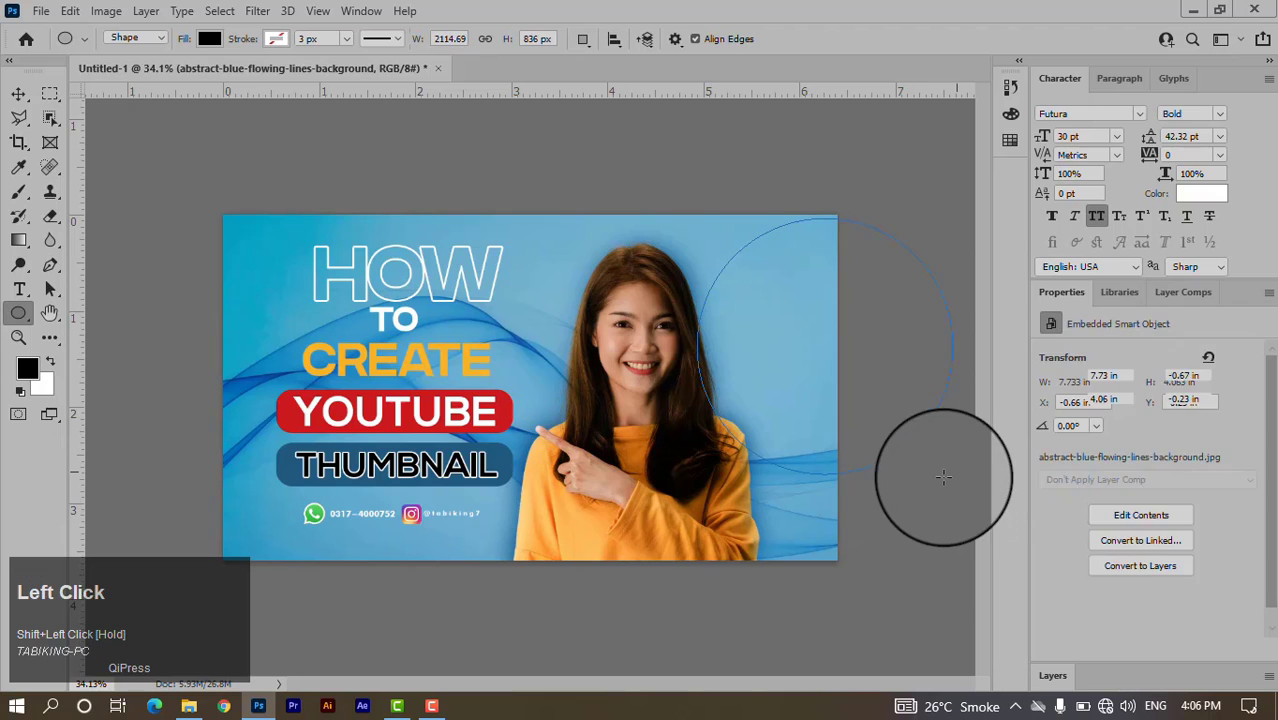
pyautogui.click(18, 92)
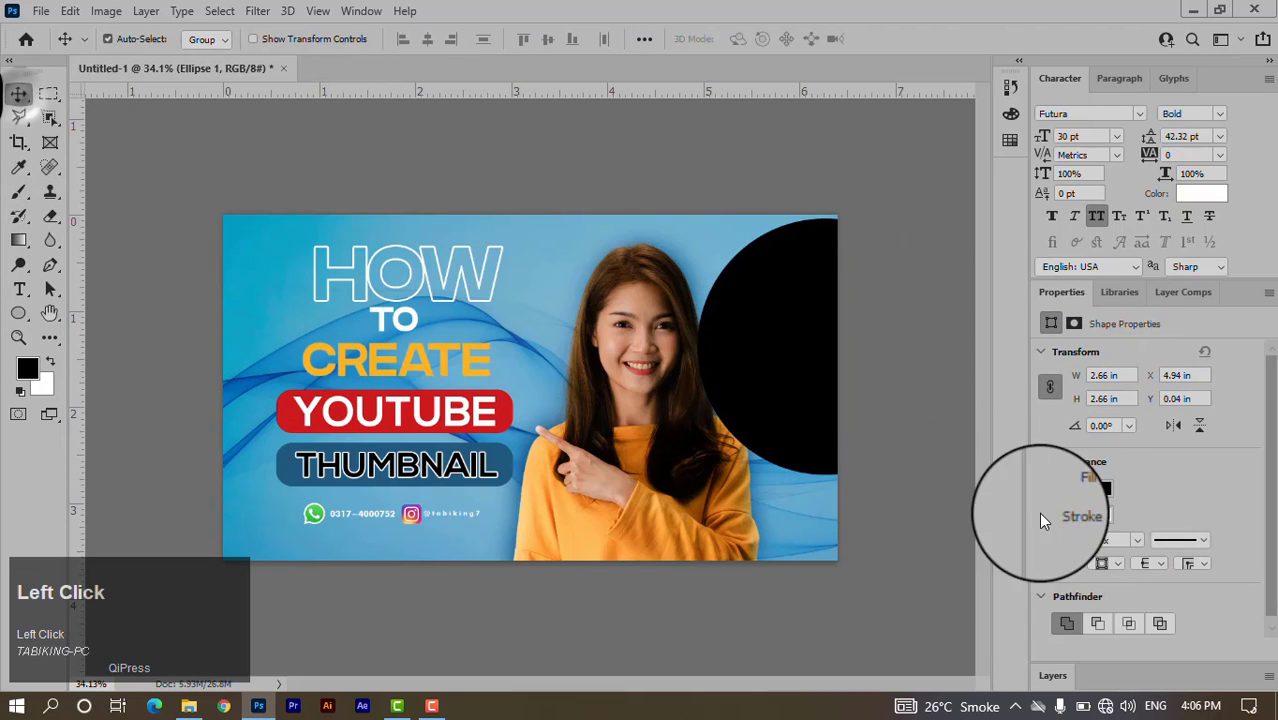
pyautogui.moveTo(790, 432); pyautogui.dragTo(812, 271)
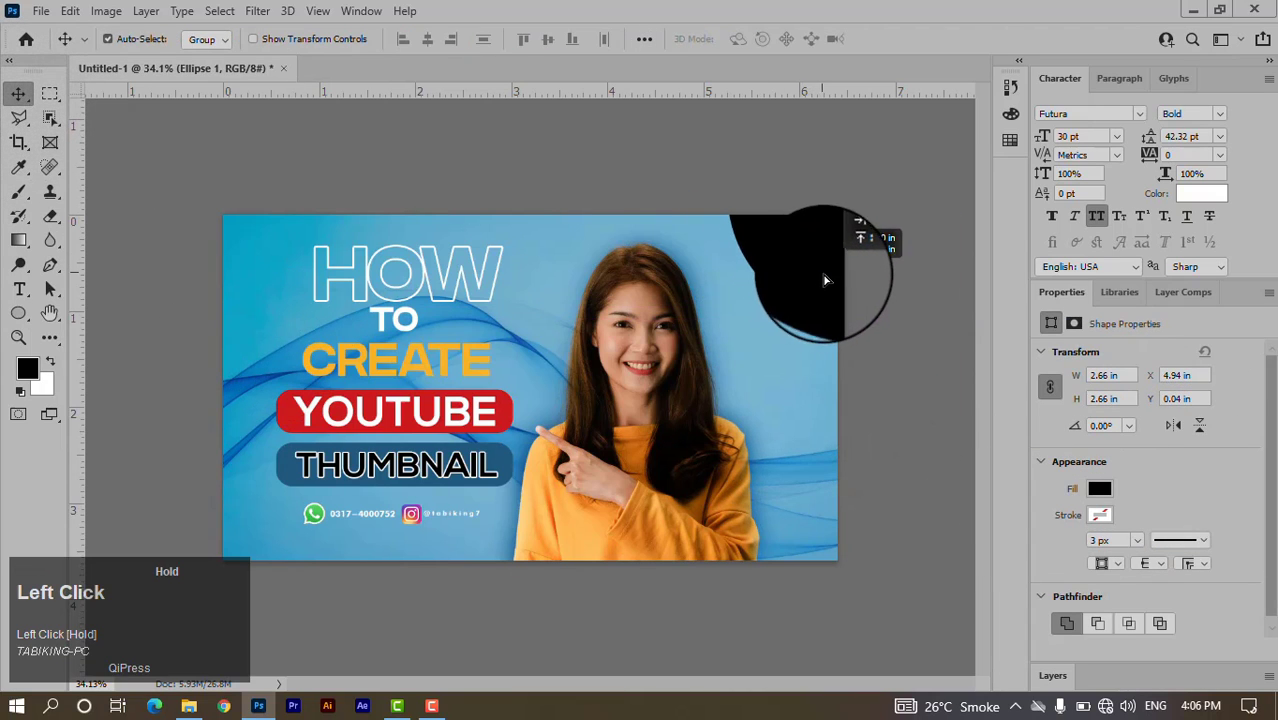
# Fill the circle with the light blue 689eb7 sampled from the background.
pyautogui.click(1106, 497)
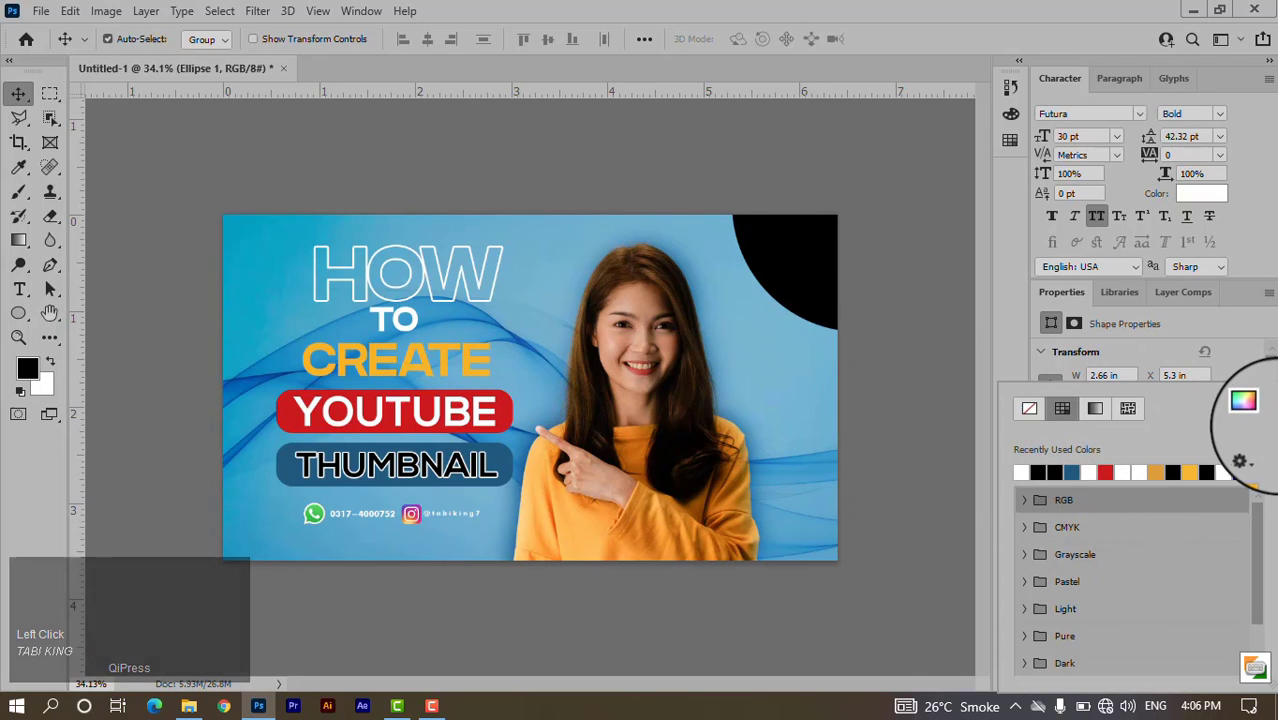
pyautogui.click(1243, 400)
pyautogui.moveTo(748, 335); pyautogui.dragTo(890, 274)
pyautogui.click(873, 252)
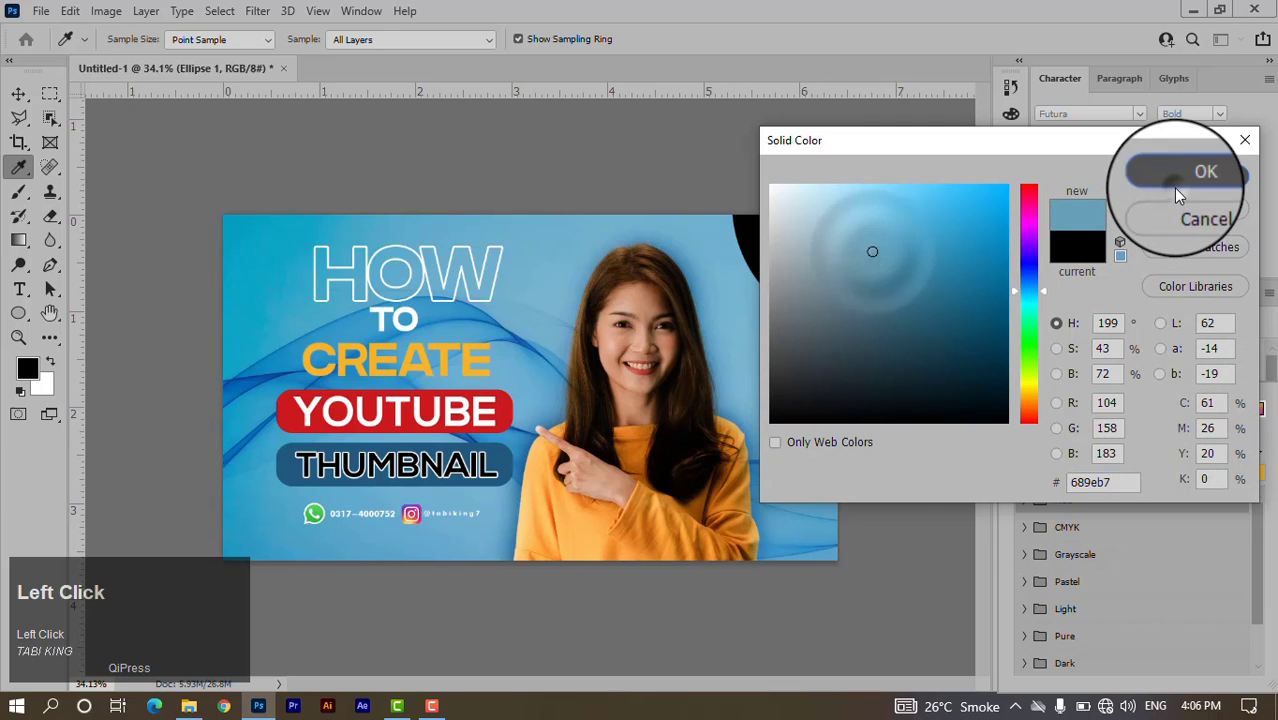
pyautogui.click(1178, 193)
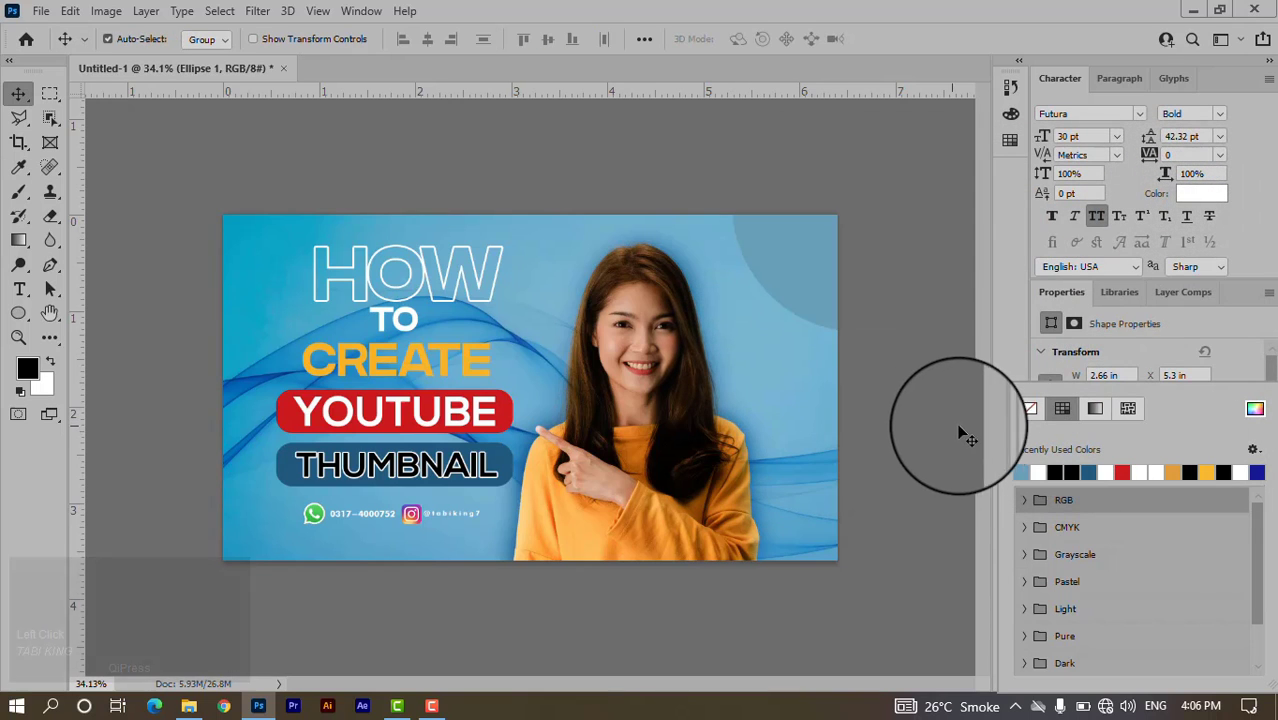
pyautogui.click(1010, 345)
pyautogui.click(1053, 674)
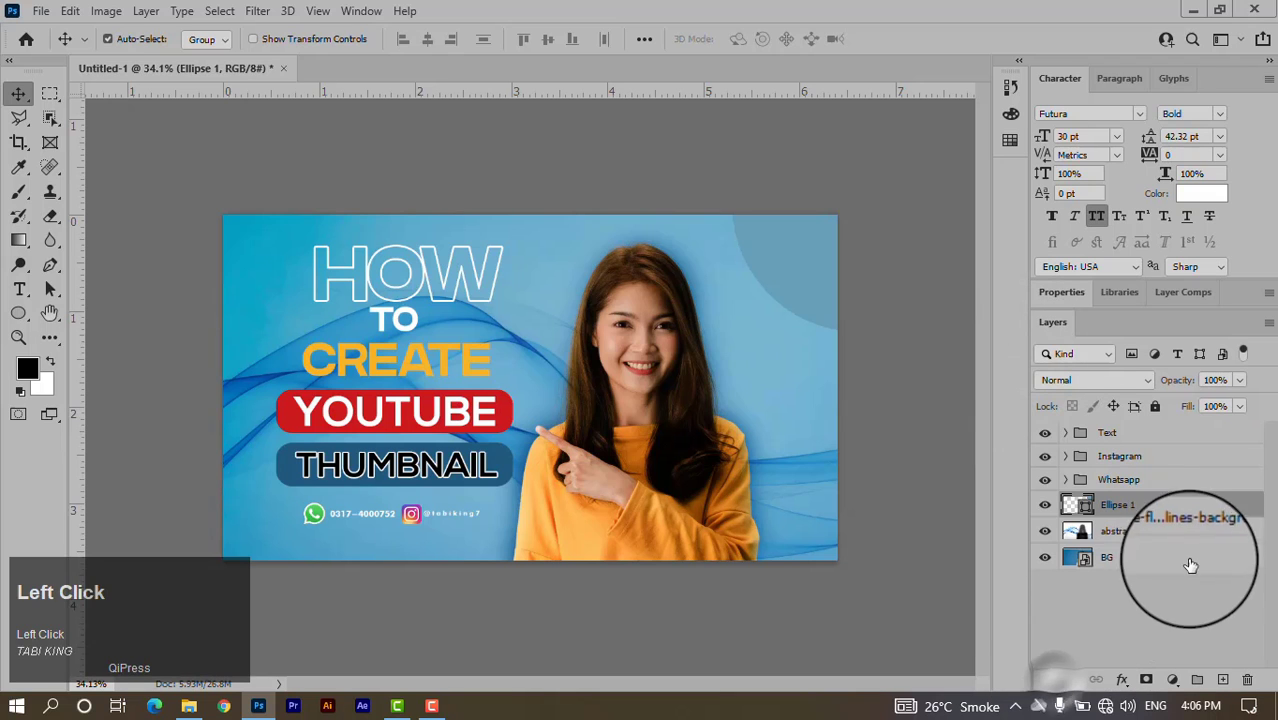
# Add a thin white outside Stroke layer style to the Ellipse 1 circle.
pyautogui.doubleClick(1234, 502)
pyautogui.moveTo(864, 43); pyautogui.dragTo(1170, 34)
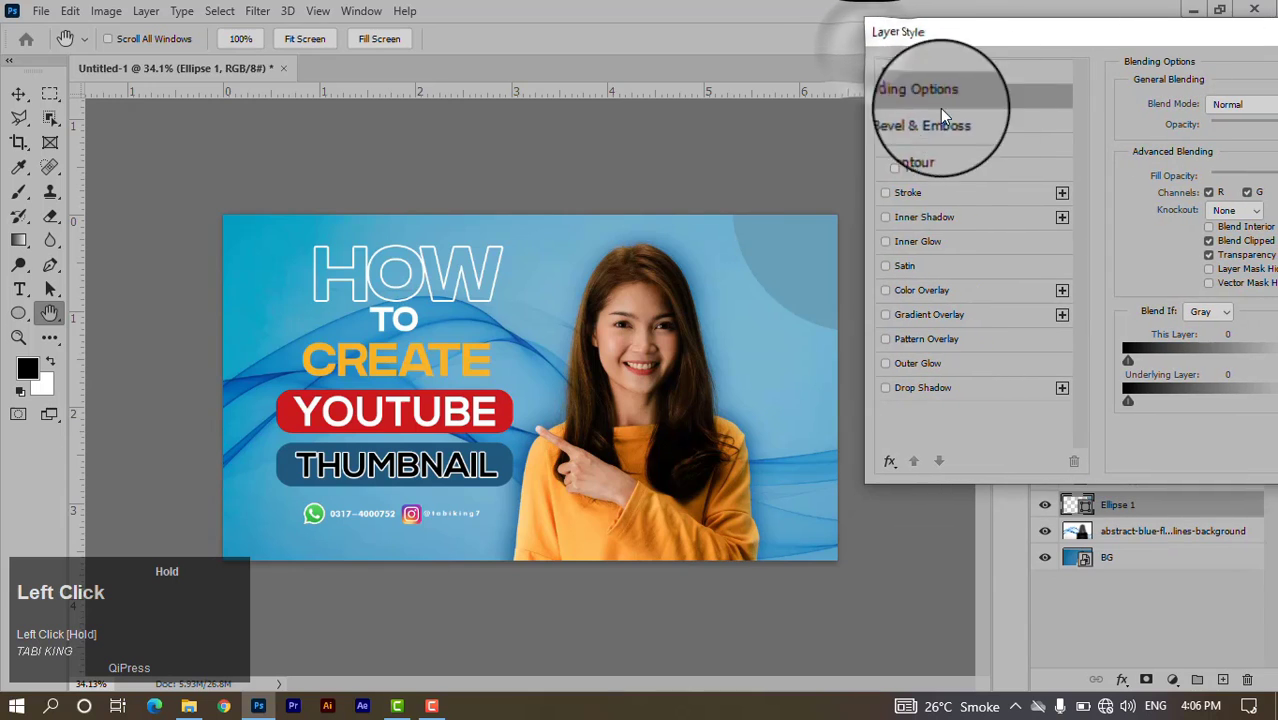
pyautogui.click(919, 193)
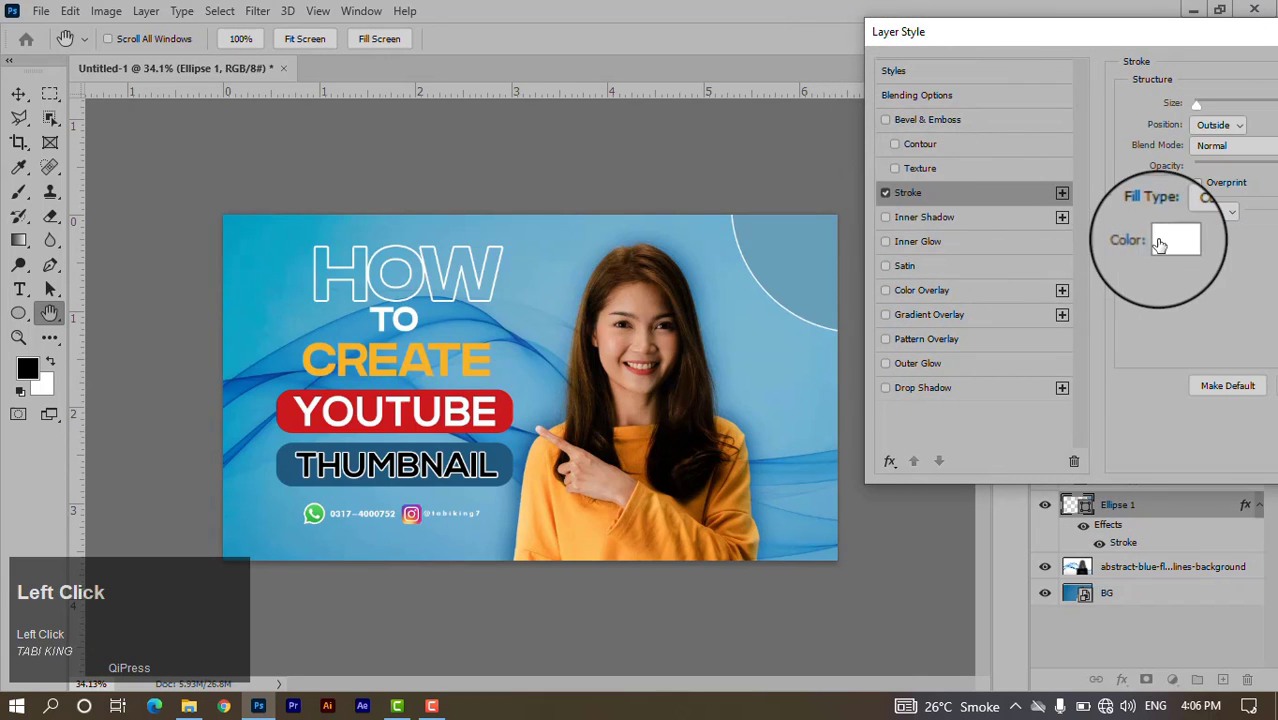
pyautogui.moveTo(1196, 104); pyautogui.dragTo(1198, 104)
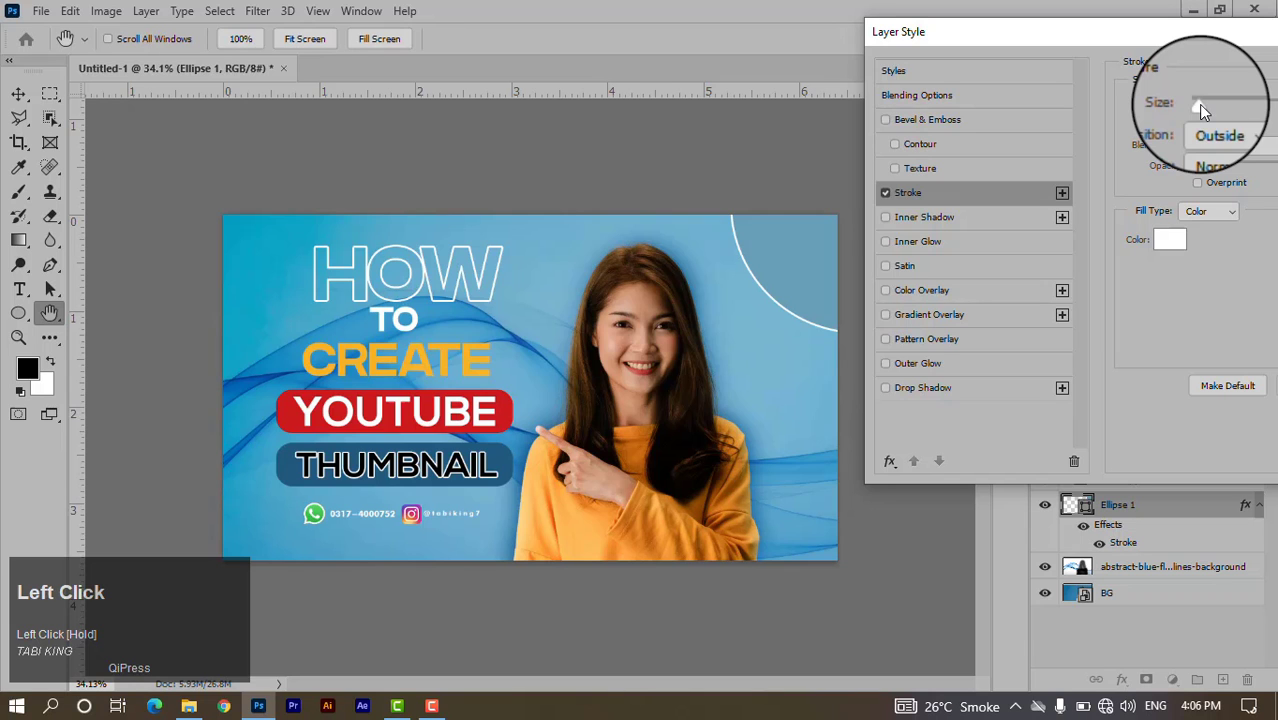
pyautogui.moveTo(1202, 43); pyautogui.dragTo(124, 78)
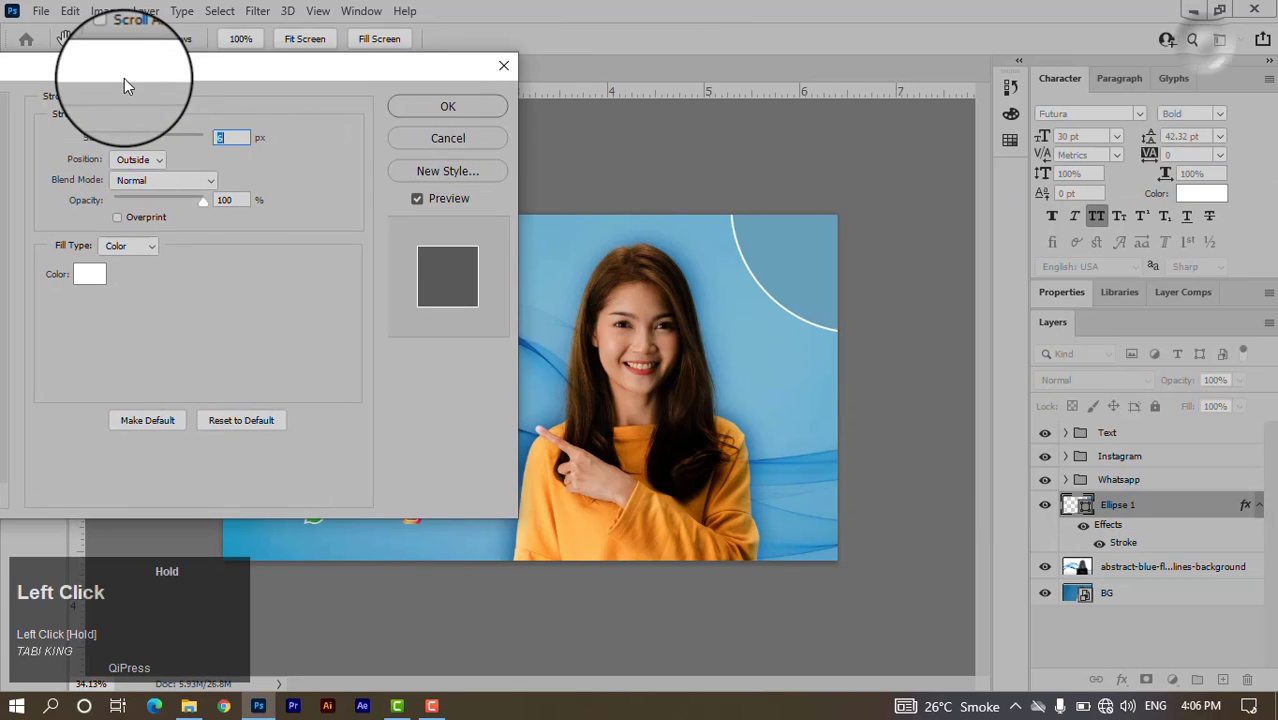
pyautogui.click(475, 110)
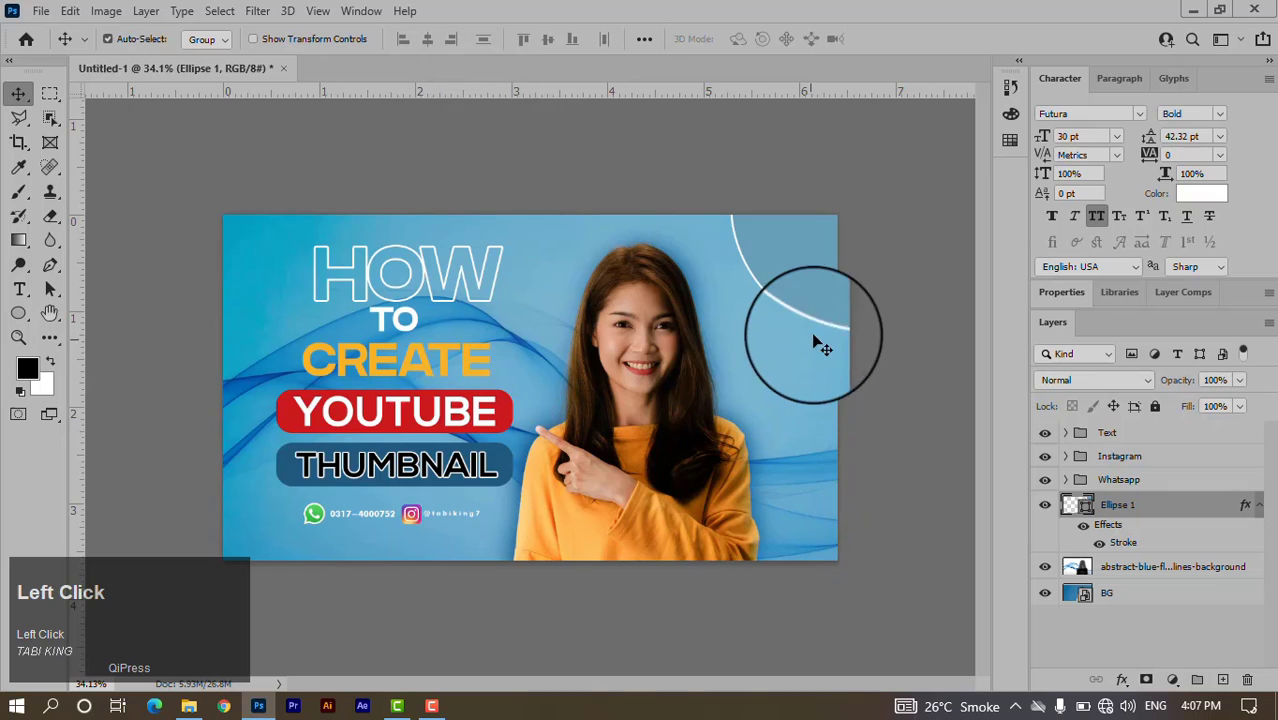
# Alt-drag a copy of the outlined circle and snap it into the top-left corner.
pyautogui.moveTo(790, 283); pyautogui.dragTo(123, 287)
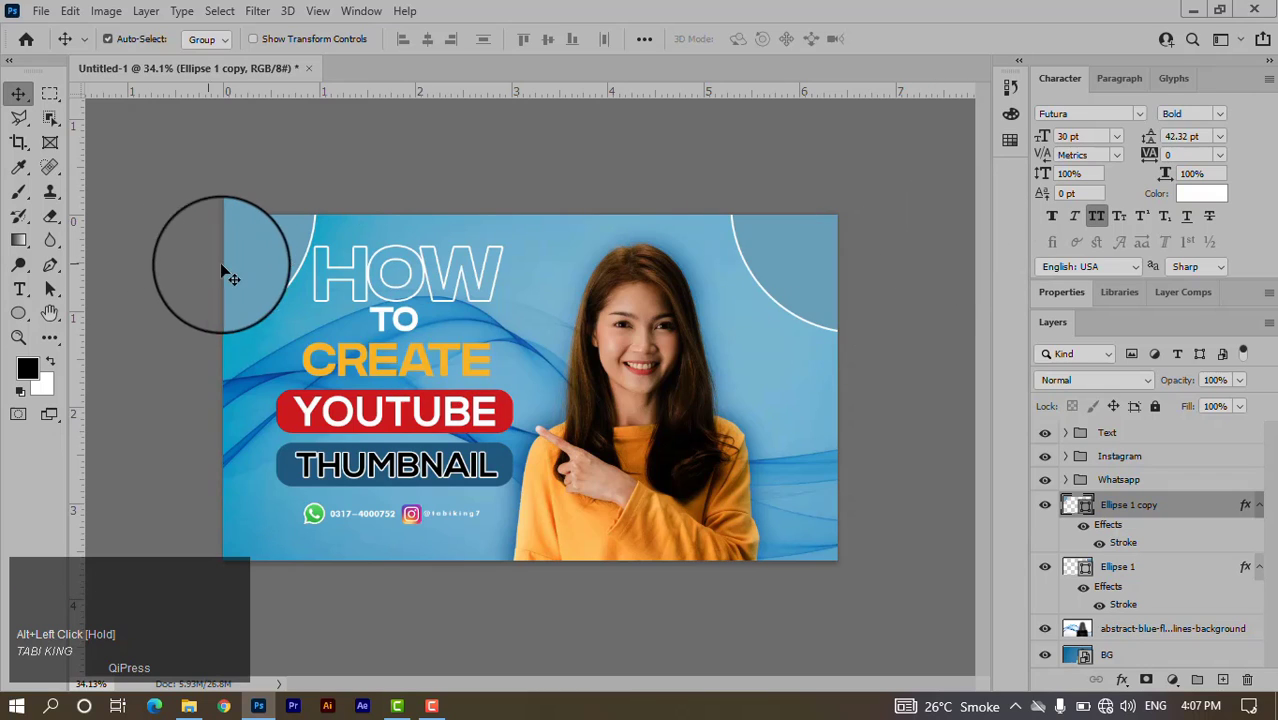
pyautogui.moveTo(222, 267); pyautogui.dragTo(357, 217)
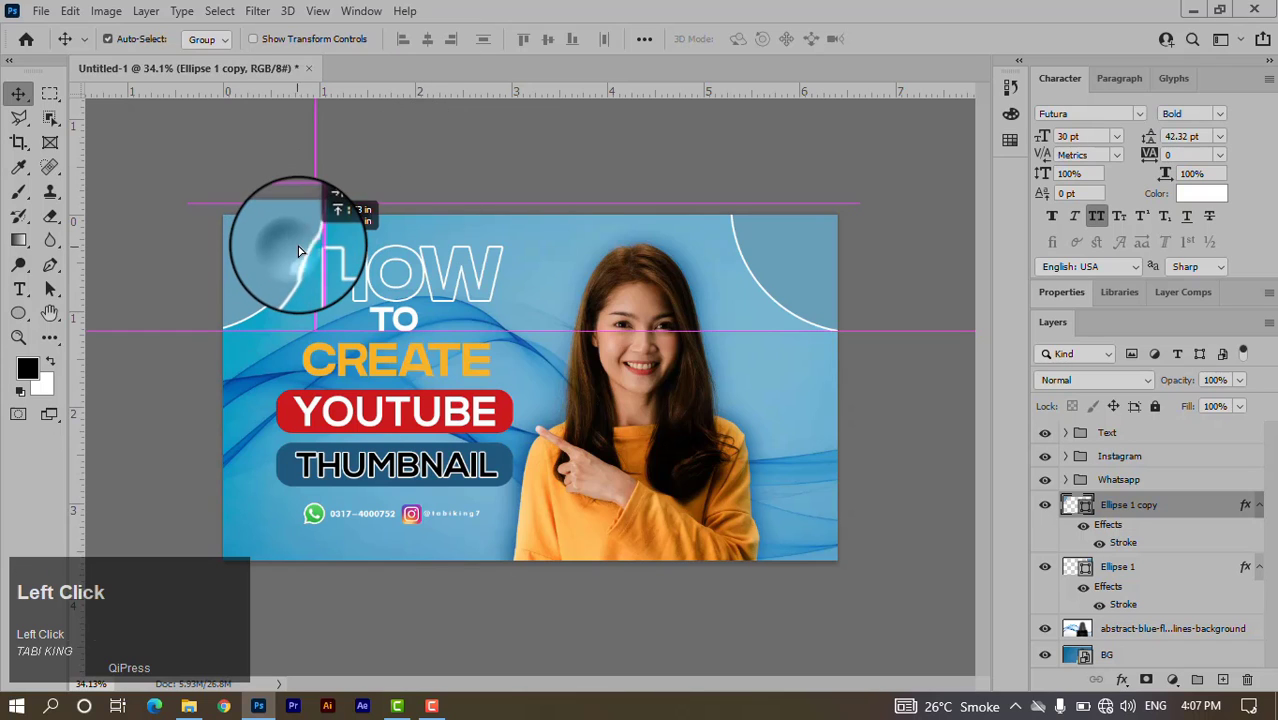
pyautogui.moveTo(300, 255); pyautogui.dragTo(302, 254)
pyautogui.click(507, 158)
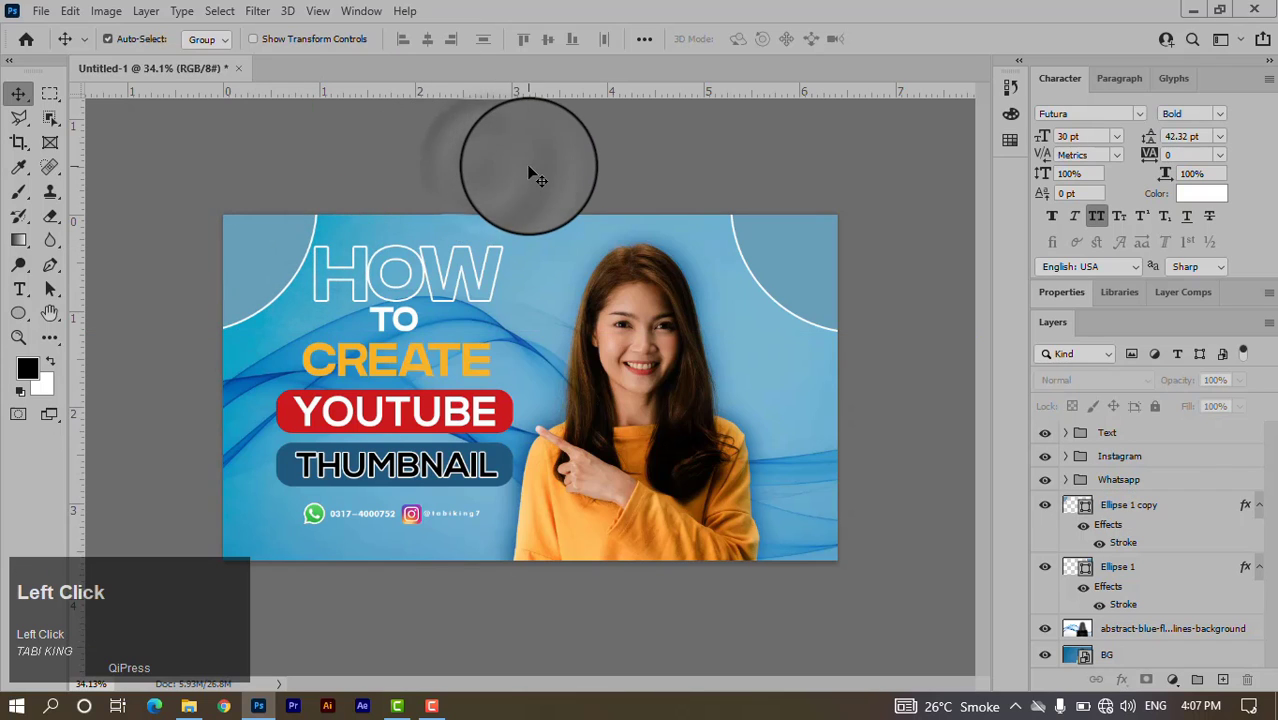
pyautogui.click(920, 306)
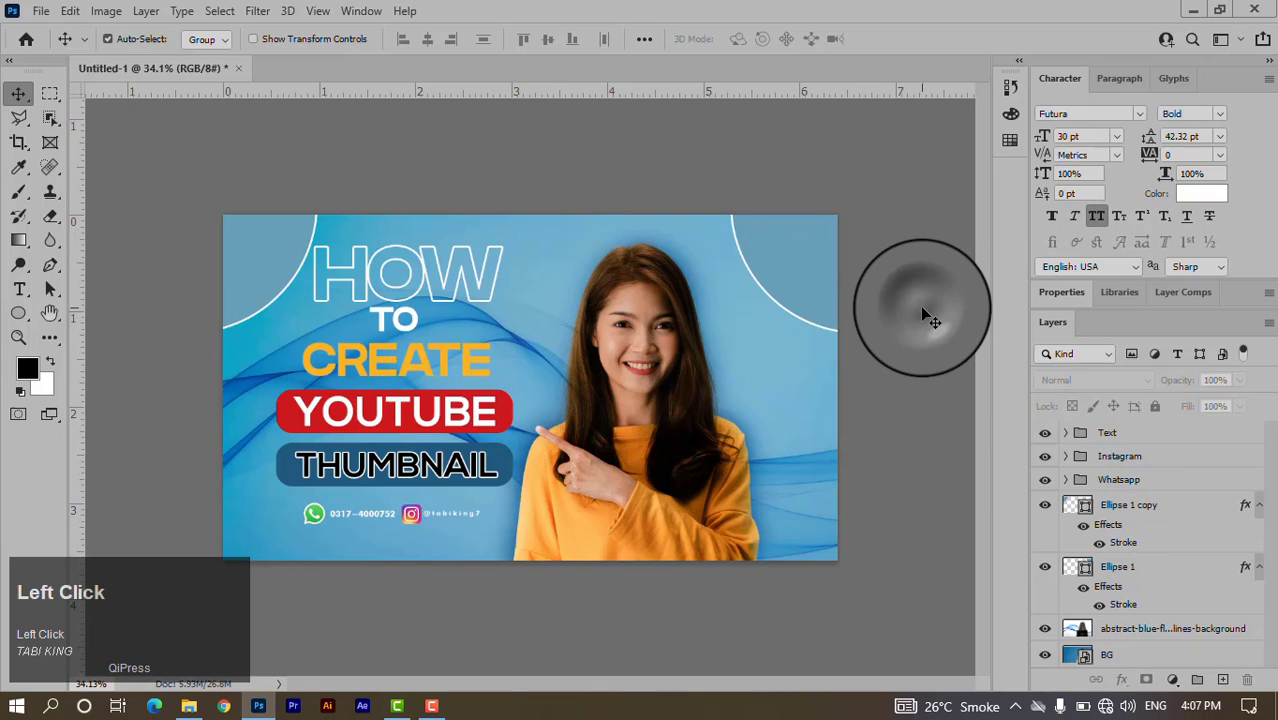